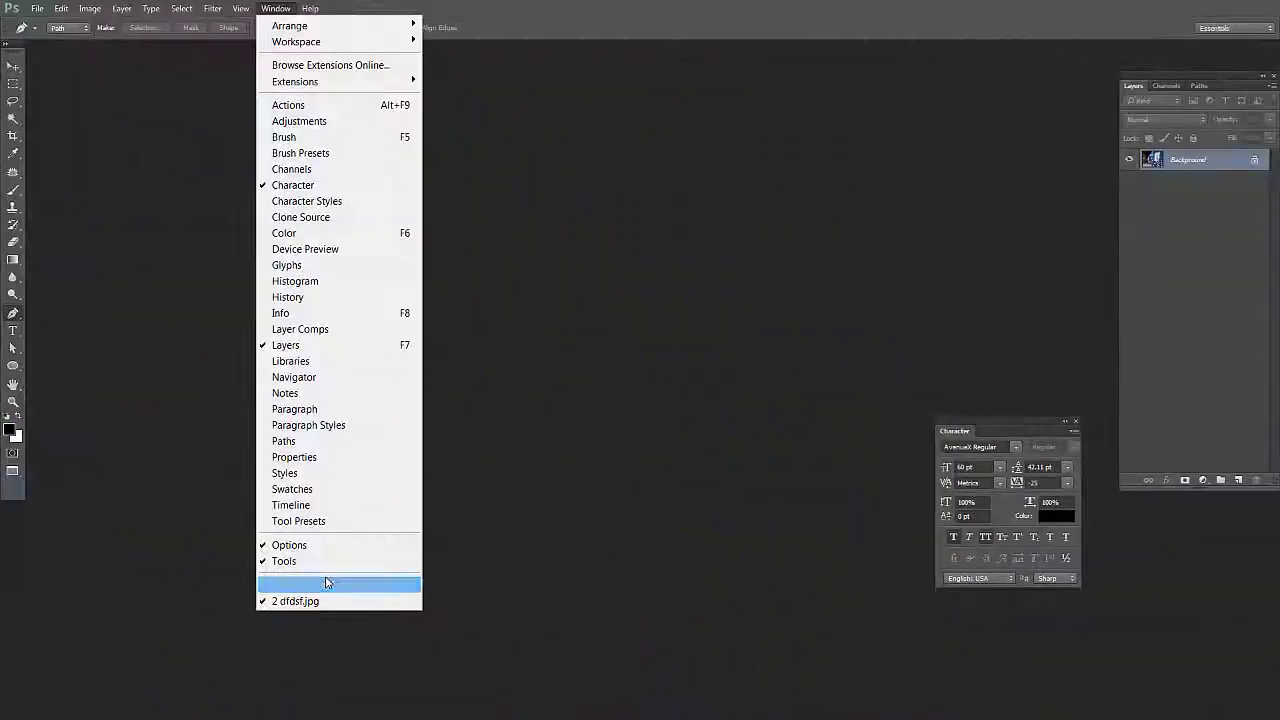
Bring forward the other open document, the boy's photo with his traced outline path
{"action": "left_click", "coordinate": [327, 582]}
{"action": "scroll", "coordinate": [690, 390], "scroll_direction": "up", "scroll_amount": 3}
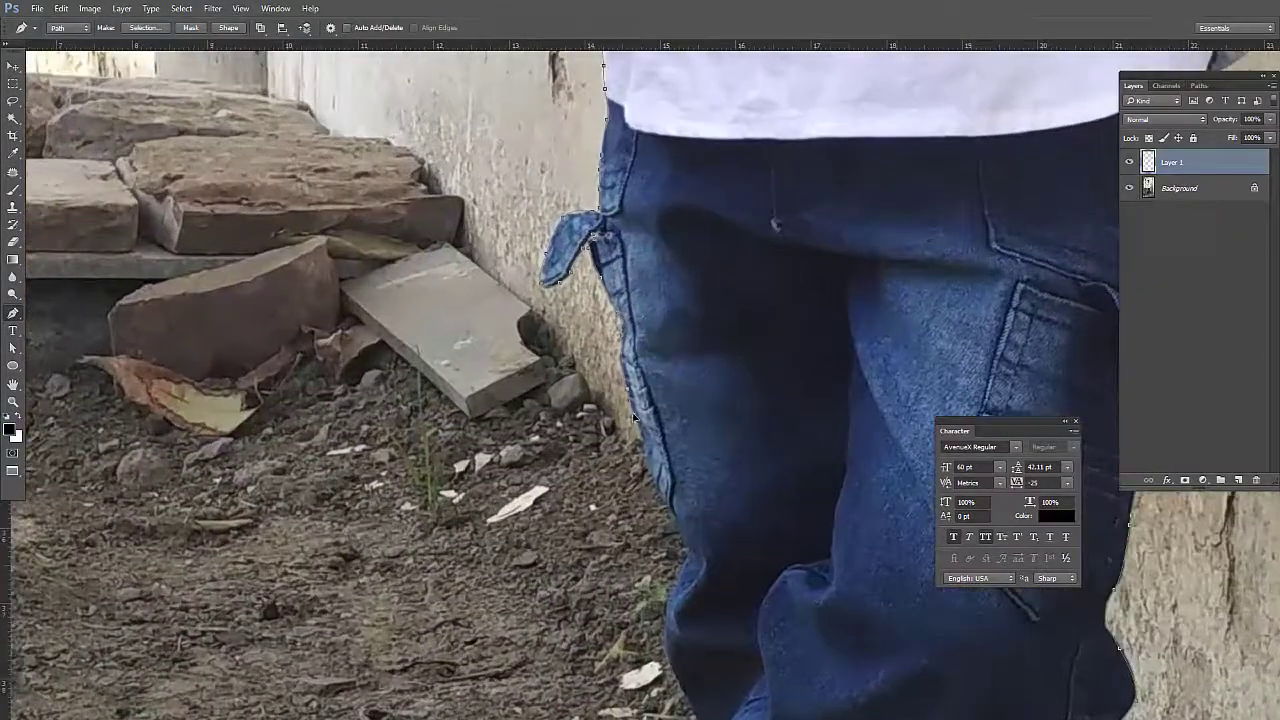
Convert the boy's traced path into an active selection with Make Selection
{"action": "scroll", "coordinate": [622, 444], "scroll_direction": "down", "scroll_amount": 4}
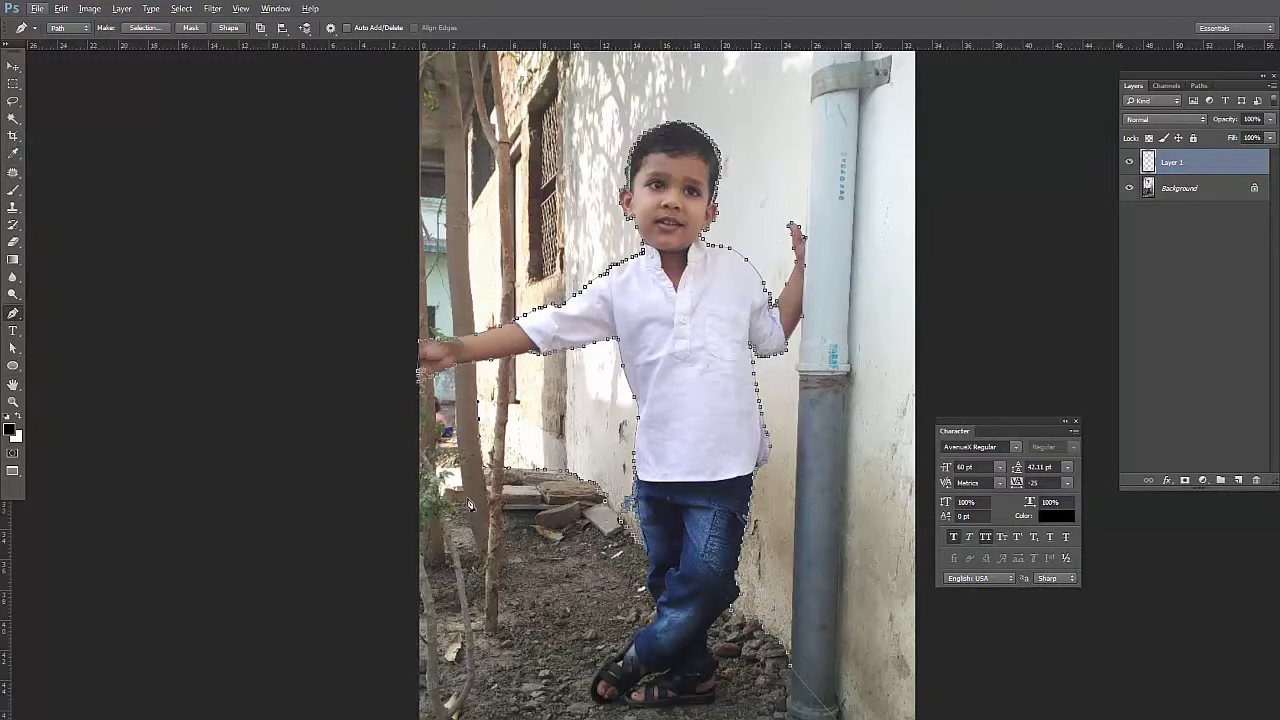
{"action": "scroll", "coordinate": [470, 505], "scroll_direction": "down", "scroll_amount": 3}
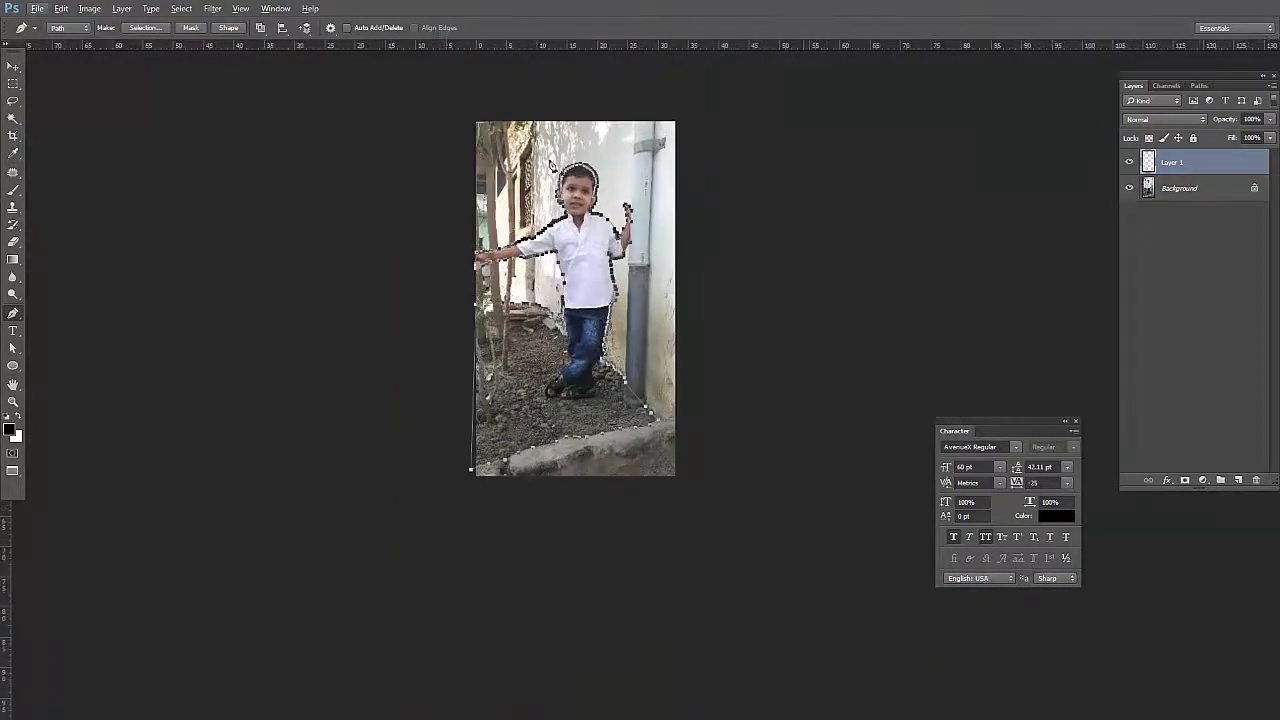
{"action": "right_click", "coordinate": [573, 273]}
{"action": "left_click", "coordinate": [612, 340]}
{"action": "left_click", "coordinate": [705, 206]}
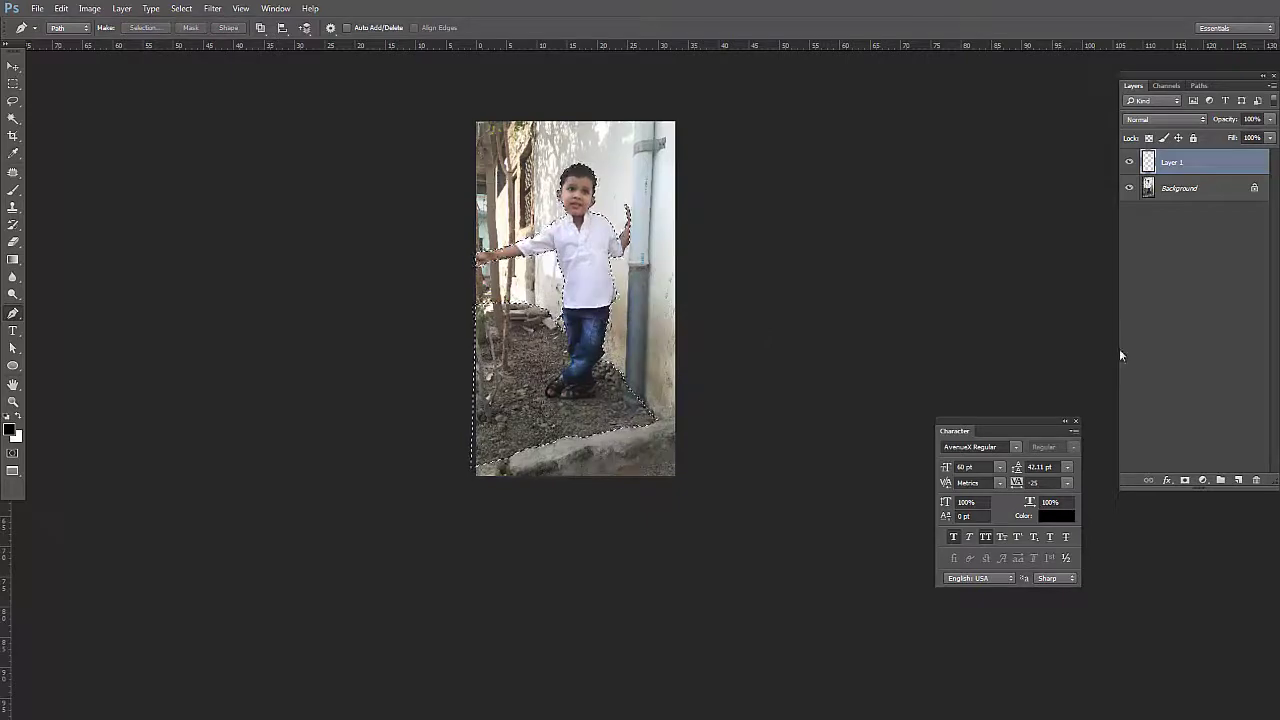
{"action": "key", "text": "v"}
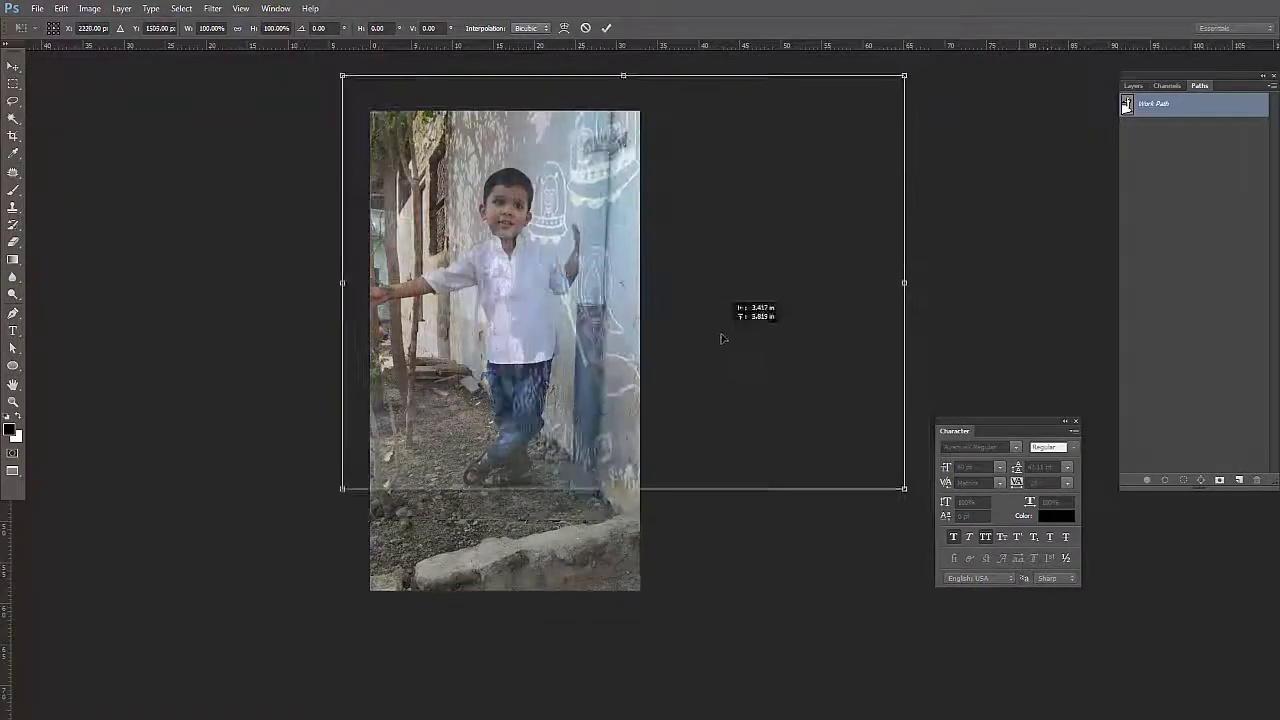
Skew the mural overlay with Free Transform corners to match the wall, and commit it
{"action": "left_click_drag", "start_coordinate": [723, 339], "coordinate": [733, 365]}
{"action": "left_click_drag", "start_coordinate": [352, 515], "coordinate": [352, 474]}
{"action": "left_click_drag", "start_coordinate": [914, 515], "coordinate": [922, 563]}
{"action": "left_click_drag", "start_coordinate": [354, 472], "coordinate": [374, 472]}
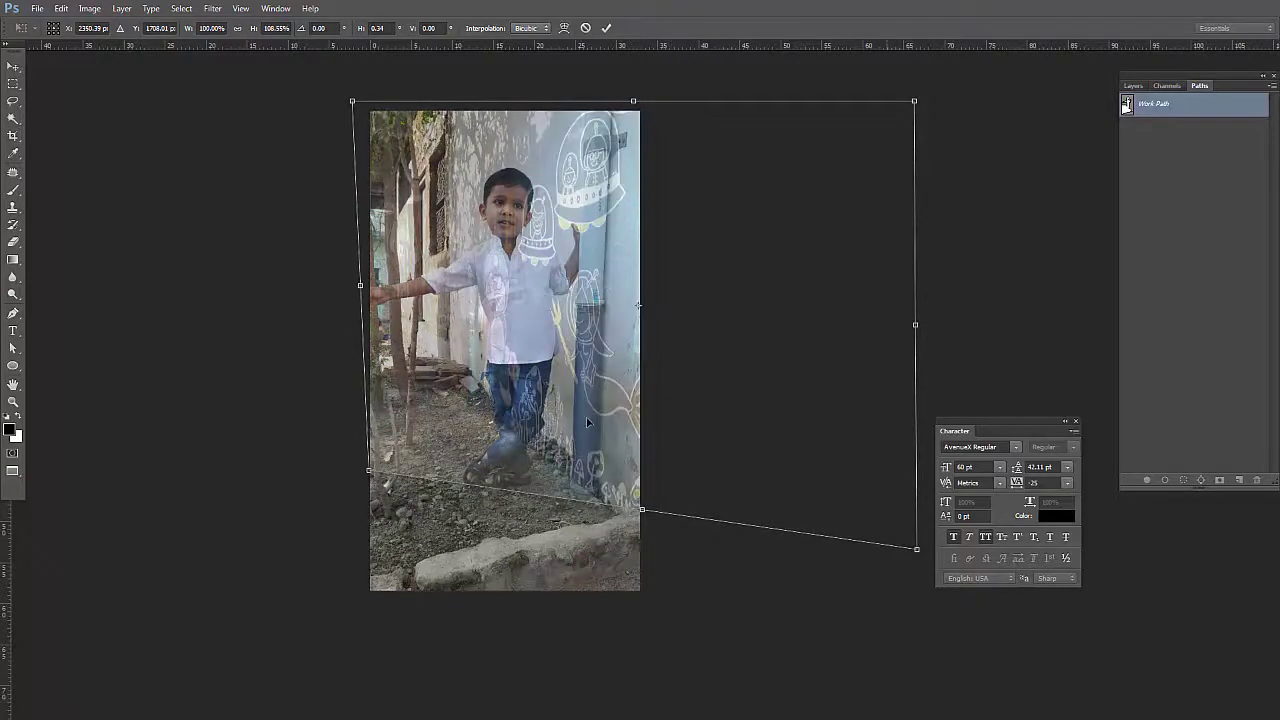
{"action": "key", "text": "Return"}
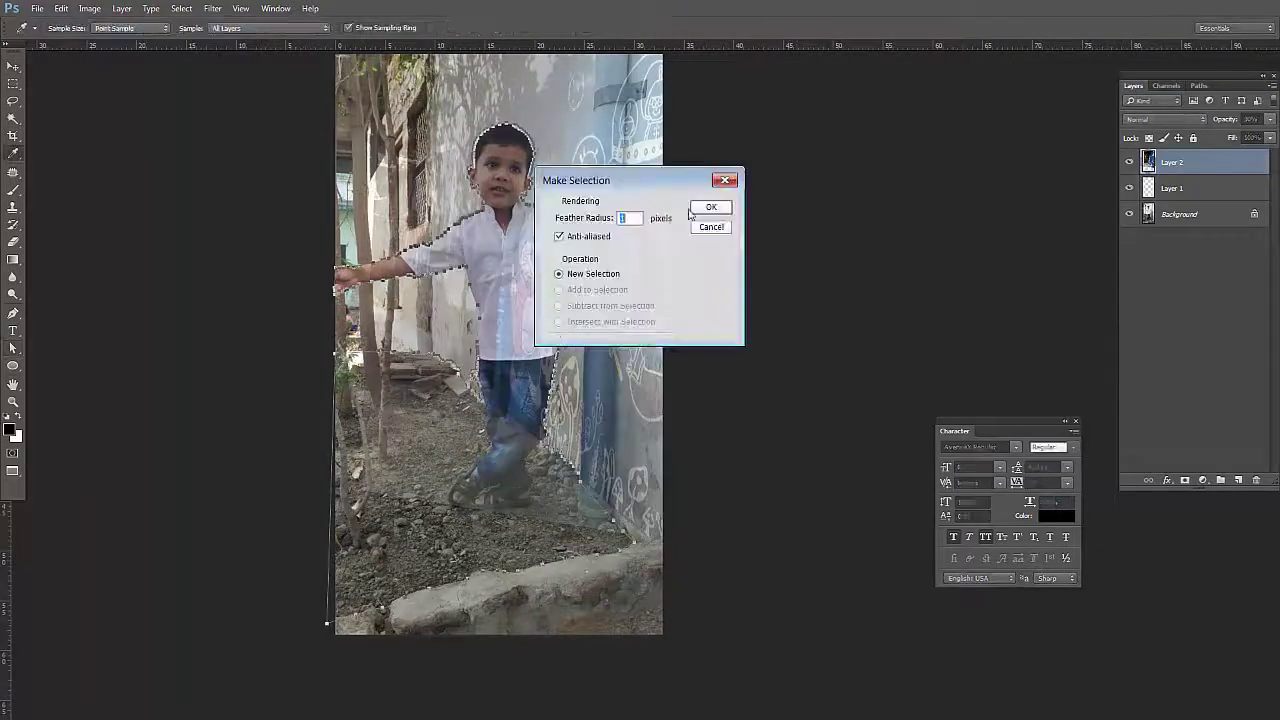
Cut the boy out of the mural, deselect, and set the mural to 100% opacity
{"action": "left_click", "coordinate": [708, 208]}
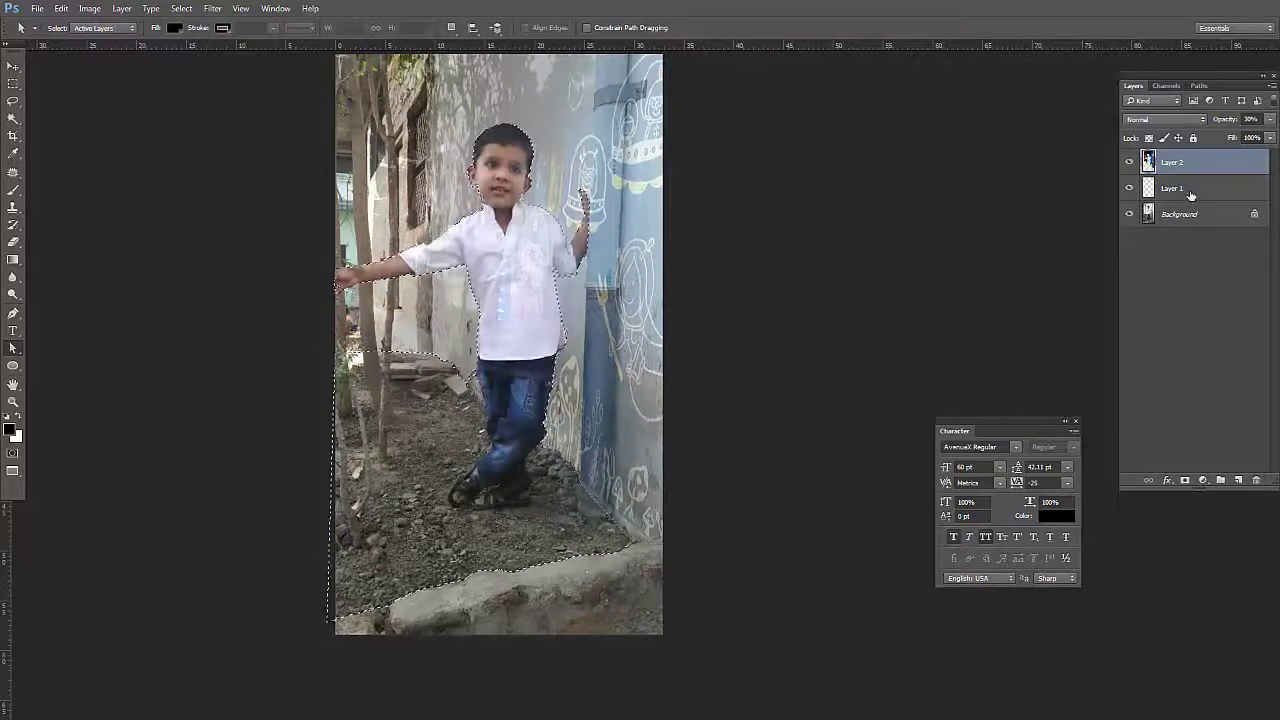
{"action": "key", "text": "ctrl+d"}
{"action": "key", "text": "v"}
{"action": "key", "text": "0"}
{"action": "left_click", "coordinate": [10, 68]}
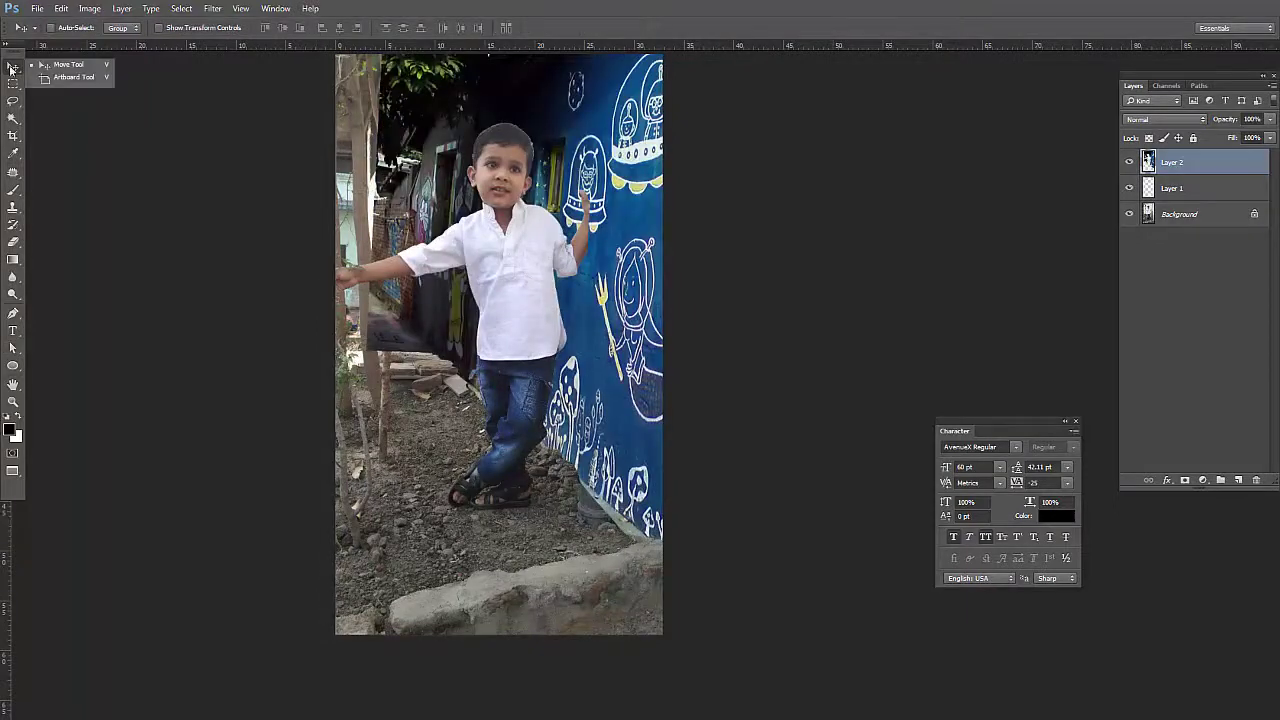
{"action": "scroll", "coordinate": [750, 543], "scroll_direction": "up", "scroll_amount": 3}
{"action": "key", "text": "ctrl+comma"}
Trace the drainpipe's edges with the Pen tool, from its top down to its base
{"action": "key", "text": "p"}
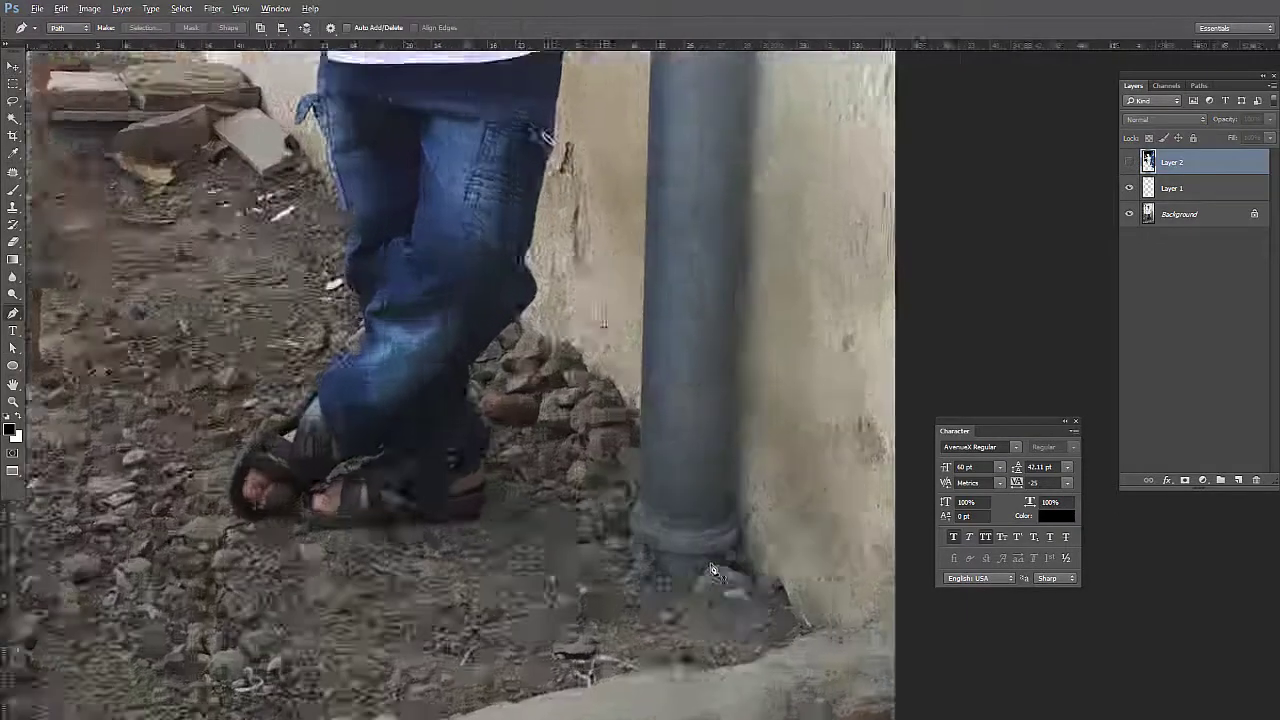
{"action": "scroll", "coordinate": [750, 543], "scroll_direction": "up", "scroll_amount": 5}
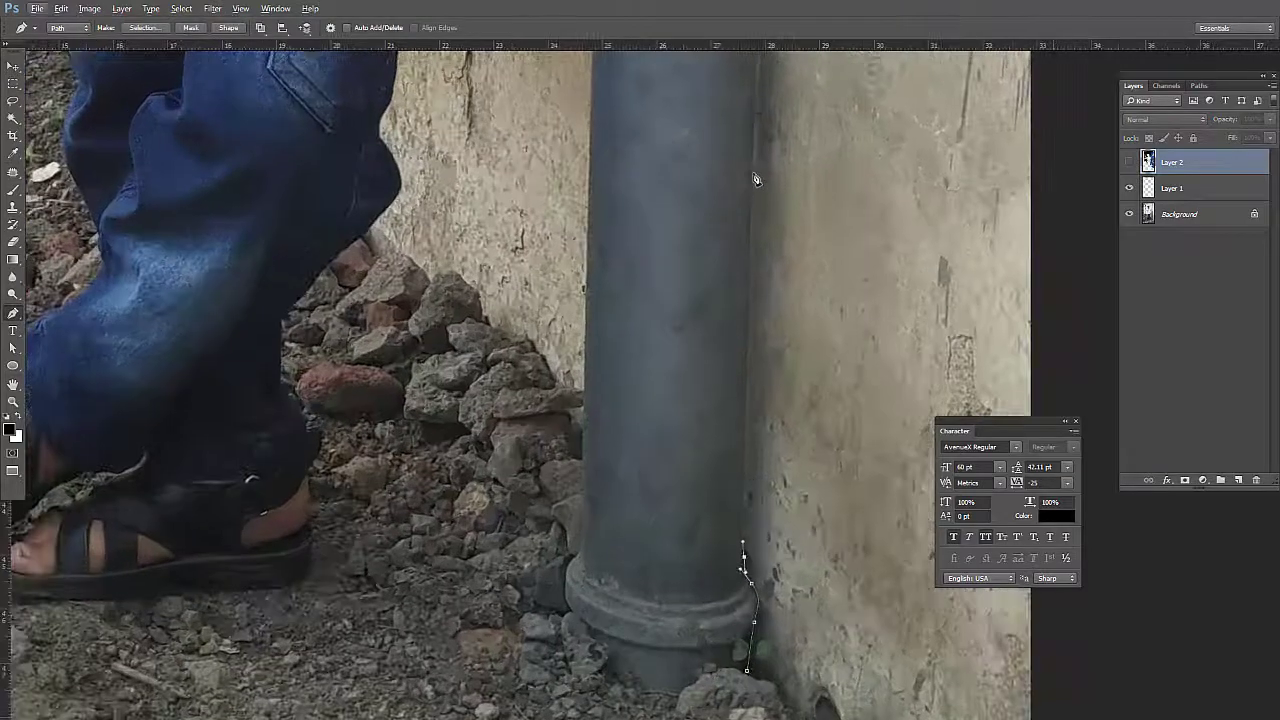
{"action": "scroll", "coordinate": [742, 473], "scroll_direction": "up", "scroll_amount": 5}
{"action": "left_click", "coordinate": [717, 166]}
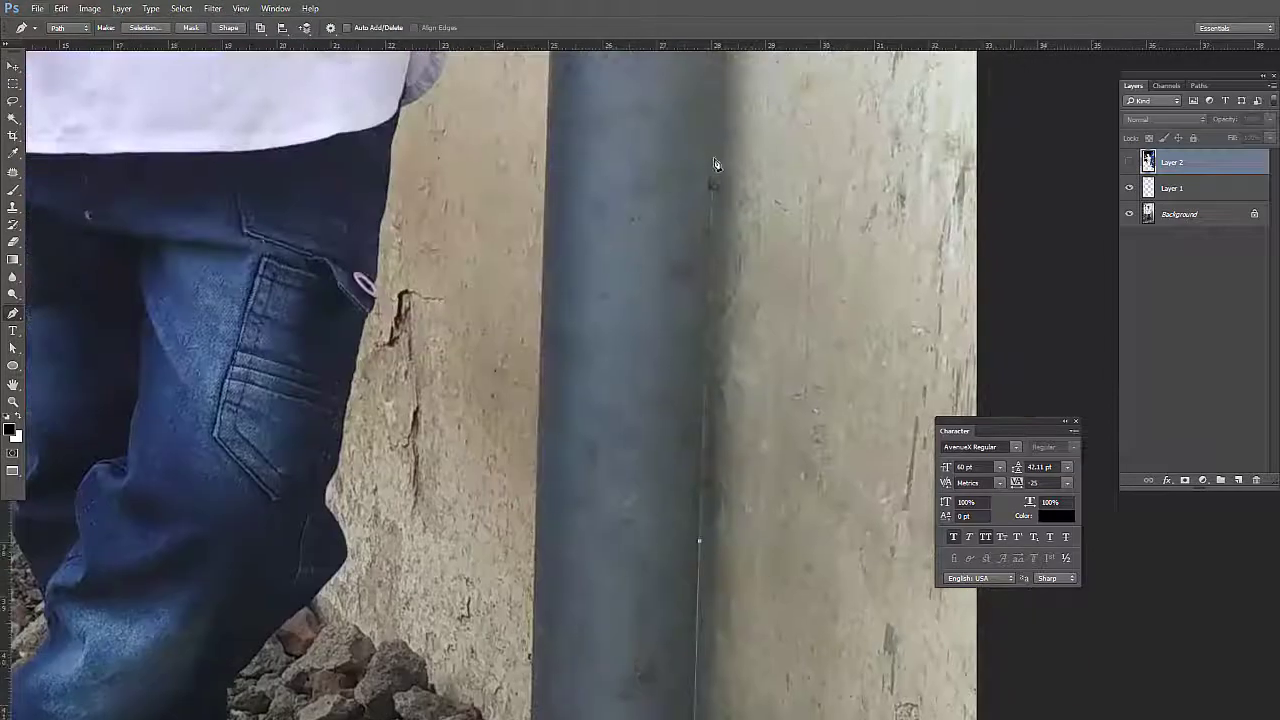
{"action": "scroll", "coordinate": [783, 180], "scroll_direction": "up", "scroll_amount": 2}
{"action": "scroll", "coordinate": [783, 180], "scroll_direction": "down", "scroll_amount": 2}
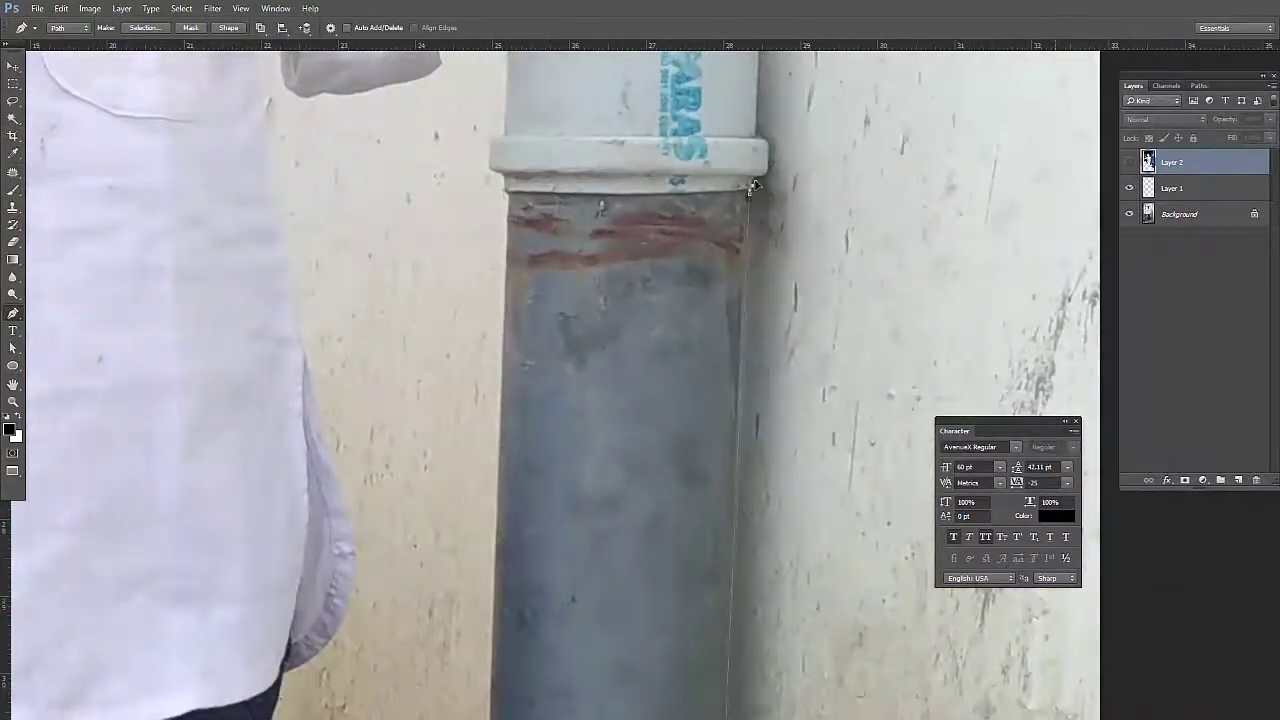
{"action": "scroll", "coordinate": [755, 186], "scroll_direction": "up", "scroll_amount": 2}
{"action": "scroll", "coordinate": [781, 157], "scroll_direction": "down", "scroll_amount": 2}
{"action": "scroll", "coordinate": [800, 266], "scroll_direction": "up", "scroll_amount": 3}
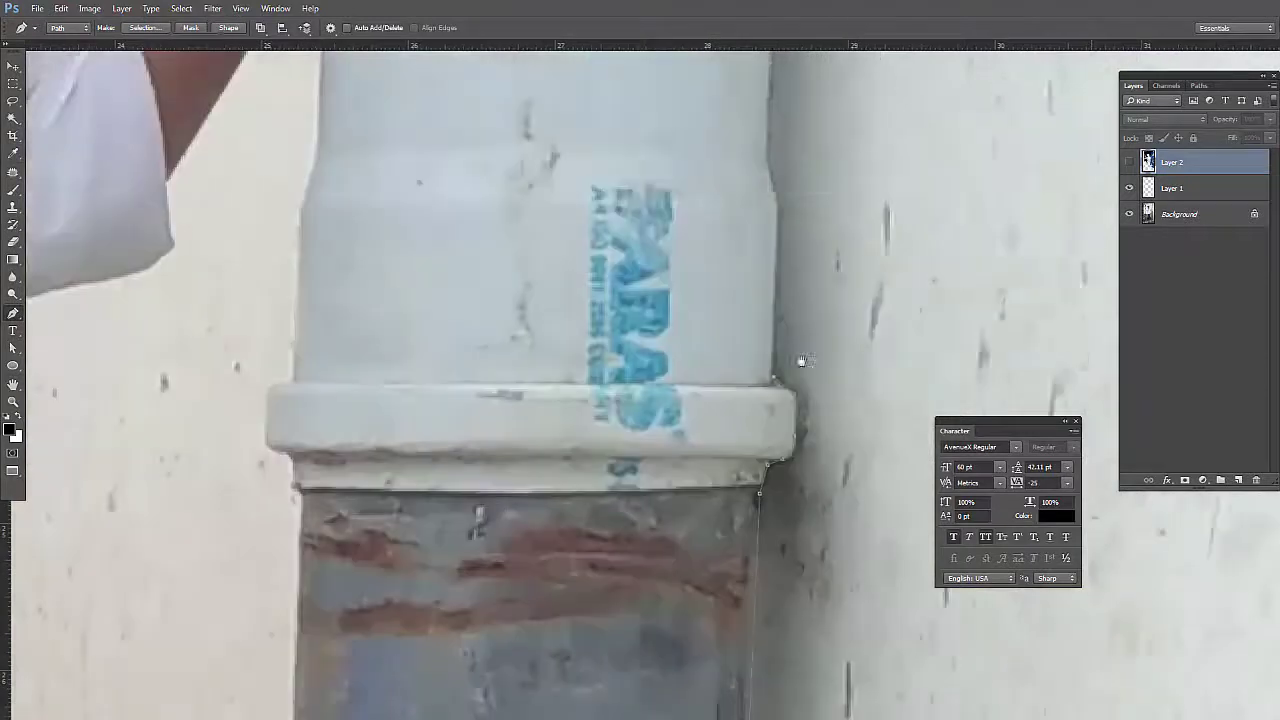
{"action": "scroll", "coordinate": [777, 243], "scroll_direction": "up", "scroll_amount": 1}
{"action": "scroll", "coordinate": [781, 560], "scroll_direction": "up", "scroll_amount": 2}
{"action": "scroll", "coordinate": [781, 560], "scroll_direction": "down", "scroll_amount": 2}
{"action": "scroll", "coordinate": [768, 146], "scroll_direction": "down", "scroll_amount": 5}
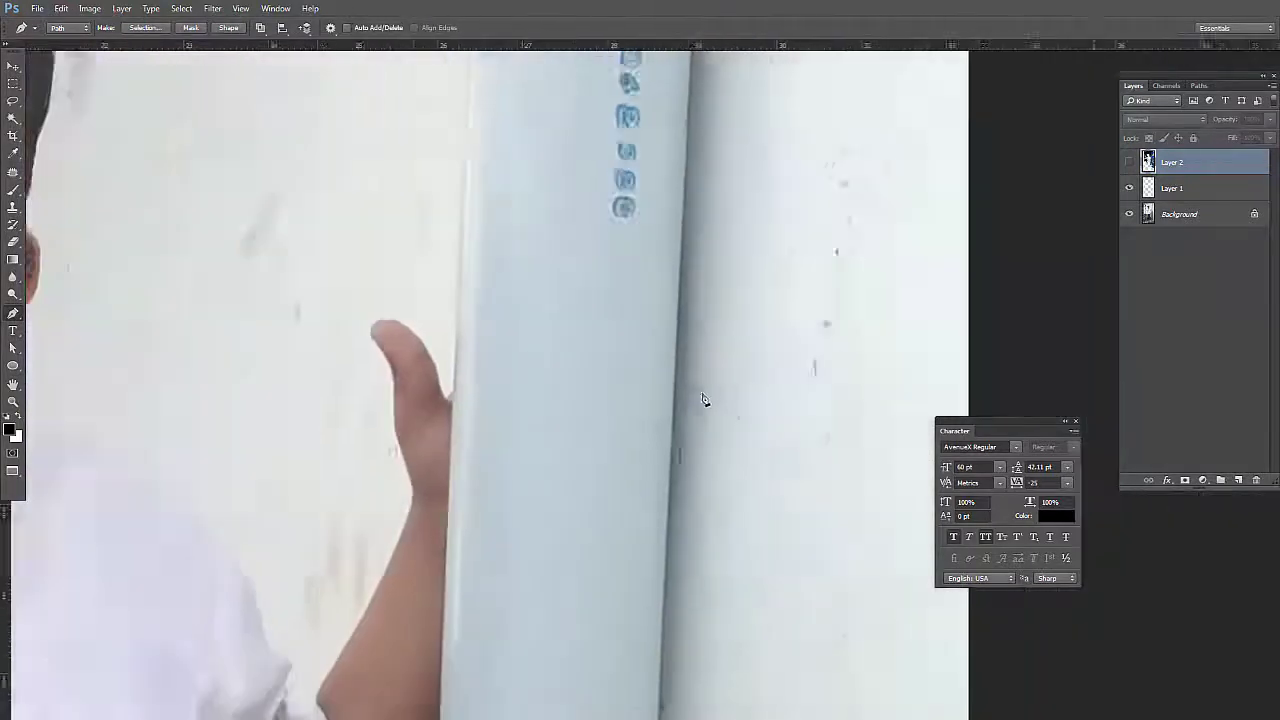
{"action": "scroll", "coordinate": [706, 400], "scroll_direction": "up", "scroll_amount": 3}
{"action": "scroll", "coordinate": [690, 163], "scroll_direction": "up", "scroll_amount": 2}
{"action": "scroll", "coordinate": [735, 387], "scroll_direction": "up", "scroll_amount": 2}
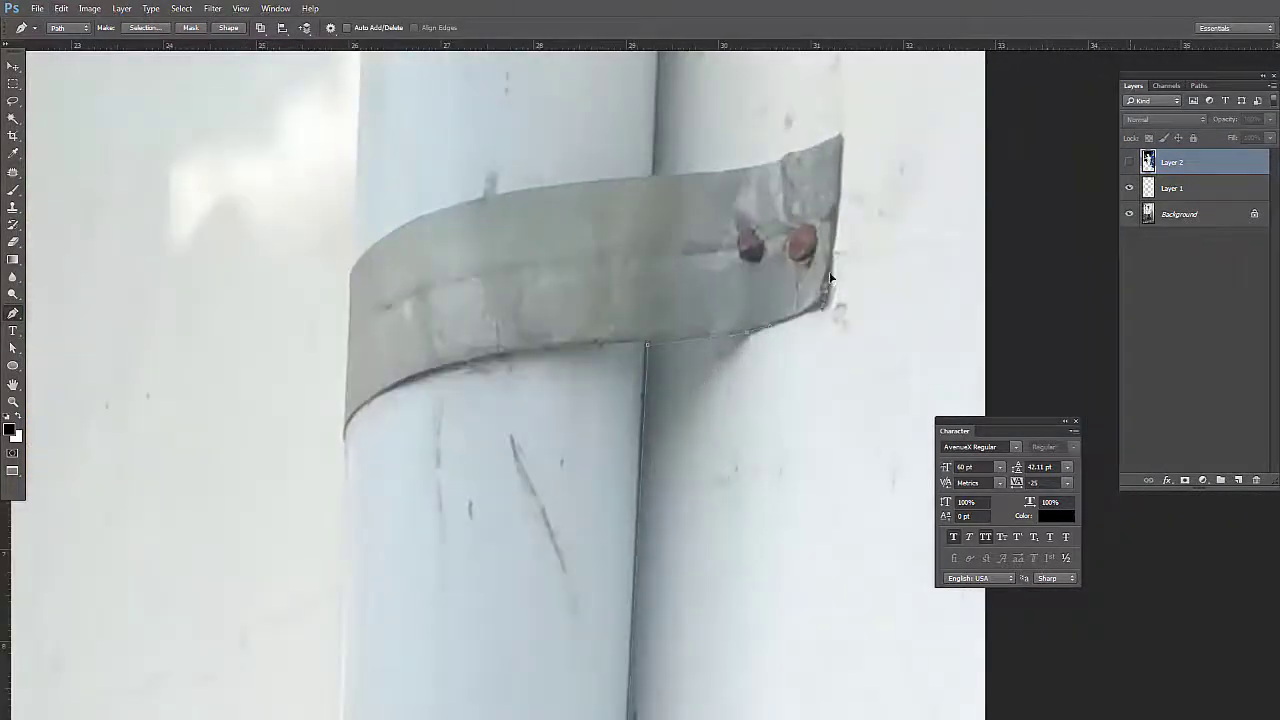
{"action": "scroll", "coordinate": [670, 230], "scroll_direction": "up", "scroll_amount": 4}
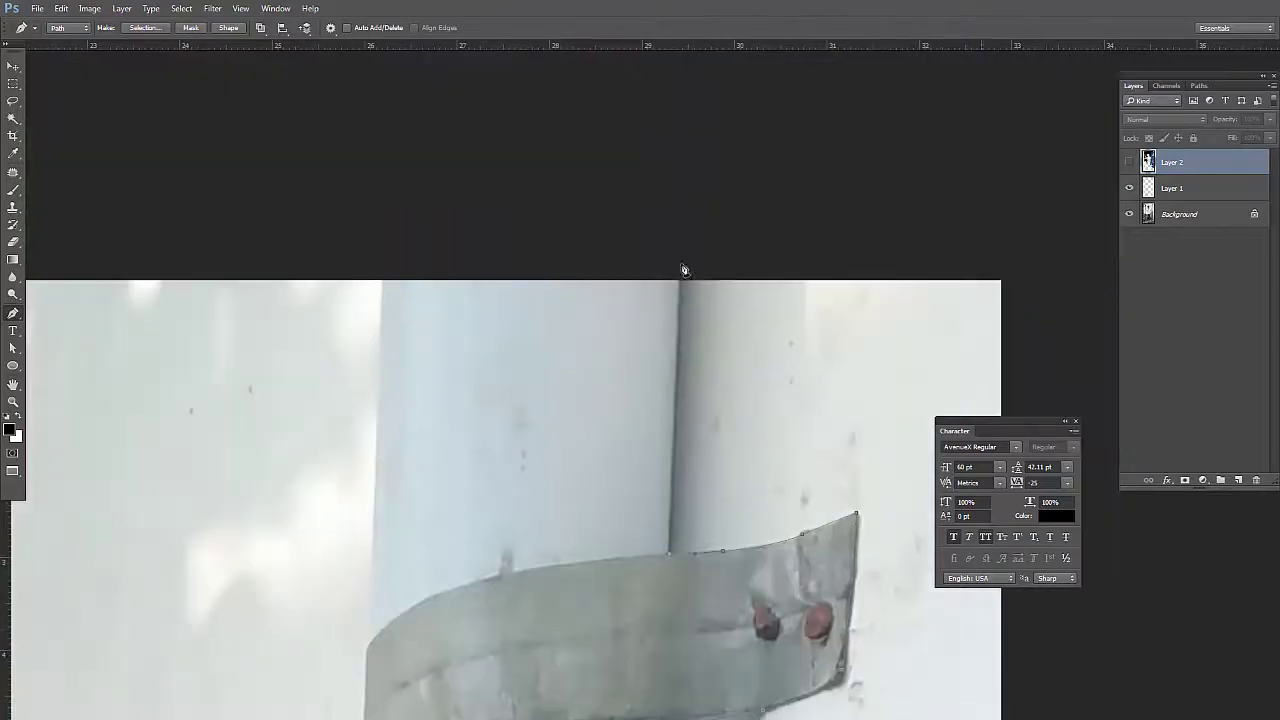
{"action": "left_click", "coordinate": [384, 280]}
{"action": "scroll", "coordinate": [428, 263], "scroll_direction": "down", "scroll_amount": 2}
{"action": "scroll", "coordinate": [480, 286], "scroll_direction": "down", "scroll_amount": 3}
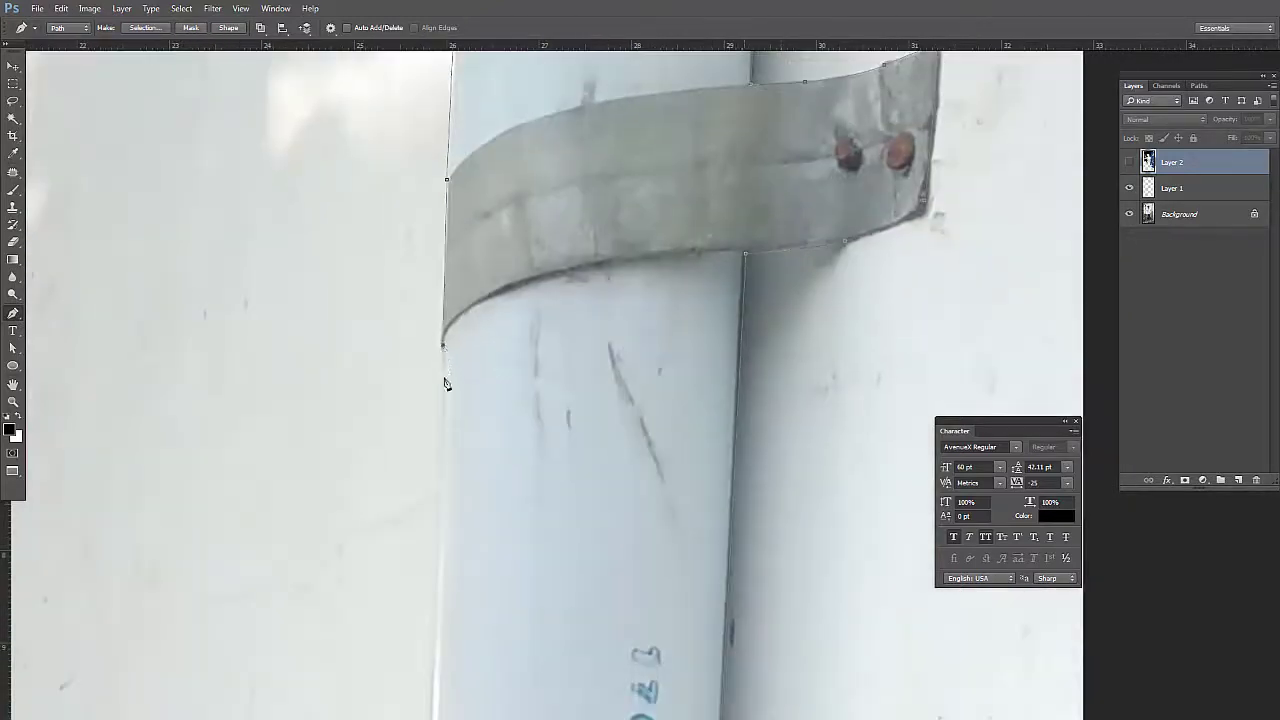
{"action": "scroll", "coordinate": [443, 380], "scroll_direction": "down", "scroll_amount": 3}
{"action": "scroll", "coordinate": [481, 466], "scroll_direction": "down", "scroll_amount": 3}
{"action": "scroll", "coordinate": [517, 449], "scroll_direction": "down", "scroll_amount": 3}
{"action": "scroll", "coordinate": [606, 294], "scroll_direction": "down", "scroll_amount": 3}
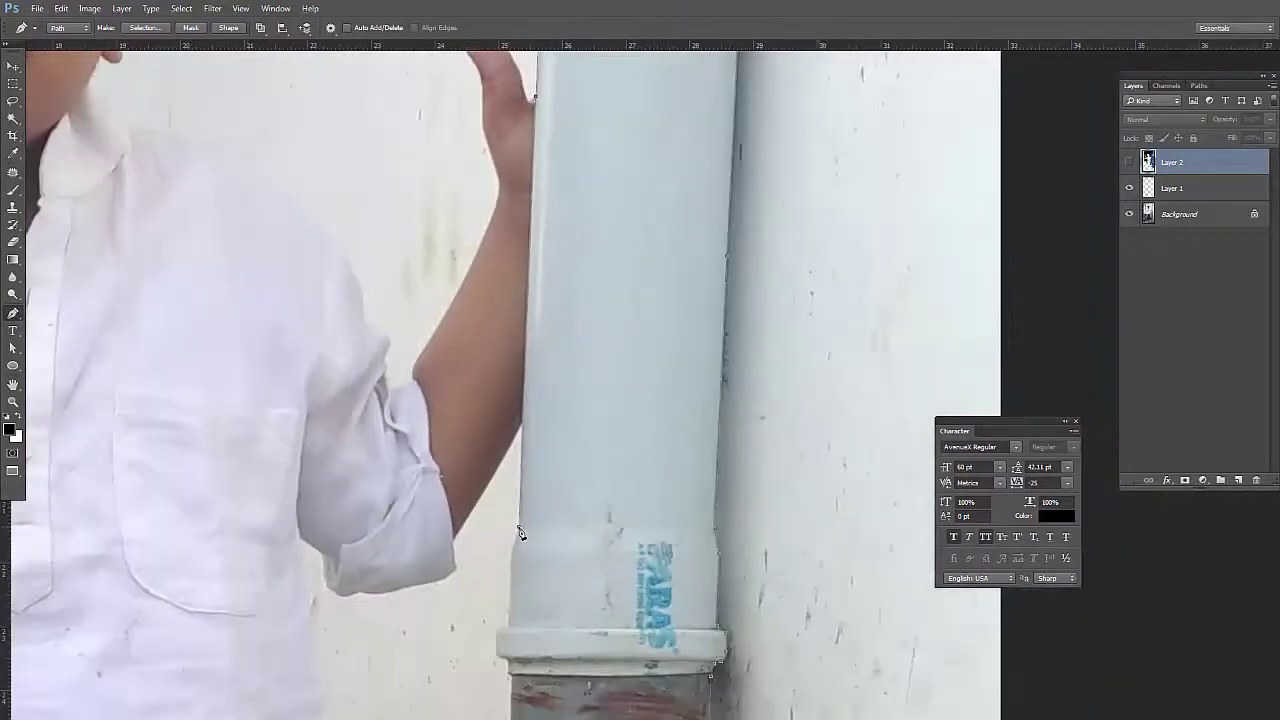
{"action": "scroll", "coordinate": [593, 368], "scroll_direction": "down", "scroll_amount": 2}
{"action": "left_click_drag", "start_coordinate": [522, 353], "coordinate": [522, 373]}
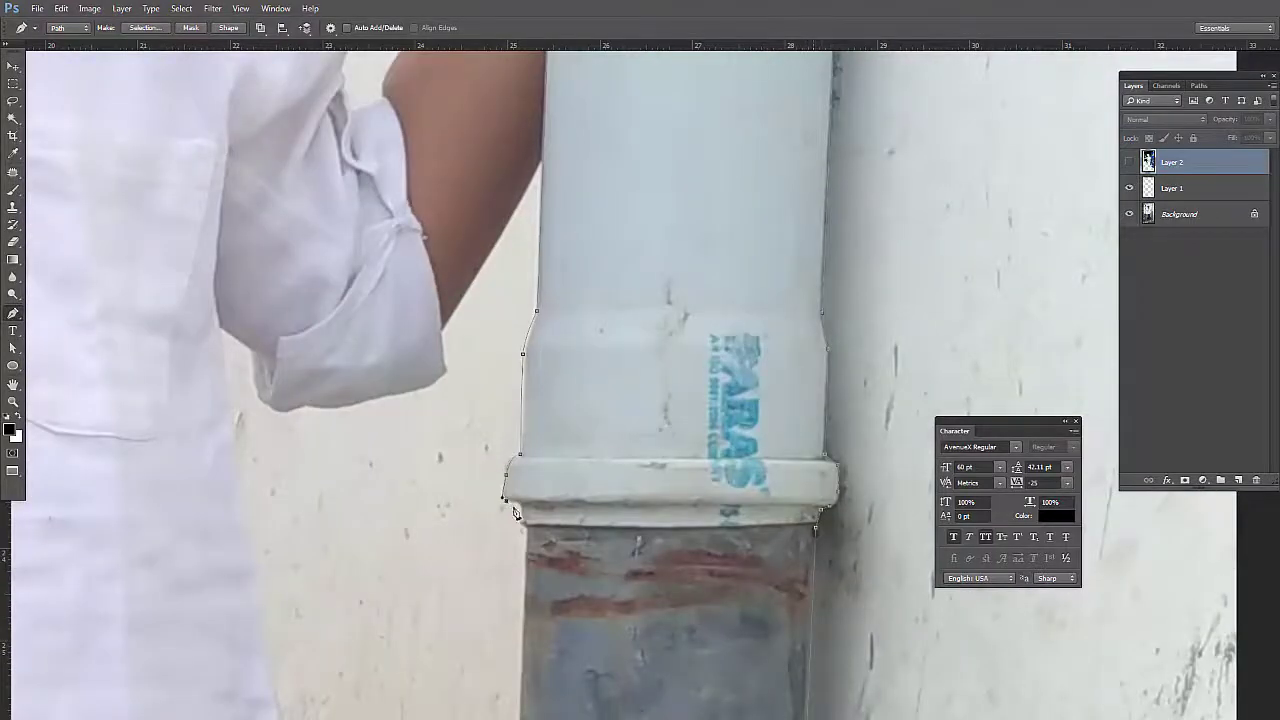
{"action": "scroll", "coordinate": [520, 450], "scroll_direction": "down", "scroll_amount": 3}
{"action": "scroll", "coordinate": [536, 327], "scroll_direction": "down", "scroll_amount": 2}
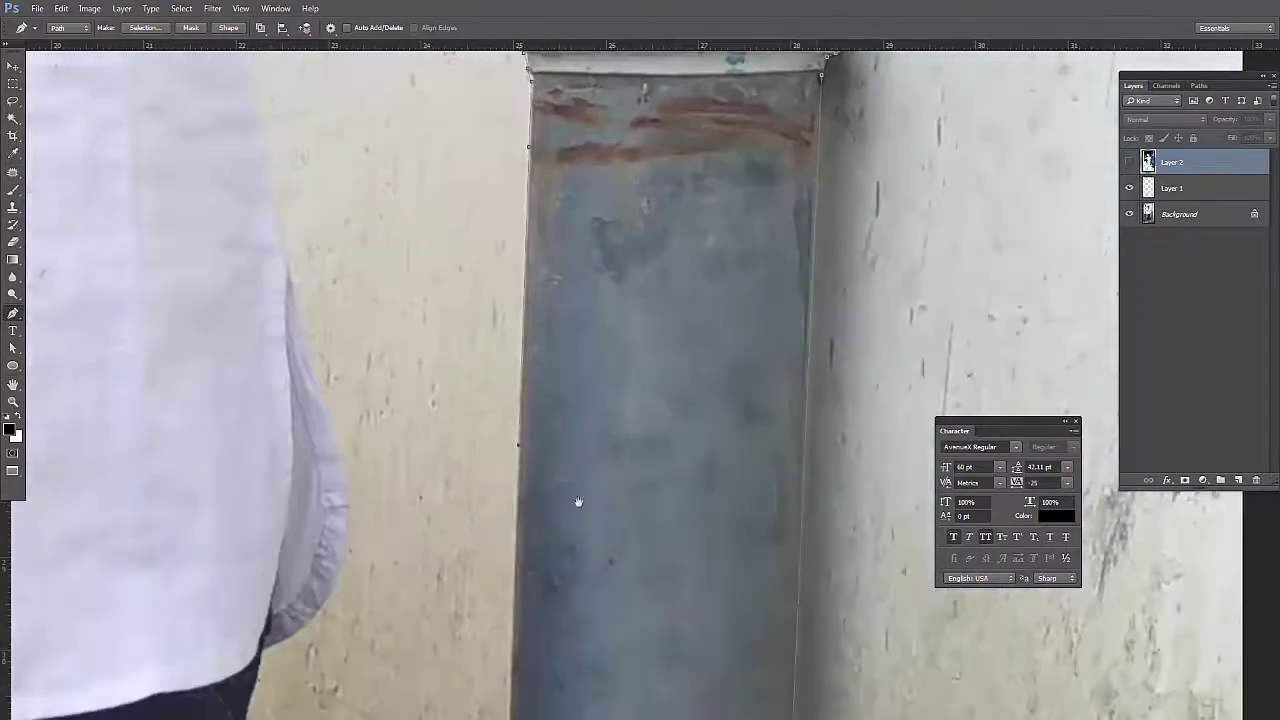
{"action": "scroll", "coordinate": [578, 501], "scroll_direction": "down", "scroll_amount": 3}
{"action": "scroll", "coordinate": [546, 349], "scroll_direction": "down", "scroll_amount": 2}
{"action": "scroll", "coordinate": [574, 524], "scroll_direction": "down", "scroll_amount": 3}
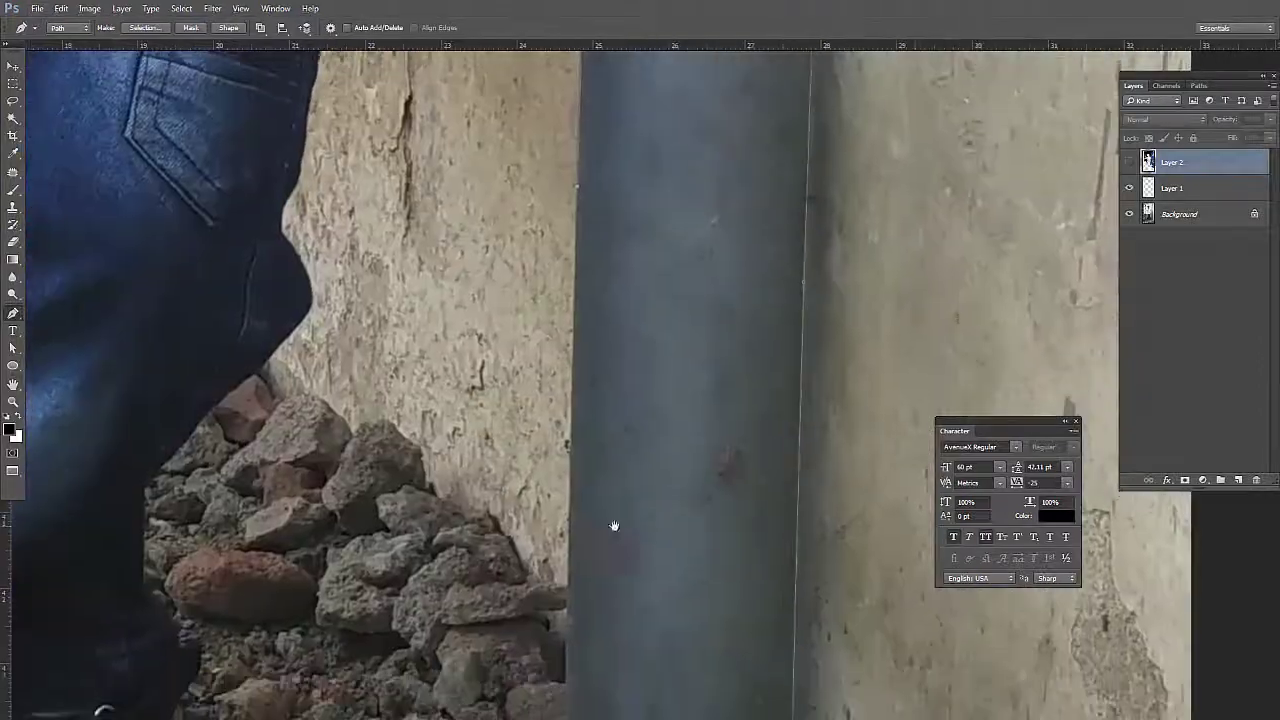
{"action": "scroll", "coordinate": [600, 500], "scroll_direction": "down", "scroll_amount": 2}
{"action": "left_click", "coordinate": [563, 481]}
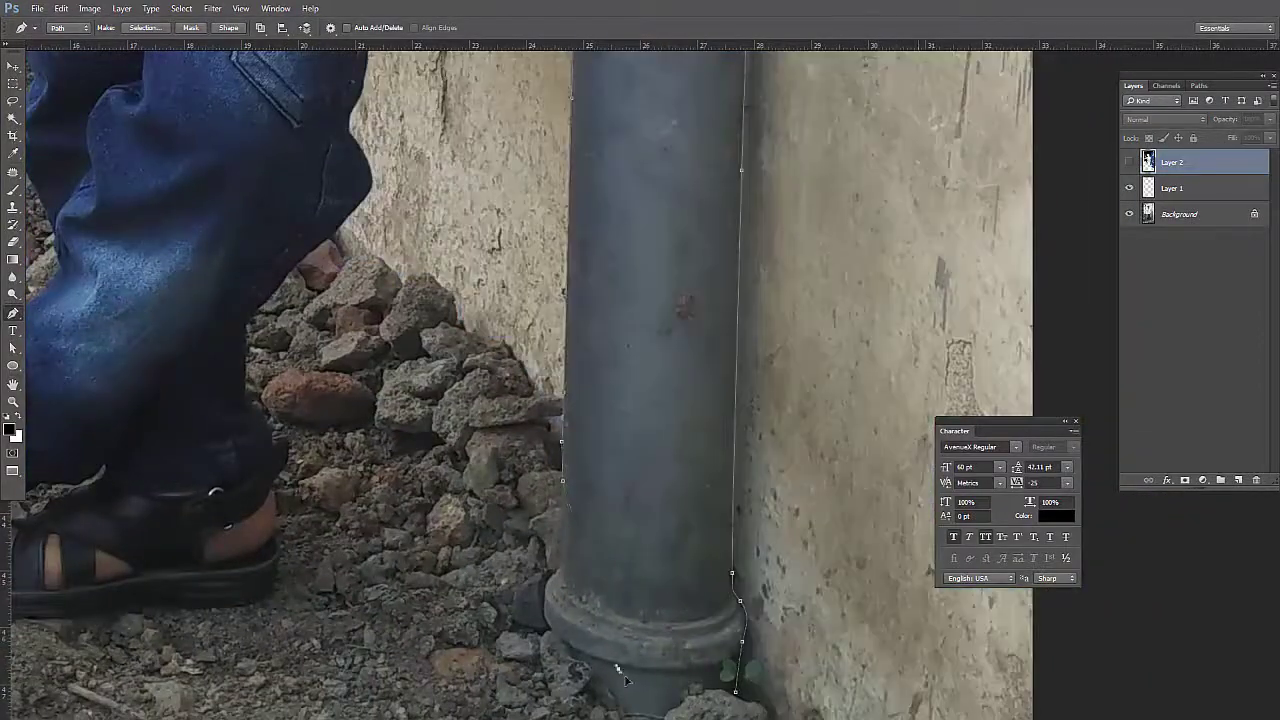
Turn the pipe path into a selection and show the mural layer again
{"action": "right_click", "coordinate": [663, 426]}
{"action": "left_click", "coordinate": [729, 149]}
{"action": "key", "text": "Return"}
{"action": "left_click", "coordinate": [1129, 162]}
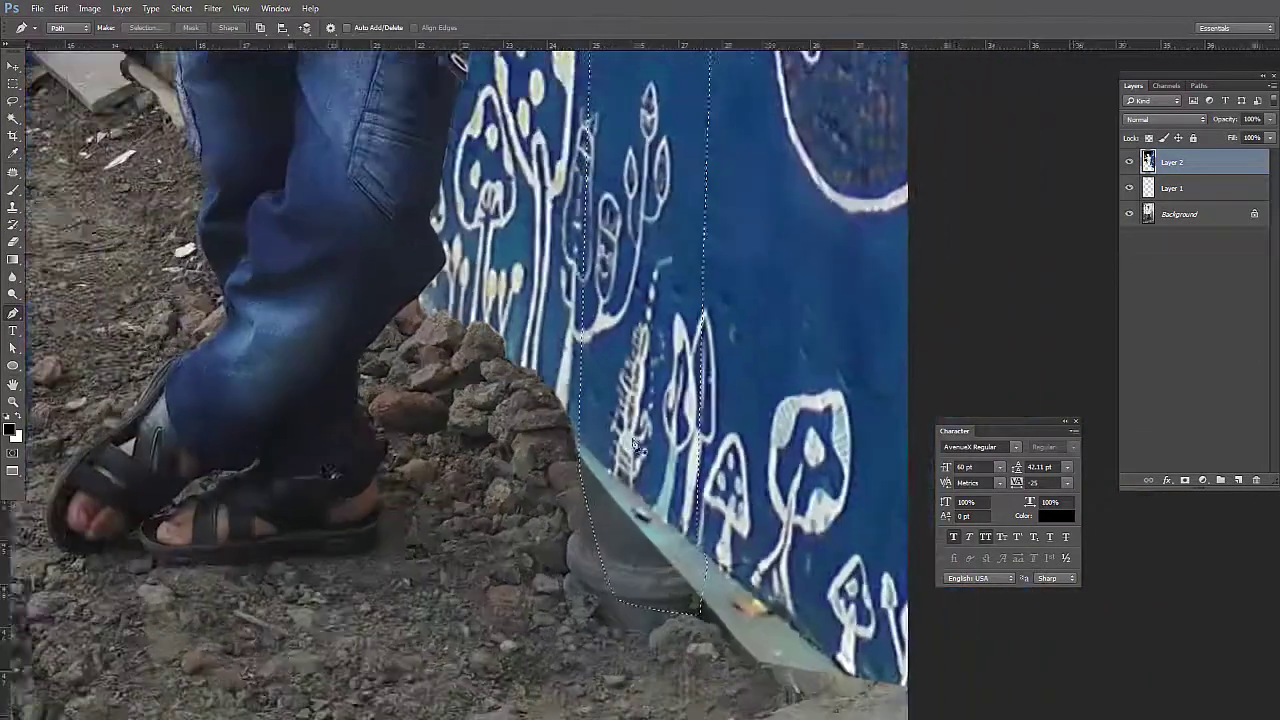
{"action": "key", "text": "ctrl+0"}
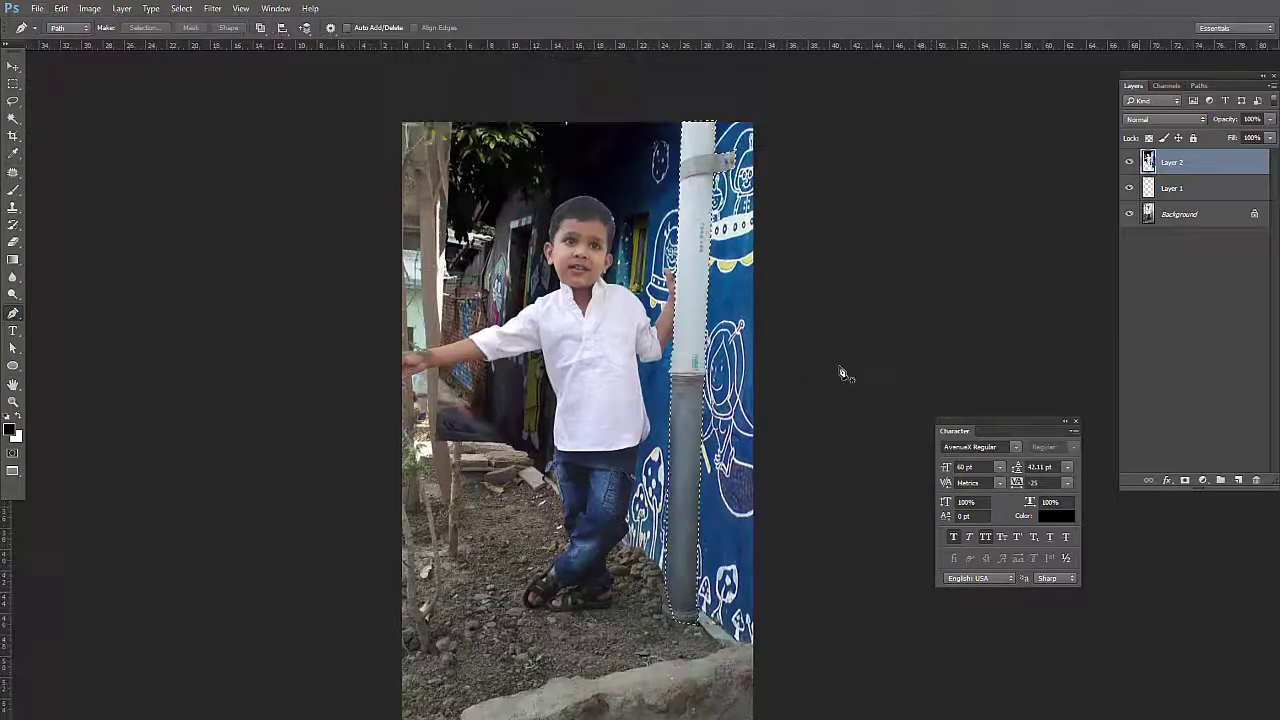
Set the mural layer to 60% opacity and toggle it to compare with the original
{"action": "key", "text": "v"}
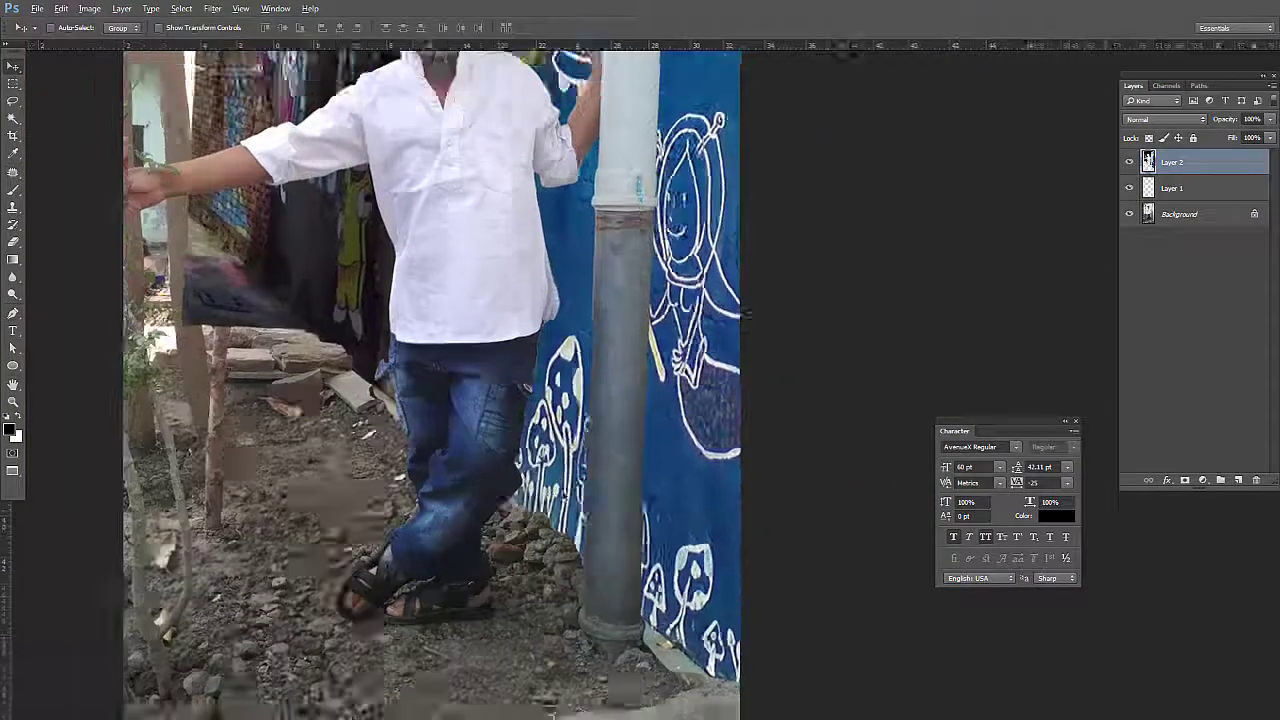
{"action": "key", "text": "5"}
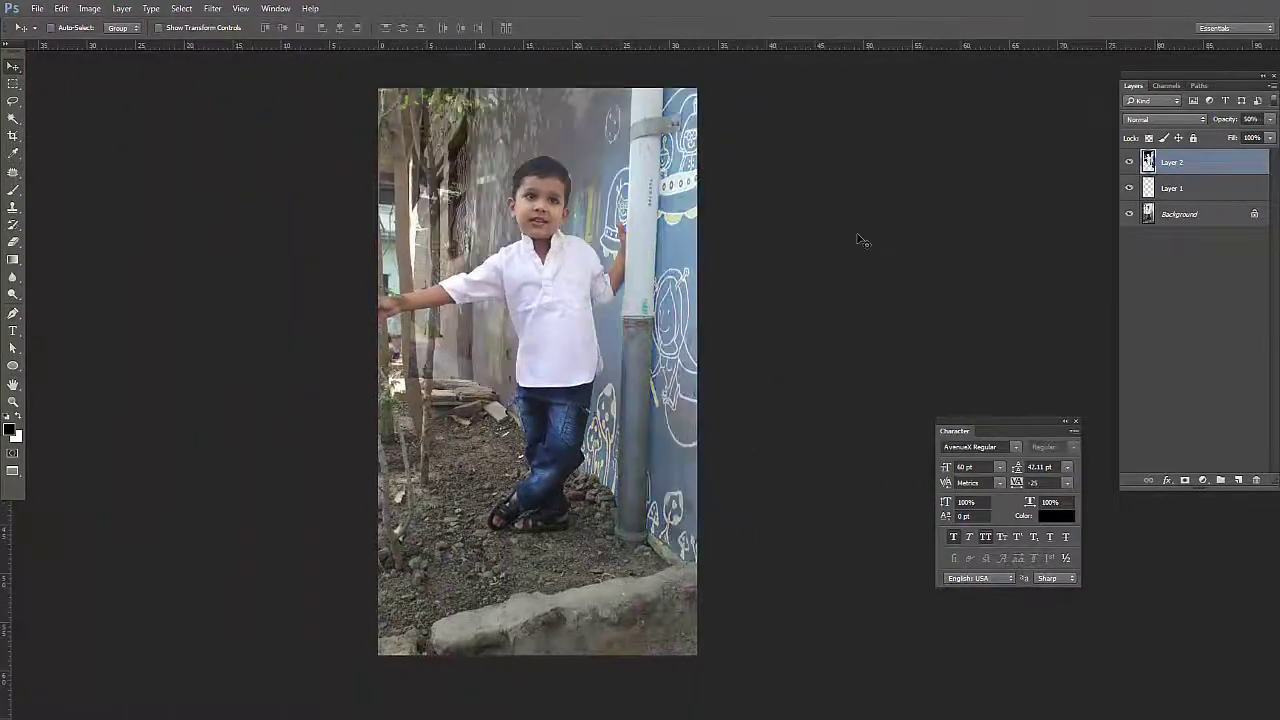
{"action": "key", "text": "6"}
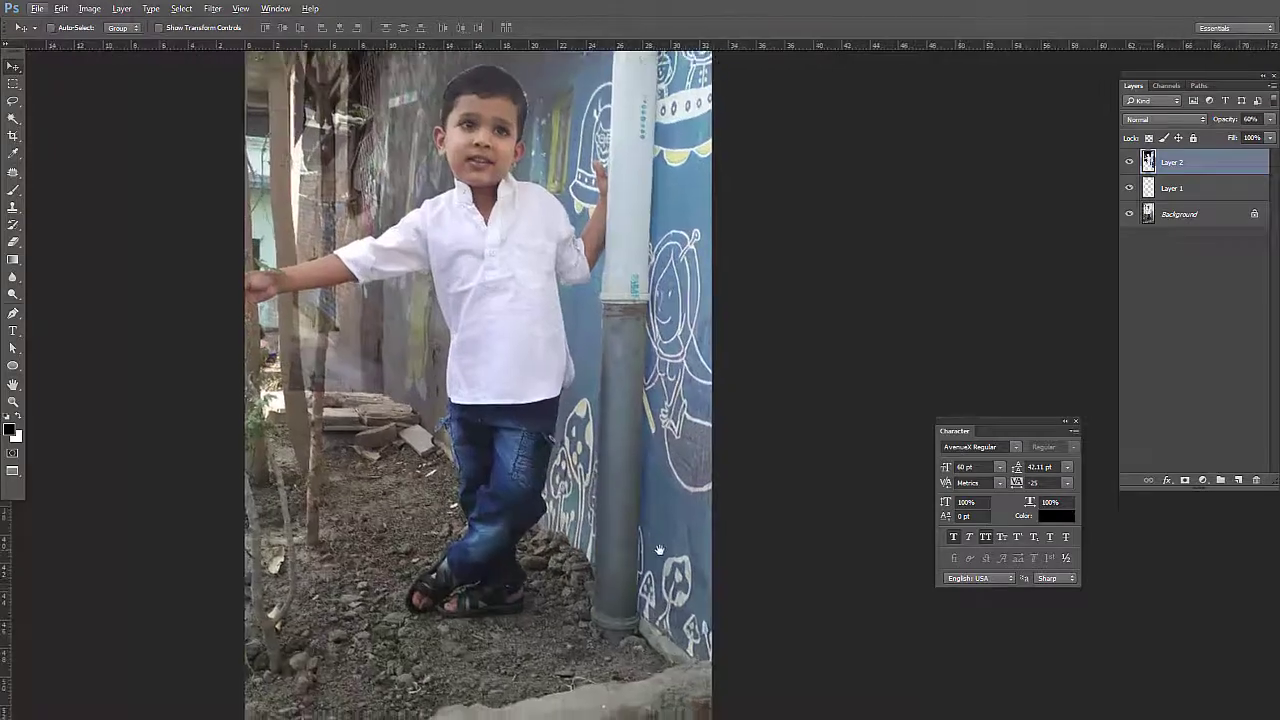
{"action": "left_click", "coordinate": [1130, 162]}
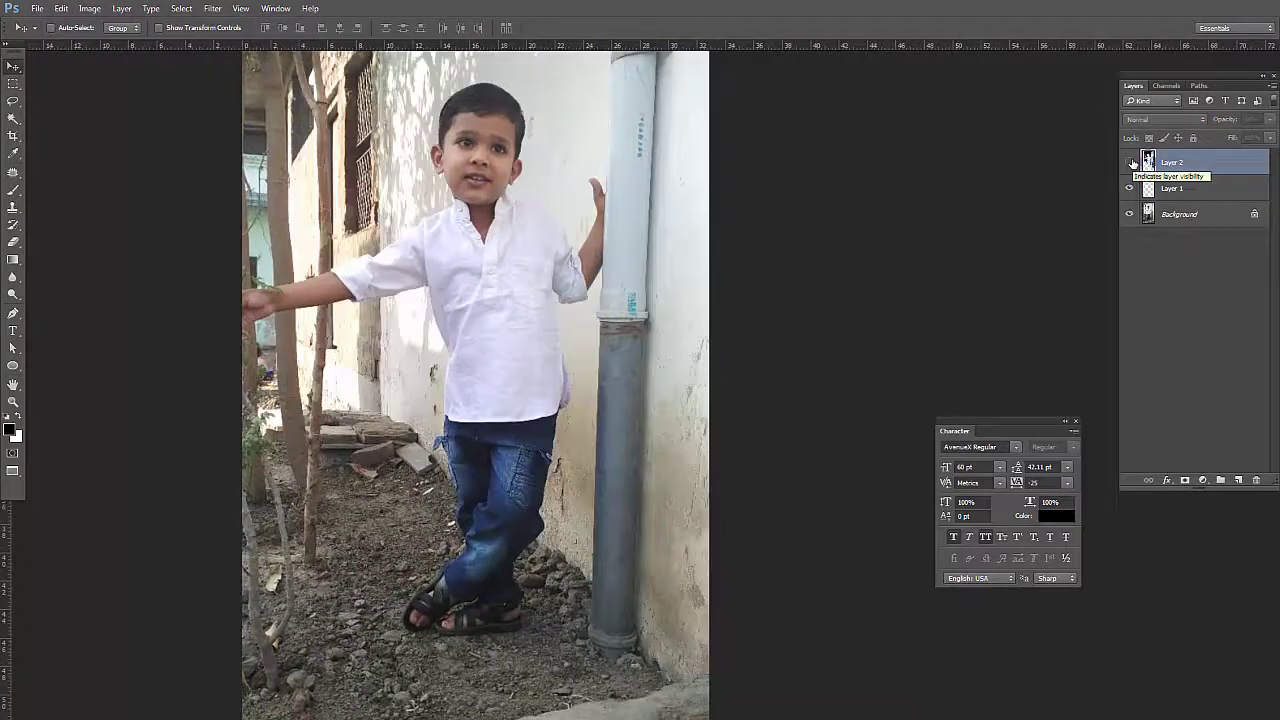
{"action": "left_click", "coordinate": [1130, 162]}
Make a selection from the pipe's Work Path in the Paths panel and show the mural over it
{"action": "left_click", "coordinate": [1199, 85]}
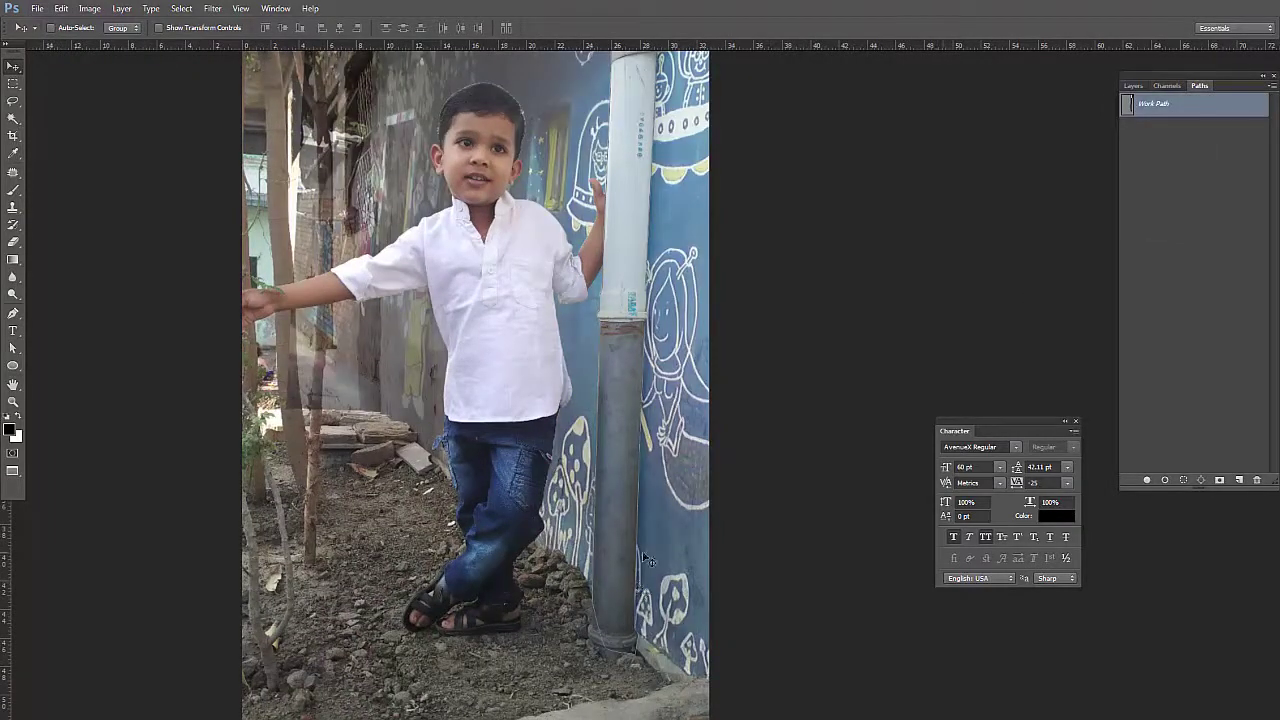
{"action": "key", "text": "a"}
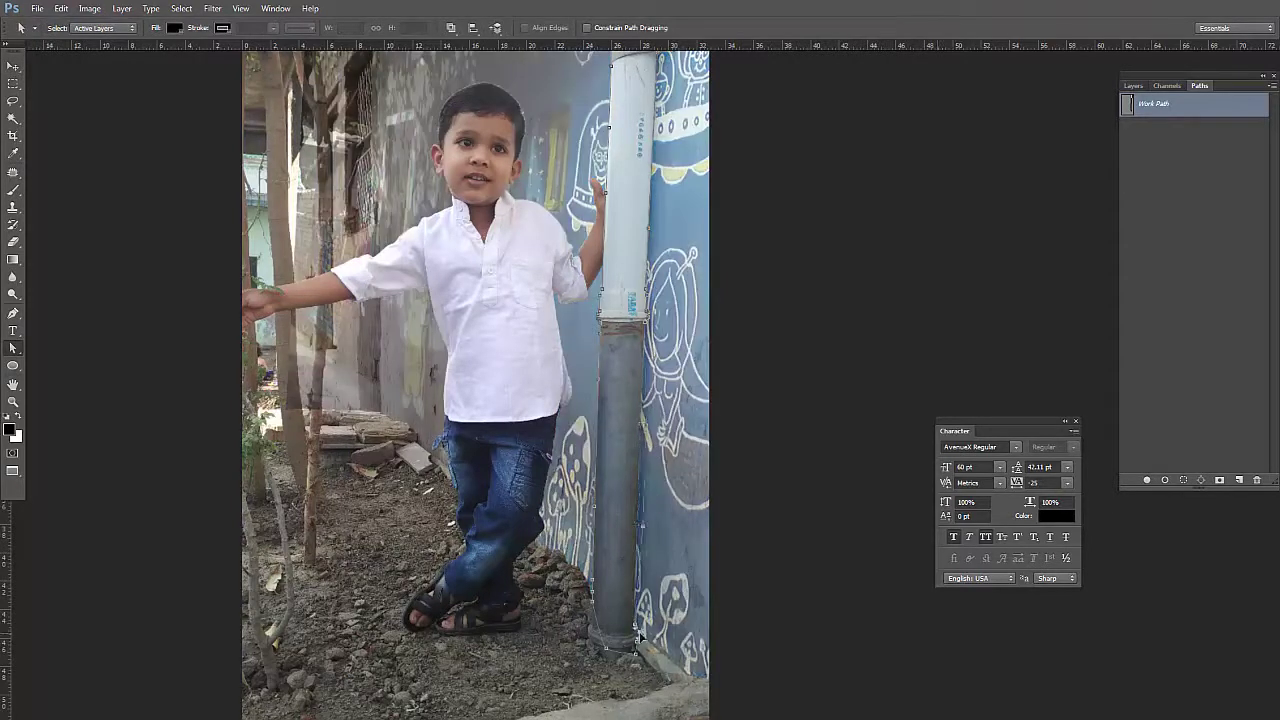
{"action": "scroll", "coordinate": [637, 636], "scroll_direction": "up", "scroll_amount": 3}
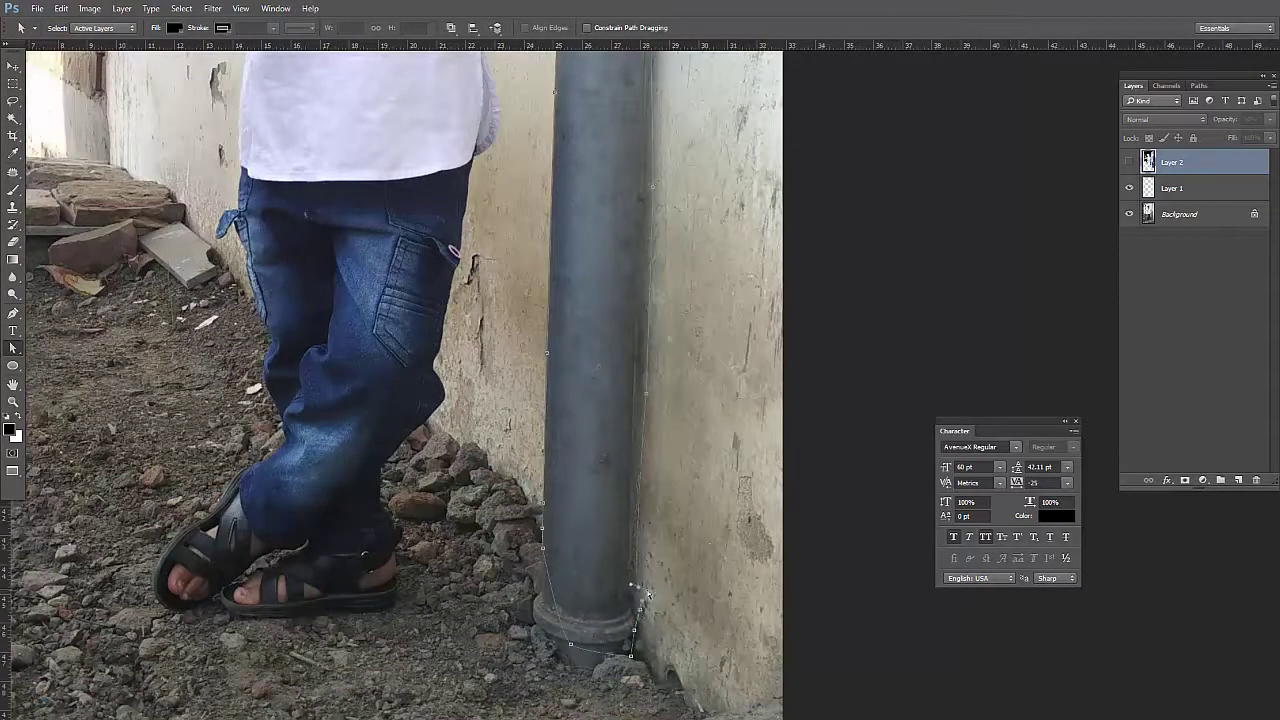
{"action": "scroll", "coordinate": [648, 595], "scroll_direction": "up", "scroll_amount": 3}
{"action": "scroll", "coordinate": [640, 400], "scroll_direction": "up", "scroll_amount": 3}
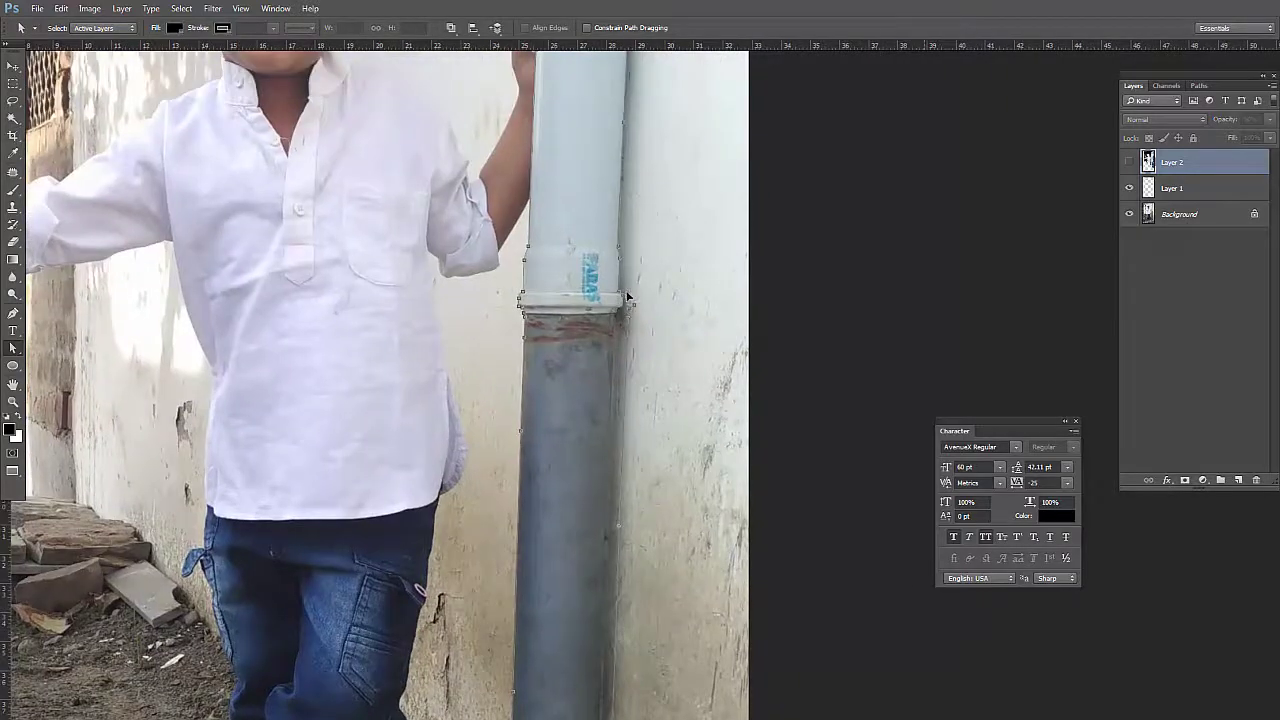
{"action": "scroll", "coordinate": [661, 176], "scroll_direction": "up", "scroll_amount": 3}
{"action": "scroll", "coordinate": [640, 160], "scroll_direction": "up", "scroll_amount": 3}
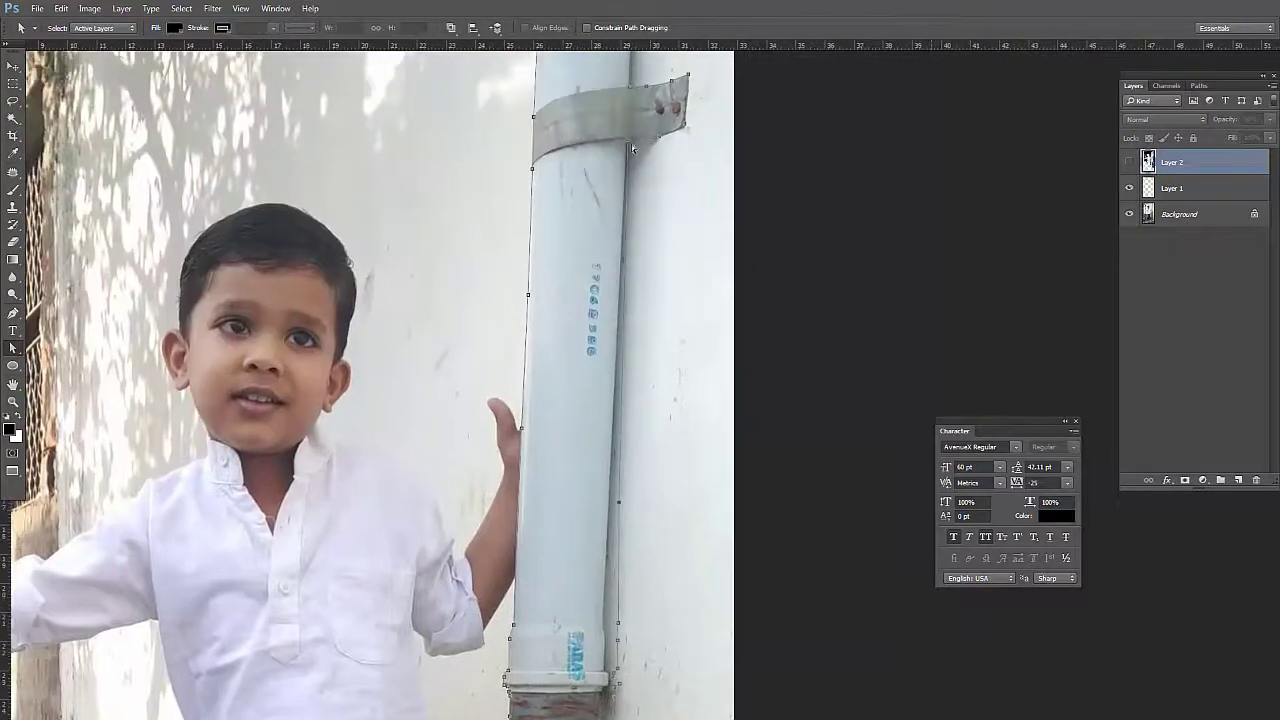
{"action": "scroll", "coordinate": [670, 230], "scroll_direction": "up", "scroll_amount": 2}
{"action": "scroll", "coordinate": [640, 104], "scroll_direction": "down", "scroll_amount": 5}
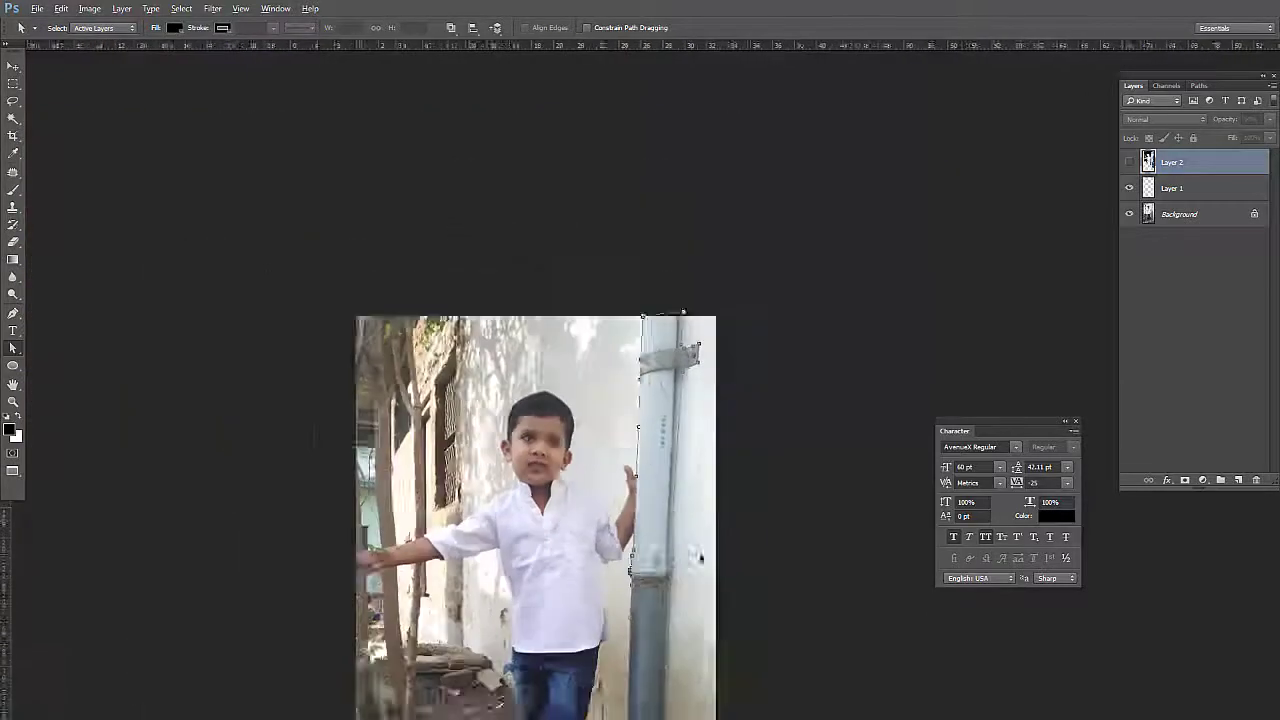
{"action": "right_click", "coordinate": [677, 72]}
{"action": "left_click", "coordinate": [700, 134]}
{"action": "key", "text": "Return"}
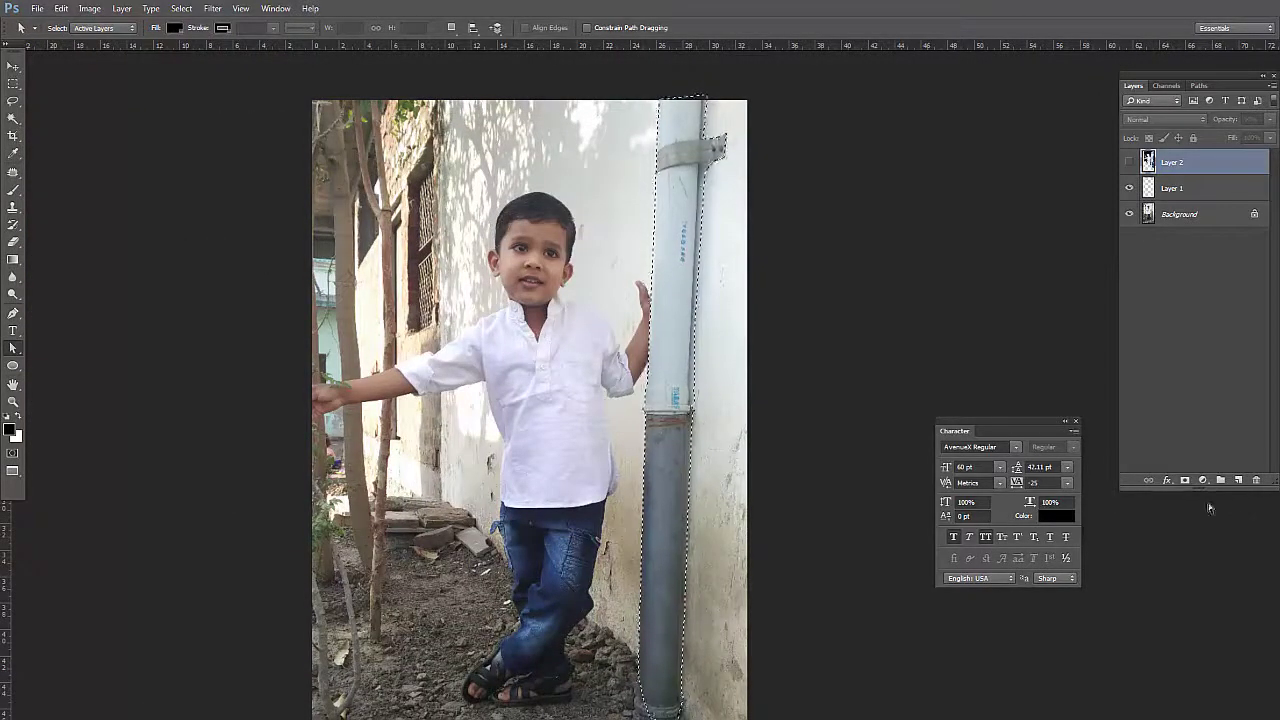
{"action": "left_click", "coordinate": [1129, 162]}
{"action": "key", "text": "v"}
{"action": "key", "text": "ctrl+plus"}
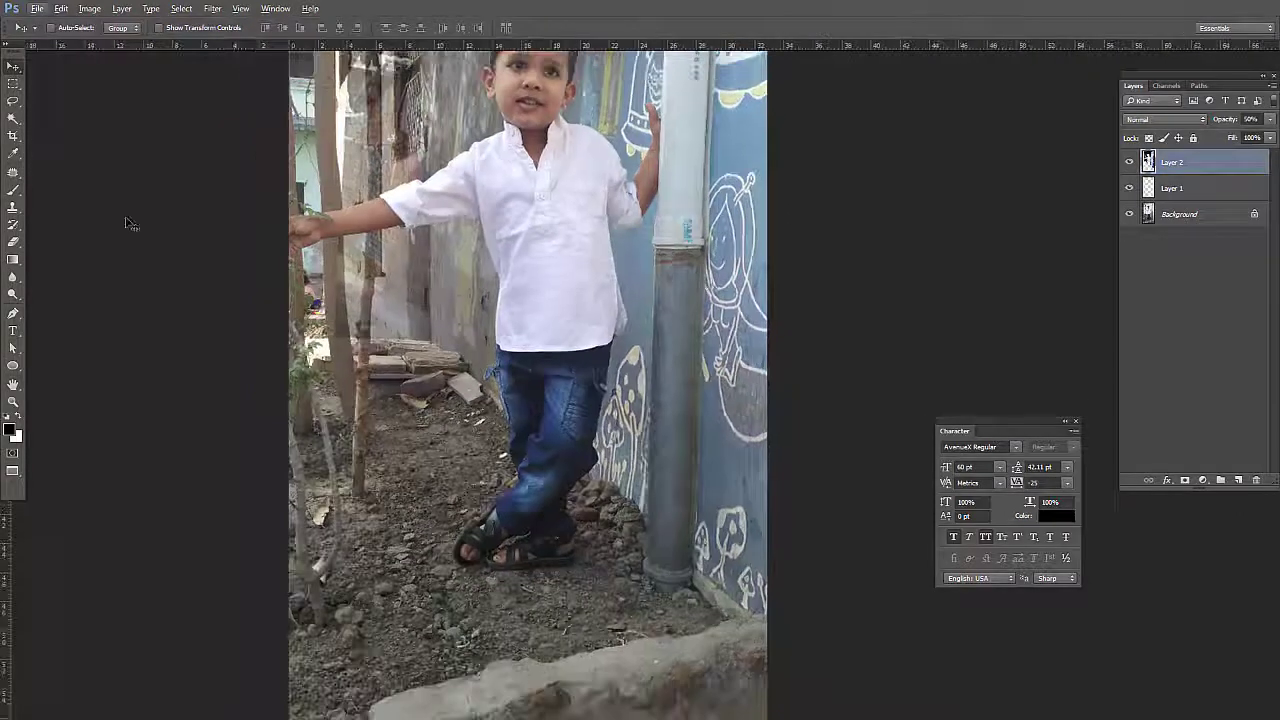
Pick the Eraser, adjust its brush size, and return the mural layer to 100% opacity
{"action": "left_click", "coordinate": [13, 241]}
{"action": "scroll", "coordinate": [846, 246], "scroll_direction": "up", "scroll_amount": 2}
{"action": "scroll", "coordinate": [658, 400], "scroll_direction": "up", "scroll_amount": 2}
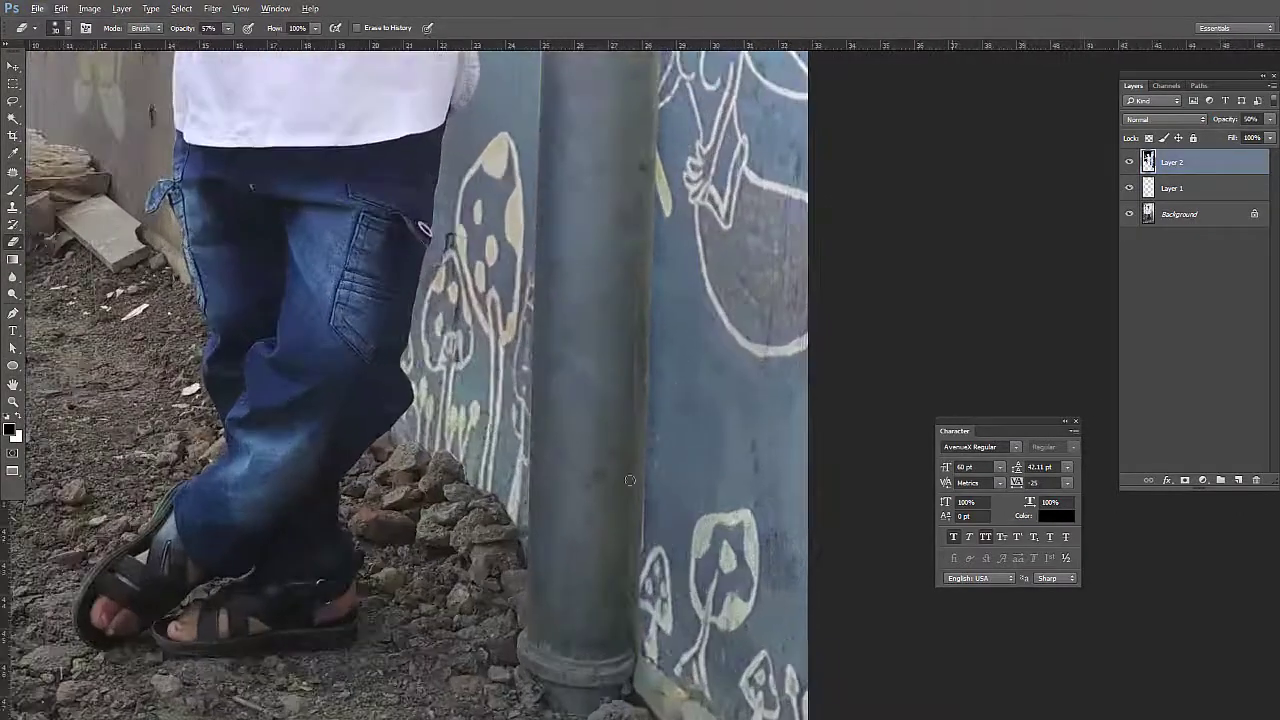
{"action": "right_click", "coordinate": [657, 405]}
{"action": "key", "text": "Escape"}
{"action": "right_click", "coordinate": [658, 362]}
{"action": "key", "text": "Escape"}
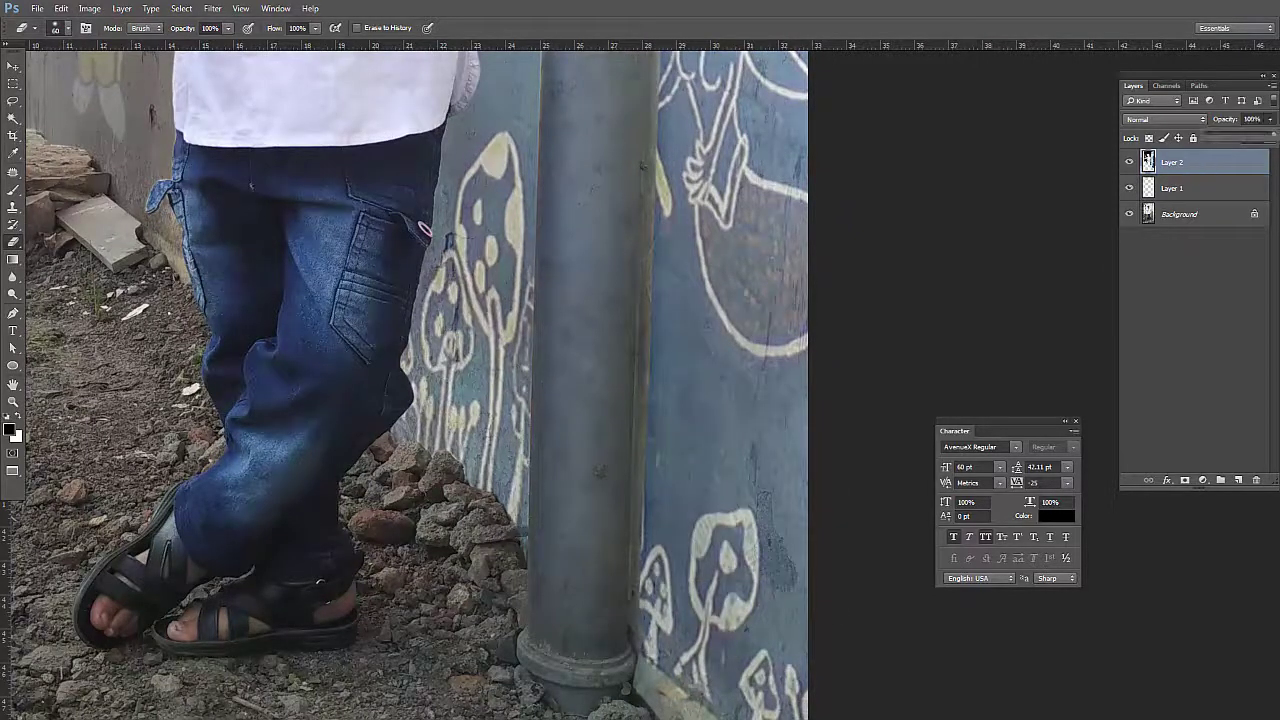
{"action": "left_click_drag", "start_coordinate": [1270, 119], "coordinate": [1276, 134]}
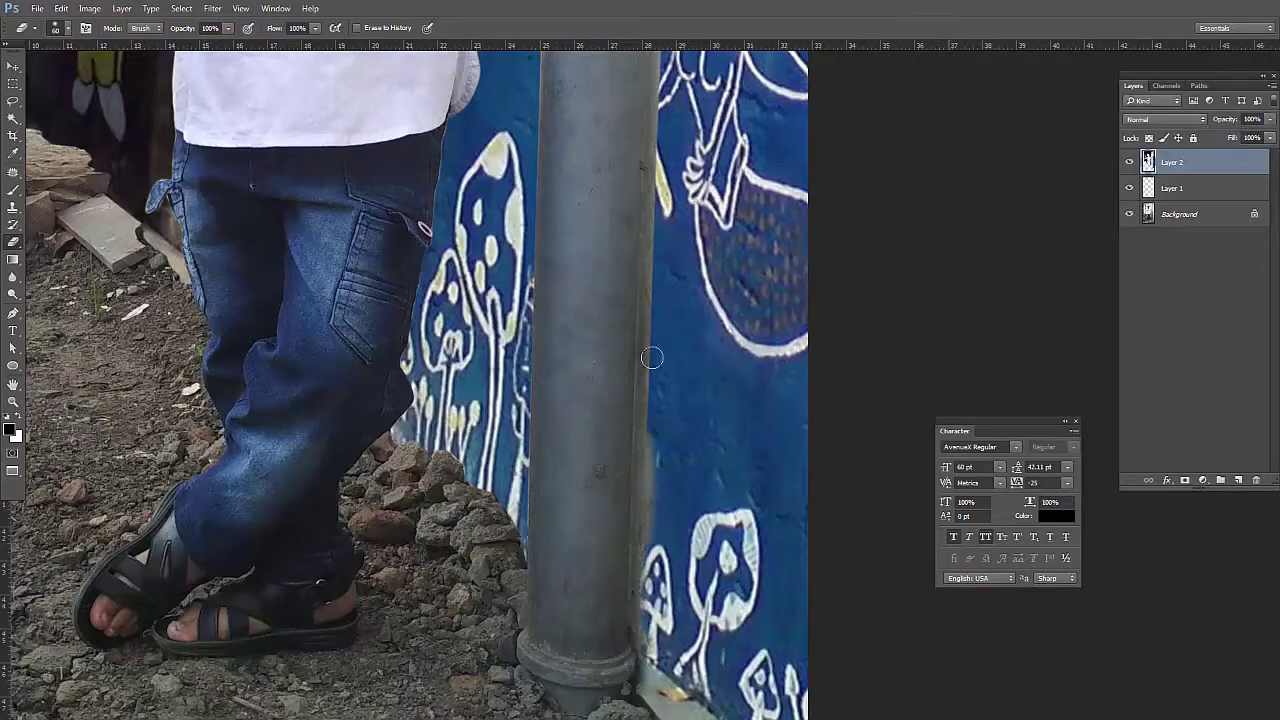
{"action": "key", "text": "ctrl+0"}
{"action": "key", "text": "ctrl+z"}
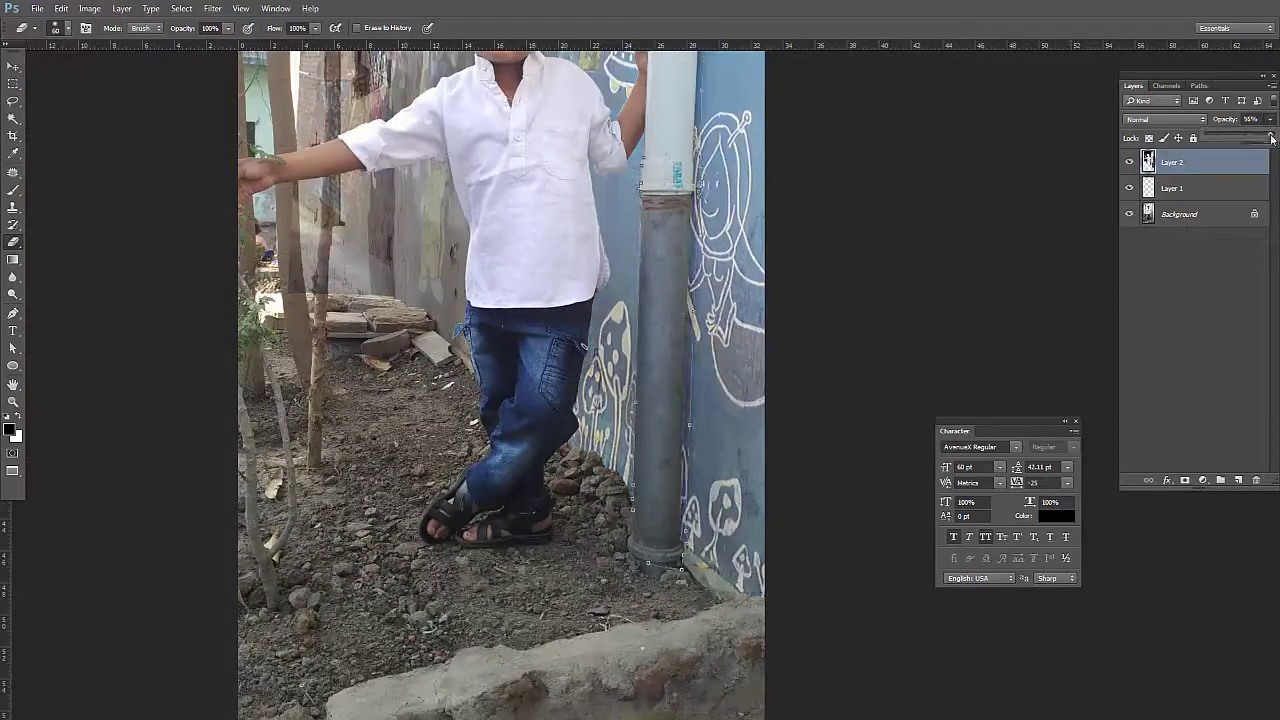
{"action": "scroll", "coordinate": [700, 520], "scroll_direction": "up", "scroll_amount": 3}
{"action": "key", "text": "ctrl+z"}
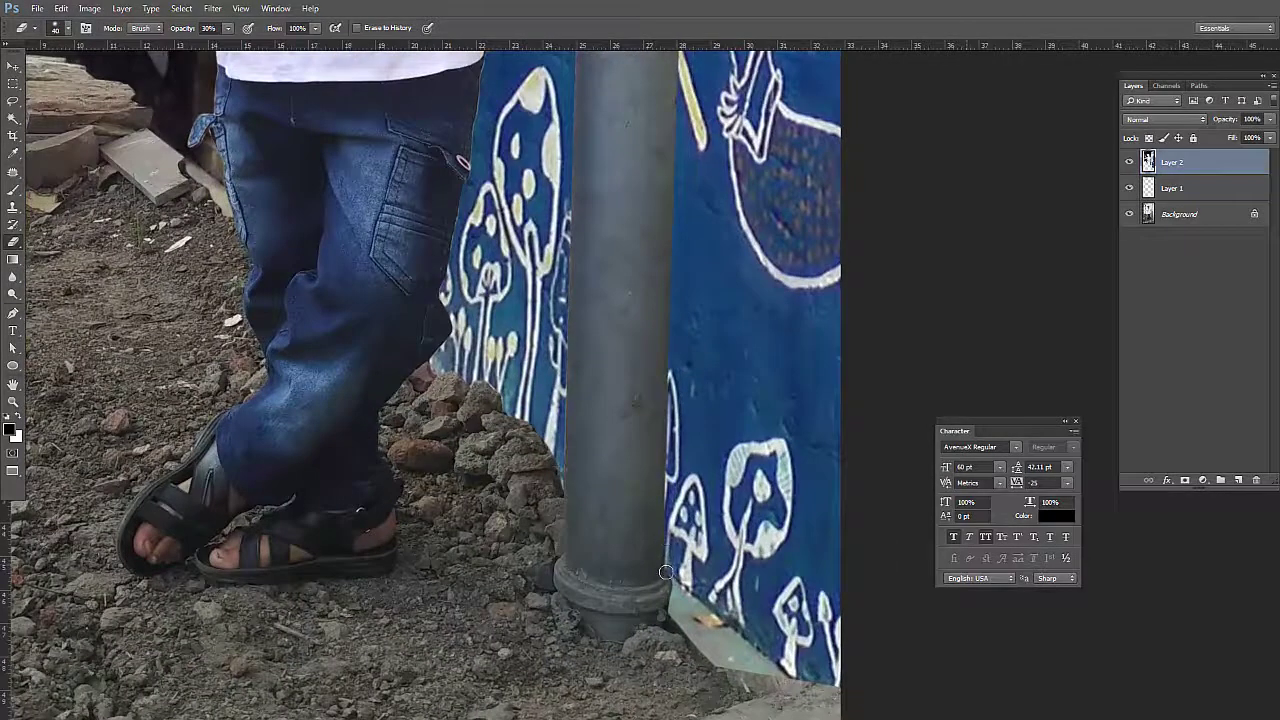
Erase the mural along the drainpipe's right and left edges and around its base
{"action": "left_click_drag", "start_coordinate": [661, 582], "coordinate": [666, 541]}
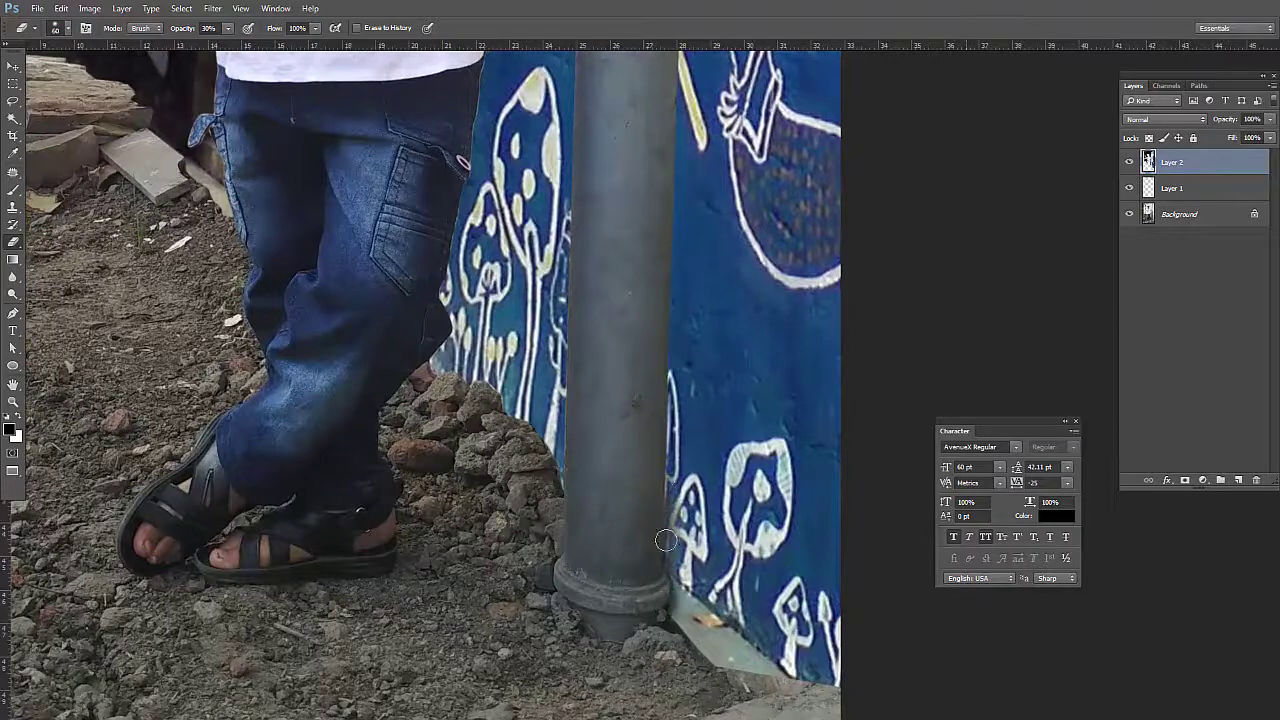
{"action": "mouse_move", "coordinate": [671, 442]}
{"action": "left_mouse_down"}
{"action": "mouse_move", "coordinate": [654, 517]}
{"action": "mouse_move", "coordinate": [668, 302]}
{"action": "mouse_move", "coordinate": [676, 406]}
{"action": "left_mouse_up"}
{"action": "scroll", "coordinate": [733, 525], "scroll_direction": "down", "scroll_amount": 2}
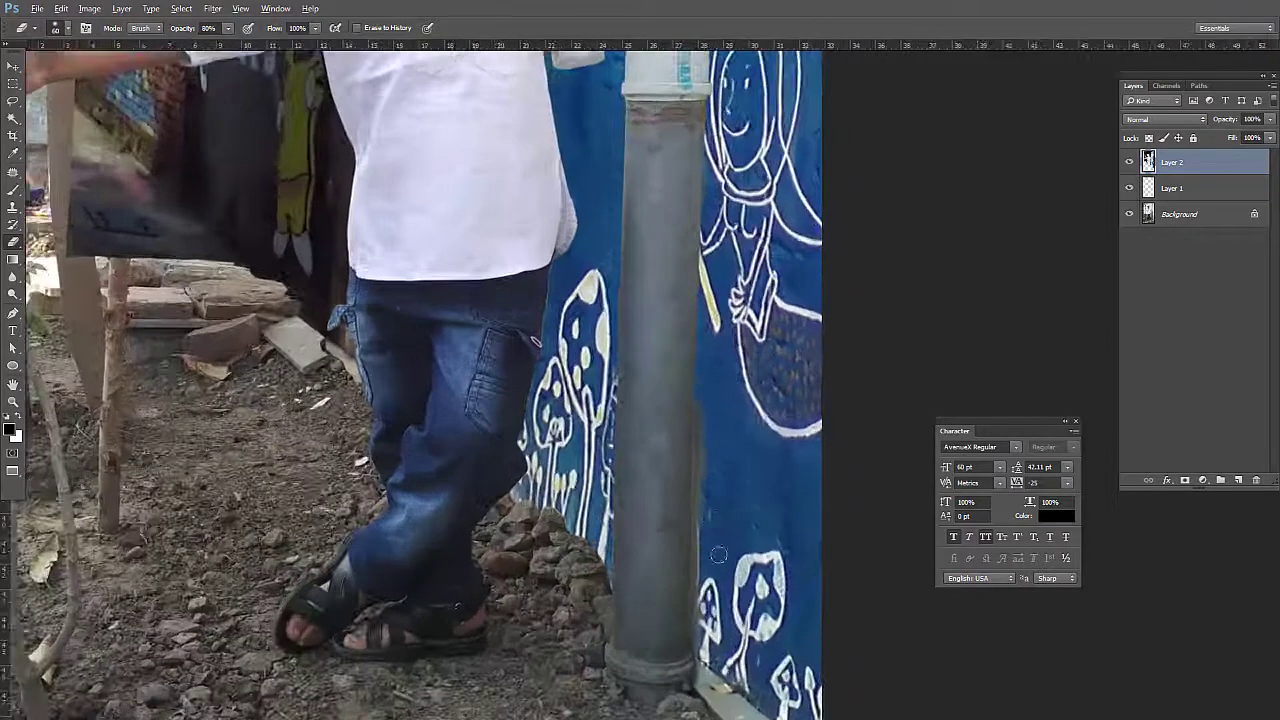
{"action": "left_click_drag", "start_coordinate": [695, 533], "coordinate": [681, 565]}
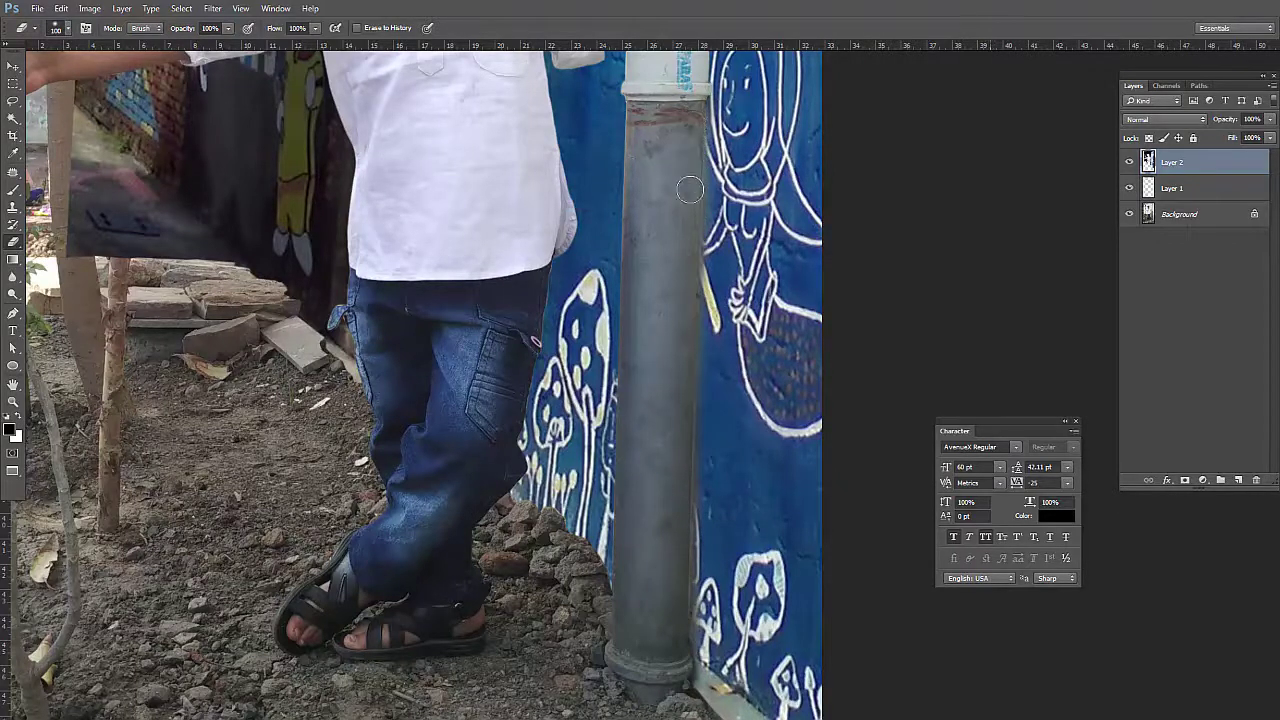
{"action": "left_click_drag", "start_coordinate": [688, 311], "coordinate": [693, 113]}
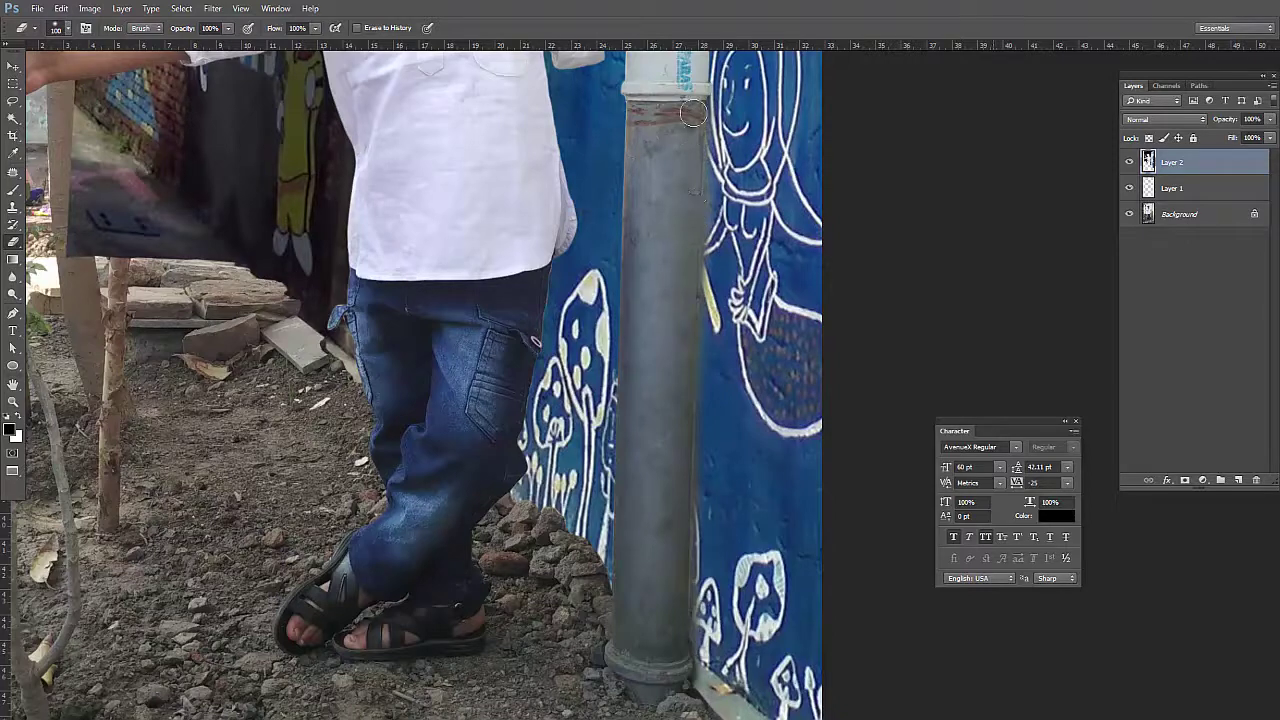
{"action": "scroll", "coordinate": [680, 402], "scroll_direction": "down", "scroll_amount": 2}
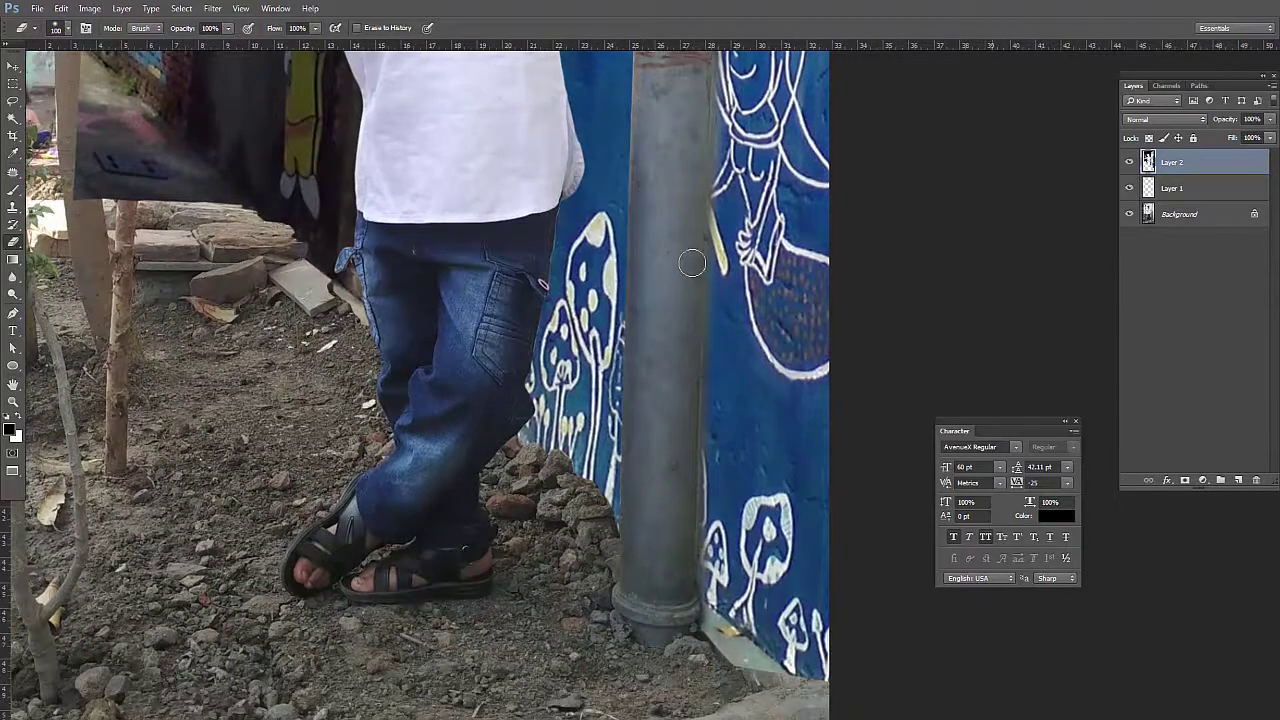
{"action": "key", "text": "ctrl+0"}
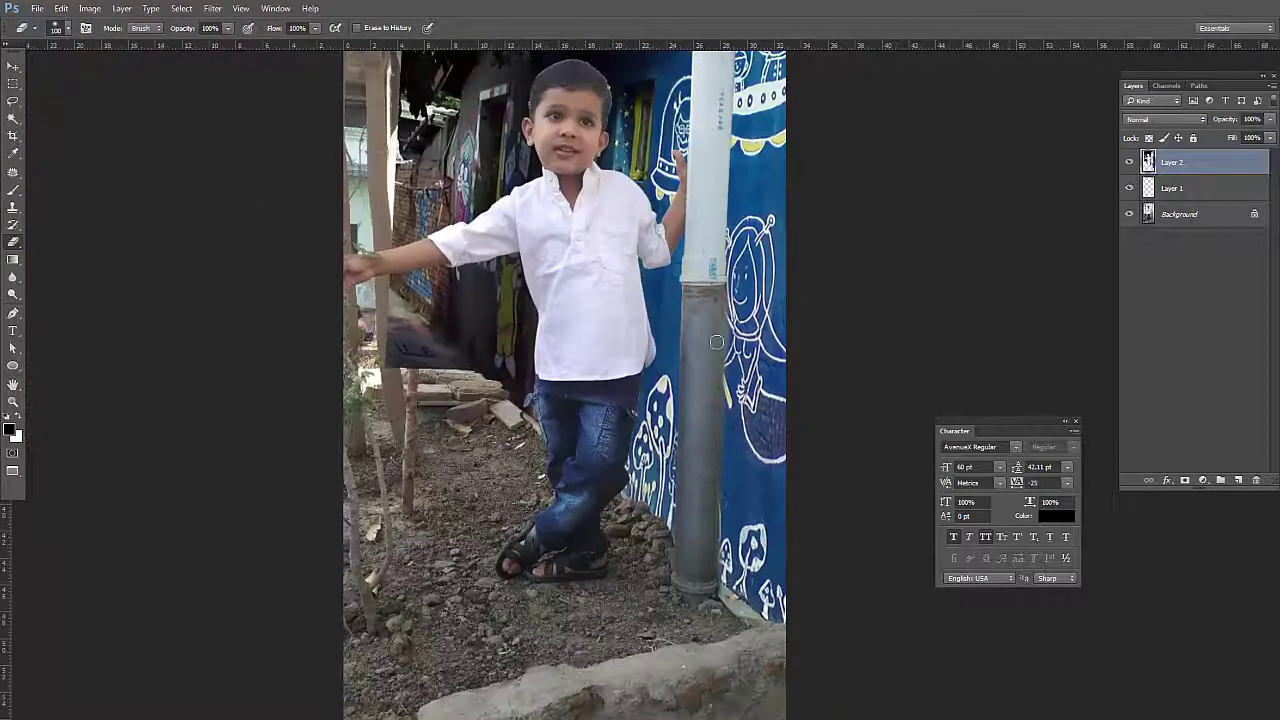
{"action": "mouse_move", "coordinate": [686, 530]}
{"action": "left_mouse_down"}
{"action": "mouse_move", "coordinate": [692, 335]}
{"action": "mouse_move", "coordinate": [709, 391]}
{"action": "left_mouse_up"}
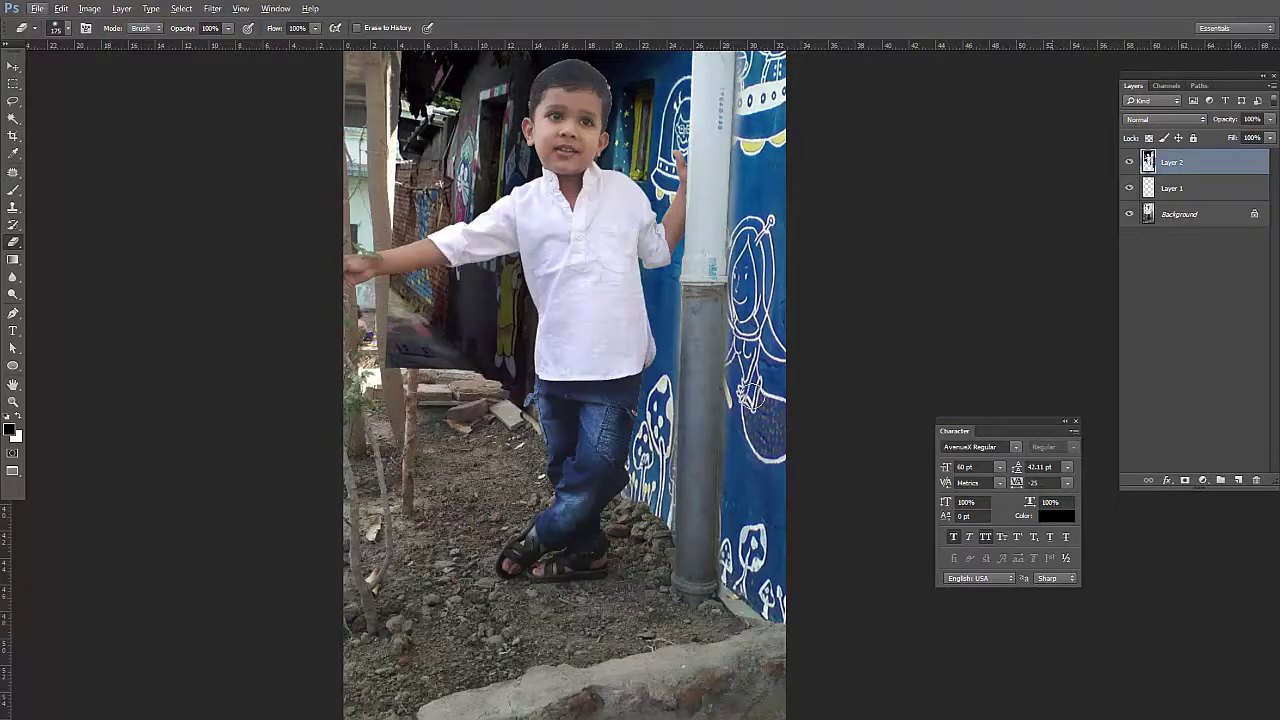
{"action": "key", "text": "ctrl+minus"}
Lasso a region along the pipe's right side and base and feather it
{"action": "key", "text": "i"}
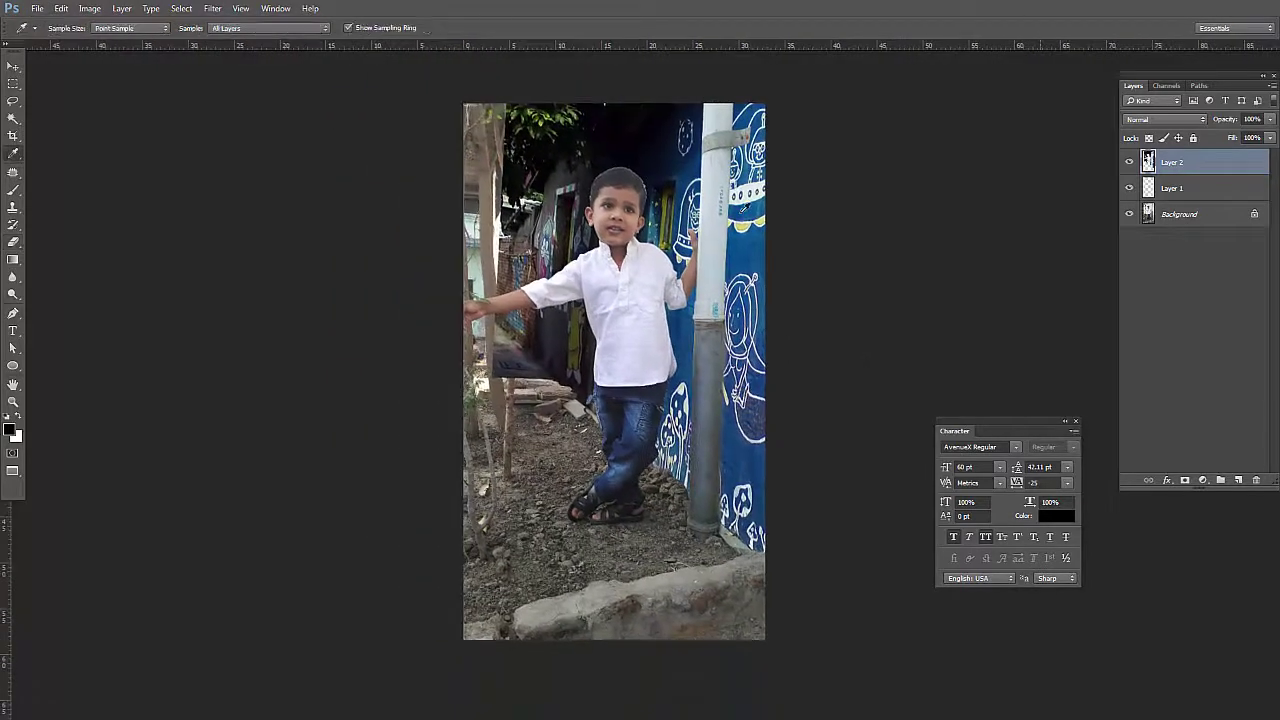
{"action": "key", "text": "l"}
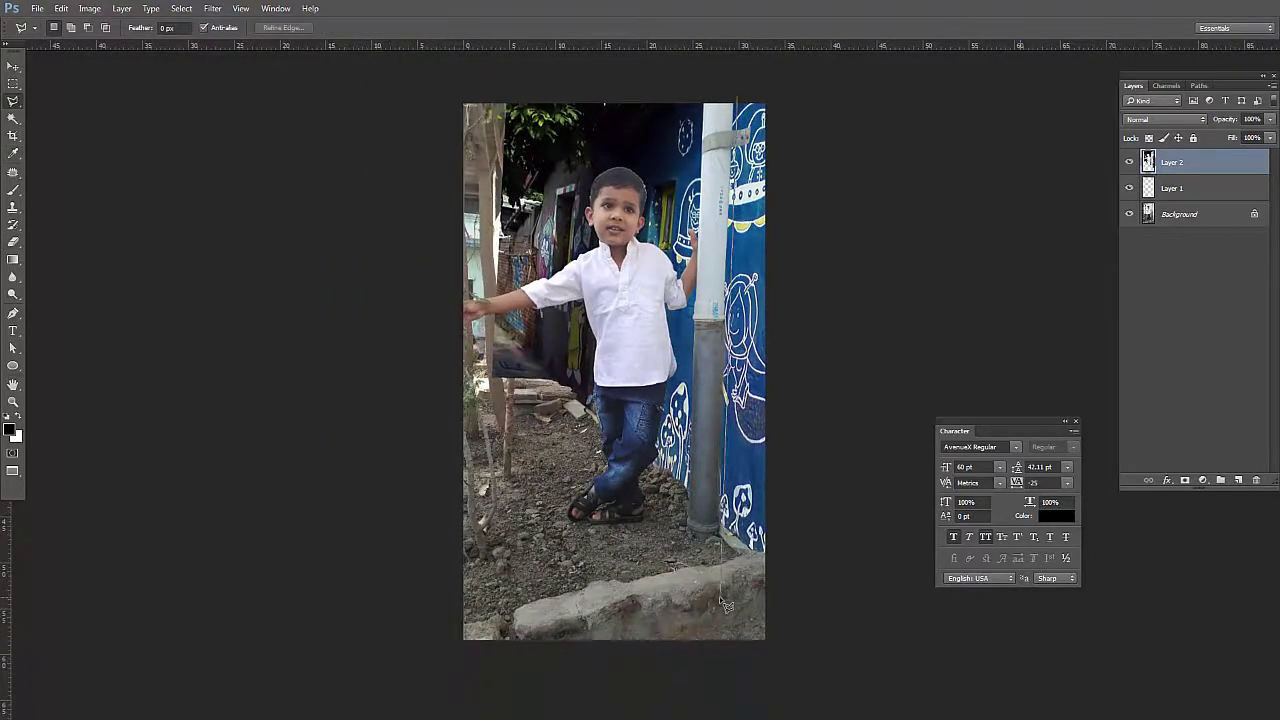
{"action": "left_click_drag", "start_coordinate": [726, 606], "coordinate": [692, 553]}
{"action": "left_click_drag", "start_coordinate": [713, 392], "coordinate": [724, 82]}
{"action": "right_click", "coordinate": [722, 152]}
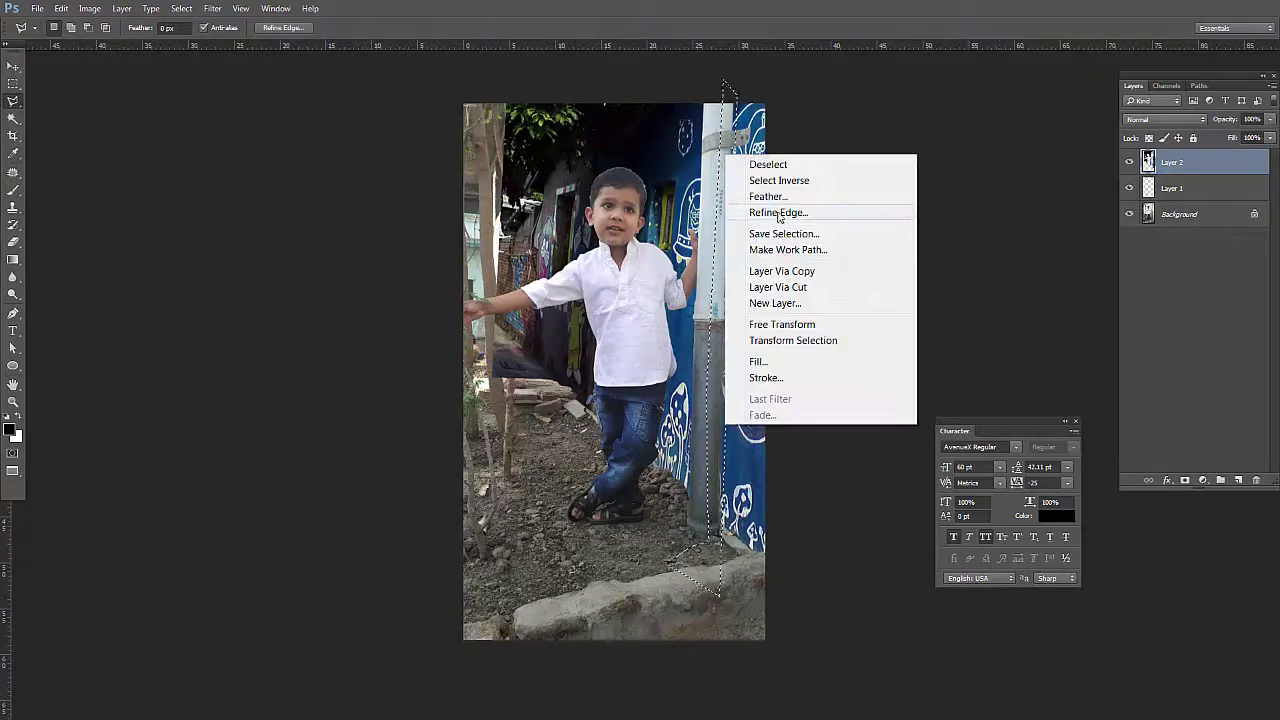
{"action": "left_click", "coordinate": [770, 197]}
{"action": "left_click", "coordinate": [708, 240]}
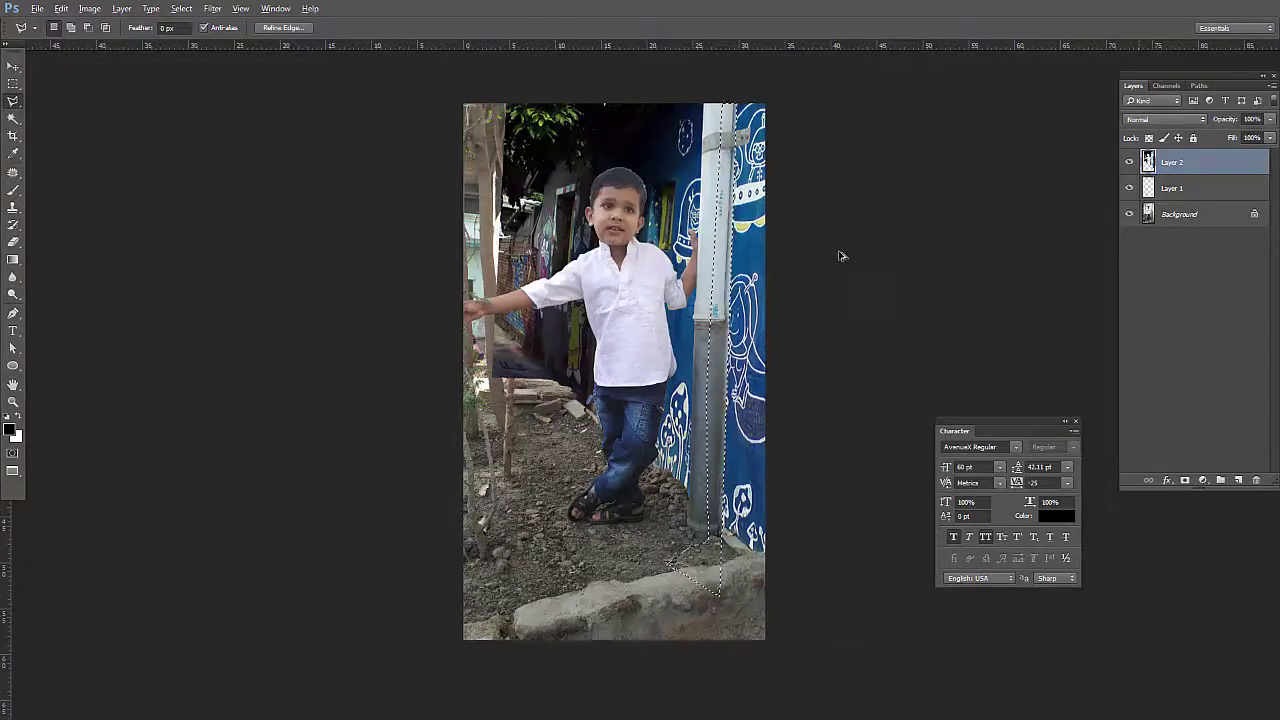
Feather the selection a second time, then deselect it
{"action": "key", "text": "m"}
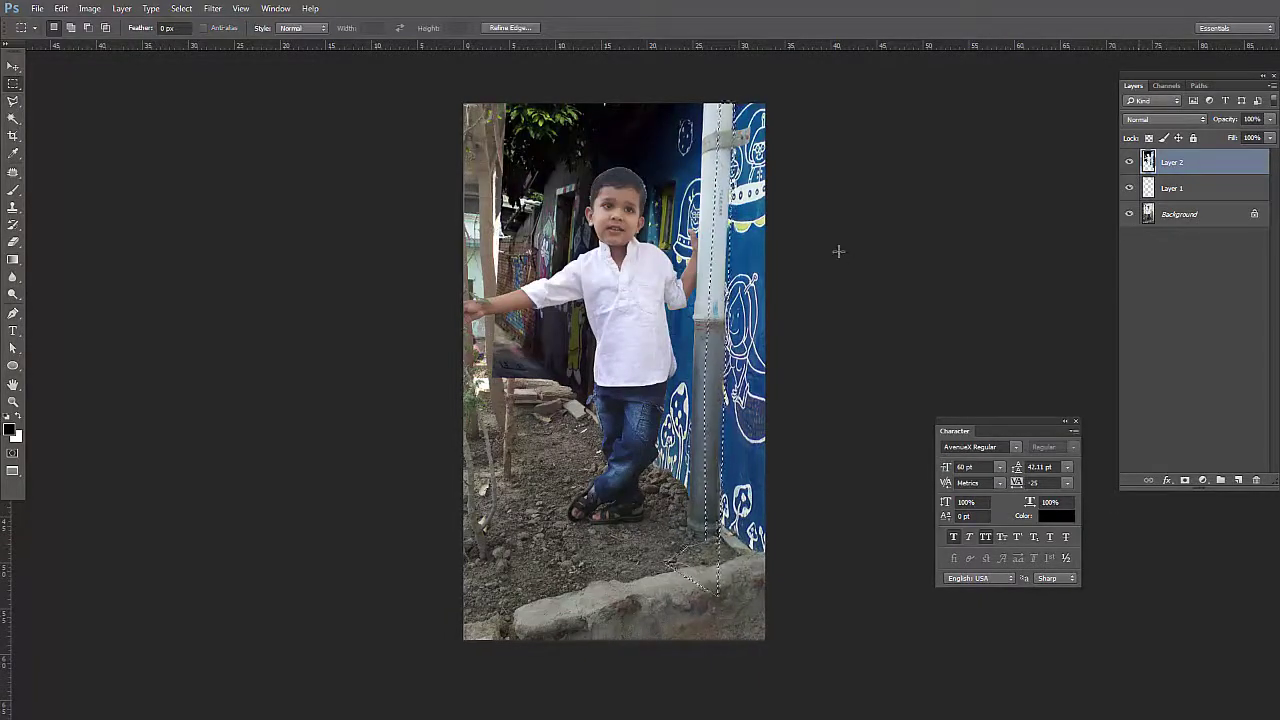
{"action": "right_click", "coordinate": [716, 285]}
{"action": "left_click", "coordinate": [790, 330]}
{"action": "left_click", "coordinate": [708, 238]}
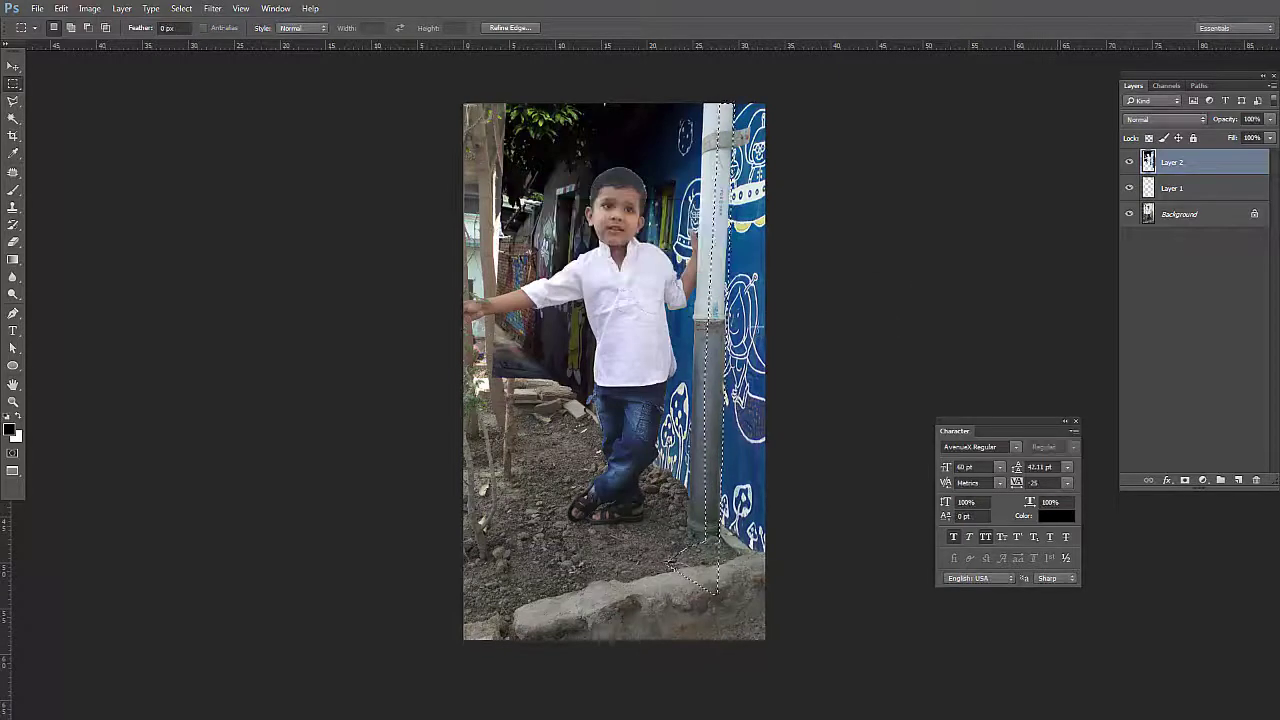
{"action": "key", "text": "v"}
{"action": "scroll", "coordinate": [738, 237], "scroll_direction": "up", "scroll_amount": 2}
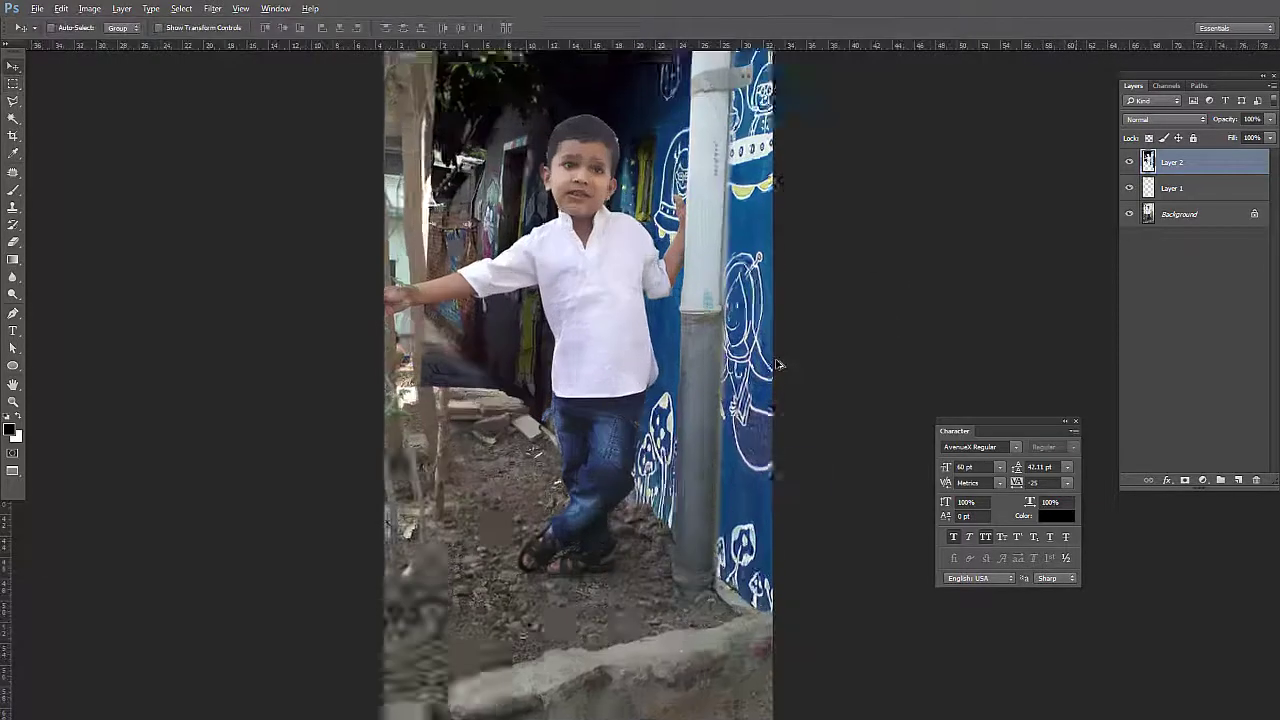
{"action": "key", "text": "ctrl+d"}
Switch back to the standard Eraser tool
{"action": "left_click", "coordinate": [13, 242]}
{"action": "left_click", "coordinate": [70, 241]}
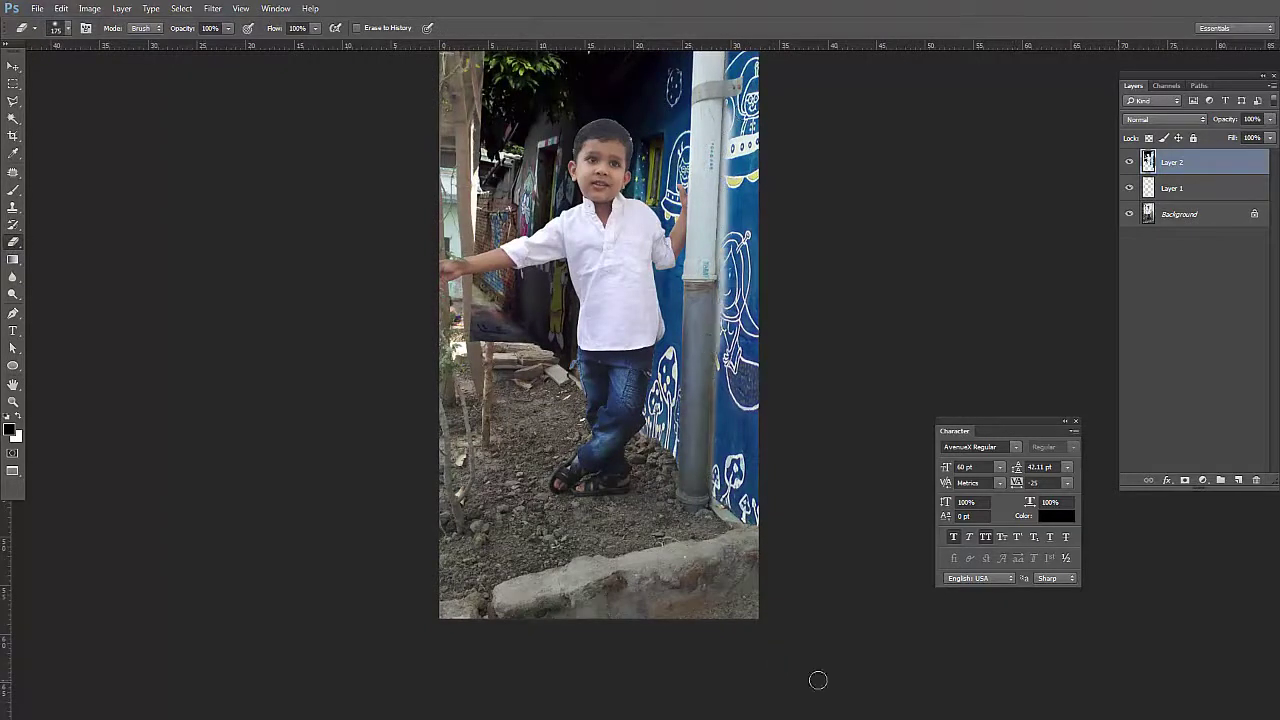
{"action": "scroll", "coordinate": [809, 357], "scroll_direction": "down", "scroll_amount": 1}
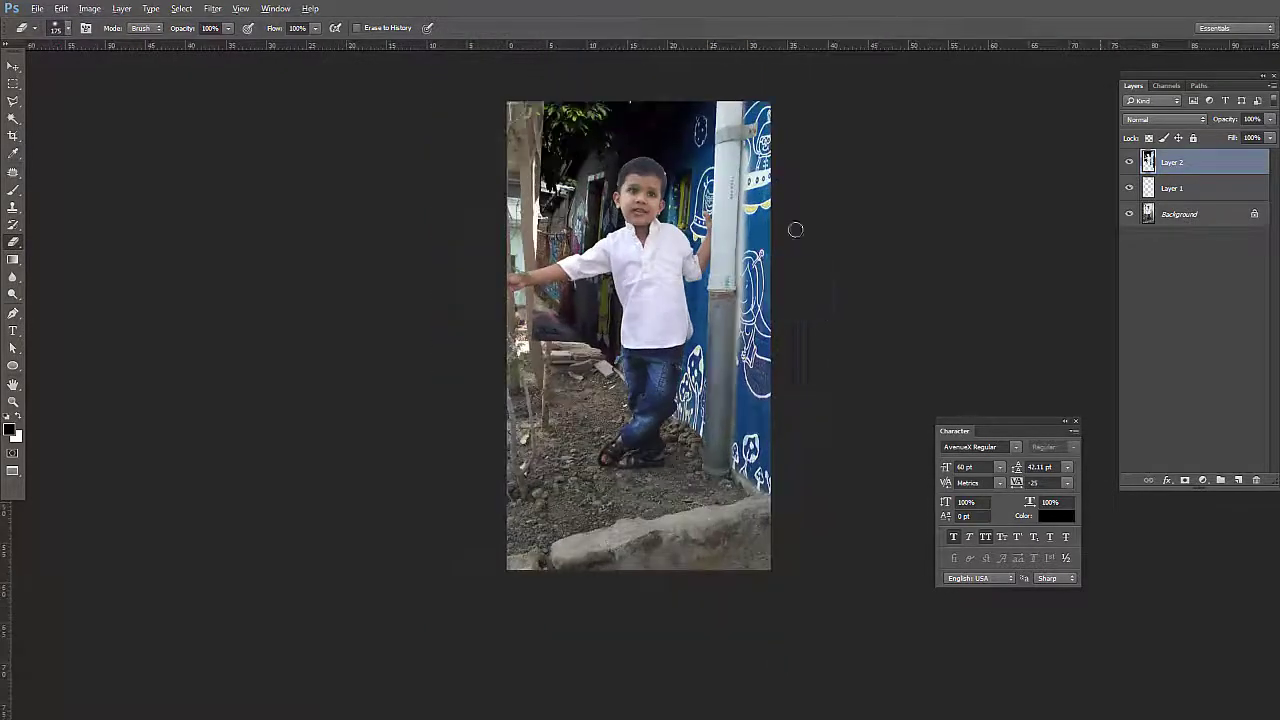
{"action": "key", "text": "v"}
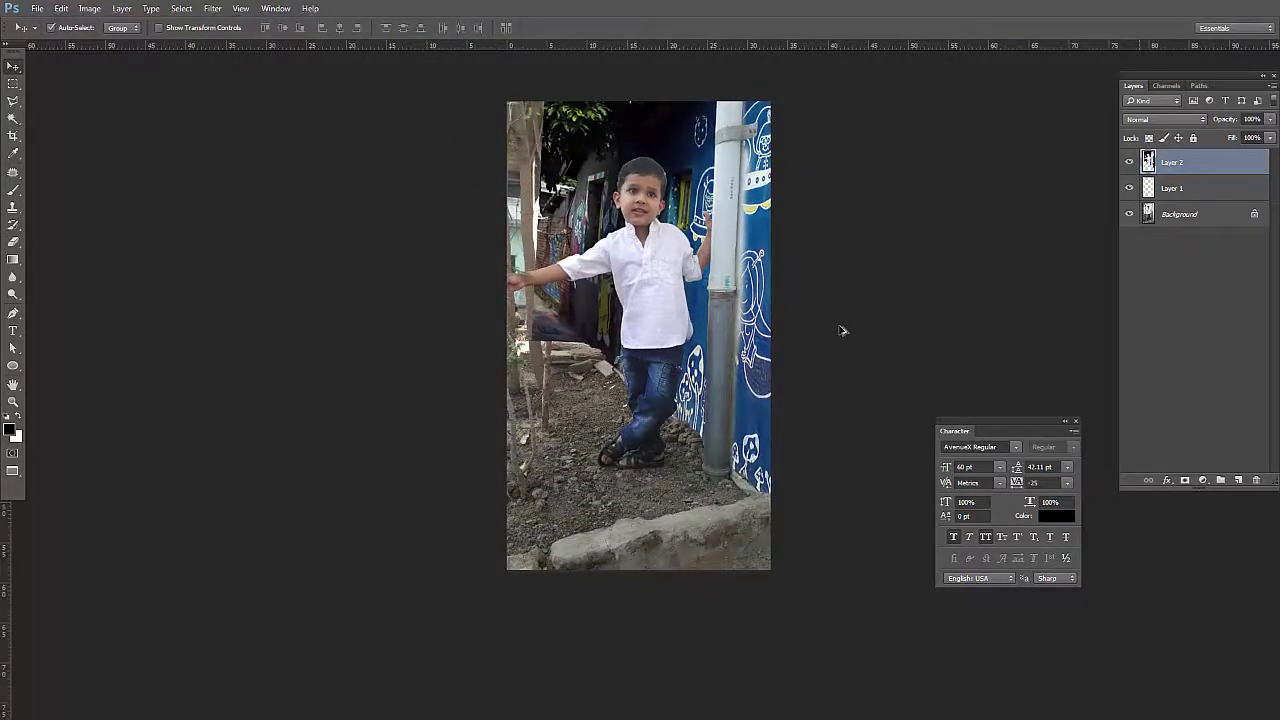
{"action": "left_click", "coordinate": [13, 244]}
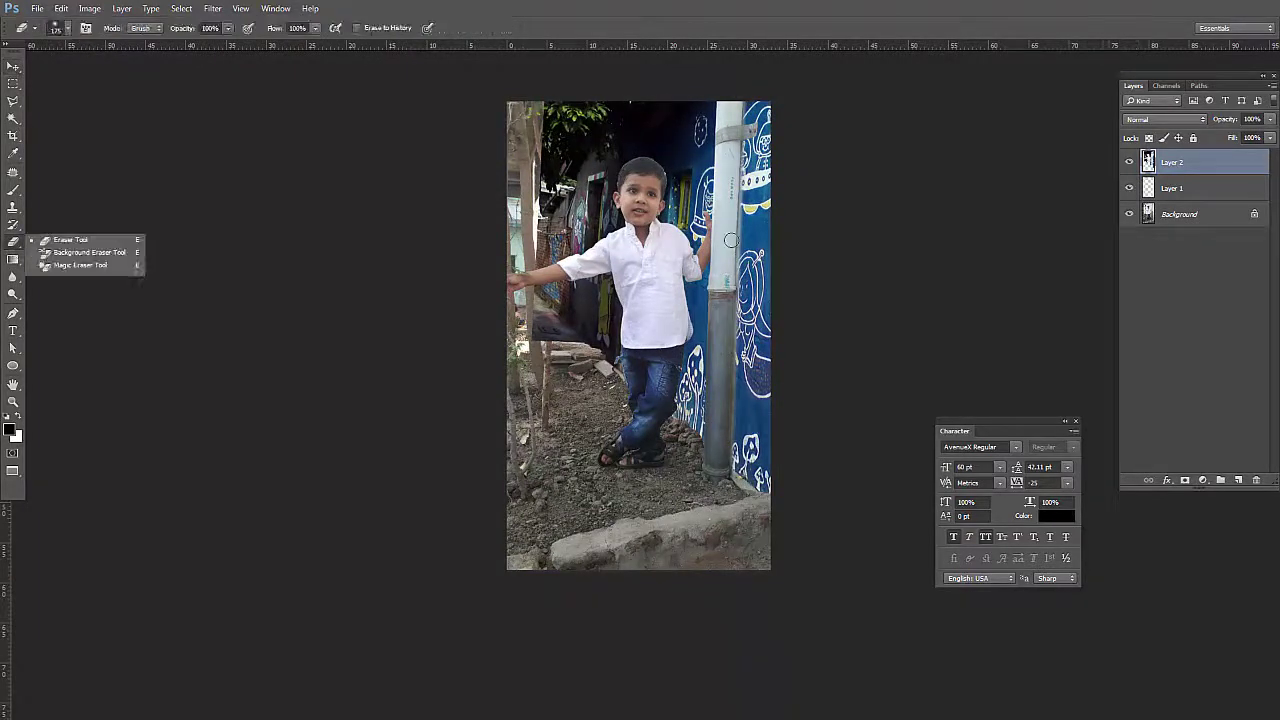
Use the Clone Stamp to tidy the mural around the pipe's upper edge
{"action": "scroll", "coordinate": [846, 231], "scroll_direction": "up", "scroll_amount": 2}
{"action": "scroll", "coordinate": [689, 119], "scroll_direction": "down", "scroll_amount": 1}
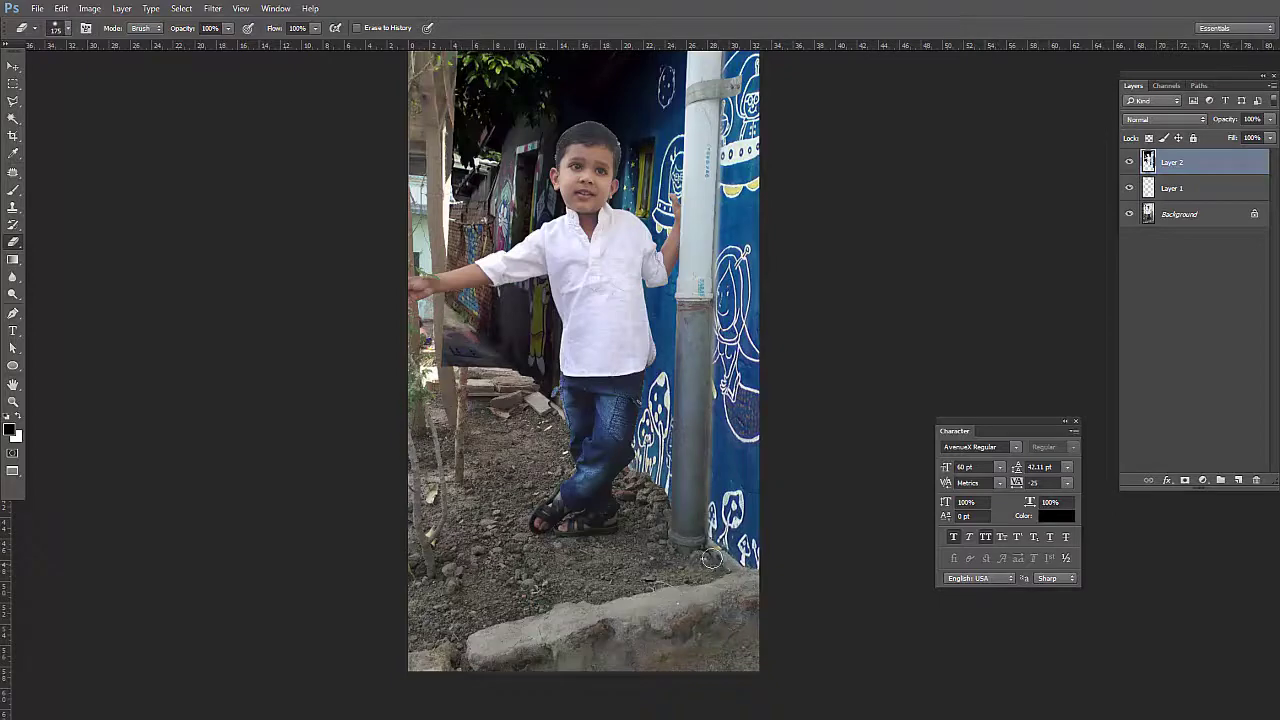
{"action": "key", "text": "s"}
{"action": "scroll", "coordinate": [810, 400], "scroll_direction": "down", "scroll_amount": 1}
{"action": "scroll", "coordinate": [810, 400], "scroll_direction": "up", "scroll_amount": 3}
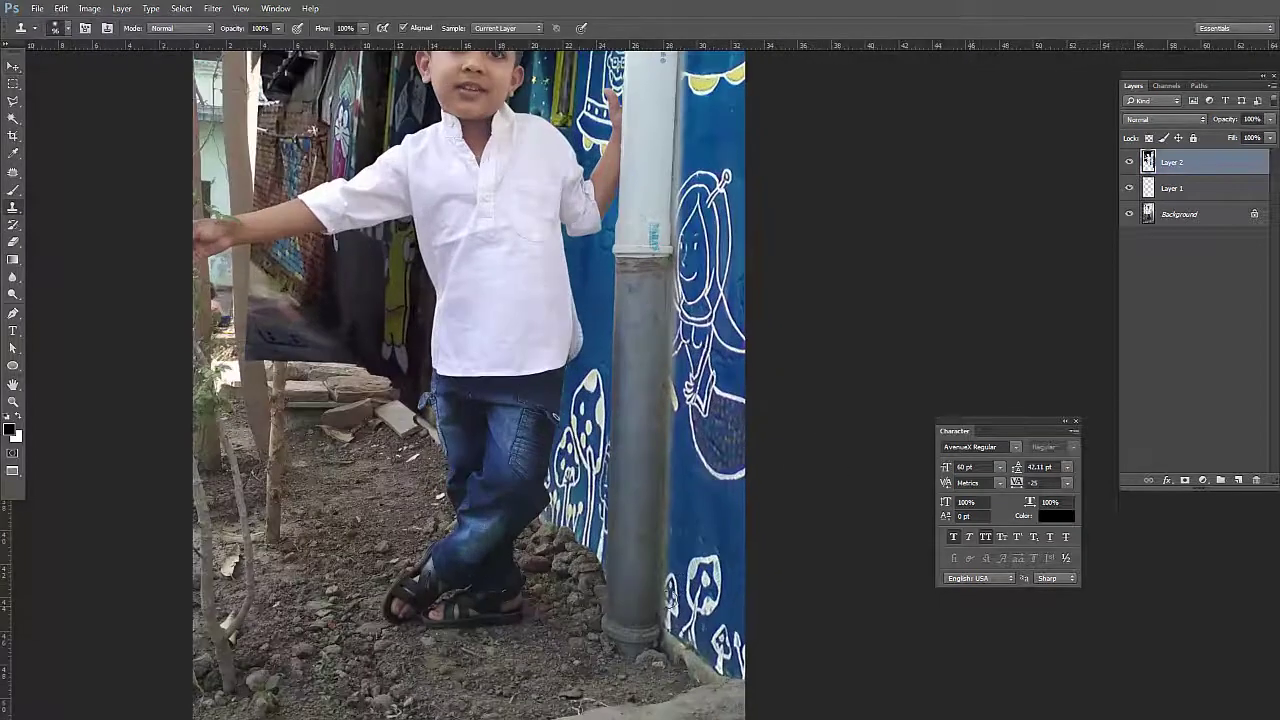
{"action": "scroll", "coordinate": [684, 200], "scroll_direction": "up", "scroll_amount": 2}
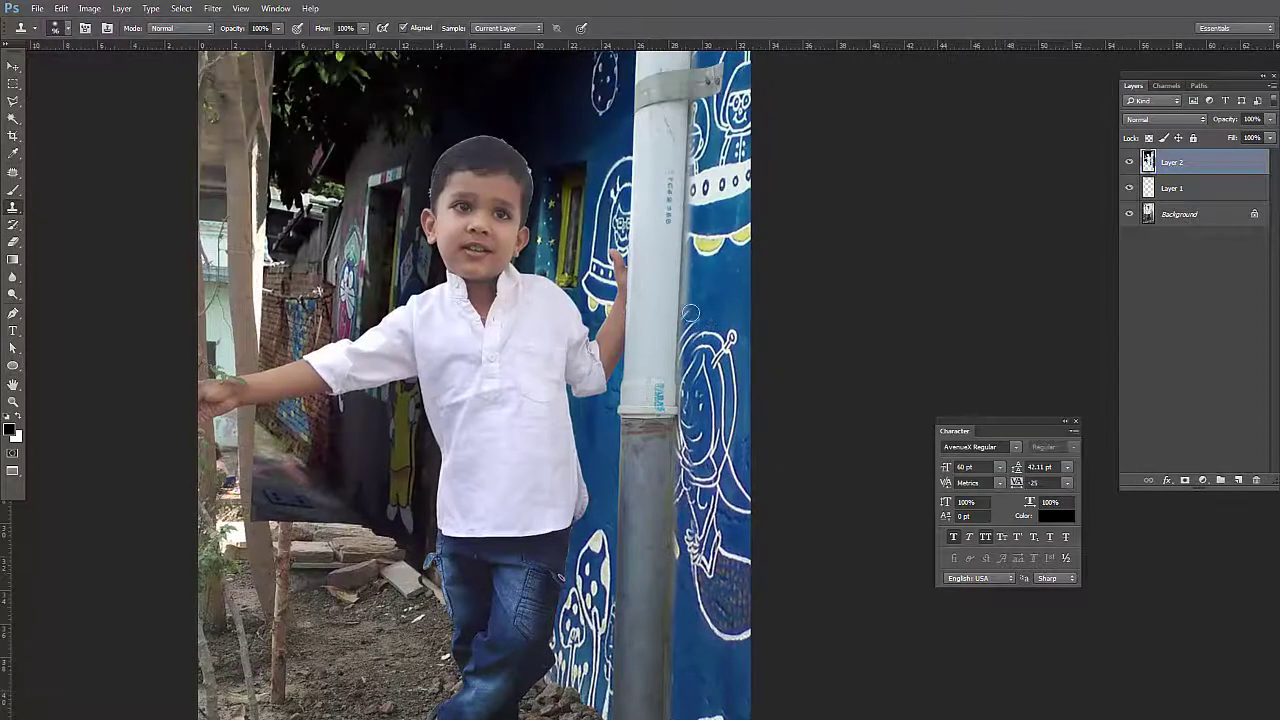
{"action": "scroll", "coordinate": [820, 480], "scroll_direction": "down", "scroll_amount": 2}
{"action": "key", "text": "v"}
{"action": "scroll", "coordinate": [857, 471], "scroll_direction": "up", "scroll_amount": 1}
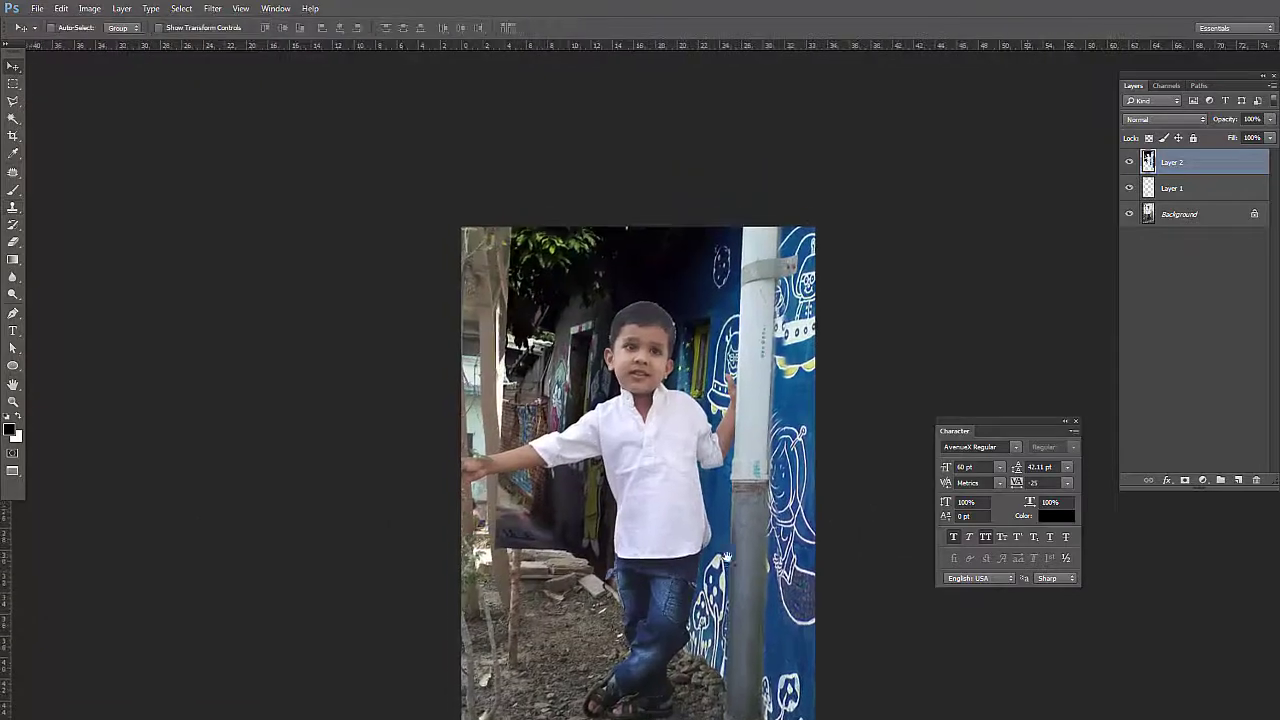
{"action": "scroll", "coordinate": [691, 555], "scroll_direction": "down", "scroll_amount": 1}
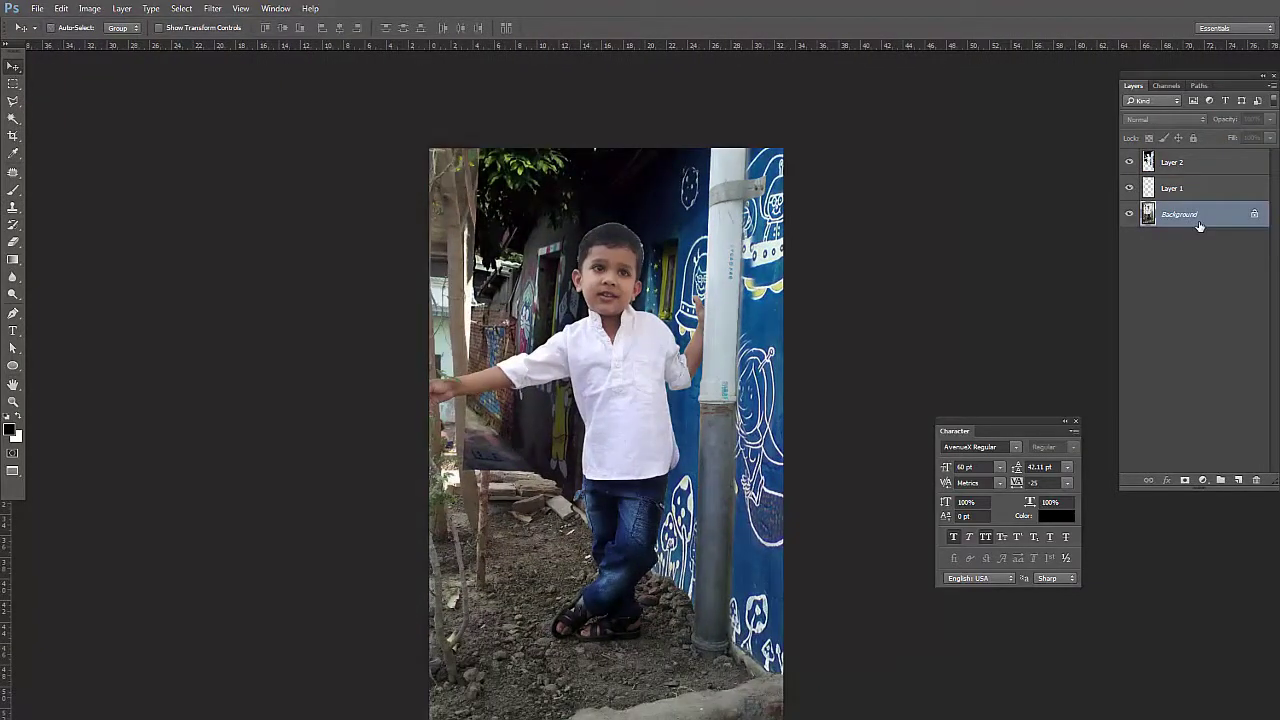
{"action": "scroll", "coordinate": [690, 500], "scroll_direction": "up", "scroll_amount": 2}
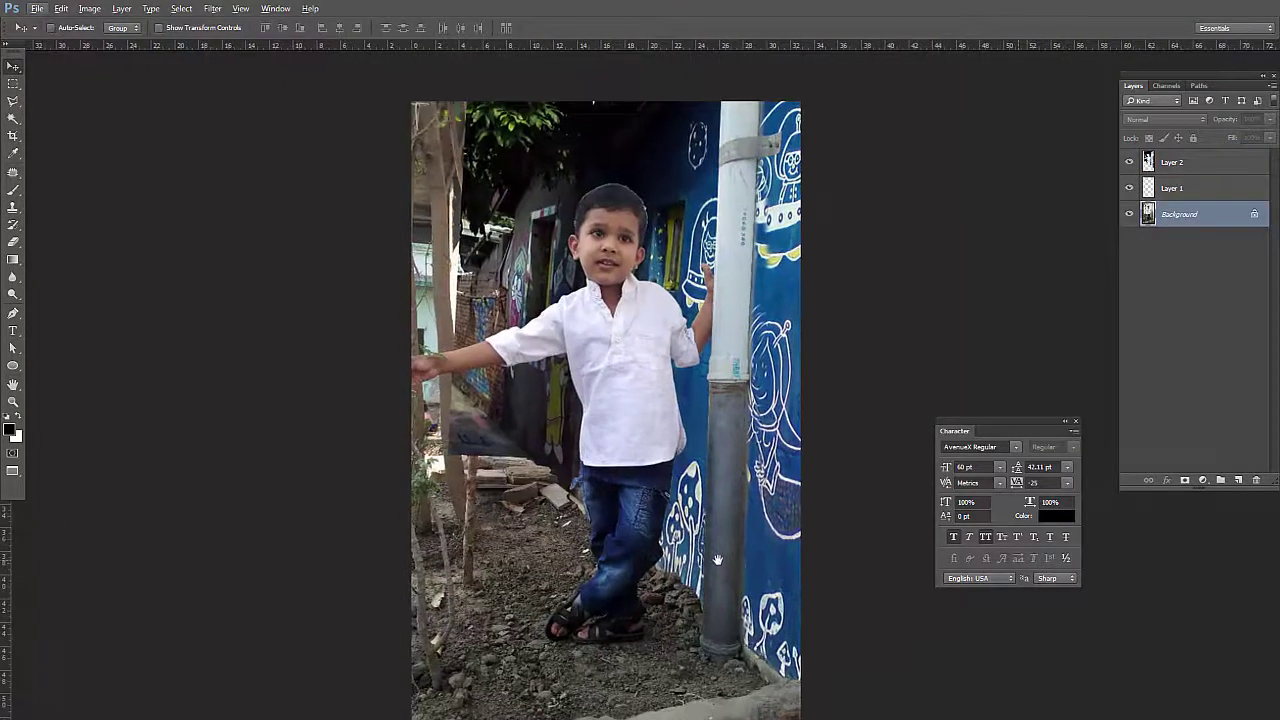
{"action": "scroll", "coordinate": [780, 142], "scroll_direction": "up", "scroll_amount": 2}
Make Layer 2 active and erase stray mural pixels near the pipe
{"action": "right_click", "coordinate": [768, 182]}
{"action": "left_click", "coordinate": [800, 193]}
{"action": "left_click", "coordinate": [13, 242]}
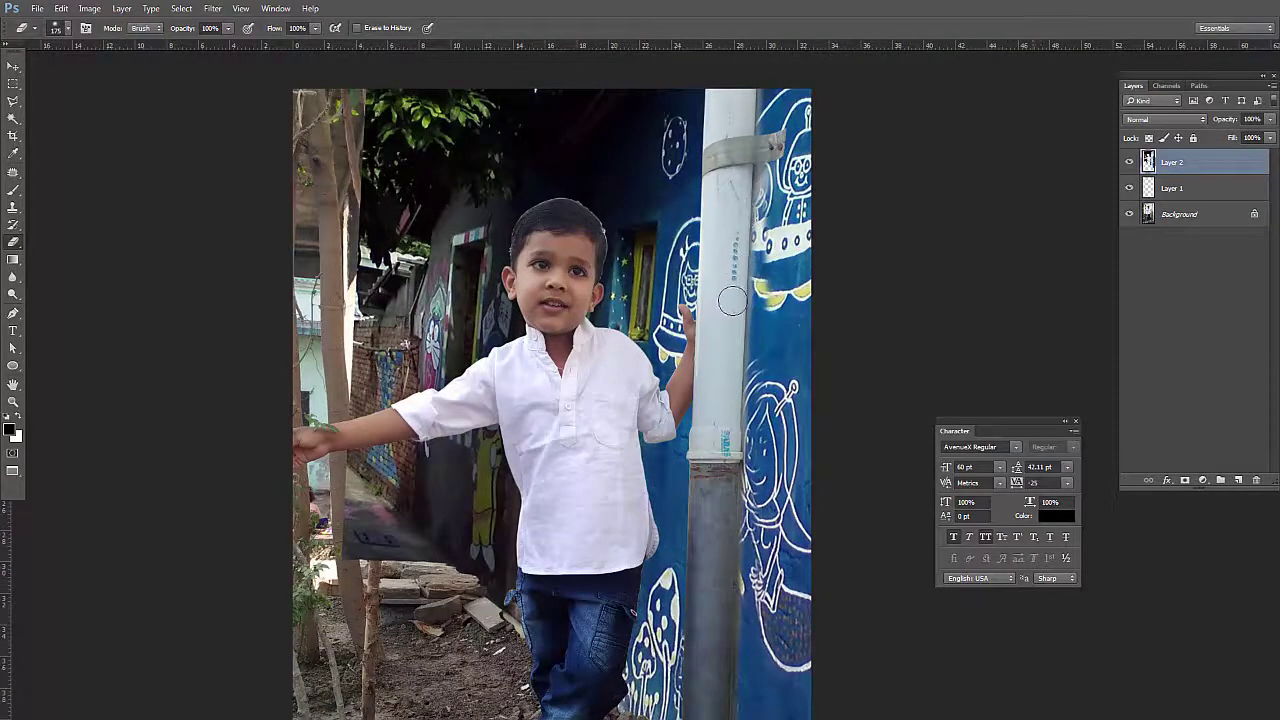
{"action": "scroll", "coordinate": [898, 260], "scroll_direction": "down", "scroll_amount": 2}
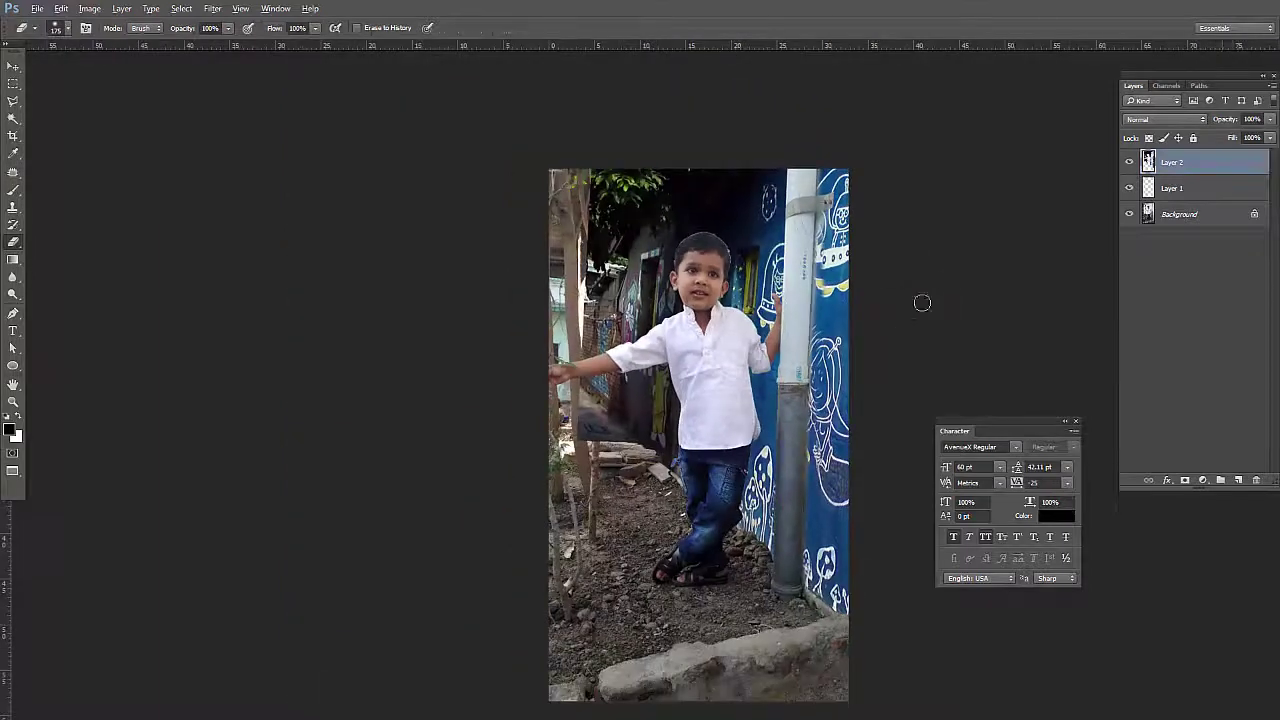
{"action": "key", "text": "v"}
Toggle Layer 2 off and on to compare with the original, then reselect Layer 2
{"action": "left_click", "coordinate": [1130, 162]}
{"action": "left_click", "coordinate": [1131, 162]}
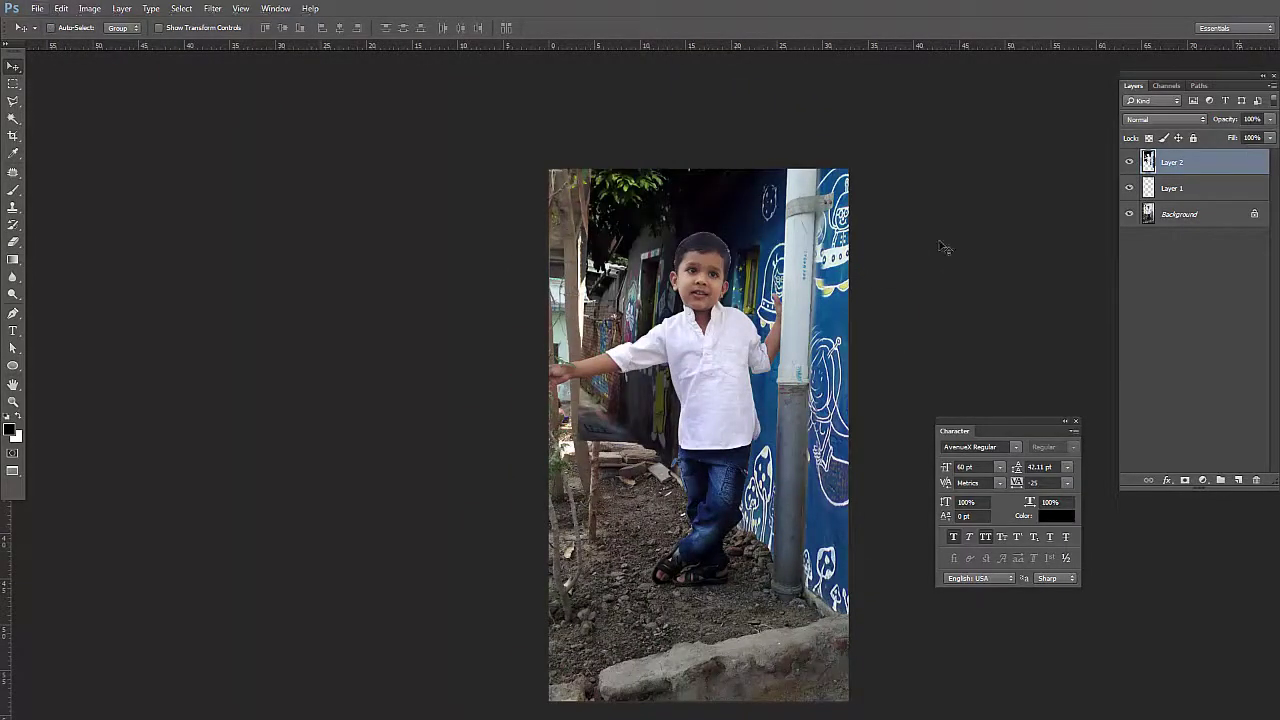
{"action": "right_click", "coordinate": [755, 196]}
{"action": "left_click", "coordinate": [757, 235]}
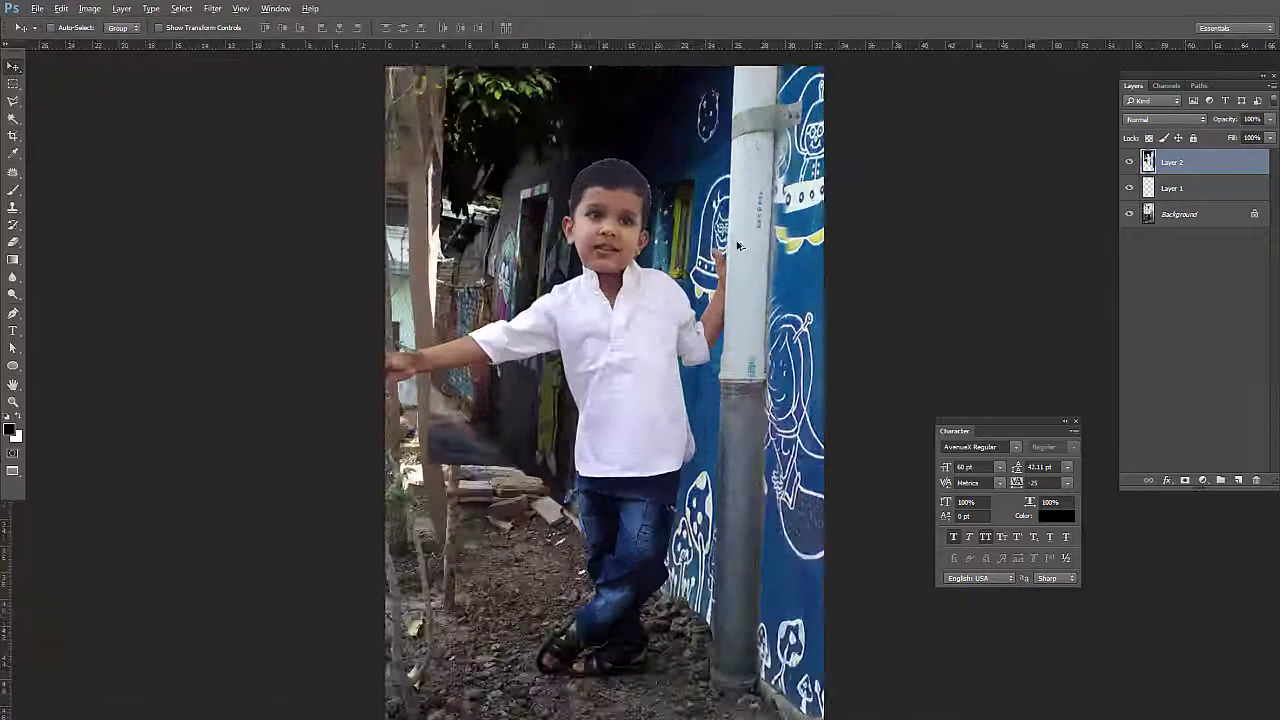
Drop Layer 2's opacity to 0% to reveal the original wall
{"action": "scroll", "coordinate": [494, 375], "scroll_direction": "down", "scroll_amount": 1}
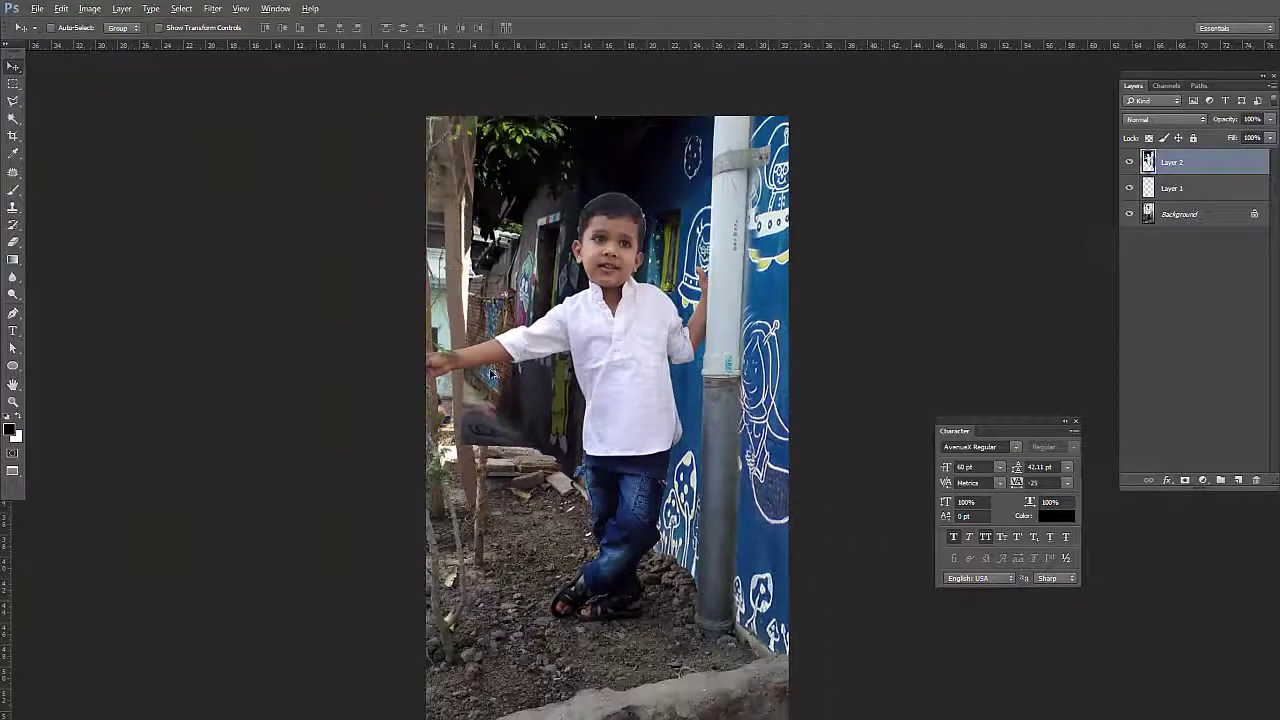
{"action": "scroll", "coordinate": [500, 400], "scroll_direction": "up", "scroll_amount": 1}
{"action": "scroll", "coordinate": [507, 427], "scroll_direction": "up", "scroll_amount": 2}
{"action": "key", "text": "0"}
{"action": "key", "text": "0"}
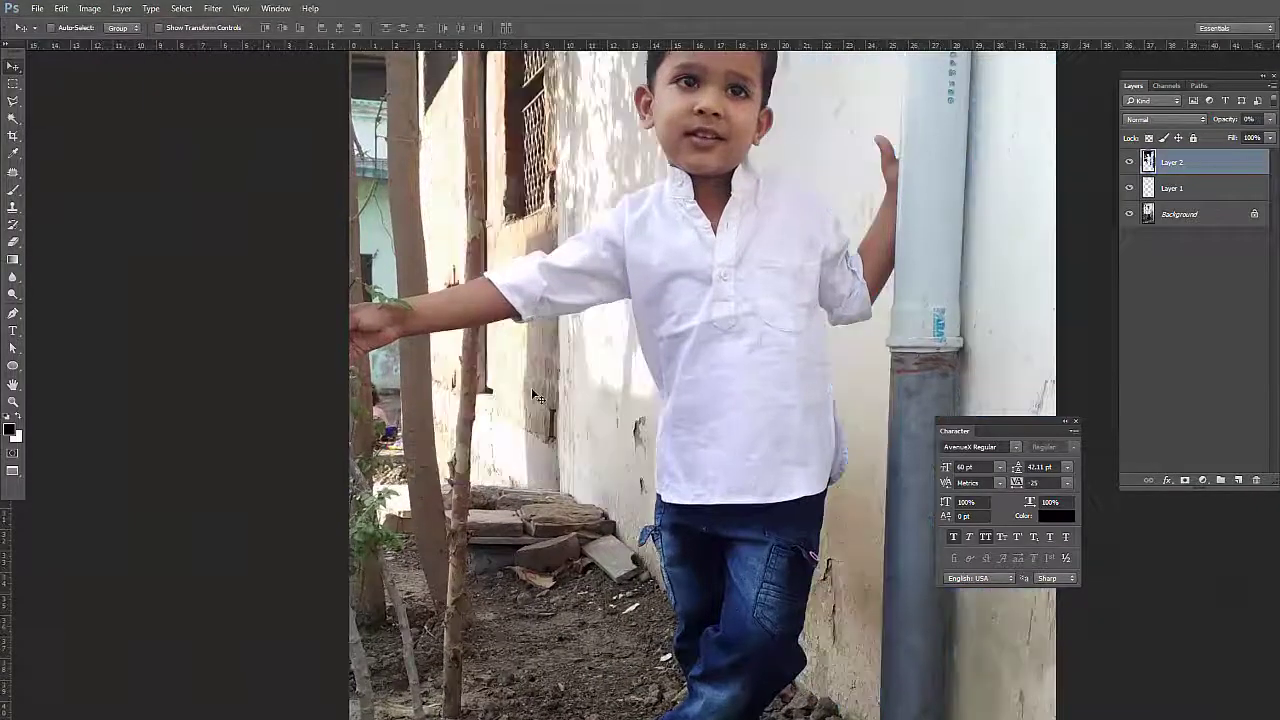
Start a Pen path along the edge of the thin tree trunk
{"action": "key", "text": "p"}
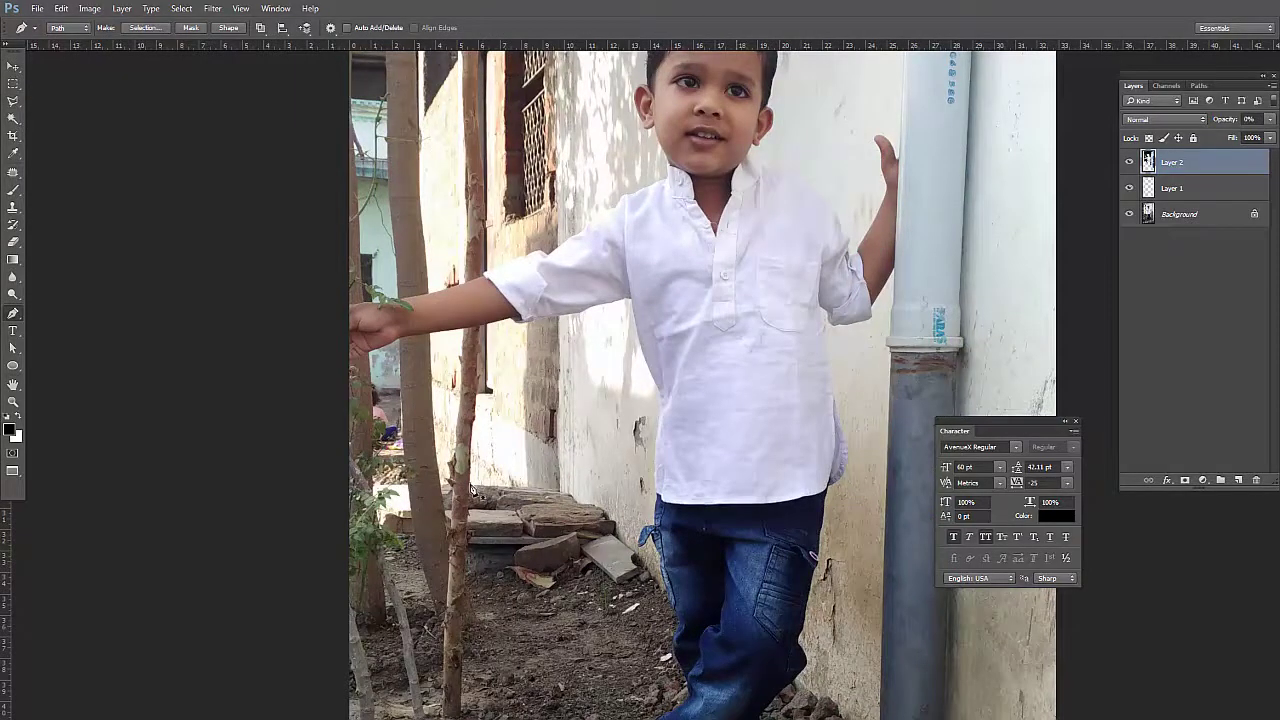
{"action": "scroll", "coordinate": [470, 490], "scroll_direction": "up", "scroll_amount": 1}
{"action": "scroll", "coordinate": [480, 505], "scroll_direction": "up", "scroll_amount": 1}
{"action": "scroll", "coordinate": [500, 530], "scroll_direction": "up", "scroll_amount": 1}
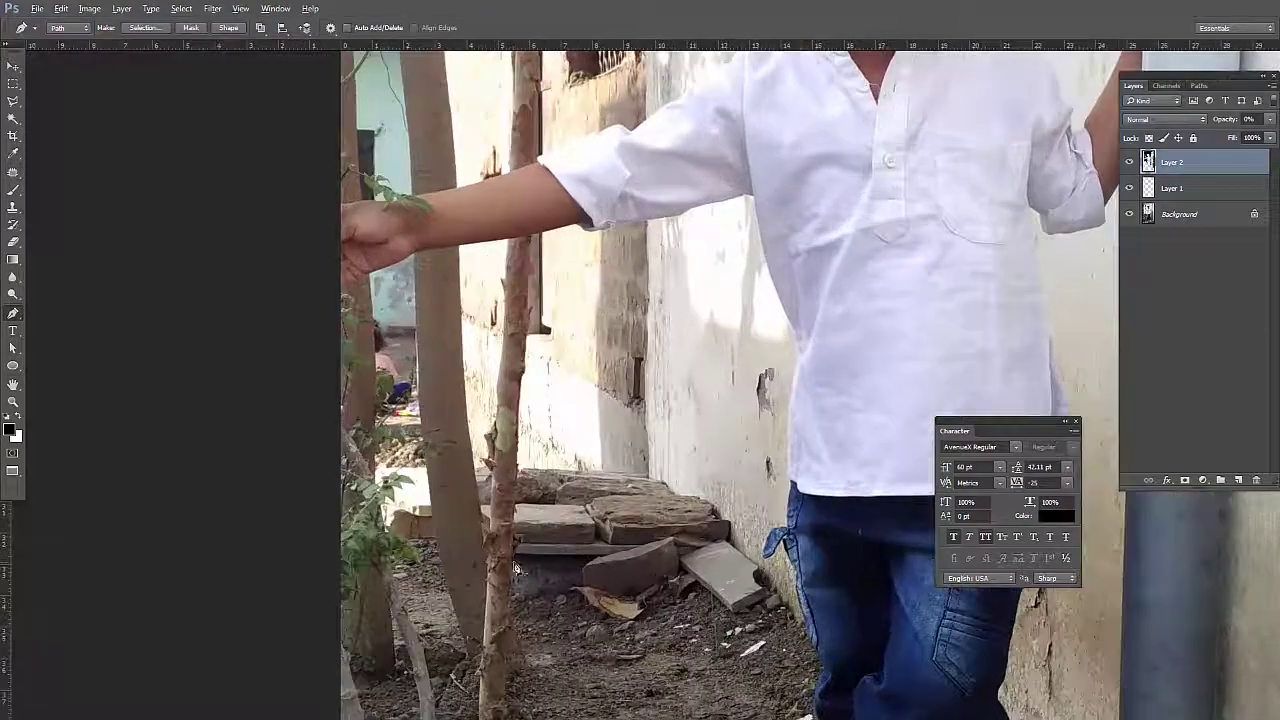
{"action": "scroll", "coordinate": [525, 560], "scroll_direction": "up", "scroll_amount": 1}
{"action": "left_click_drag", "start_coordinate": [528, 533], "coordinate": [537, 535]}
{"action": "scroll", "coordinate": [520, 524], "scroll_direction": "up", "scroll_amount": 1}
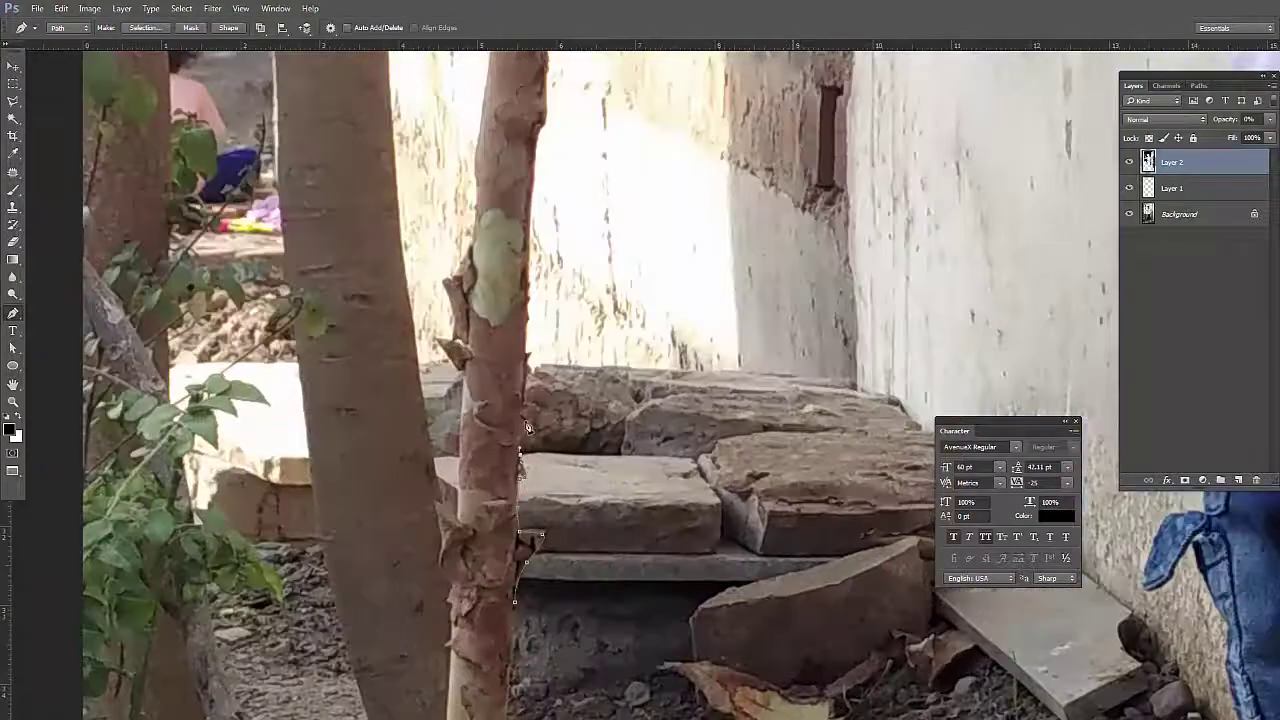
{"action": "scroll", "coordinate": [528, 354], "scroll_direction": "up", "scroll_amount": 1}
{"action": "scroll", "coordinate": [530, 300], "scroll_direction": "up", "scroll_amount": 1}
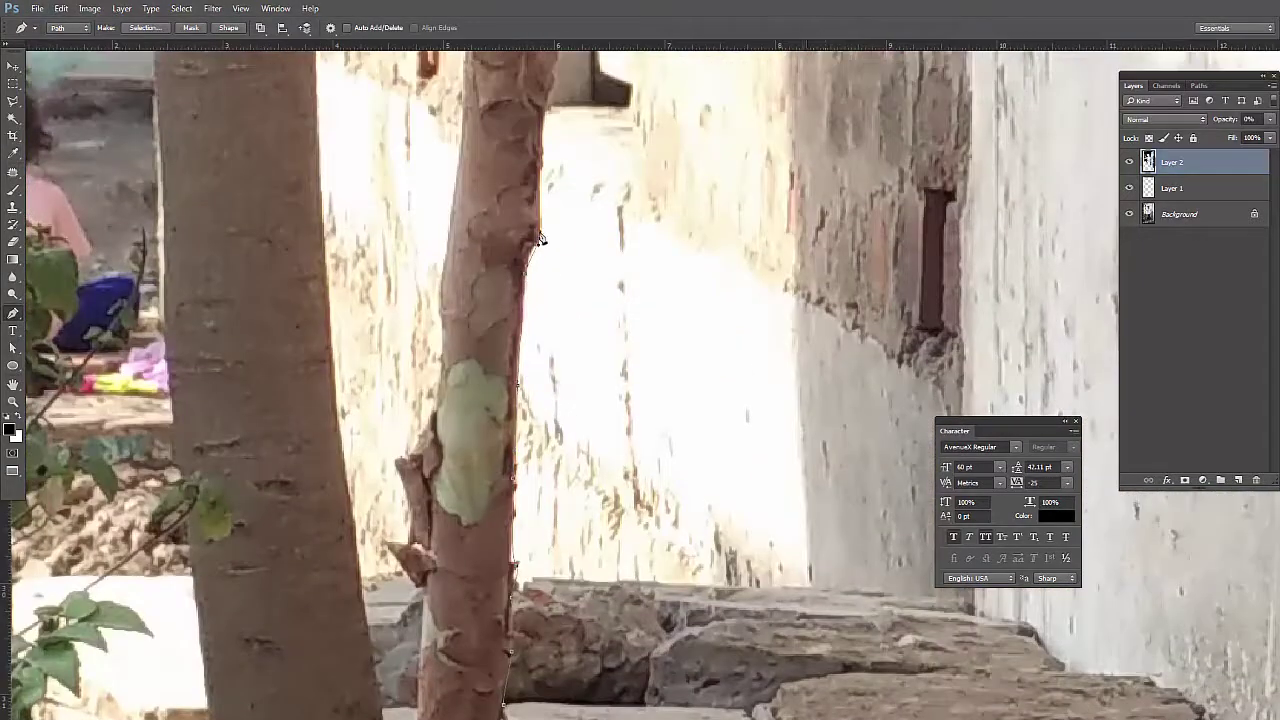
{"action": "scroll", "coordinate": [535, 240], "scroll_direction": "up", "scroll_amount": 1}
{"action": "scroll", "coordinate": [560, 106], "scroll_direction": "up", "scroll_amount": 5}
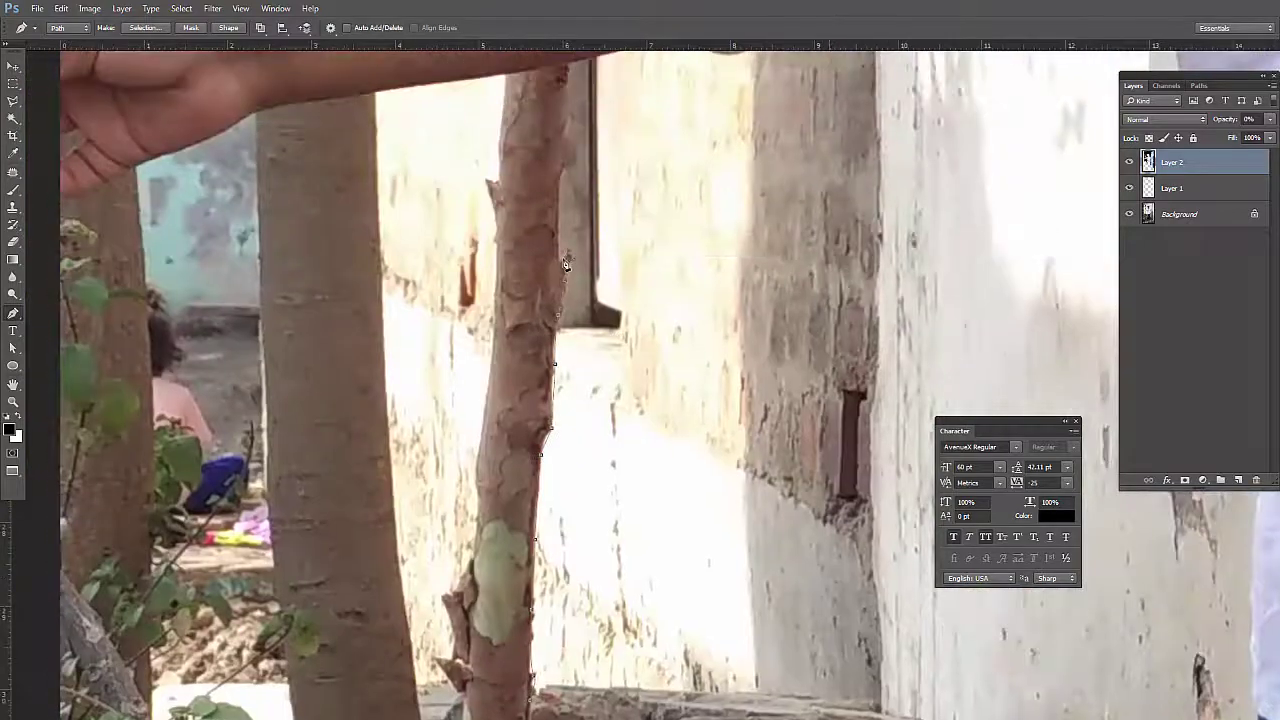
{"action": "scroll", "coordinate": [565, 178], "scroll_direction": "up", "scroll_amount": 5}
{"action": "scroll", "coordinate": [585, 245], "scroll_direction": "up", "scroll_amount": 5}
{"action": "scroll", "coordinate": [607, 315], "scroll_direction": "up", "scroll_amount": 3}
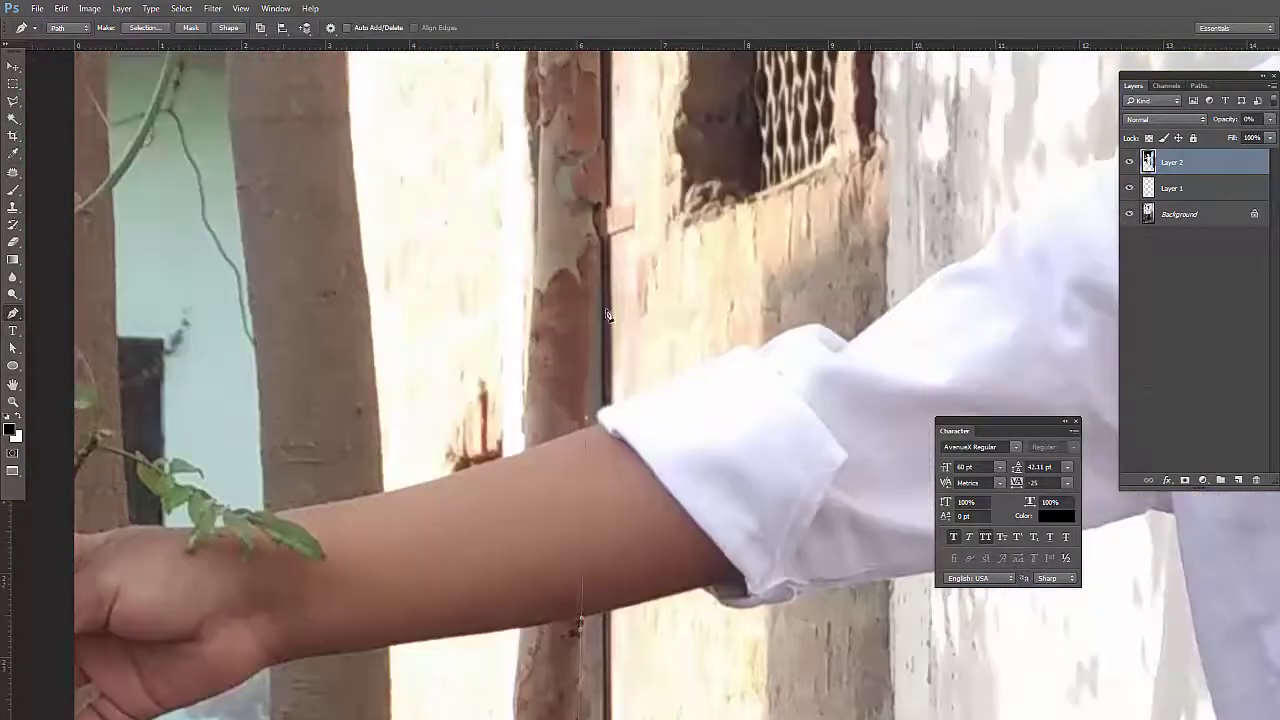
{"action": "scroll", "coordinate": [615, 320], "scroll_direction": "up", "scroll_amount": 4}
{"action": "scroll", "coordinate": [640, 400], "scroll_direction": "up", "scroll_amount": 4}
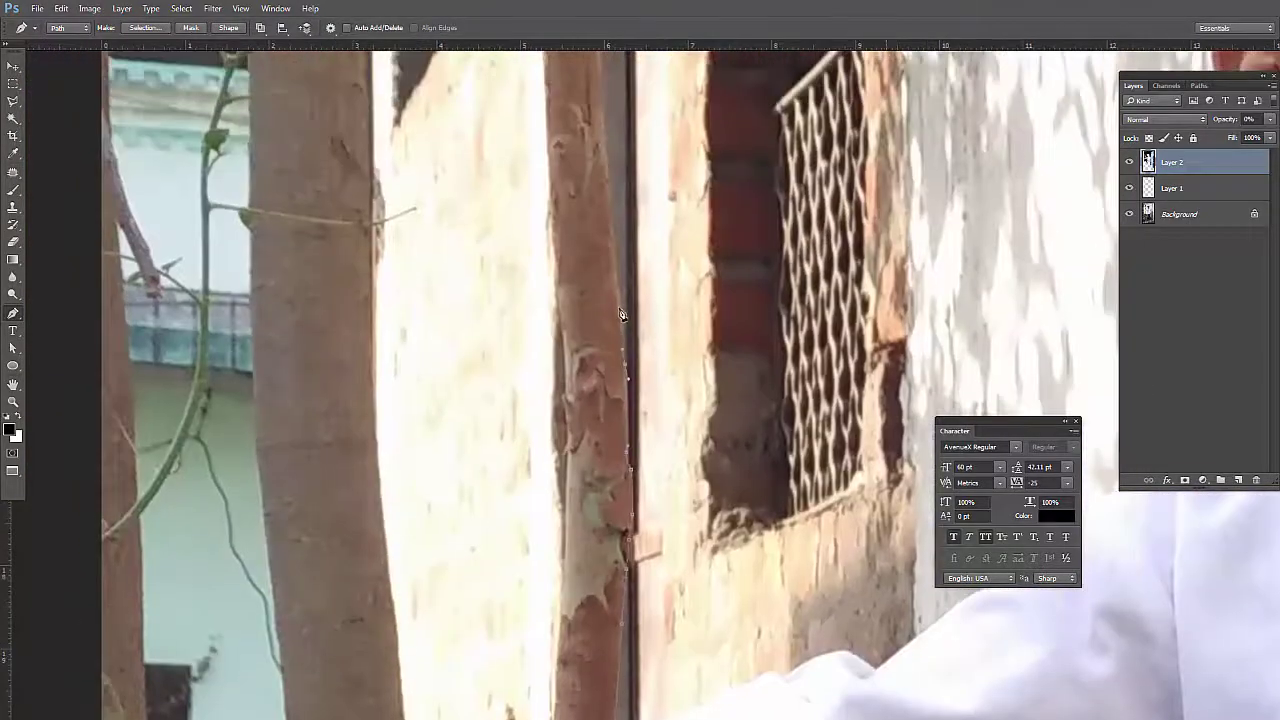
{"action": "scroll", "coordinate": [620, 315], "scroll_direction": "up", "scroll_amount": 4}
{"action": "scroll", "coordinate": [620, 318], "scroll_direction": "up", "scroll_amount": 3}
{"action": "scroll", "coordinate": [620, 322], "scroll_direction": "up", "scroll_amount": 1}
{"action": "scroll", "coordinate": [620, 330], "scroll_direction": "up", "scroll_amount": 4}
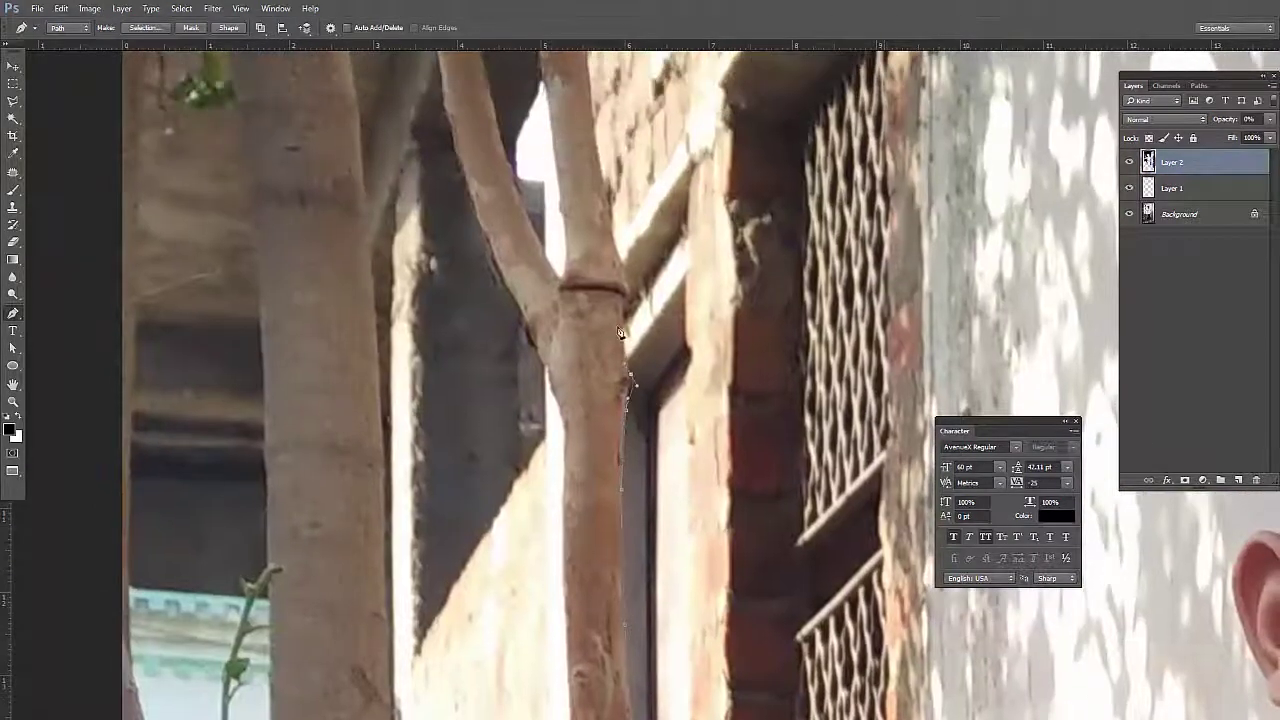
{"action": "scroll", "coordinate": [620, 333], "scroll_direction": "down", "scroll_amount": 2}
{"action": "scroll", "coordinate": [627, 289], "scroll_direction": "up", "scroll_amount": 1}
Finish the trunk path down to its base and restore Layer 2 to 100% opacity
{"action": "left_click_drag", "start_coordinate": [615, 181], "coordinate": [642, 395]}
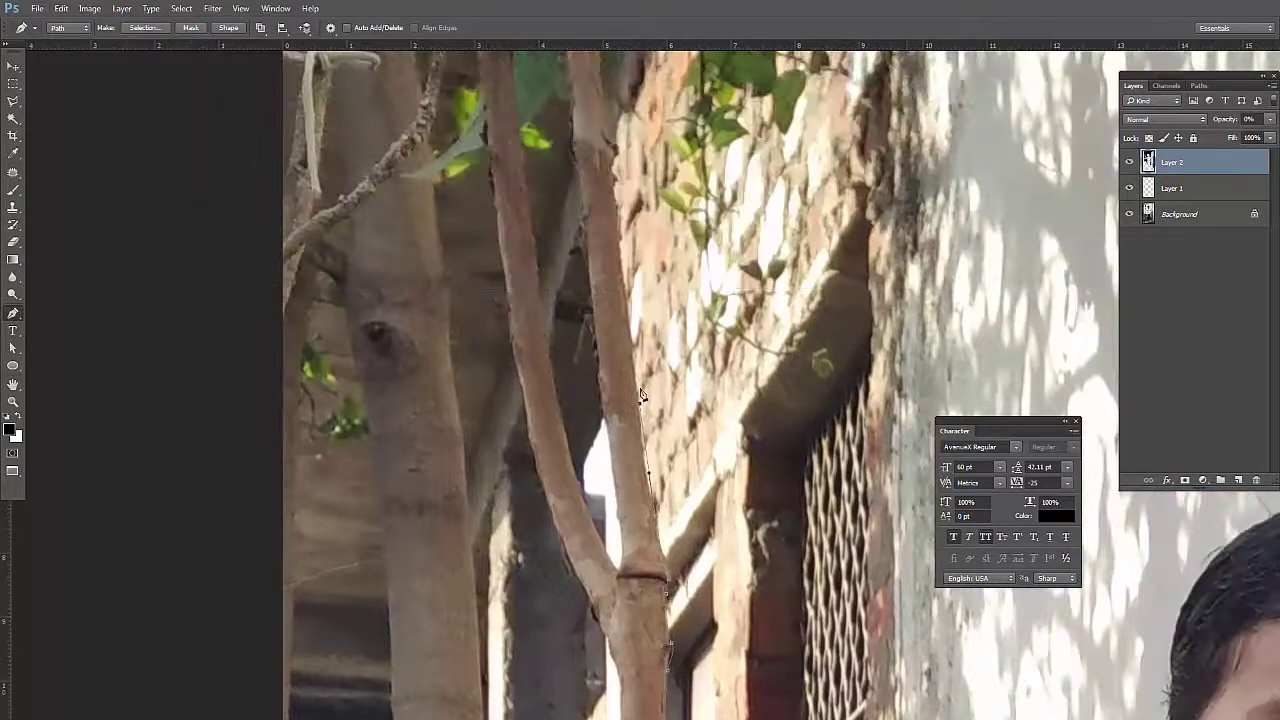
{"action": "scroll", "coordinate": [633, 340], "scroll_direction": "up", "scroll_amount": 3}
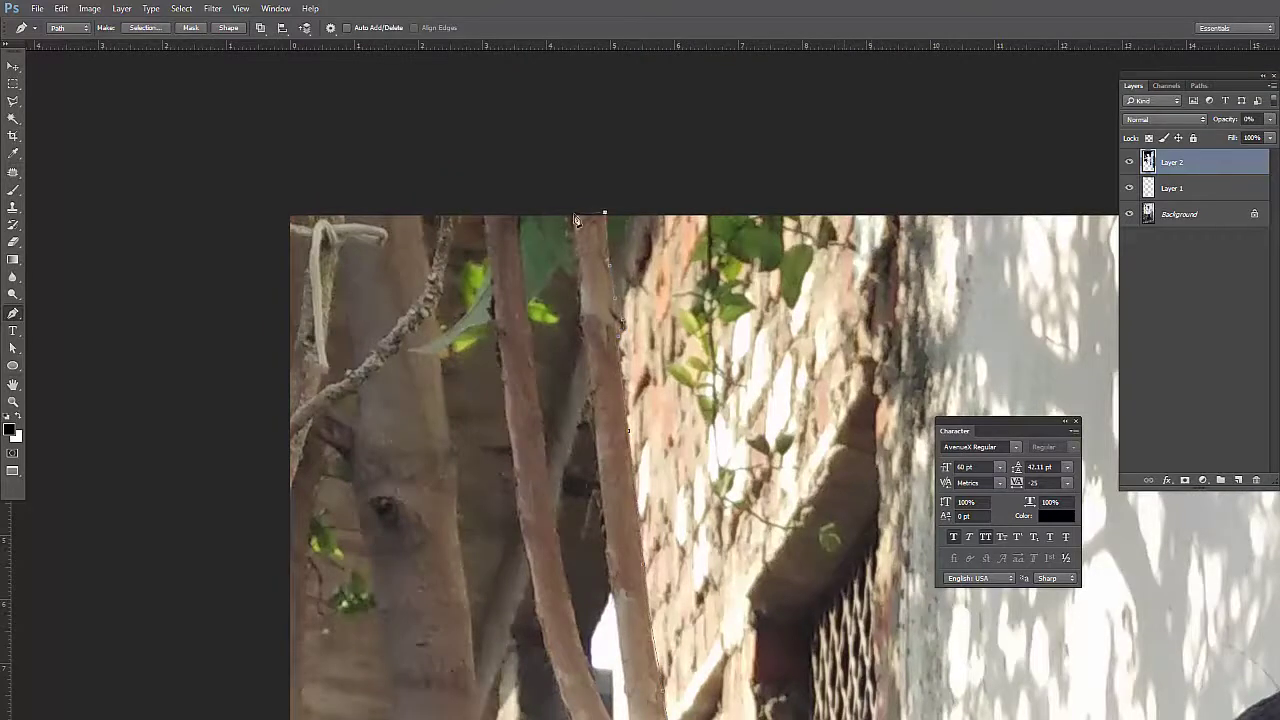
{"action": "scroll", "coordinate": [590, 365], "scroll_direction": "down", "scroll_amount": 3}
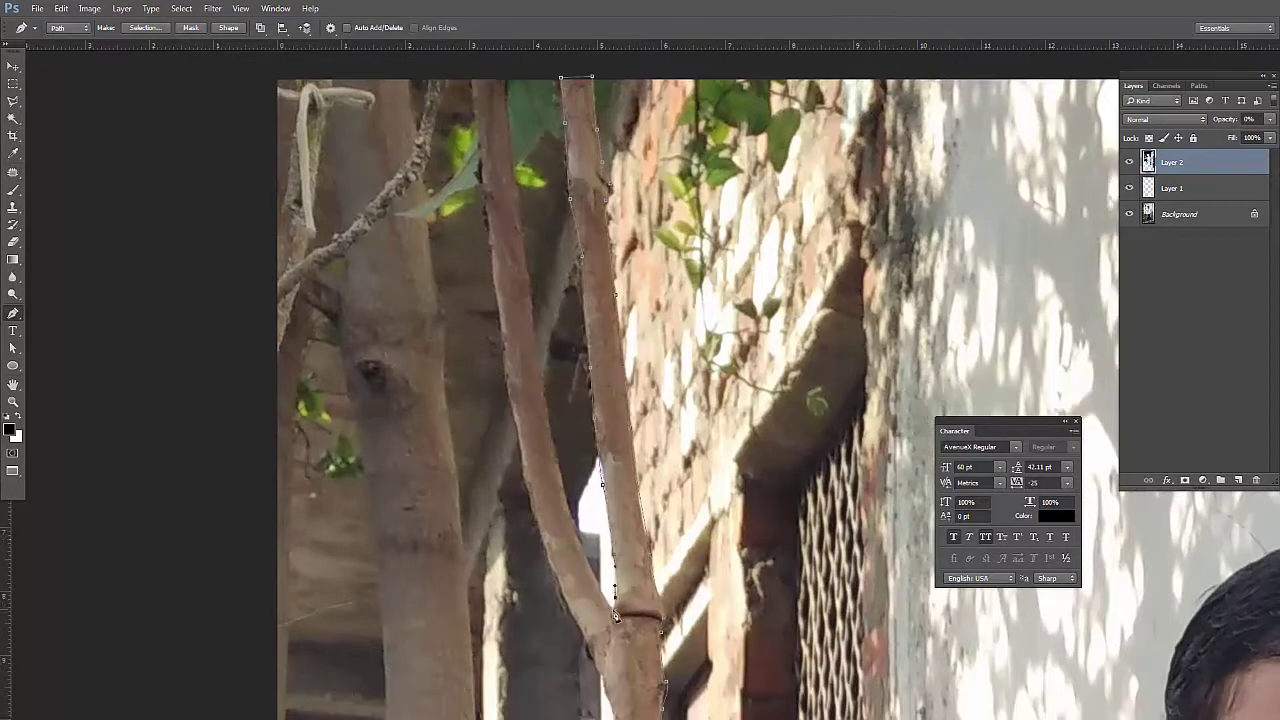
{"action": "scroll", "coordinate": [537, 331], "scroll_direction": "up", "scroll_amount": 3}
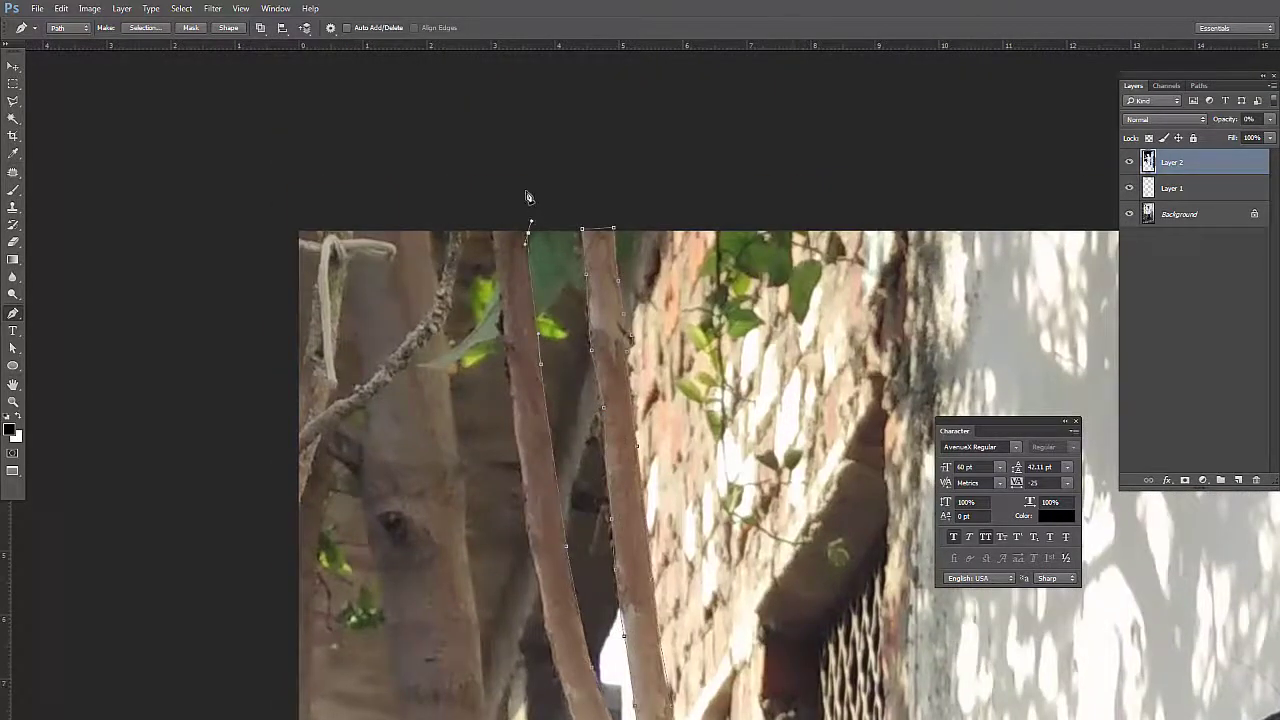
{"action": "scroll", "coordinate": [534, 463], "scroll_direction": "down", "scroll_amount": 6}
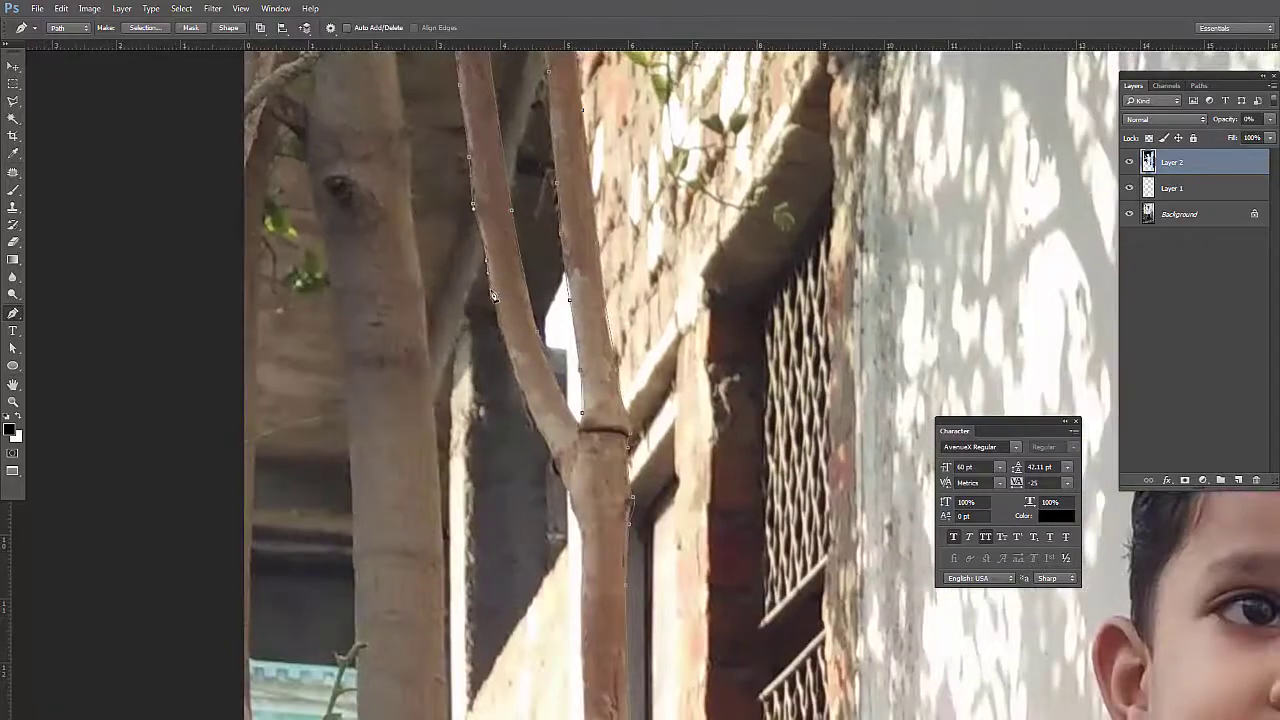
{"action": "left_click_drag", "start_coordinate": [558, 480], "coordinate": [515, 150]}
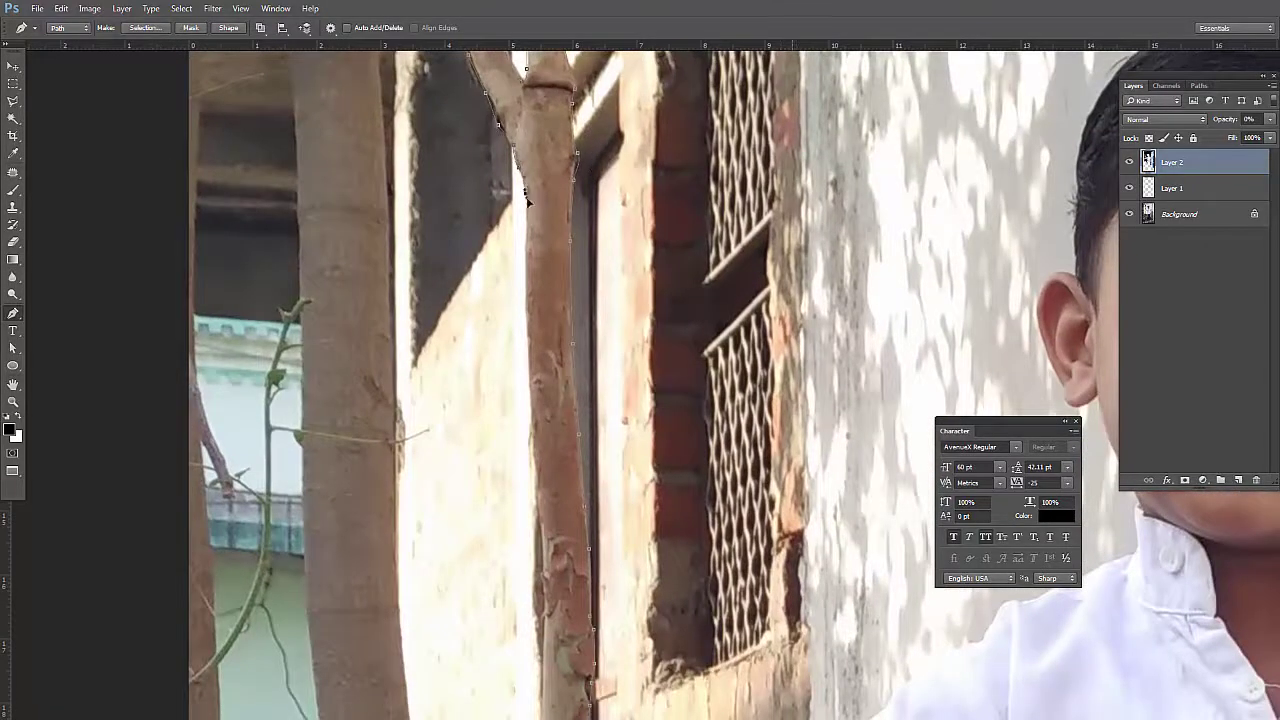
{"action": "scroll", "coordinate": [528, 220], "scroll_direction": "down", "scroll_amount": 2}
{"action": "scroll", "coordinate": [532, 280], "scroll_direction": "up", "scroll_amount": 3}
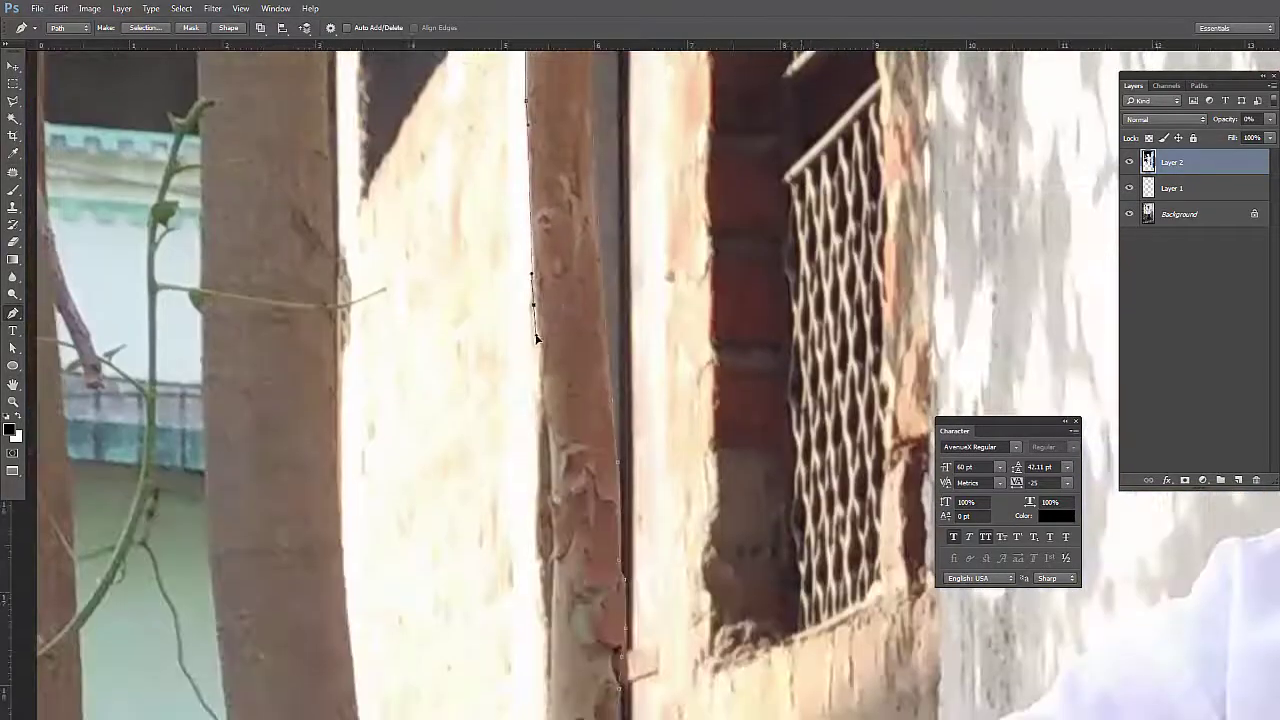
{"action": "scroll", "coordinate": [536, 340], "scroll_direction": "down", "scroll_amount": 3}
{"action": "scroll", "coordinate": [550, 215], "scroll_direction": "down", "scroll_amount": 3}
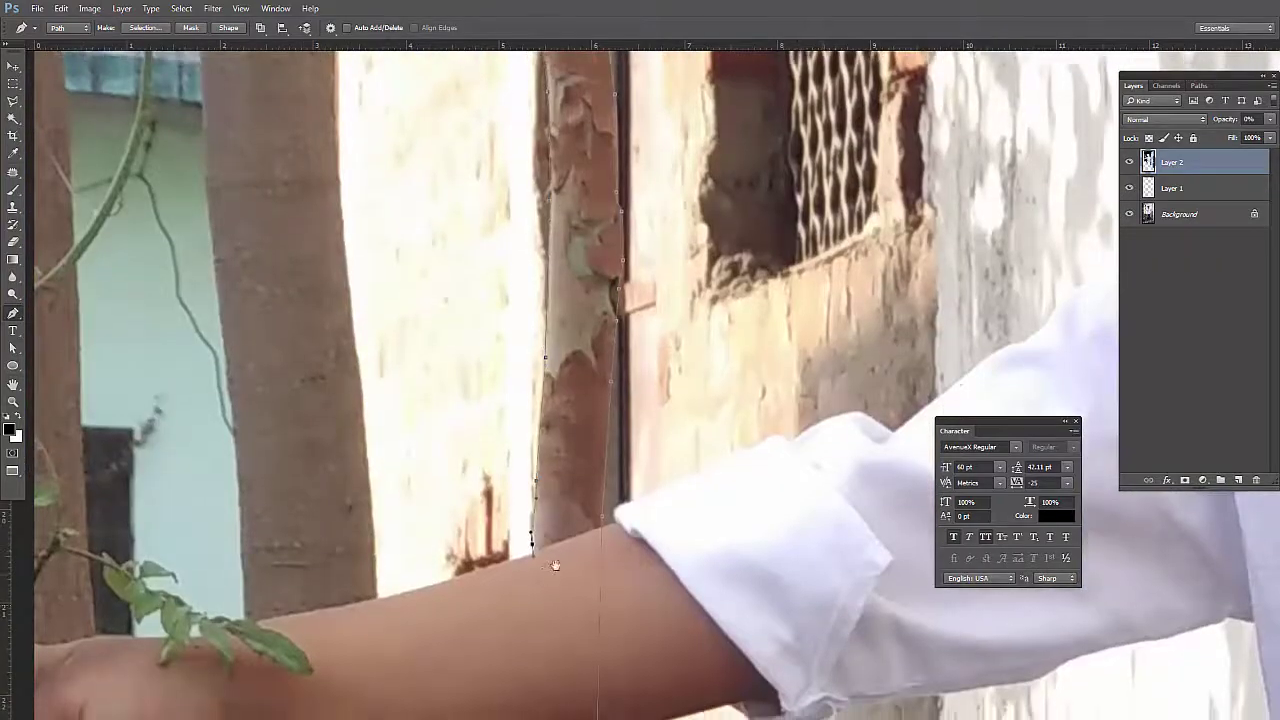
{"action": "scroll", "coordinate": [560, 540], "scroll_direction": "down", "scroll_amount": 4}
{"action": "scroll", "coordinate": [535, 440], "scroll_direction": "down", "scroll_amount": 3}
{"action": "scroll", "coordinate": [515, 455], "scroll_direction": "down", "scroll_amount": 3}
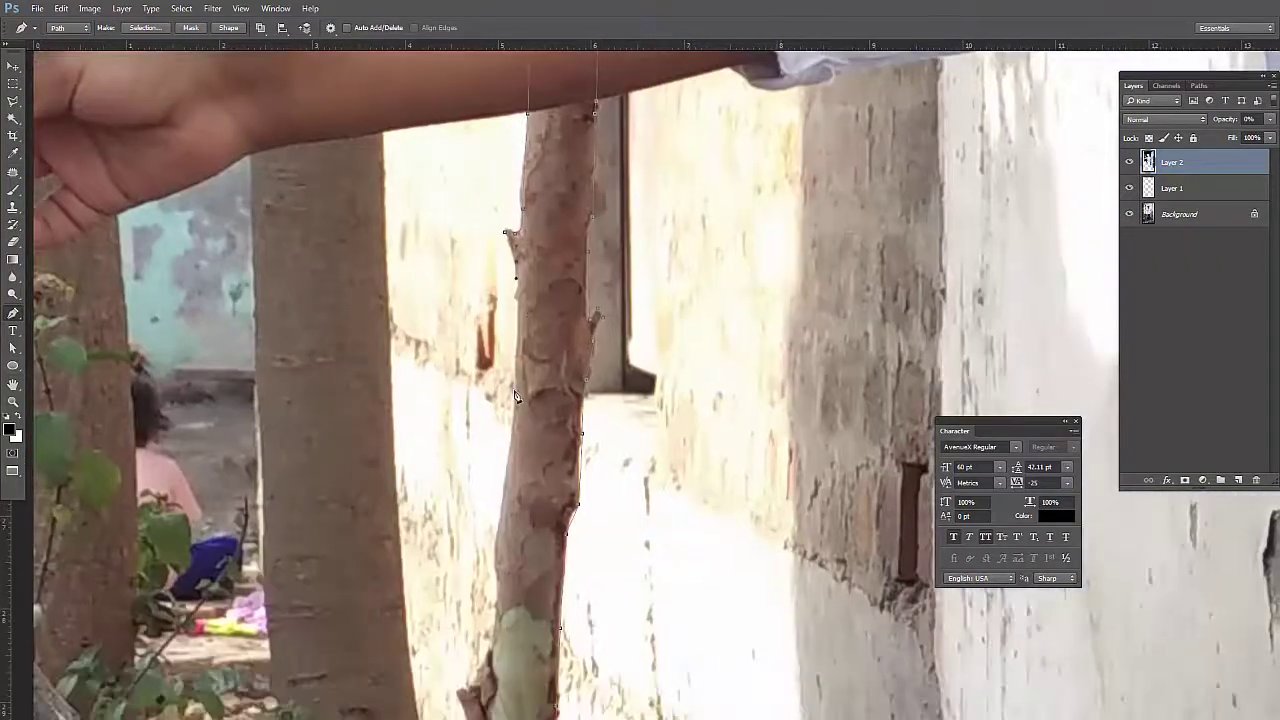
{"action": "scroll", "coordinate": [507, 425], "scroll_direction": "down", "scroll_amount": 4}
{"action": "scroll", "coordinate": [499, 399], "scroll_direction": "down", "scroll_amount": 1}
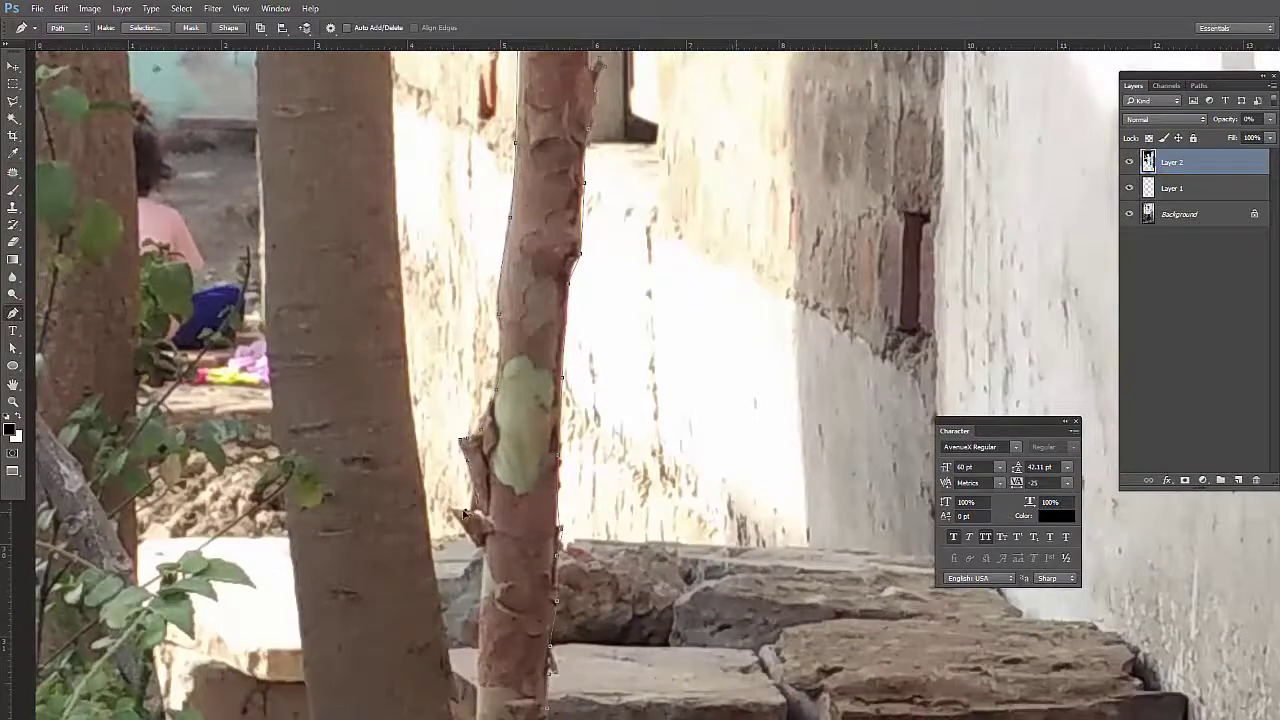
{"action": "scroll", "coordinate": [464, 513], "scroll_direction": "down", "scroll_amount": 4}
{"action": "left_click", "coordinate": [450, 470]}
{"action": "scroll", "coordinate": [474, 395], "scroll_direction": "down", "scroll_amount": 3}
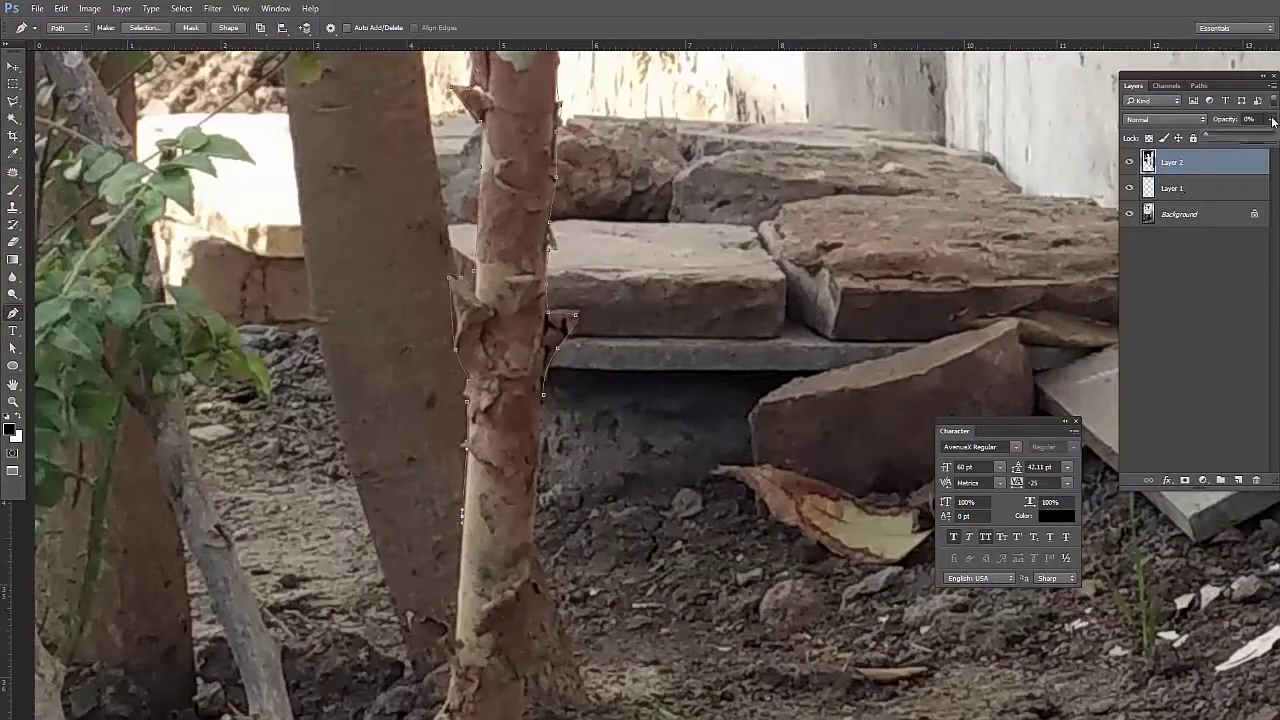
{"action": "key", "text": "0"}
{"action": "right_click", "coordinate": [519, 259]}
Turn the trunk path into a selection and erase Layer 2 around the trunk
{"action": "left_click", "coordinate": [588, 327]}
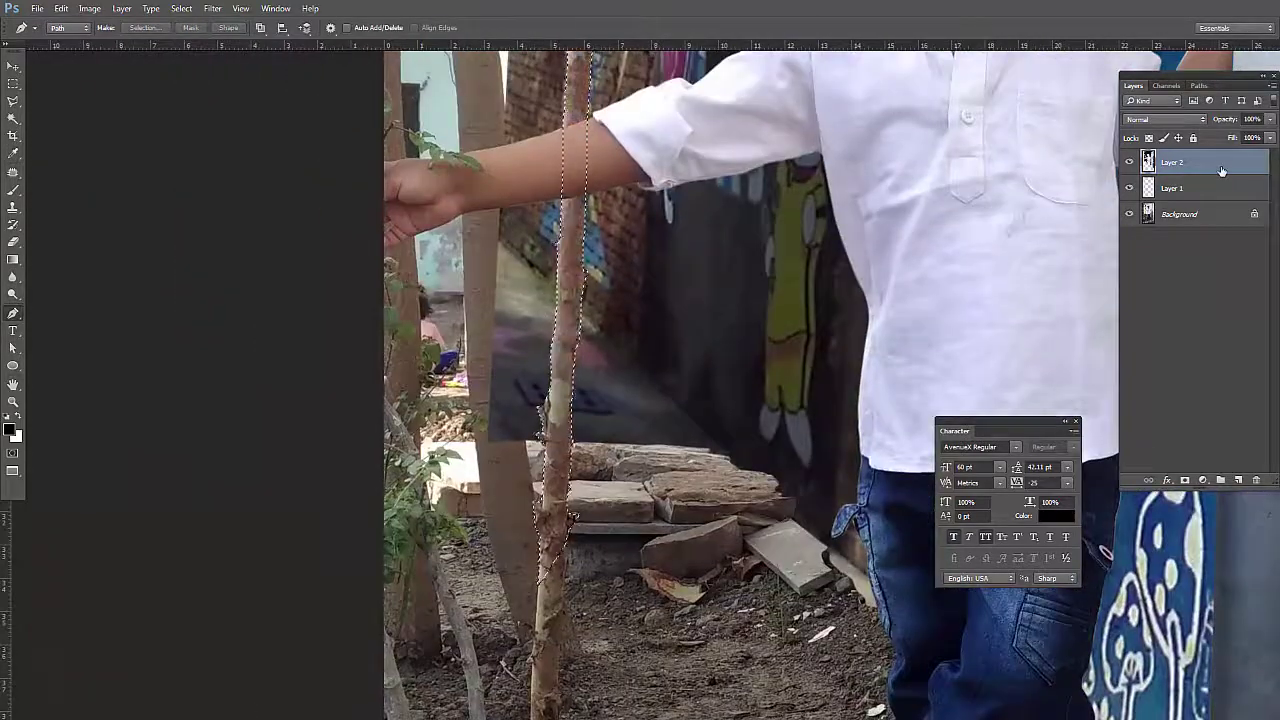
{"action": "key", "text": "v"}
{"action": "key", "text": "ctrl+0"}
{"action": "scroll", "coordinate": [675, 405], "scroll_direction": "up", "scroll_amount": 1}
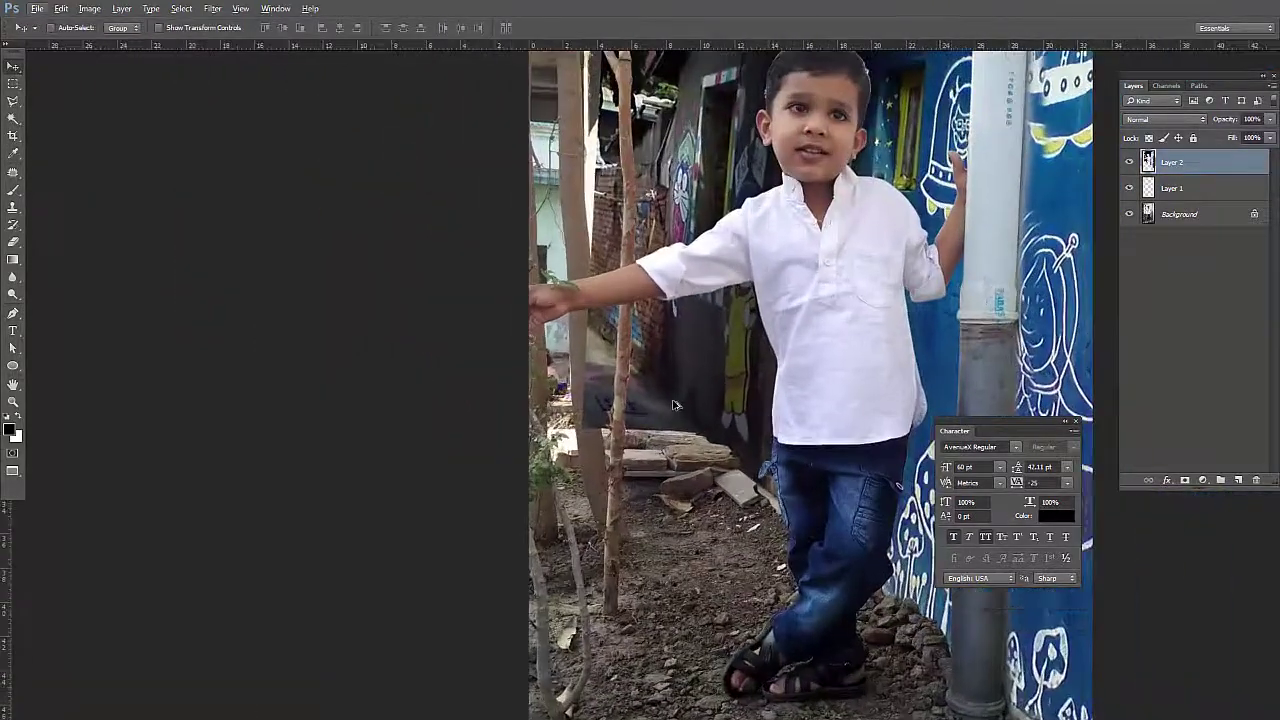
{"action": "left_click", "coordinate": [13, 242]}
{"action": "mouse_move", "coordinate": [578, 200]}
{"action": "left_mouse_down"}
{"action": "mouse_move", "coordinate": [566, 492]}
{"action": "mouse_move", "coordinate": [571, 372]}
{"action": "left_mouse_up"}
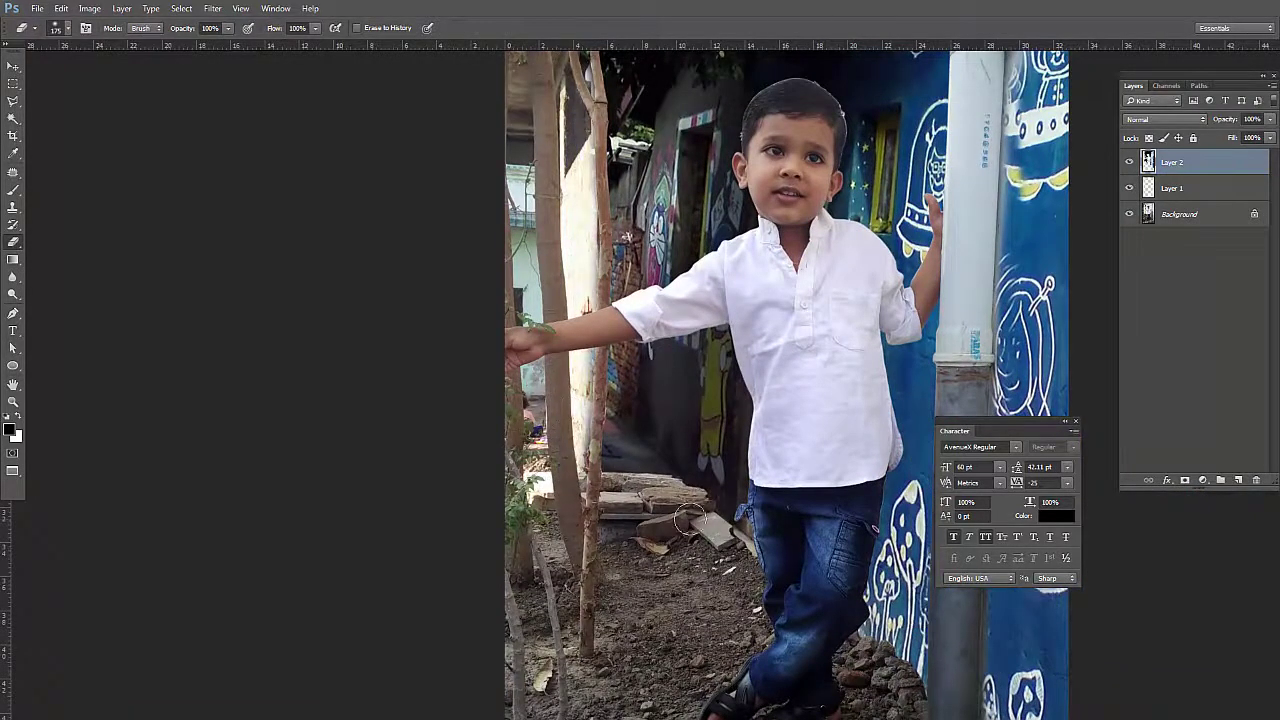
Toggle the boy's layer off and on to compare the cleaned trunk
{"action": "key", "text": "v"}
{"action": "left_click", "coordinate": [1130, 162]}
{"action": "left_click", "coordinate": [1130, 162]}
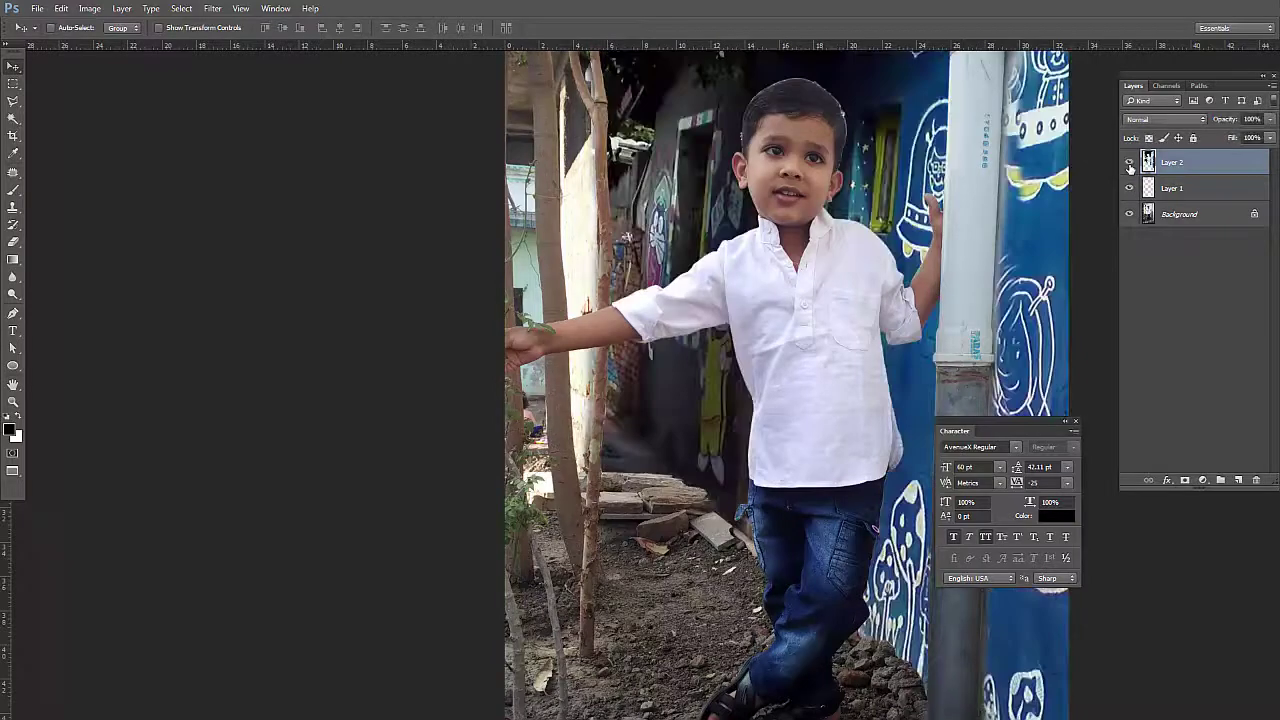
{"action": "scroll", "coordinate": [617, 492], "scroll_direction": "down", "scroll_amount": 1}
{"action": "scroll", "coordinate": [630, 290], "scroll_direction": "up", "scroll_amount": 1}
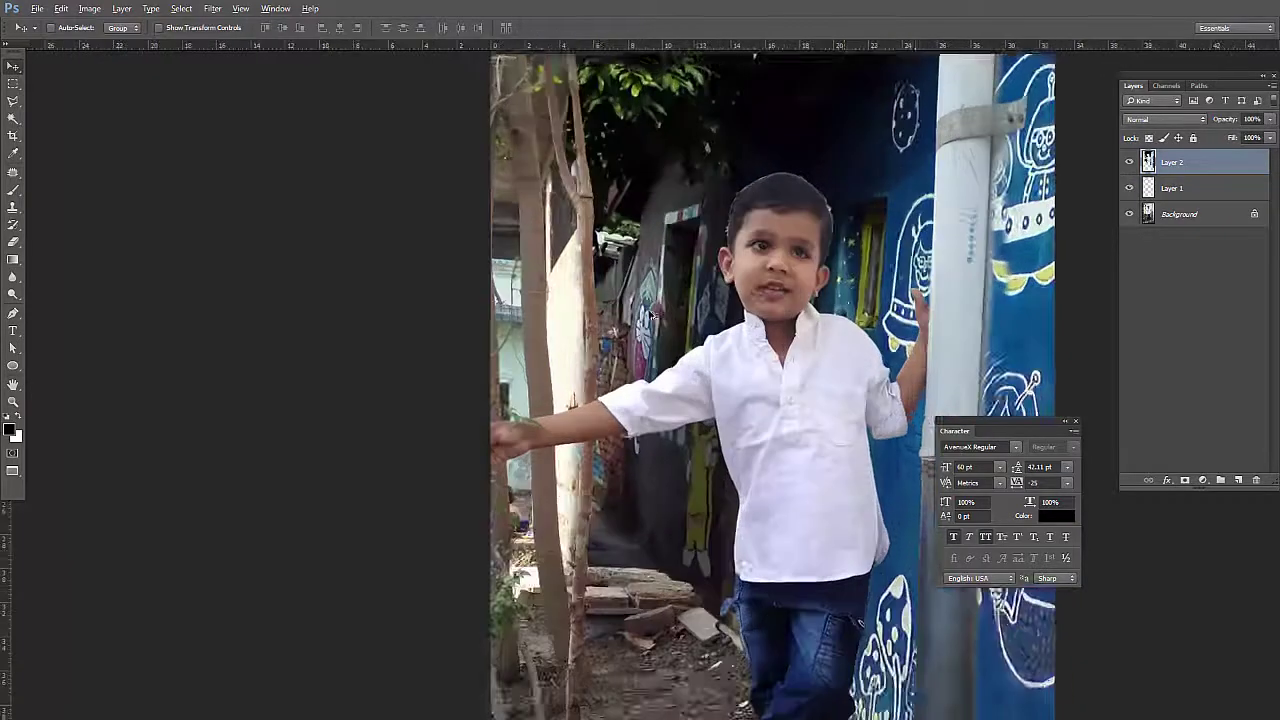
{"action": "key", "text": "e"}
{"action": "key", "text": "v"}
{"action": "scroll", "coordinate": [620, 290], "scroll_direction": "down", "scroll_amount": 1}
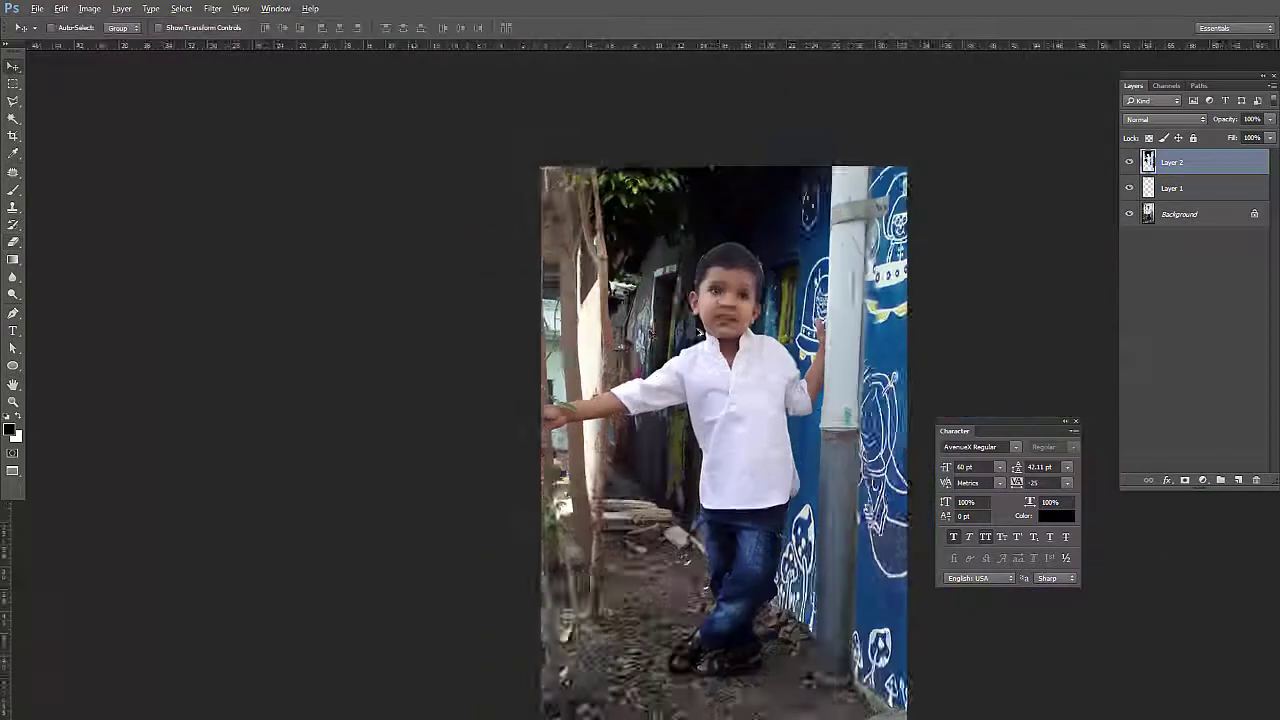
Float the documents and close the blue-wall image
{"action": "left_click_drag", "start_coordinate": [655, 46], "coordinate": [760, 300]}
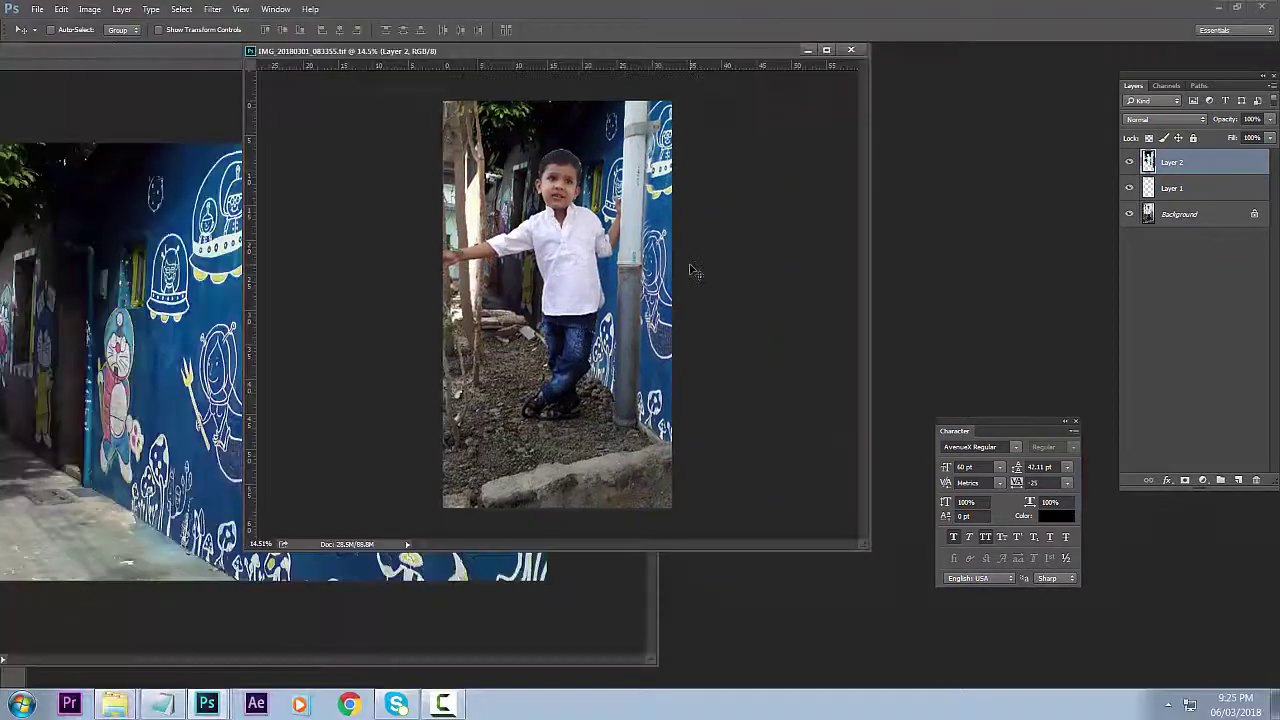
{"action": "left_click", "coordinate": [632, 56]}
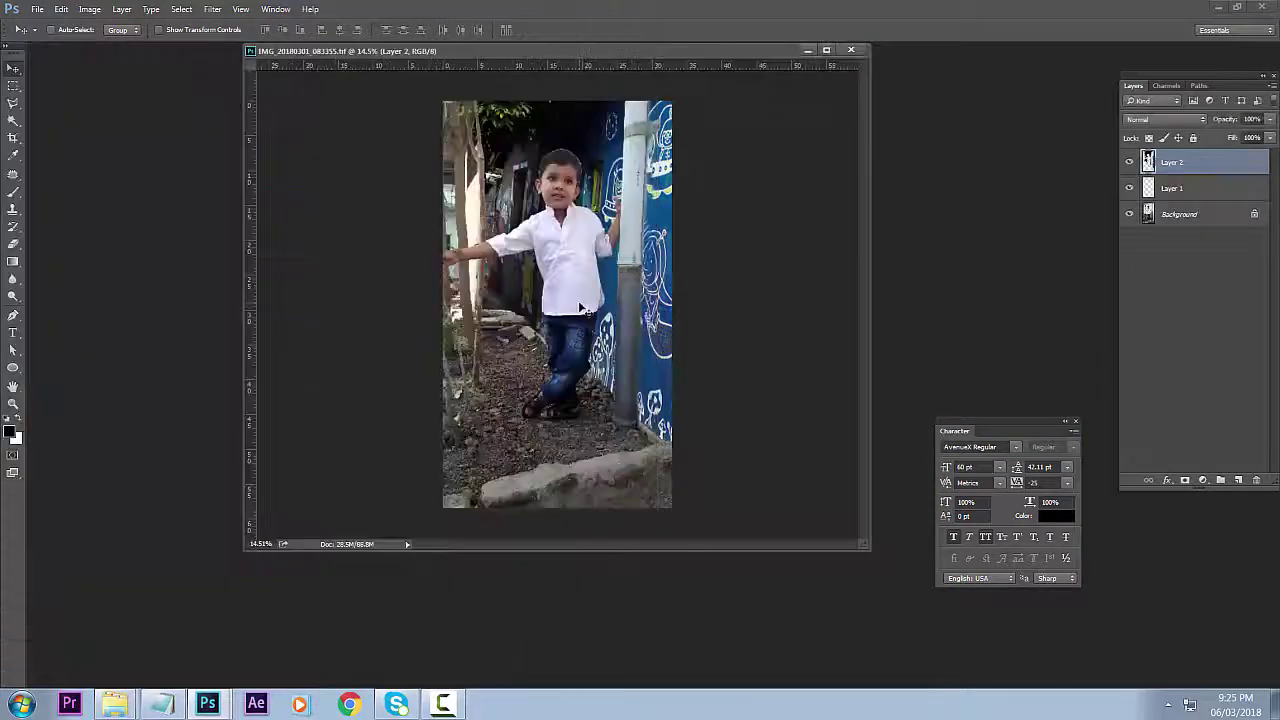
{"action": "scroll", "coordinate": [662, 353], "scroll_direction": "up", "scroll_amount": 2}
{"action": "right_click", "coordinate": [662, 280]}
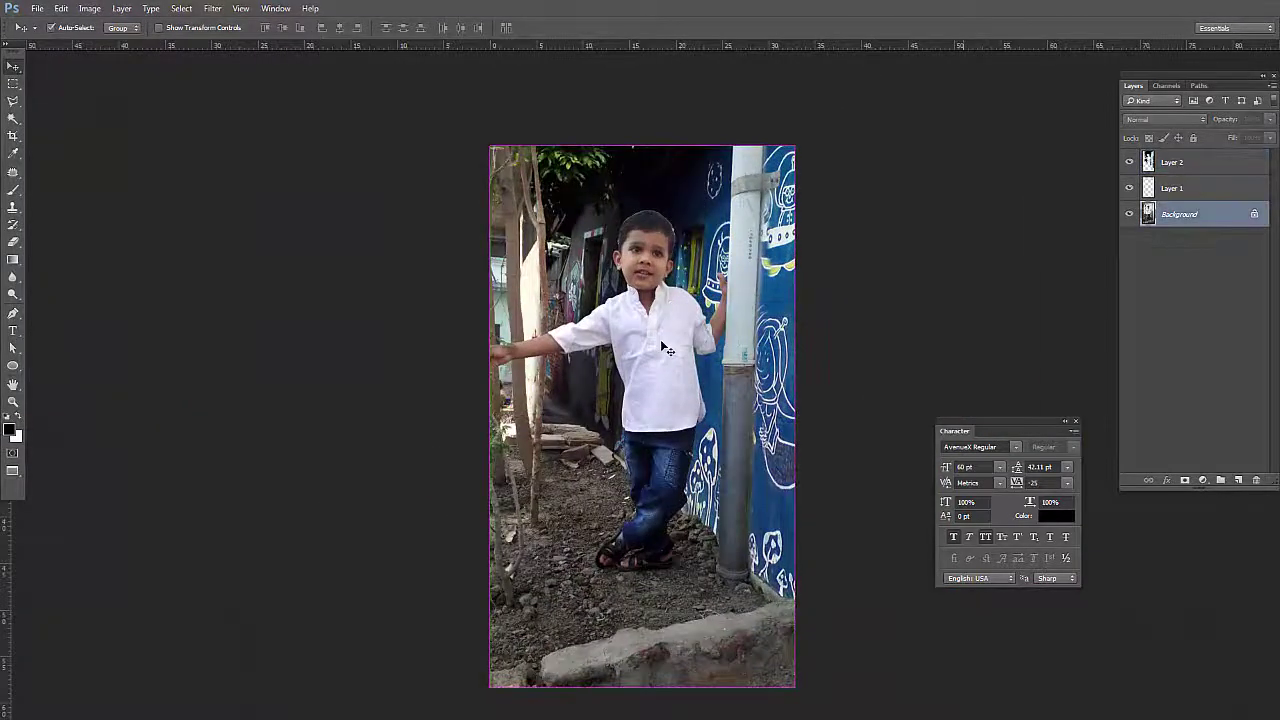
Brighten the Background photo with a Curves midtone lift
{"action": "left_click", "coordinate": [89, 8]}
{"action": "left_click", "coordinate": [110, 140]}
{"action": "left_click", "coordinate": [857, 158]}
{"action": "left_click", "coordinate": [181, 8]}
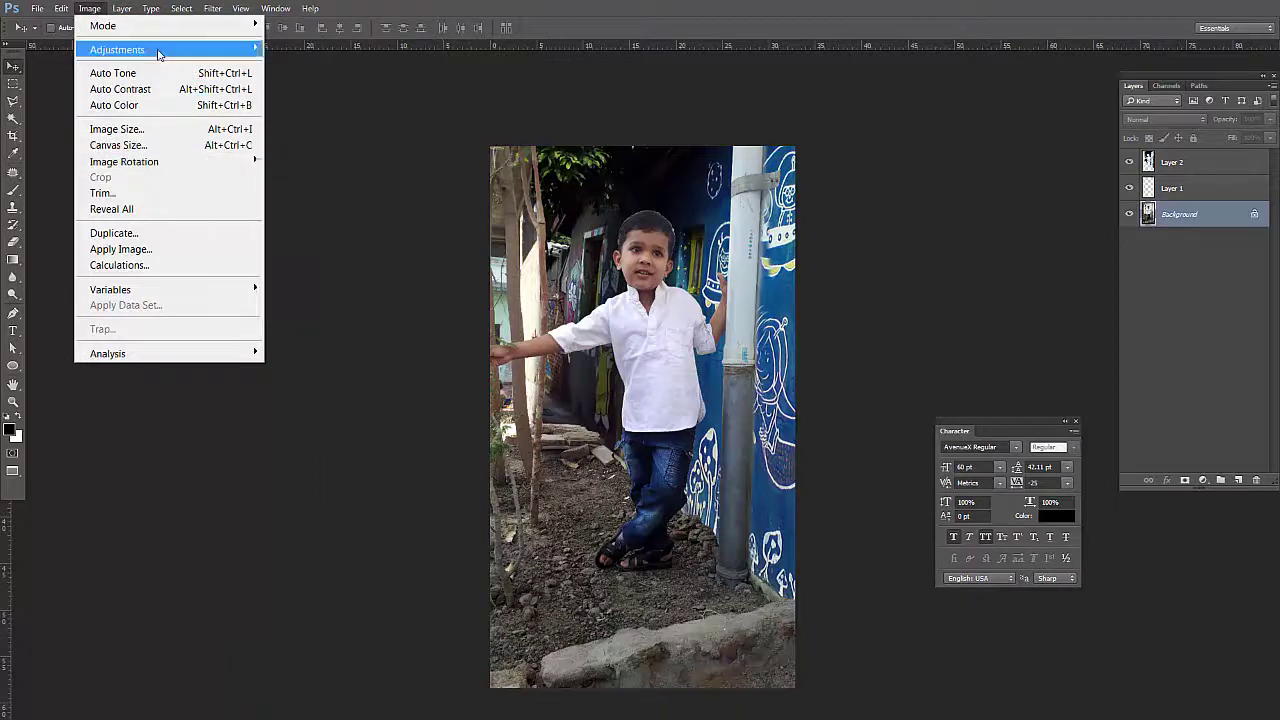
{"action": "left_click", "coordinate": [333, 81]}
{"action": "left_click_drag", "start_coordinate": [880, 122], "coordinate": [904, 100]}
{"action": "left_click_drag", "start_coordinate": [977, 240], "coordinate": [977, 222]}
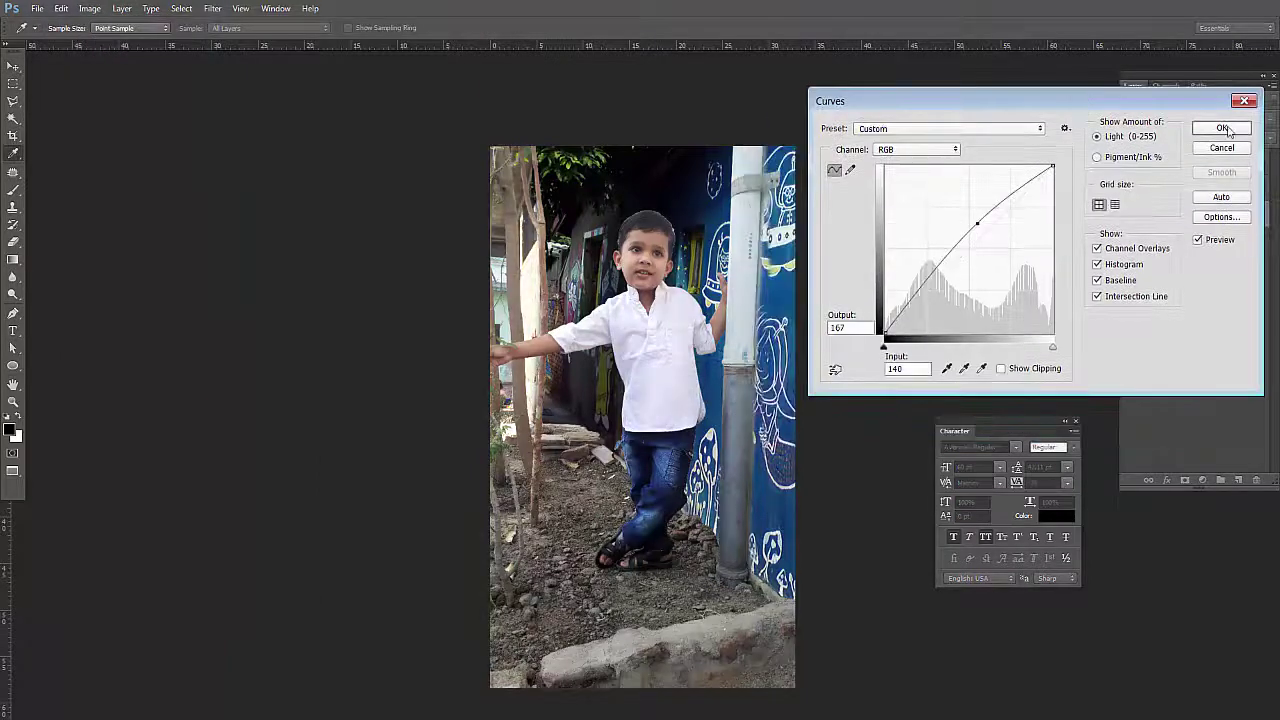
{"action": "left_click", "coordinate": [1222, 129]}
Brighten Layer 2 with a Curves midtone lift and Levels gamma 1.32
{"action": "left_click", "coordinate": [1189, 160]}
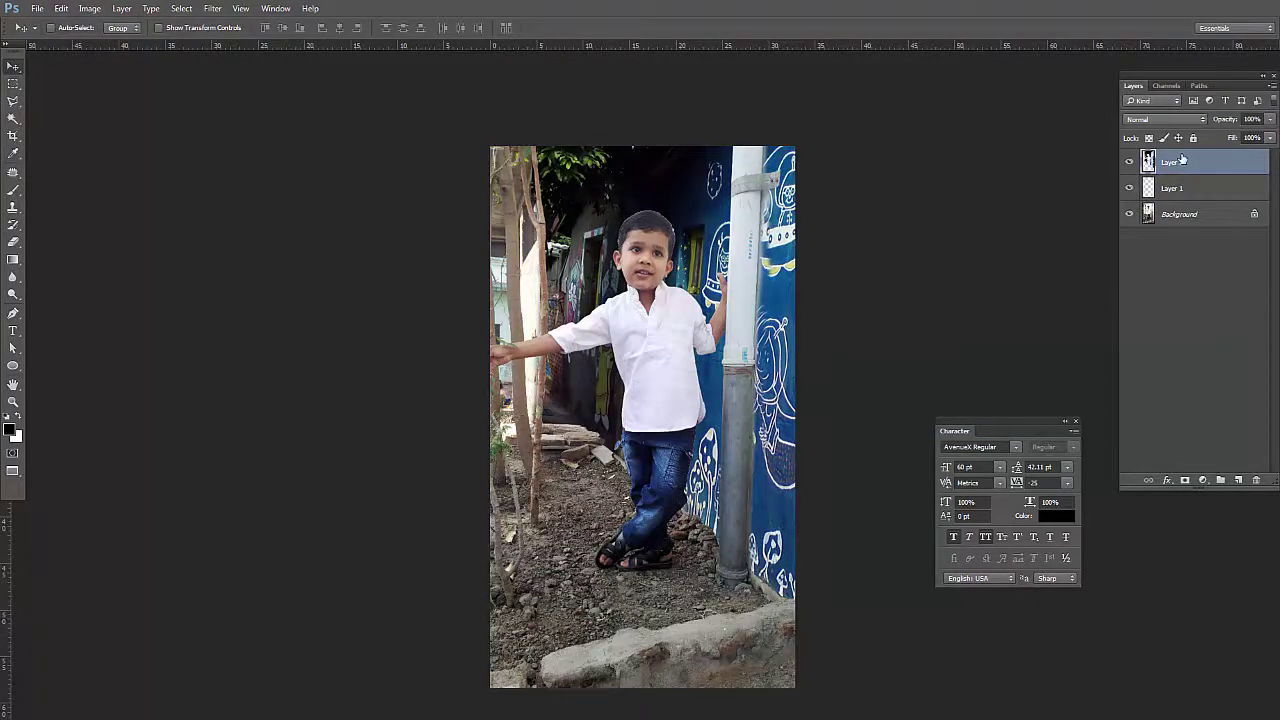
{"action": "scroll", "coordinate": [1040, 290], "scroll_direction": "up", "scroll_amount": 2}
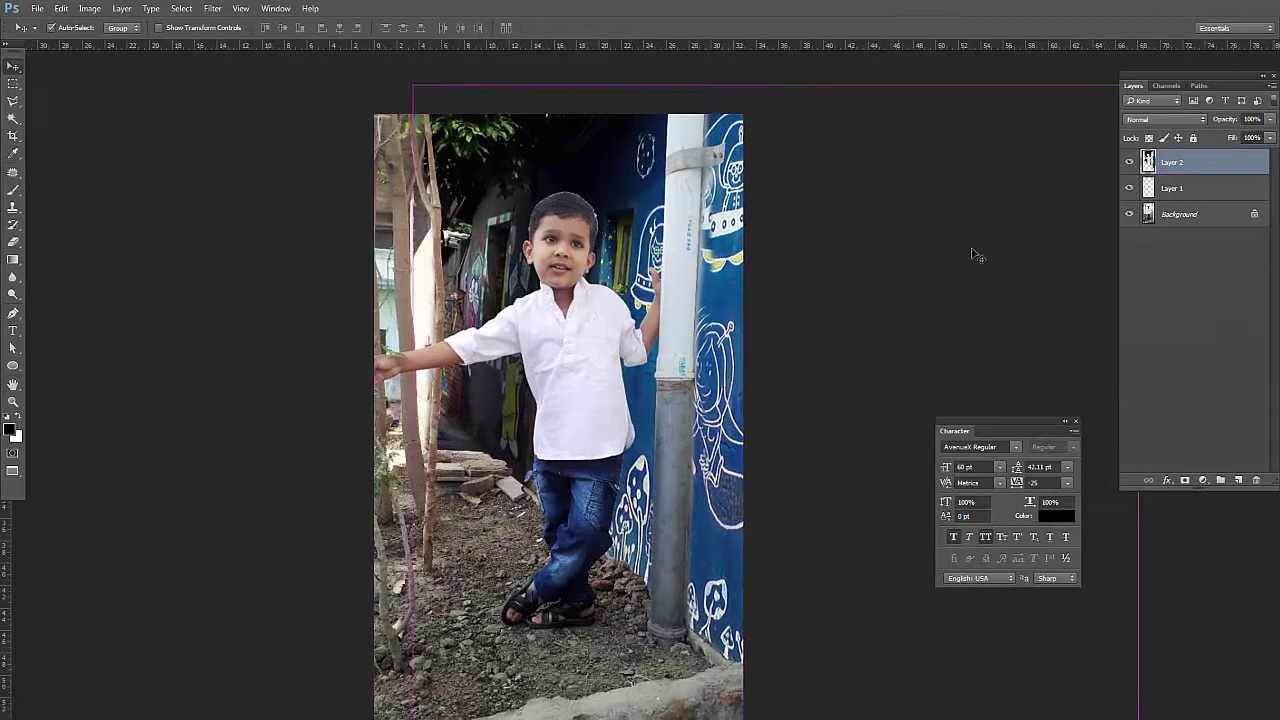
{"action": "left_click", "coordinate": [89, 8]}
{"action": "left_click", "coordinate": [333, 81]}
{"action": "left_click_drag", "start_coordinate": [962, 256], "coordinate": [963, 230]}
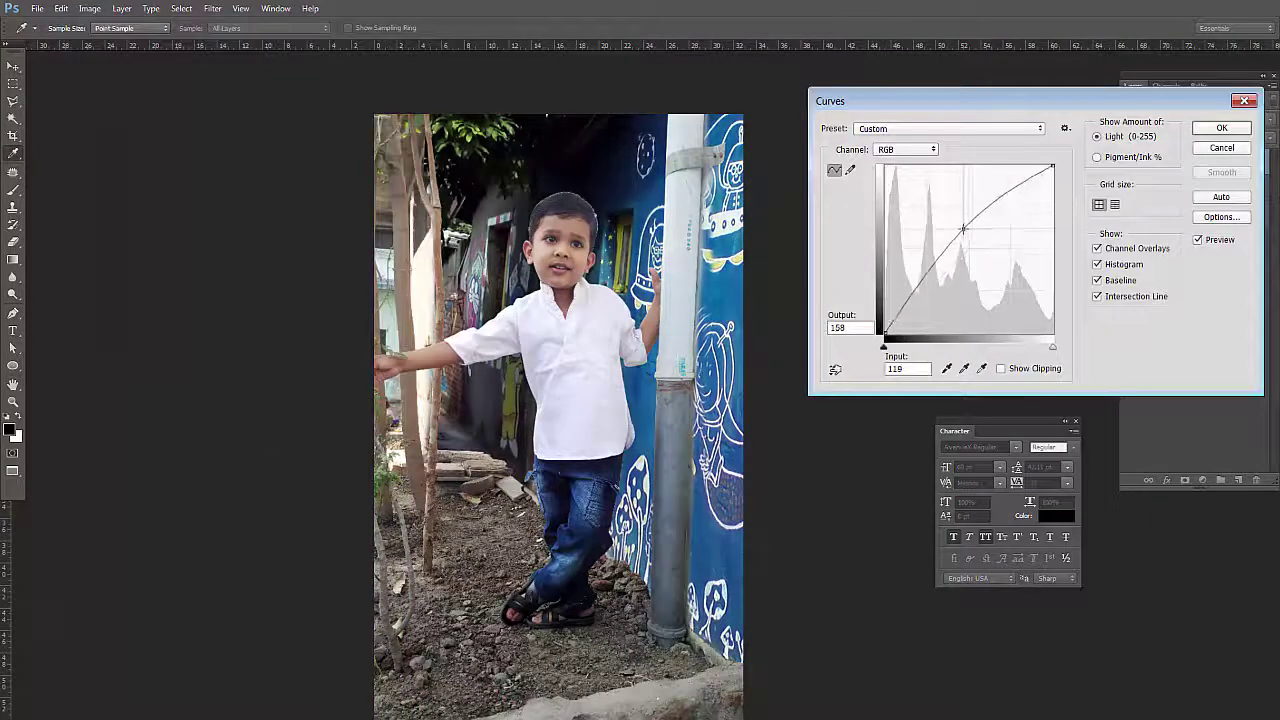
{"action": "left_click", "coordinate": [1222, 128]}
{"action": "left_click", "coordinate": [121, 8]}
{"action": "left_click", "coordinate": [320, 64]}
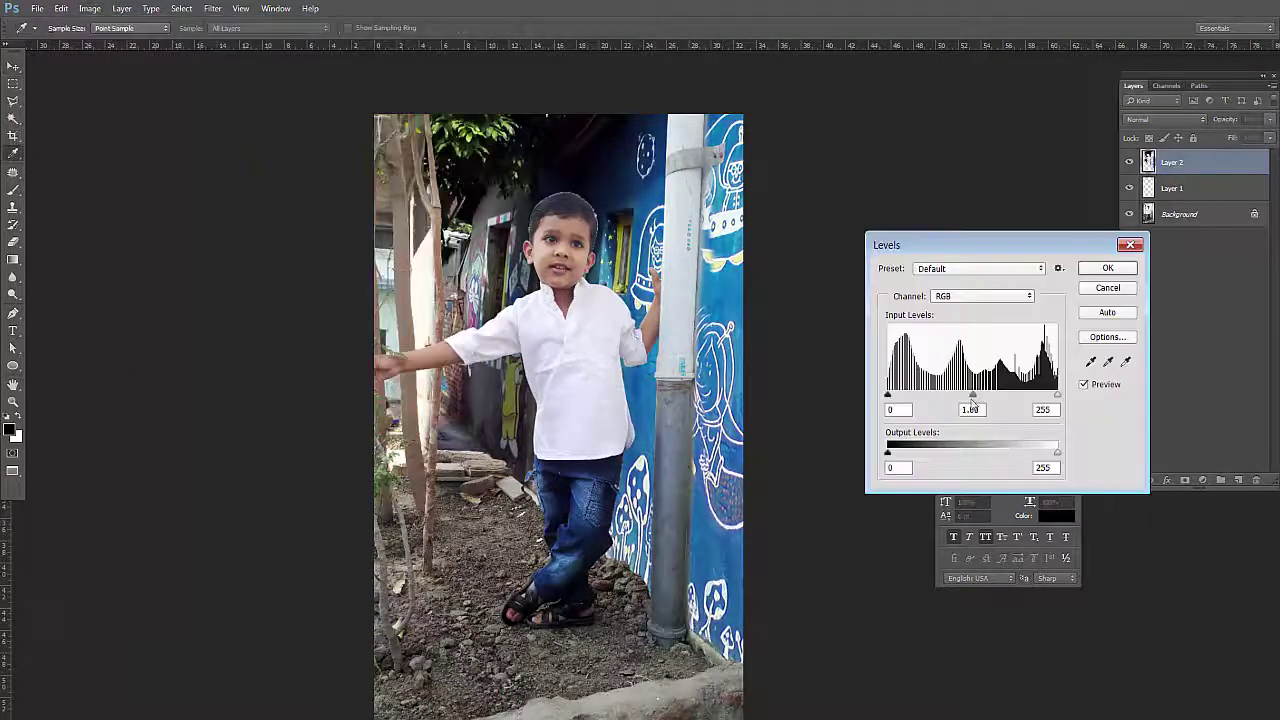
{"action": "left_click_drag", "start_coordinate": [973, 397], "coordinate": [957, 397]}
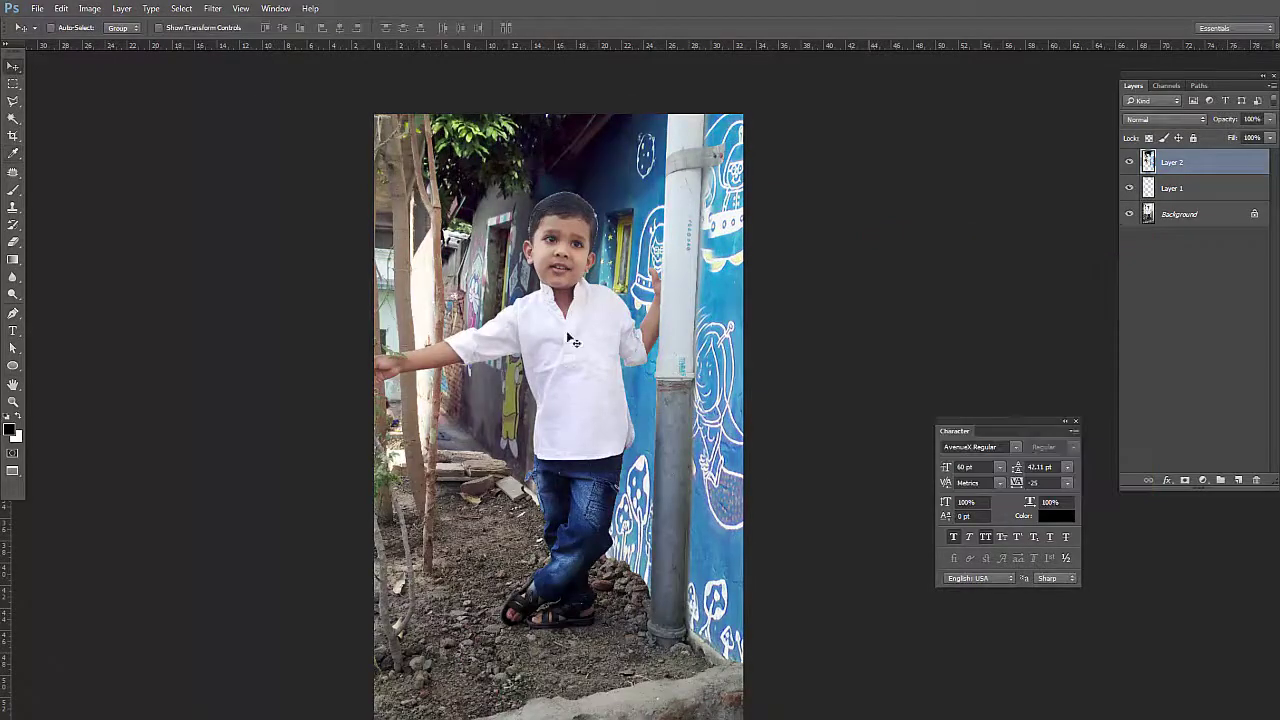
Trace the lower grey pipe section with the Pen tool and make it a selection
{"action": "key", "text": "p"}
{"action": "scroll", "coordinate": [702, 393], "scroll_direction": "down", "scroll_amount": 3}
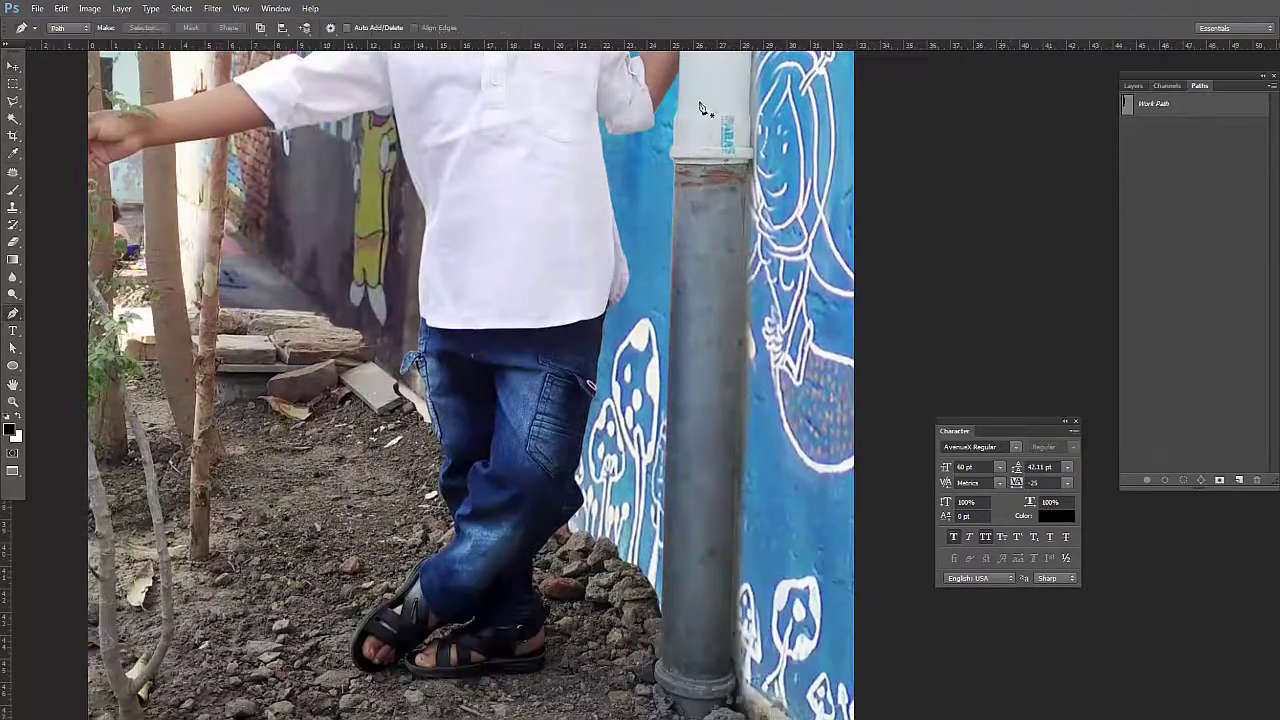
{"action": "scroll", "coordinate": [680, 250], "scroll_direction": "up", "scroll_amount": 2}
{"action": "scroll", "coordinate": [665, 190], "scroll_direction": "up", "scroll_amount": 3}
{"action": "scroll", "coordinate": [658, 168], "scroll_direction": "up", "scroll_amount": 2}
{"action": "left_click", "coordinate": [636, 161]}
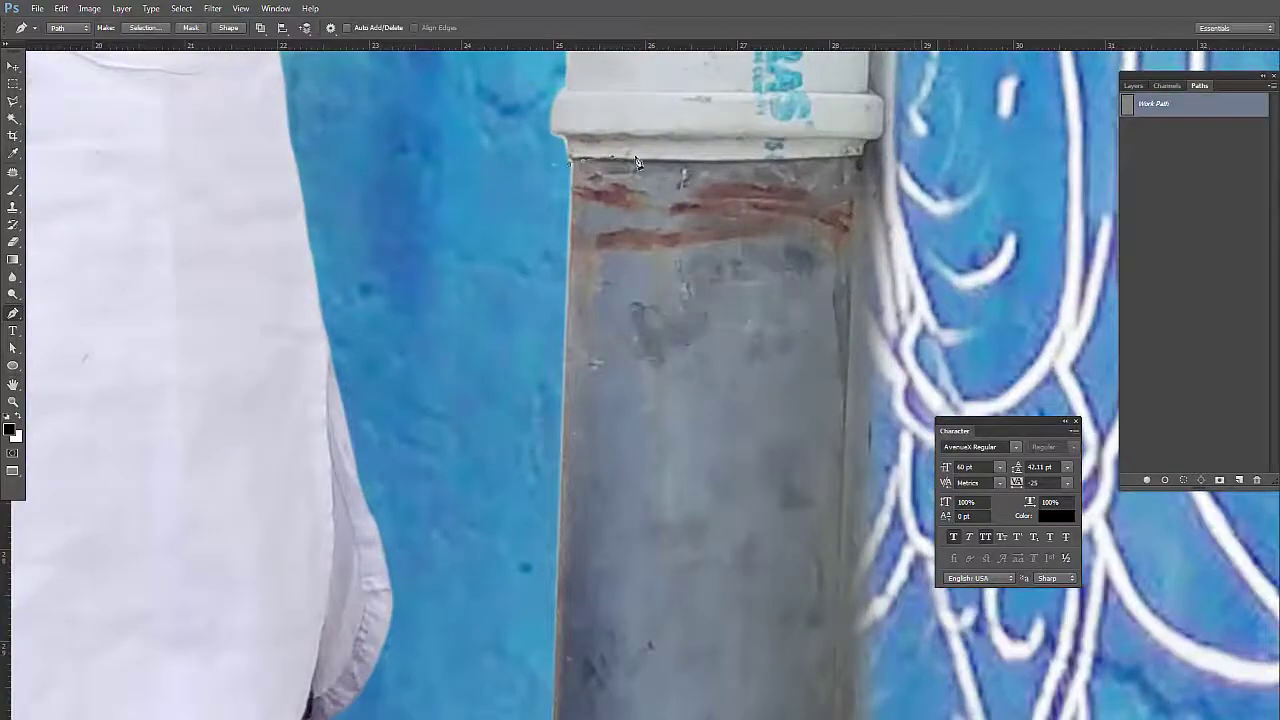
{"action": "scroll", "coordinate": [921, 517], "scroll_direction": "down", "scroll_amount": 5}
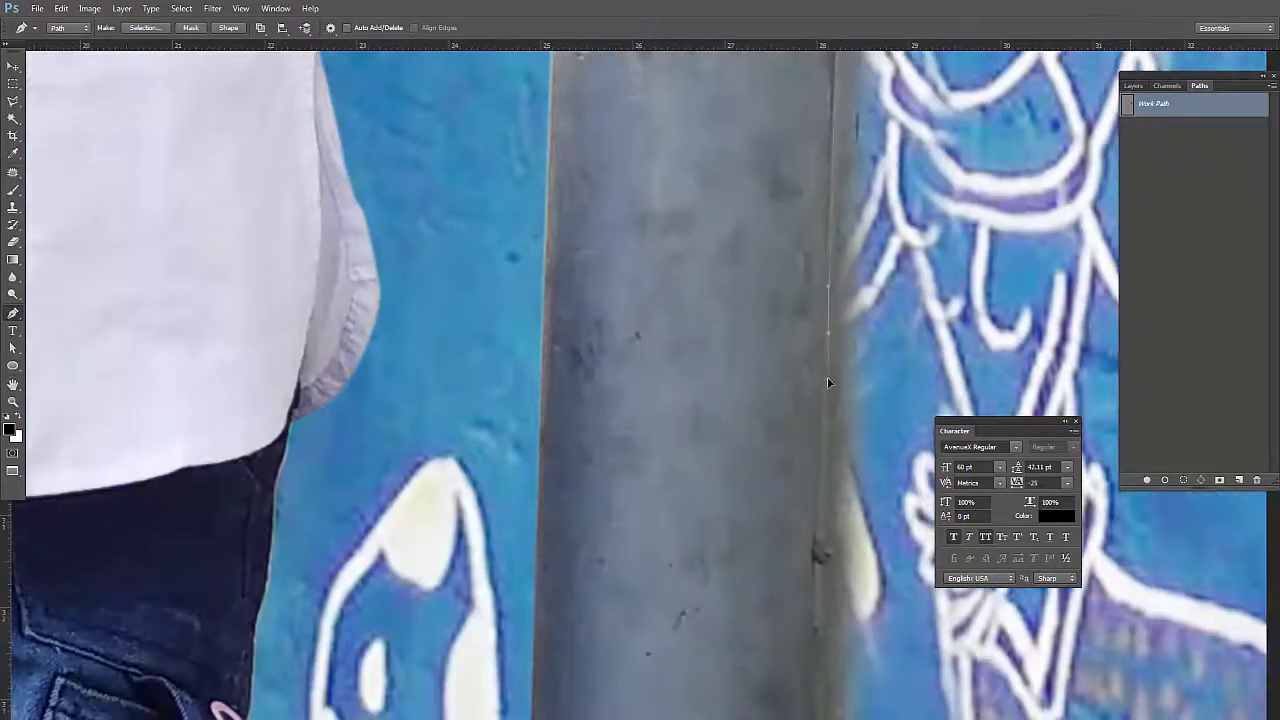
{"action": "scroll", "coordinate": [700, 300], "scroll_direction": "down", "scroll_amount": 2}
{"action": "scroll", "coordinate": [638, 188], "scroll_direction": "down", "scroll_amount": 2}
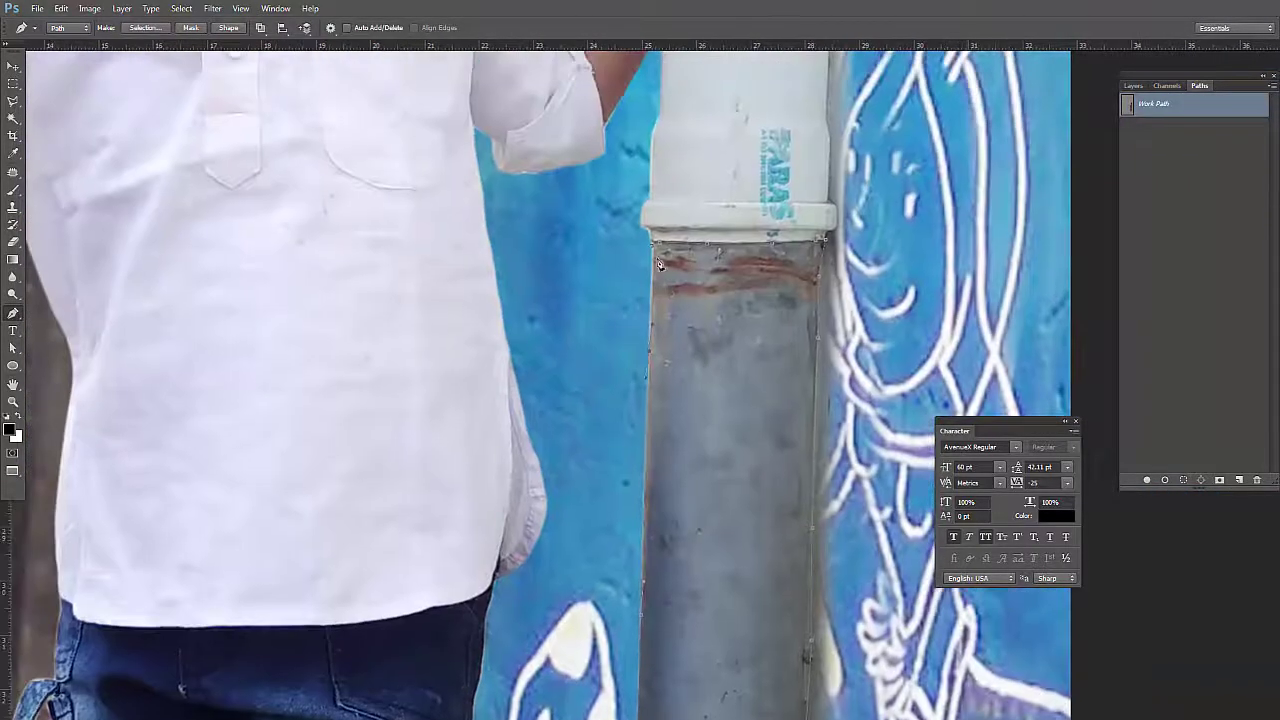
{"action": "right_click", "coordinate": [688, 282]}
{"action": "left_click", "coordinate": [730, 362]}
{"action": "left_click", "coordinate": [1133, 86]}
Fill the pipe selection with red on a new Layer 3 and deselect
{"action": "key", "text": "ctrl+shift+alt+n"}
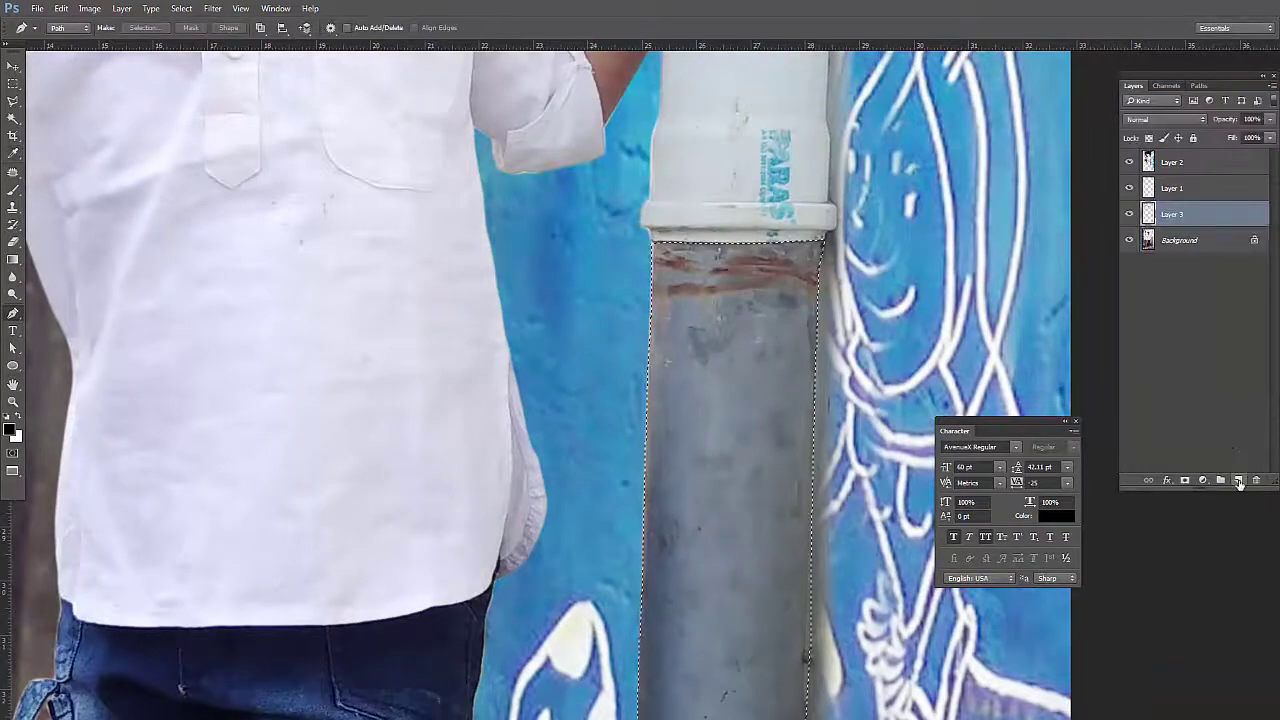
{"action": "left_click", "coordinate": [1177, 166]}
{"action": "key", "text": "alt+BackSpace"}
{"action": "key", "text": "v"}
{"action": "key", "text": "ctrl+d"}
{"action": "scroll", "coordinate": [703, 503], "scroll_direction": "down", "scroll_amount": 3}
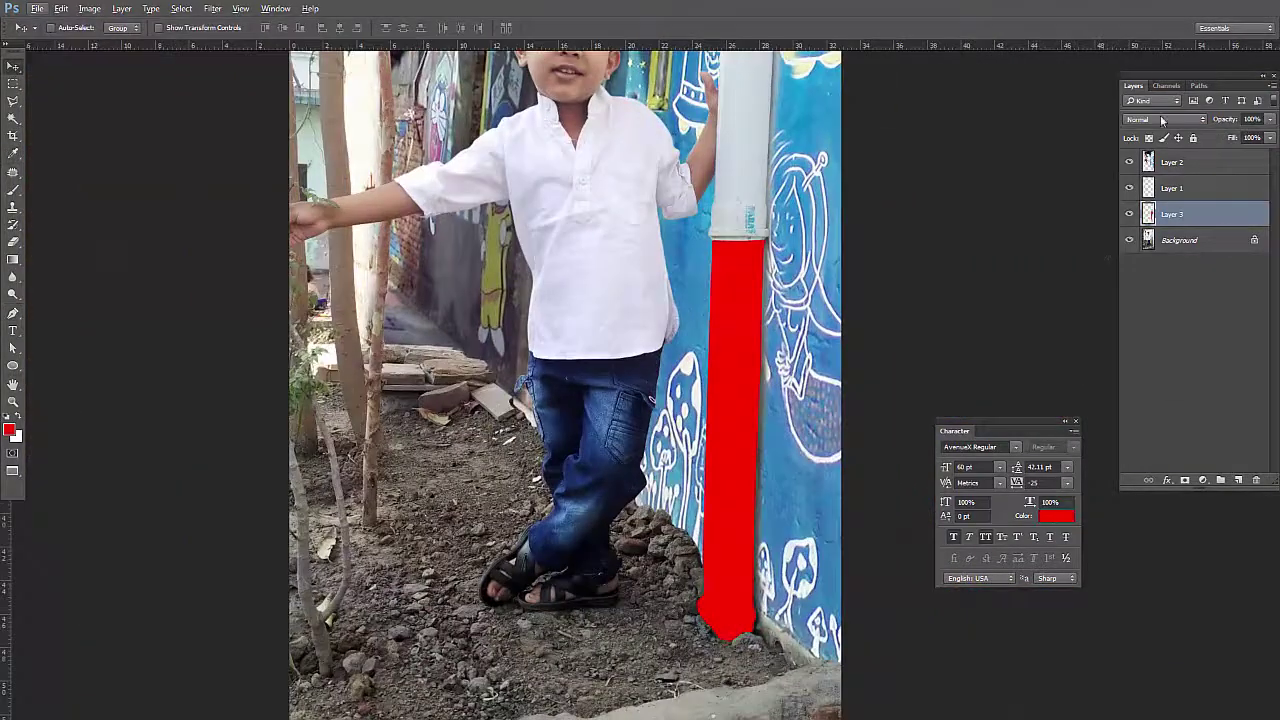
Set Layer 3 to Multiply and shift its hue to deep blue
{"action": "left_click", "coordinate": [1161, 120]}
{"action": "scroll", "coordinate": [1161, 120], "scroll_direction": "down", "scroll_amount": 5}
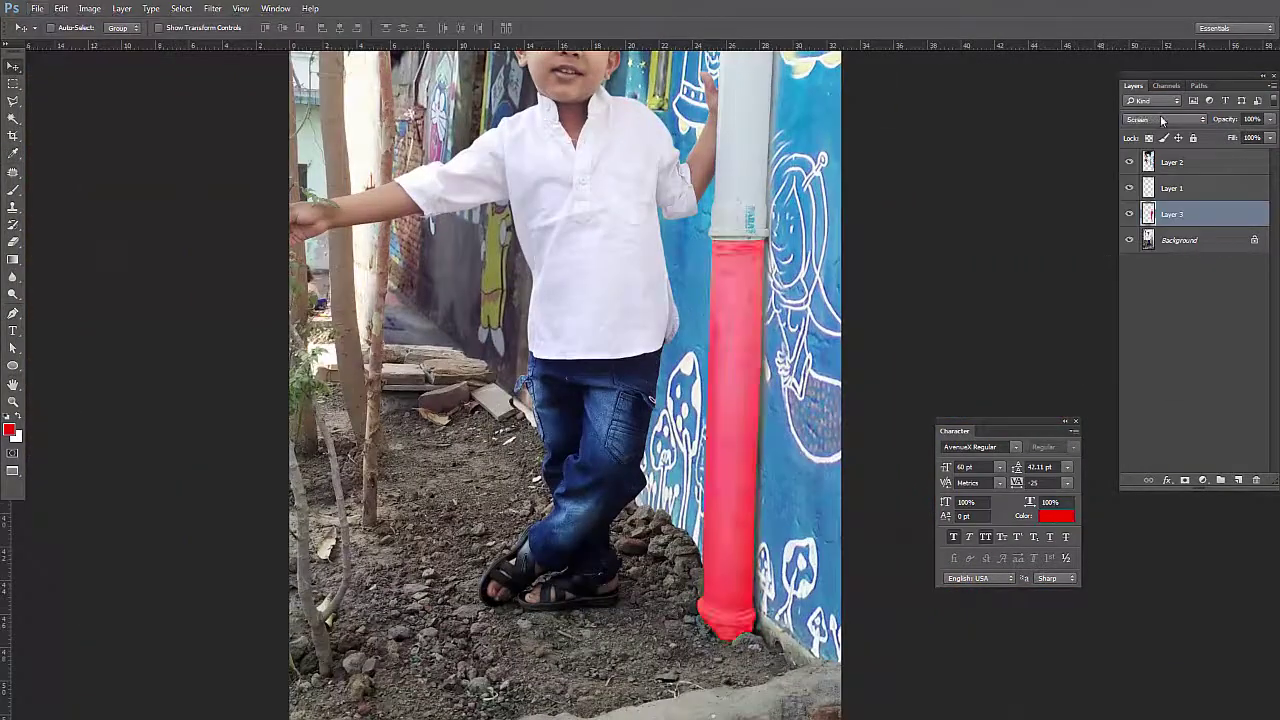
{"action": "key", "text": "ctrl+u"}
{"action": "key", "text": "Return"}
Trace the upper white pipe and make a selection with 2 pixel feather
{"action": "key", "text": "p"}
{"action": "left_click", "coordinate": [1178, 240]}
{"action": "scroll", "coordinate": [588, 343], "scroll_direction": "up", "scroll_amount": 5}
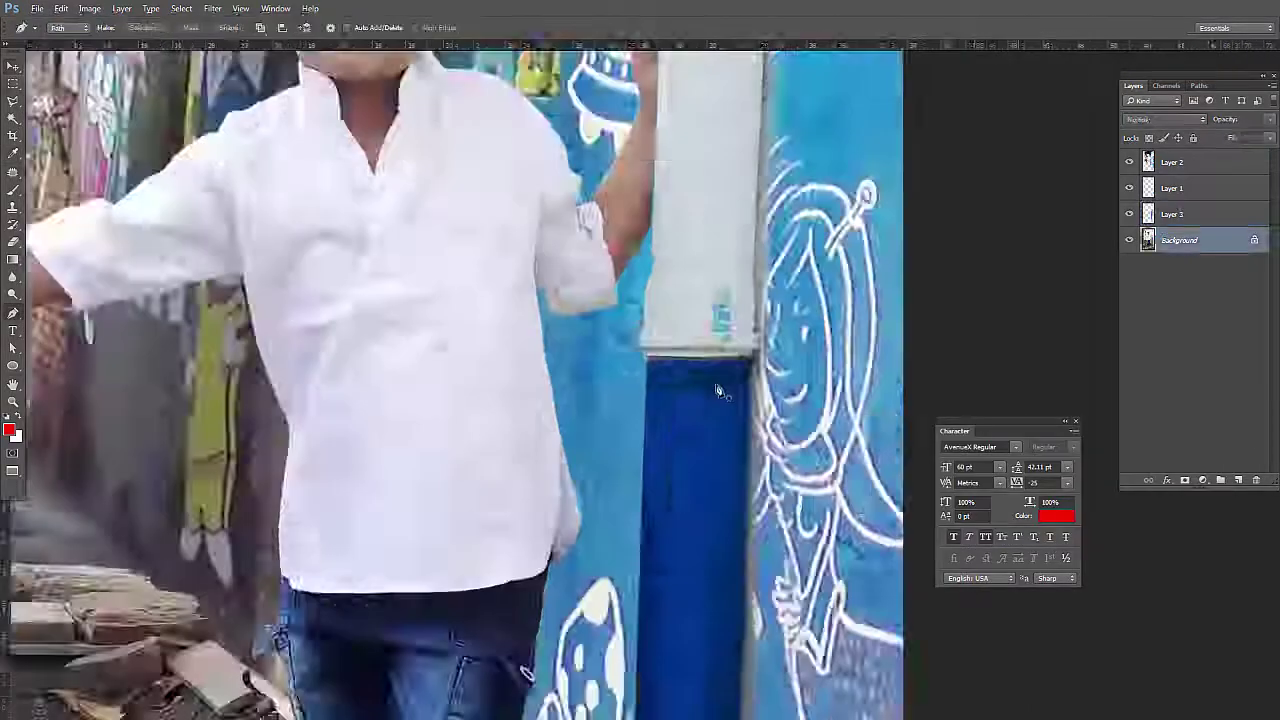
{"action": "left_click", "coordinate": [581, 339]}
{"action": "left_click_drag", "start_coordinate": [793, 338], "coordinate": [802, 340]}
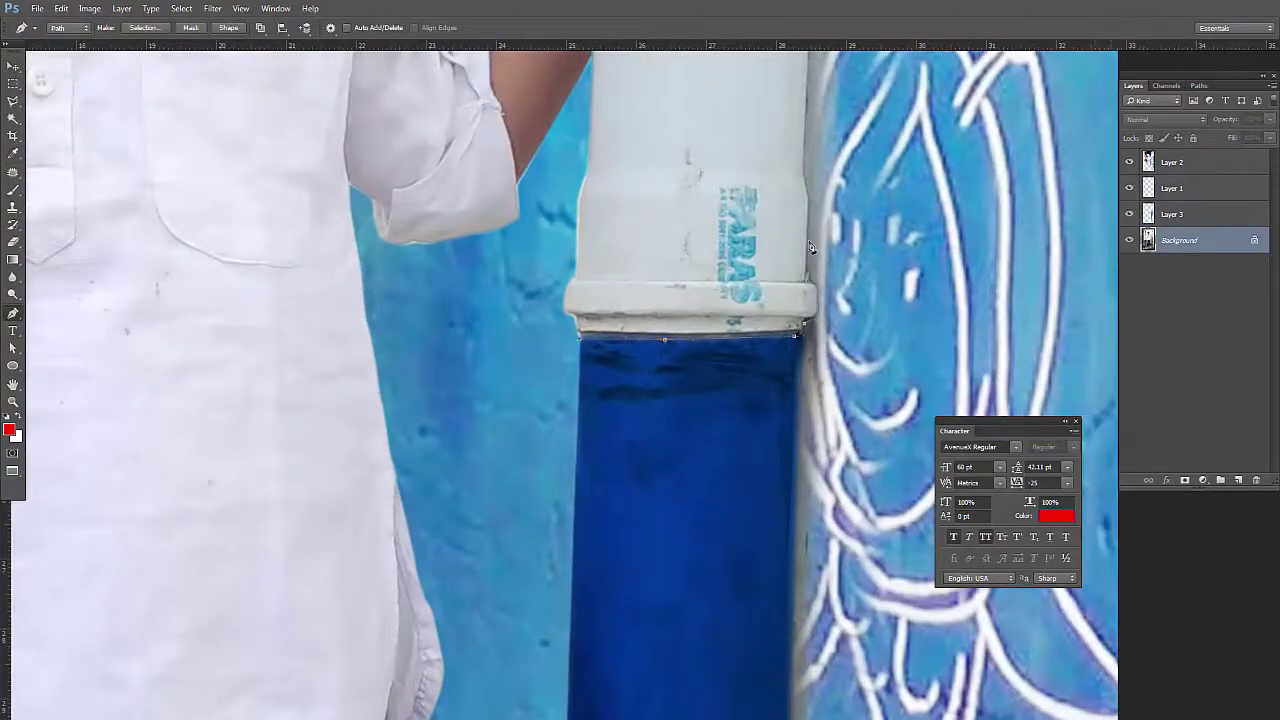
{"action": "scroll", "coordinate": [818, 183], "scroll_direction": "up", "scroll_amount": 5}
{"action": "scroll", "coordinate": [746, 437], "scroll_direction": "down", "scroll_amount": 3}
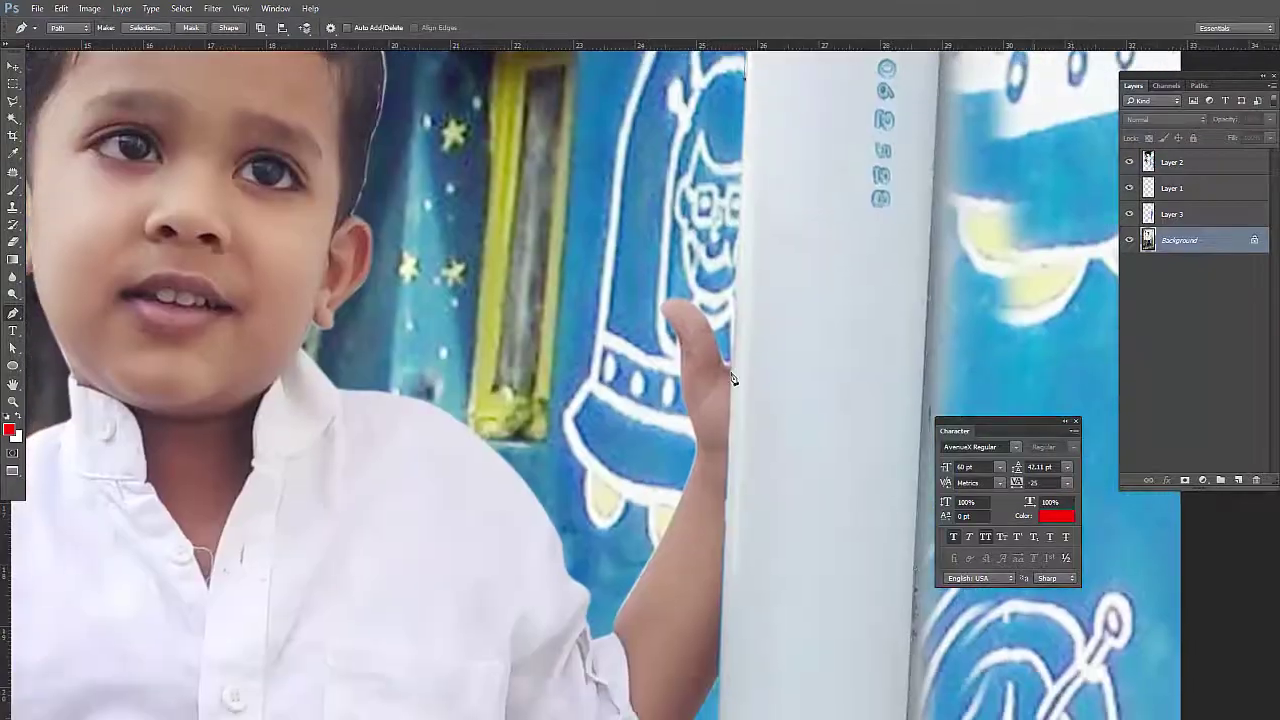
{"action": "scroll", "coordinate": [729, 374], "scroll_direction": "up", "scroll_amount": 2}
{"action": "scroll", "coordinate": [724, 327], "scroll_direction": "down", "scroll_amount": 5}
{"action": "scroll", "coordinate": [710, 463], "scroll_direction": "up", "scroll_amount": 2}
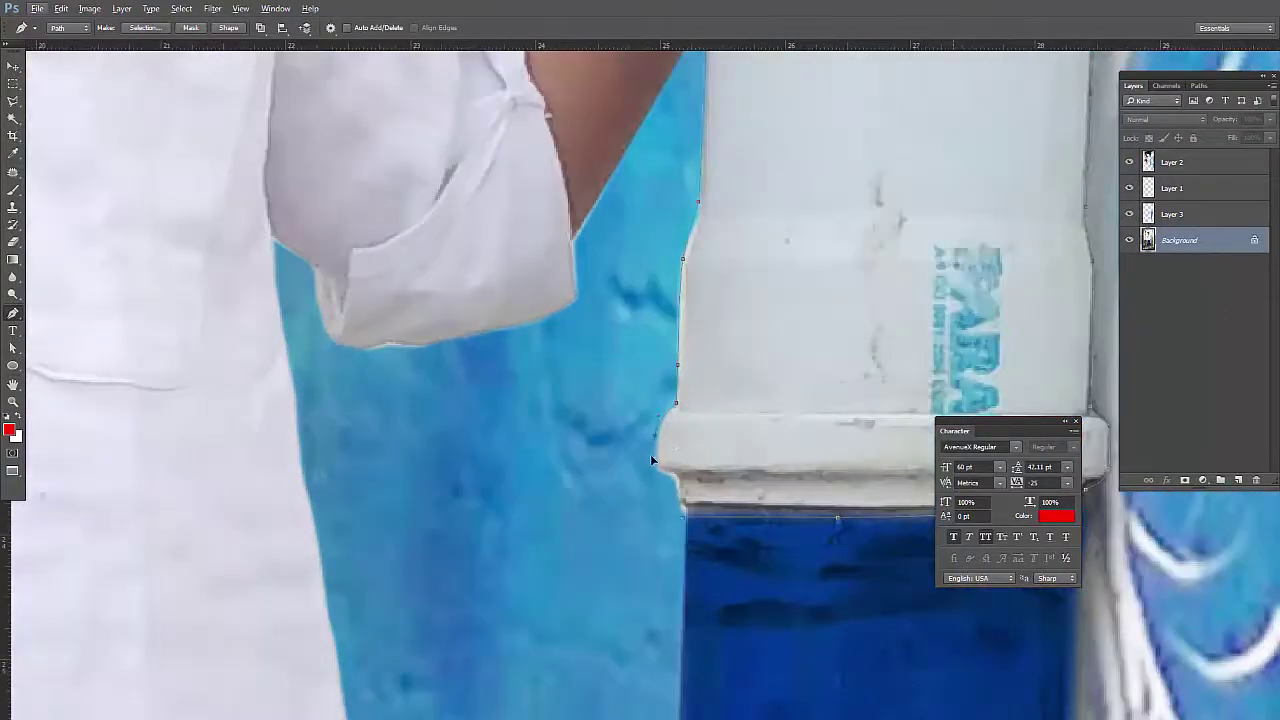
{"action": "right_click", "coordinate": [789, 297]}
{"action": "left_click", "coordinate": [857, 360]}
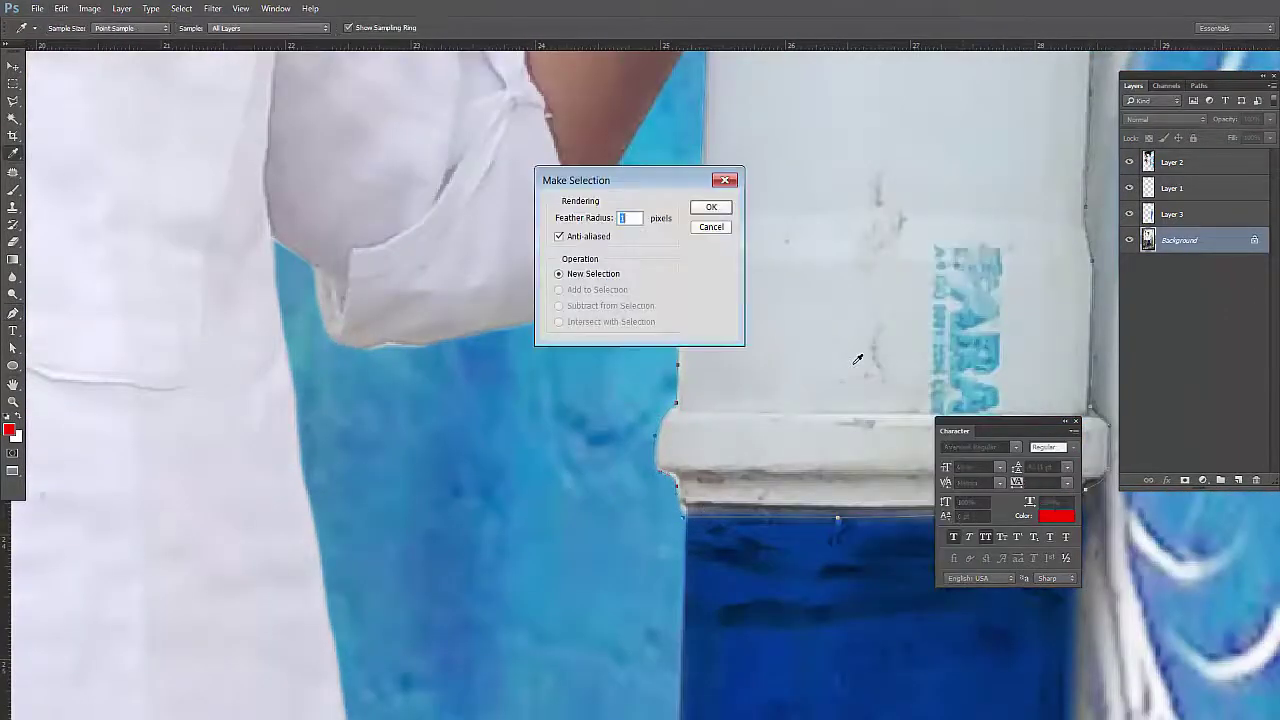
{"action": "left_click", "coordinate": [711, 208]}
Fill the selection with grey on a new layer set to Pin Light
{"action": "left_click", "coordinate": [1237, 480]}
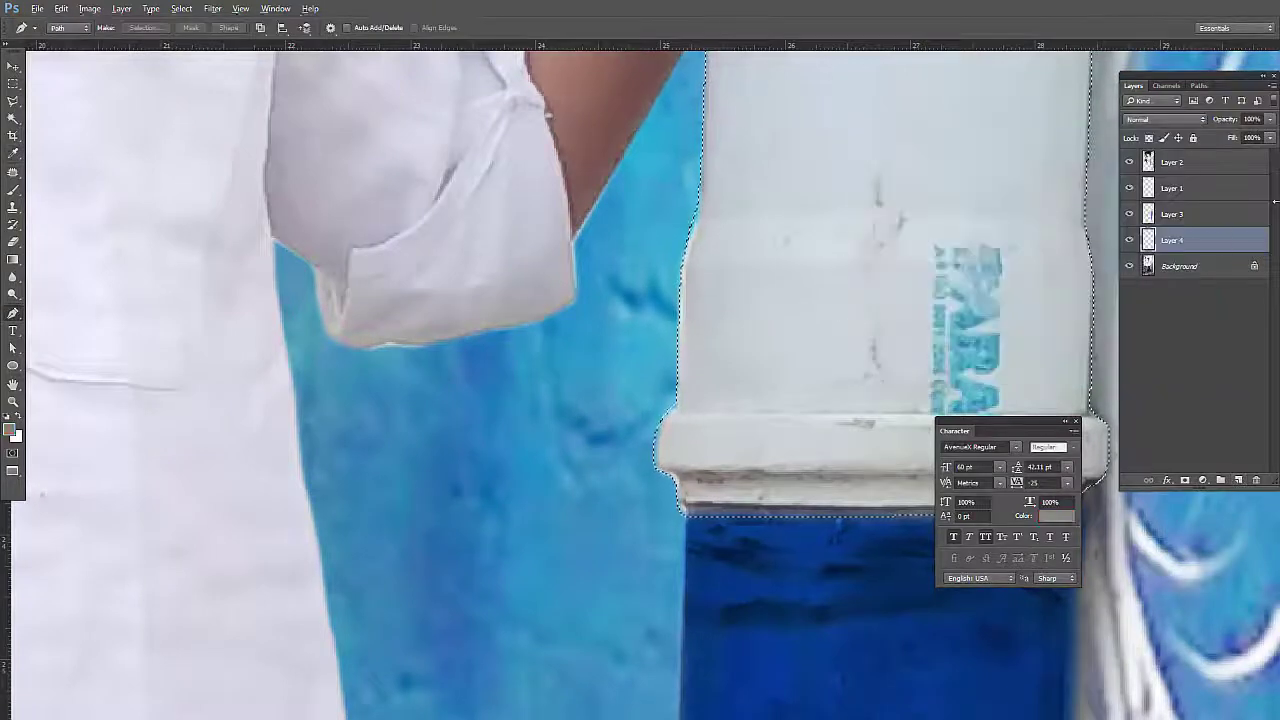
{"action": "key", "text": "alt+BackSpace"}
{"action": "key", "text": "ctrl+0"}
{"action": "key", "text": "v"}
{"action": "key", "text": "shift+alt+z"}
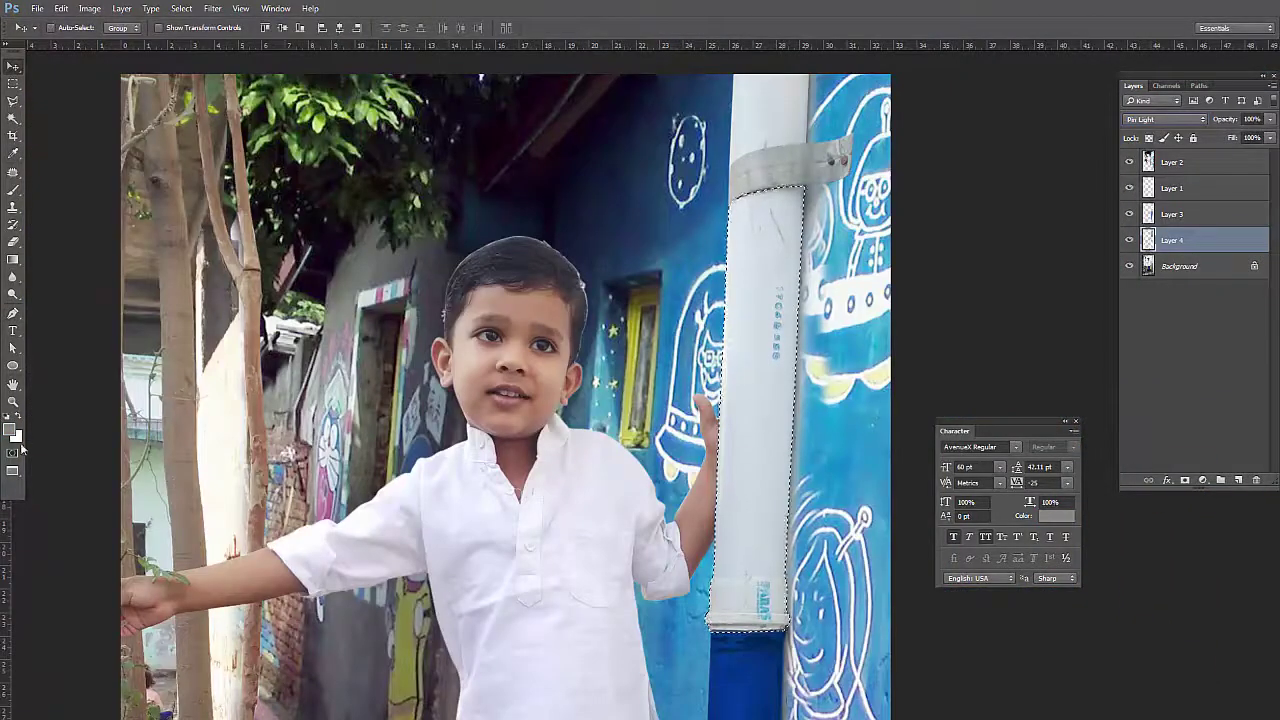
Fill the pipe with magenta, deselect, and set Difference blending for bright green
{"action": "left_click", "coordinate": [12, 431]}
{"action": "left_click", "coordinate": [1048, 300]}
{"action": "left_click", "coordinate": [1048, 190]}
{"action": "key", "text": "Return"}
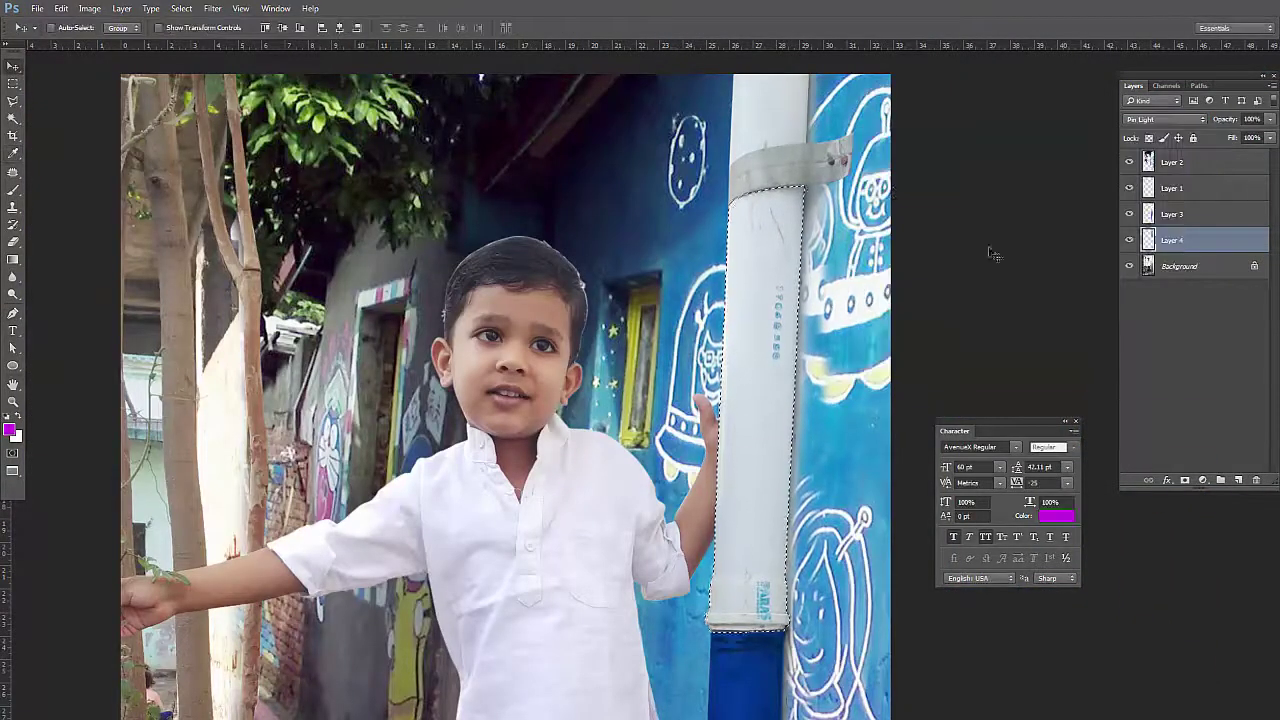
{"action": "key", "text": "alt+BackSpace"}
{"action": "key", "text": "ctrl+d"}
{"action": "key", "text": "shift+alt+e"}
Zoom out to view the green pipe across the whole photo
{"action": "key", "text": "ctrl+minus"}
{"action": "key", "text": "ctrl+minus"}
{"action": "key", "text": "ctrl+minus"}
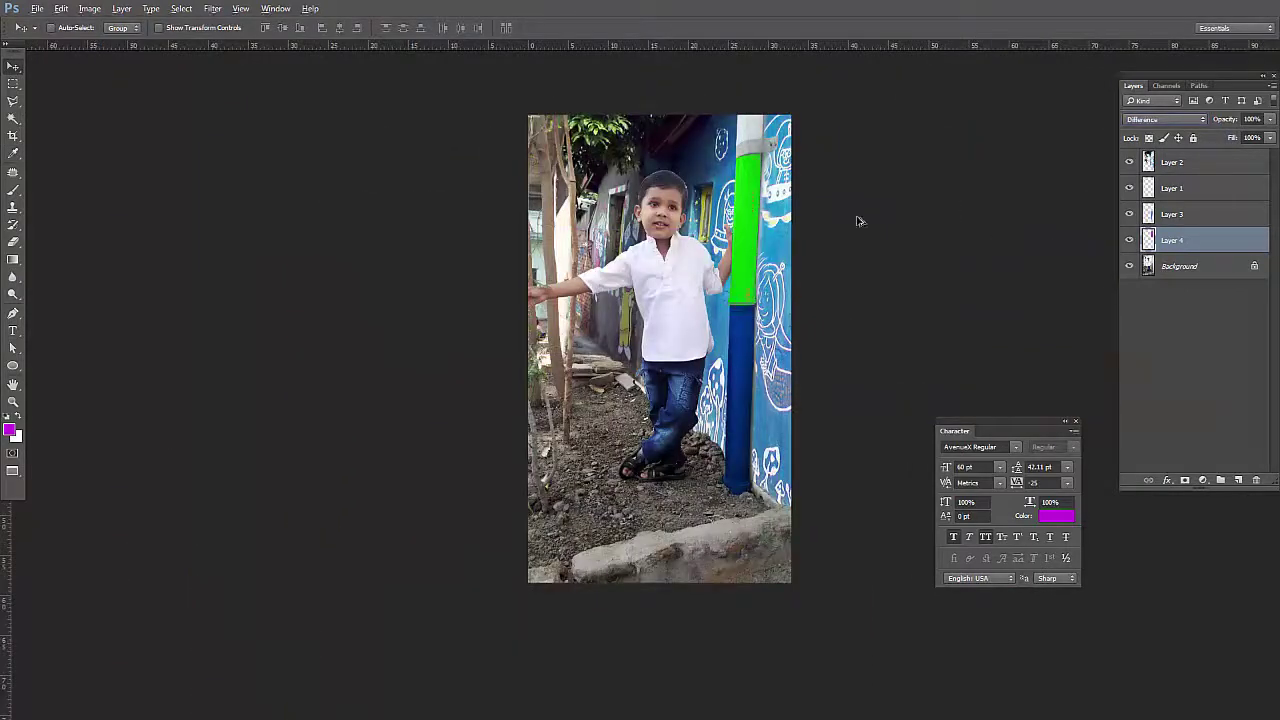
{"action": "key", "text": "alt+f"}
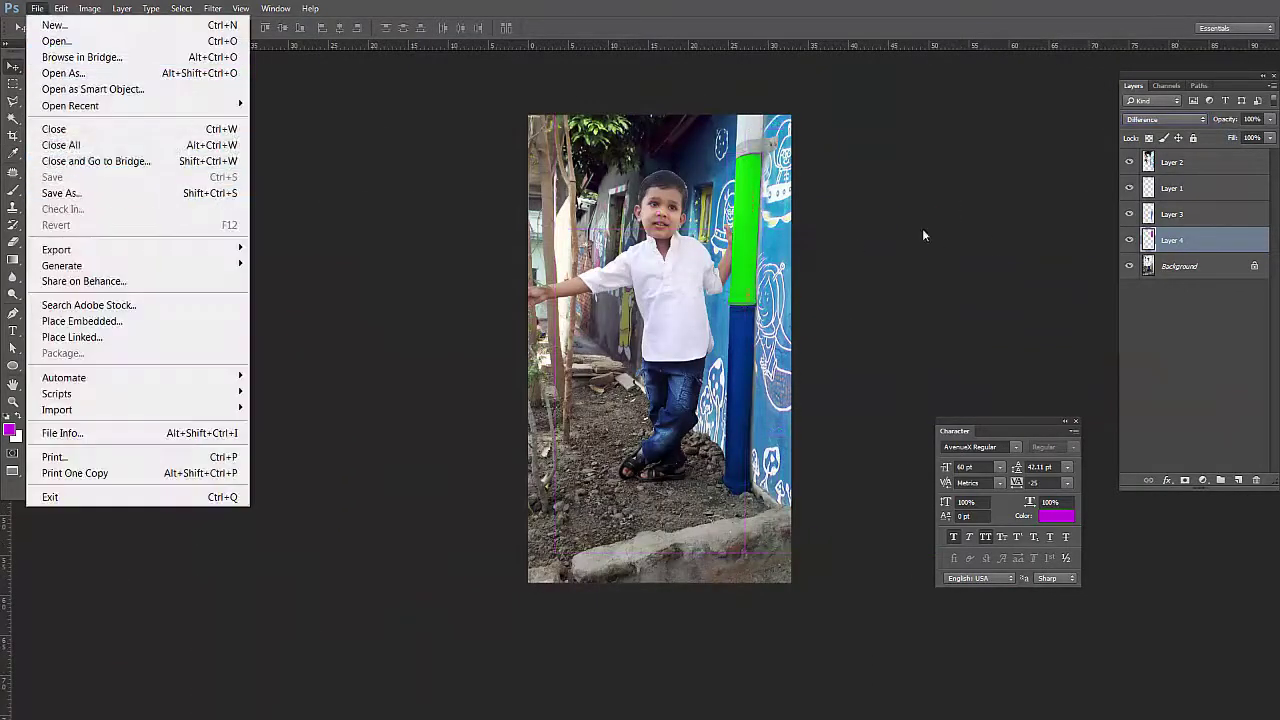
{"action": "key", "text": "Escape"}
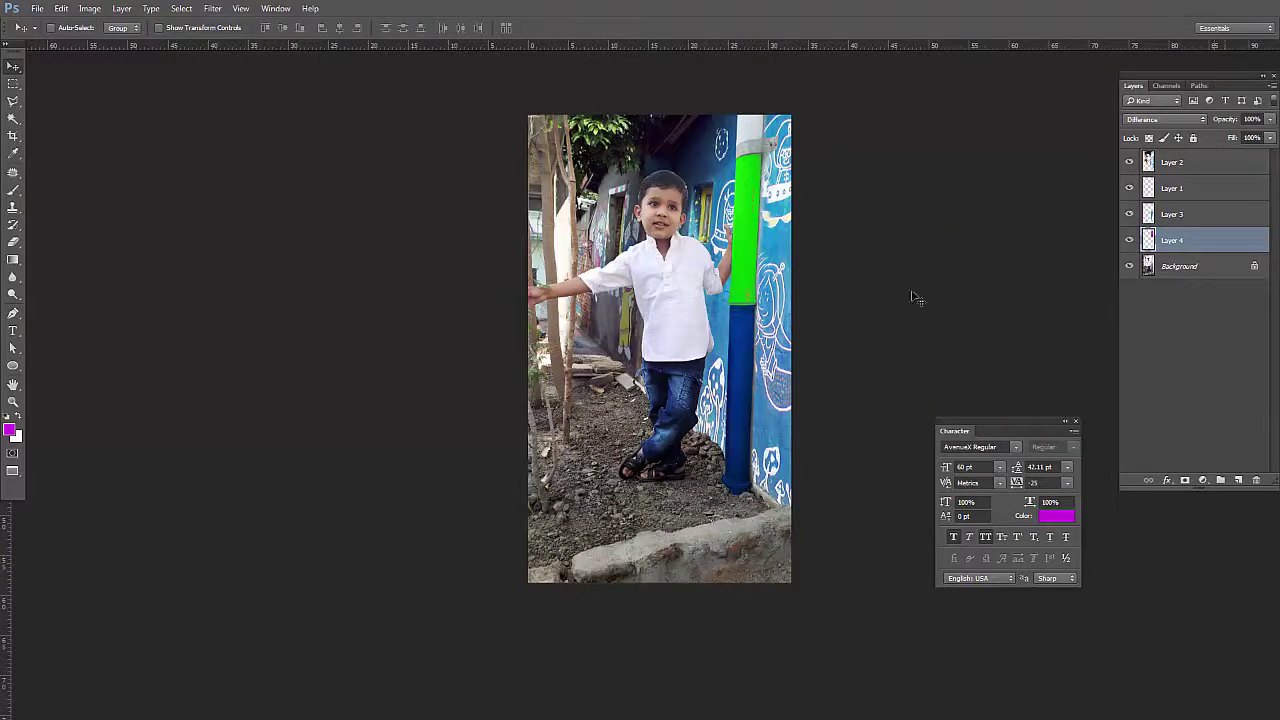
{"action": "scroll", "coordinate": [913, 297], "scroll_direction": "up", "scroll_amount": 4}
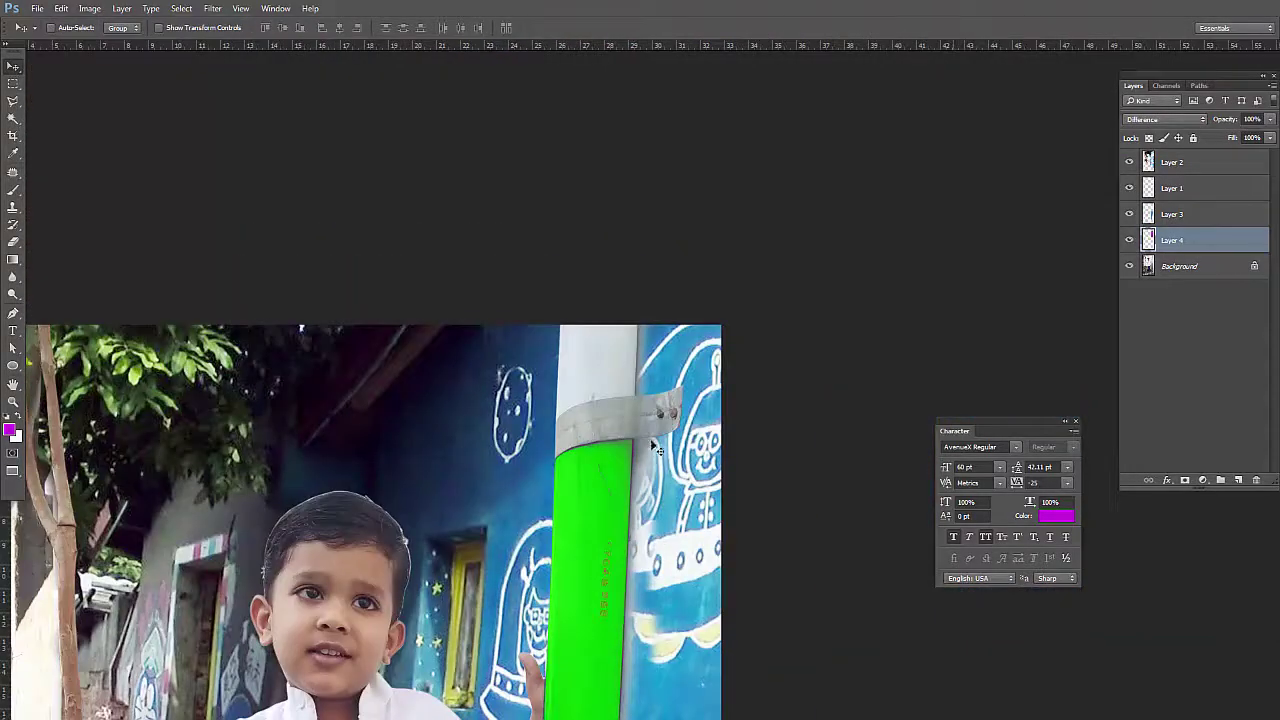
Select the Background layer and switch to the Pen tool for tracing the clamp
{"action": "scroll", "coordinate": [655, 447], "scroll_direction": "up", "scroll_amount": 2}
{"action": "right_click", "coordinate": [632, 395]}
{"action": "left_click", "coordinate": [700, 406]}
{"action": "scroll", "coordinate": [700, 406], "scroll_direction": "up", "scroll_amount": 2}
{"action": "key", "text": "p"}
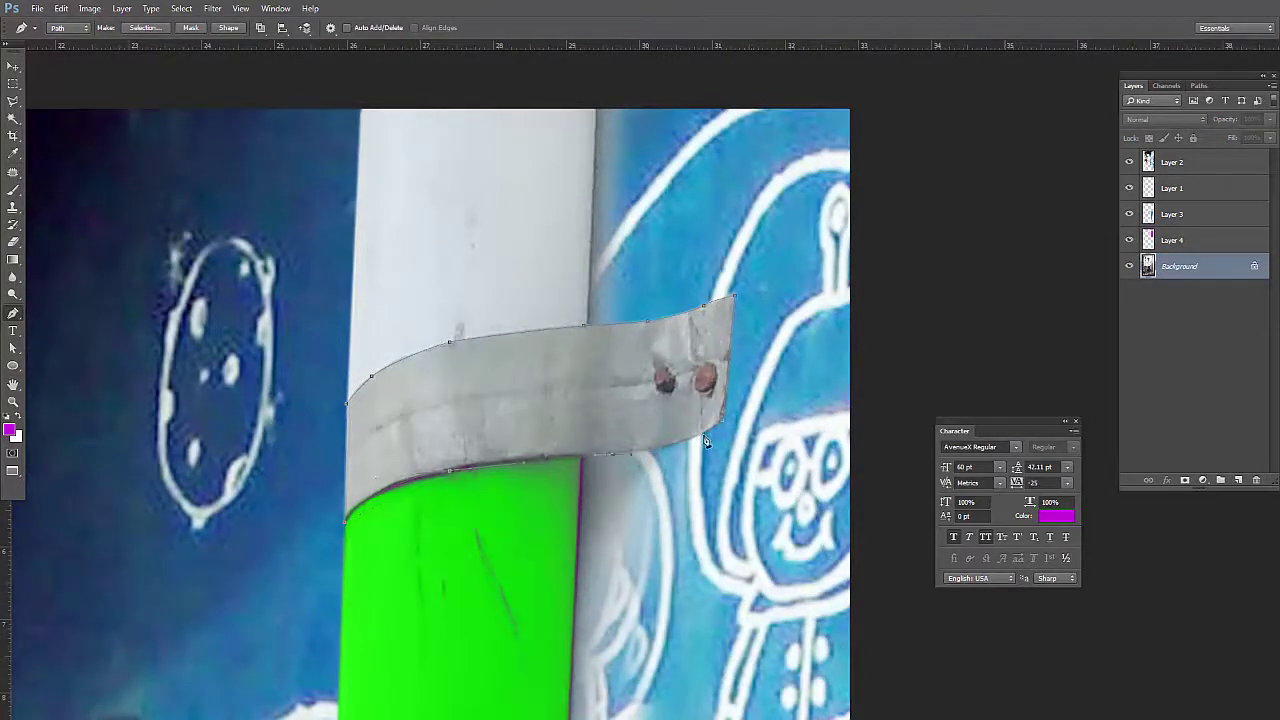
Add a new layer and convert the traced clamp outline into a selection
{"action": "left_click", "coordinate": [1240, 483]}
{"action": "right_click", "coordinate": [544, 388]}
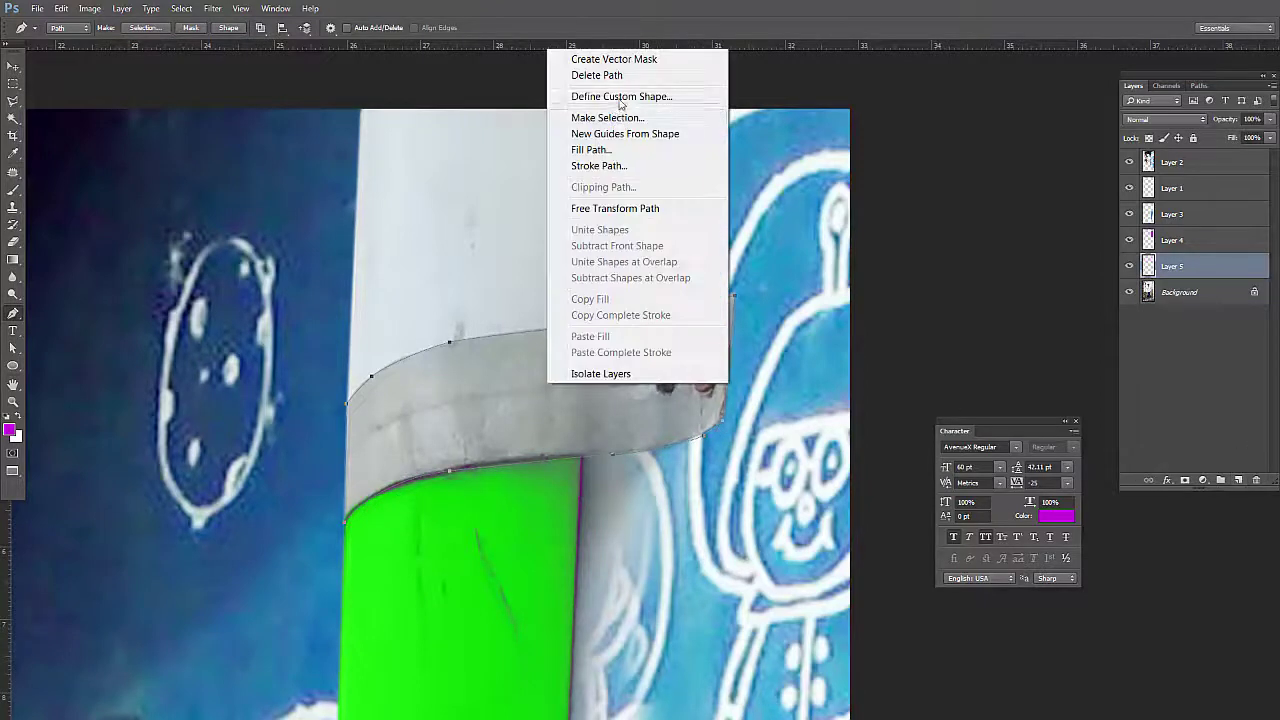
{"action": "left_click", "coordinate": [600, 114]}
{"action": "key", "text": "Return"}
{"action": "left_click", "coordinate": [646, 277]}
On Layer 5, choose dark purple, then raise saturation to turn the clamp yellow
{"action": "left_click", "coordinate": [1197, 293]}
{"action": "left_click", "coordinate": [1172, 266]}
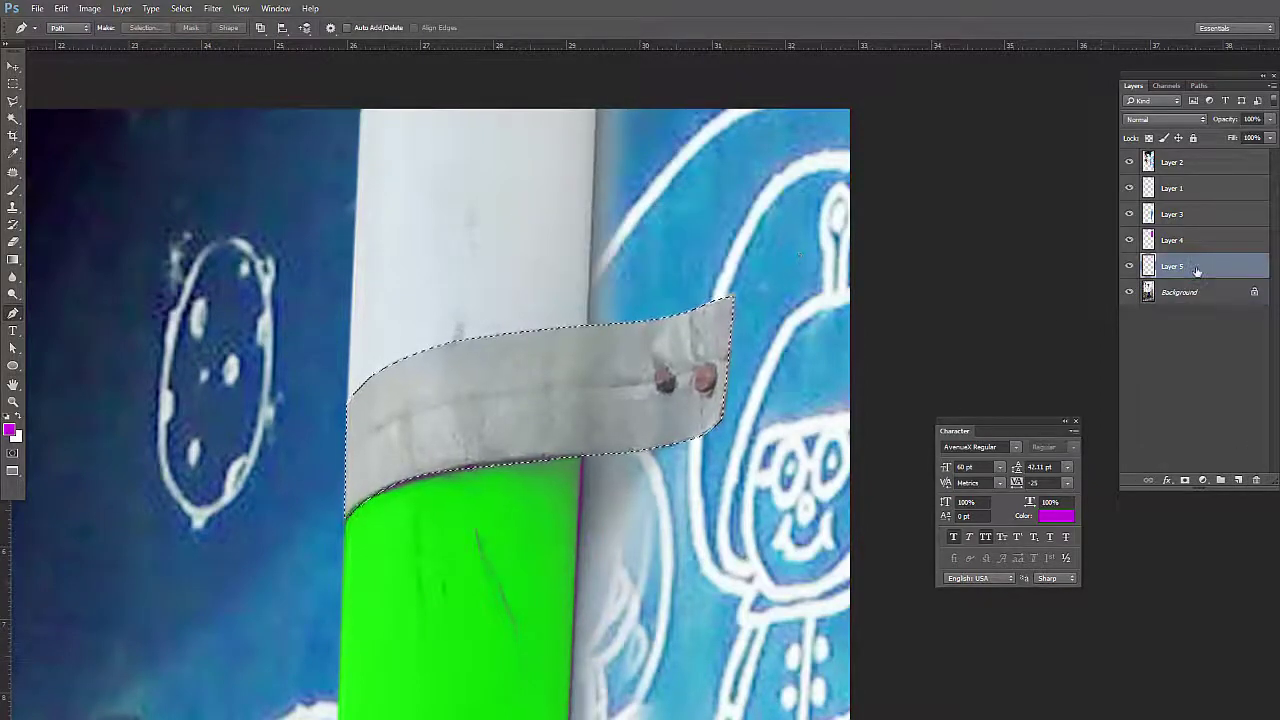
{"action": "left_click", "coordinate": [13, 430]}
{"action": "left_click", "coordinate": [1000, 330]}
{"action": "left_click", "coordinate": [1175, 162]}
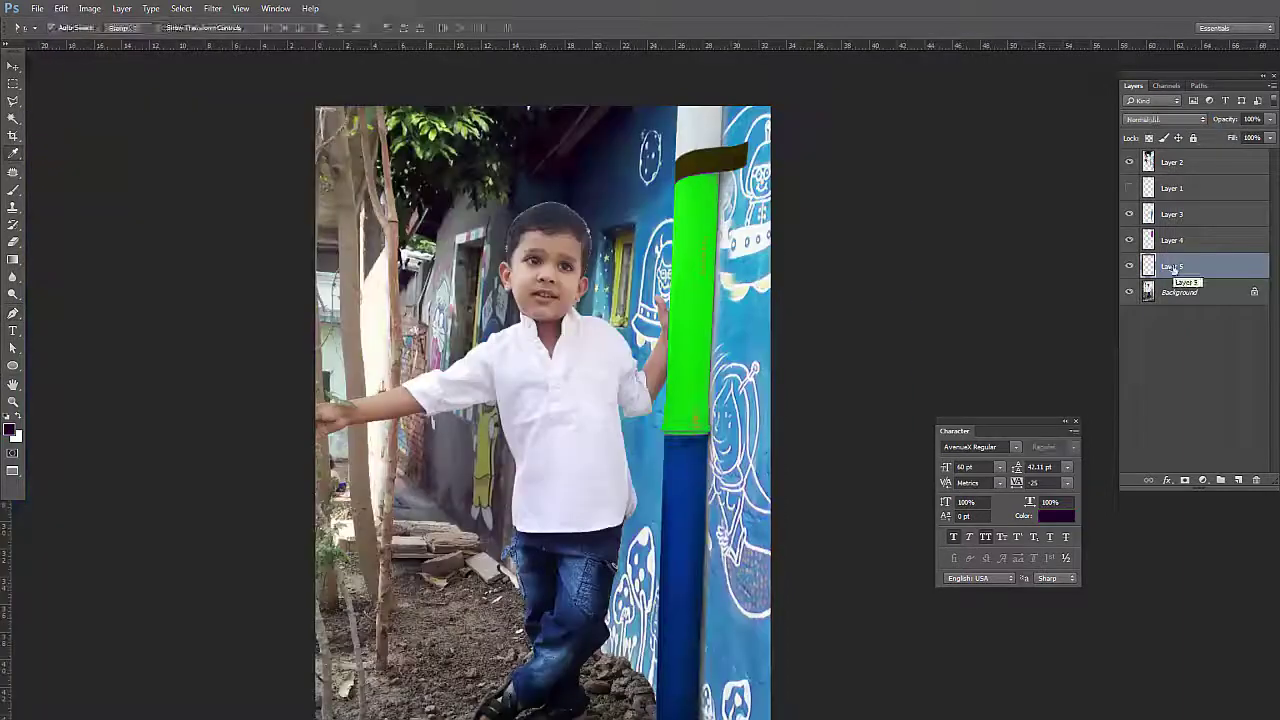
{"action": "left_click_drag", "start_coordinate": [1072, 441], "coordinate": [1090, 441]}
Apply the clamp's yellow Hue/Saturation change, then follow the trunk downward and zoom out
{"action": "key", "text": "Return"}
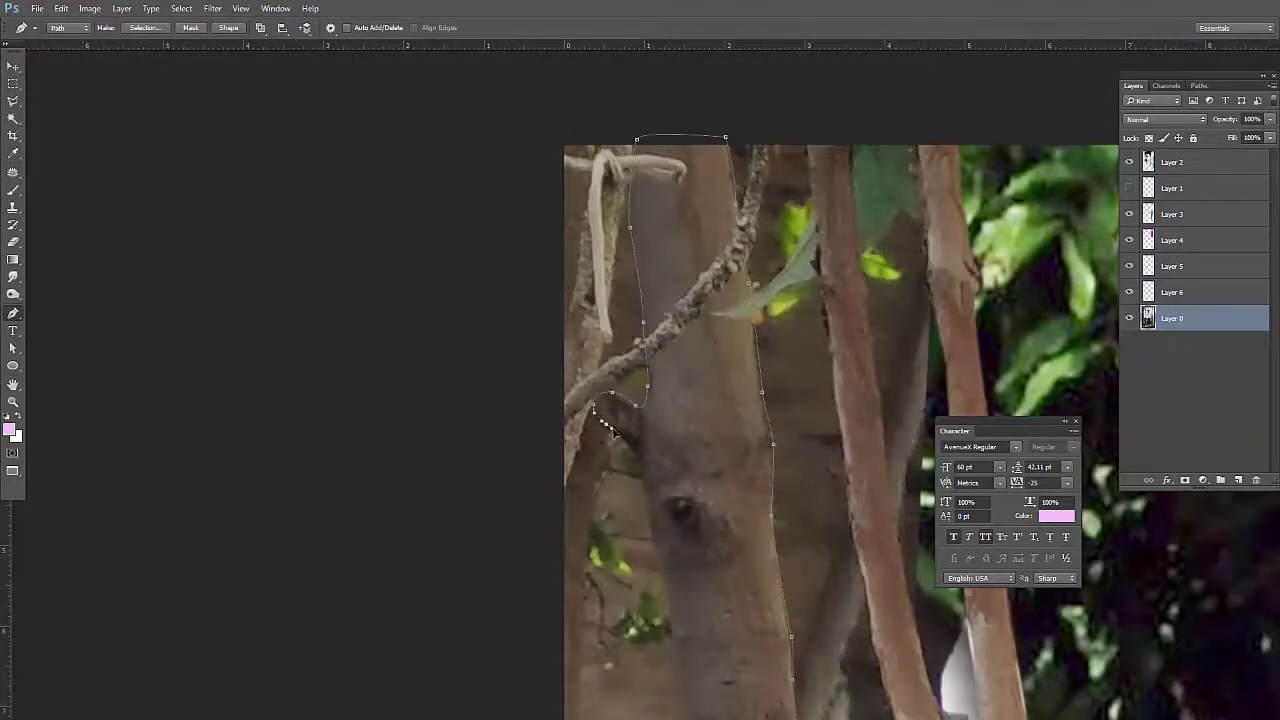
{"action": "left_click_drag", "start_coordinate": [656, 565], "coordinate": [660, 311]}
{"action": "left_click_drag", "start_coordinate": [689, 490], "coordinate": [686, 380]}
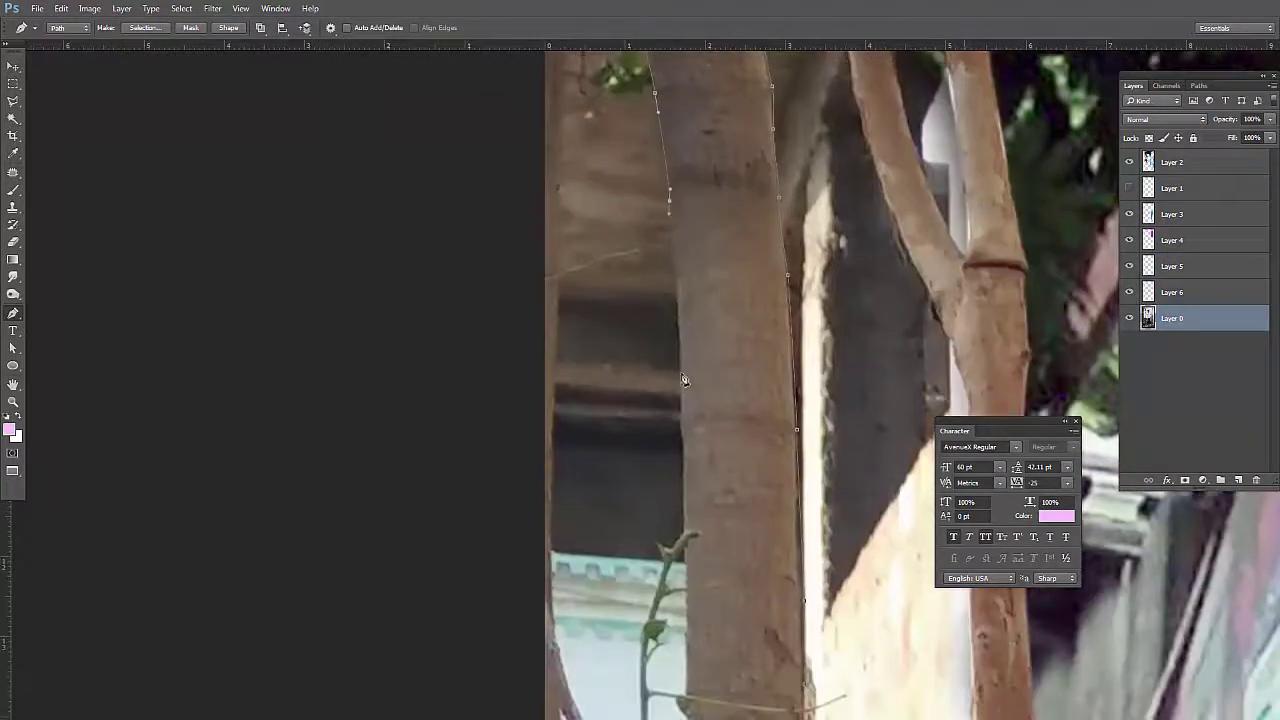
{"action": "left_click_drag", "start_coordinate": [686, 440], "coordinate": [684, 326]}
{"action": "left_click_drag", "start_coordinate": [678, 428], "coordinate": [648, 275]}
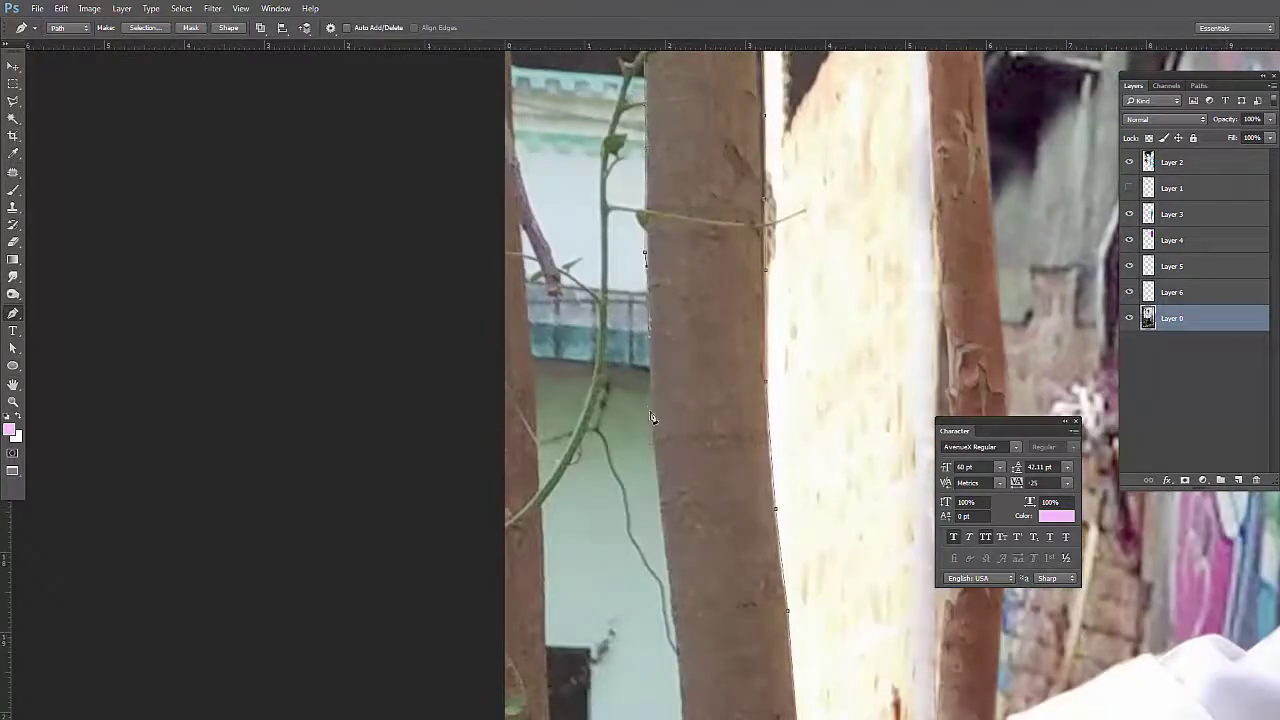
{"action": "mouse_move", "coordinate": [651, 418]}
{"action": "left_mouse_down"}
{"action": "mouse_move", "coordinate": [655, 220]}
{"action": "mouse_move", "coordinate": [651, 354]}
{"action": "left_mouse_up"}
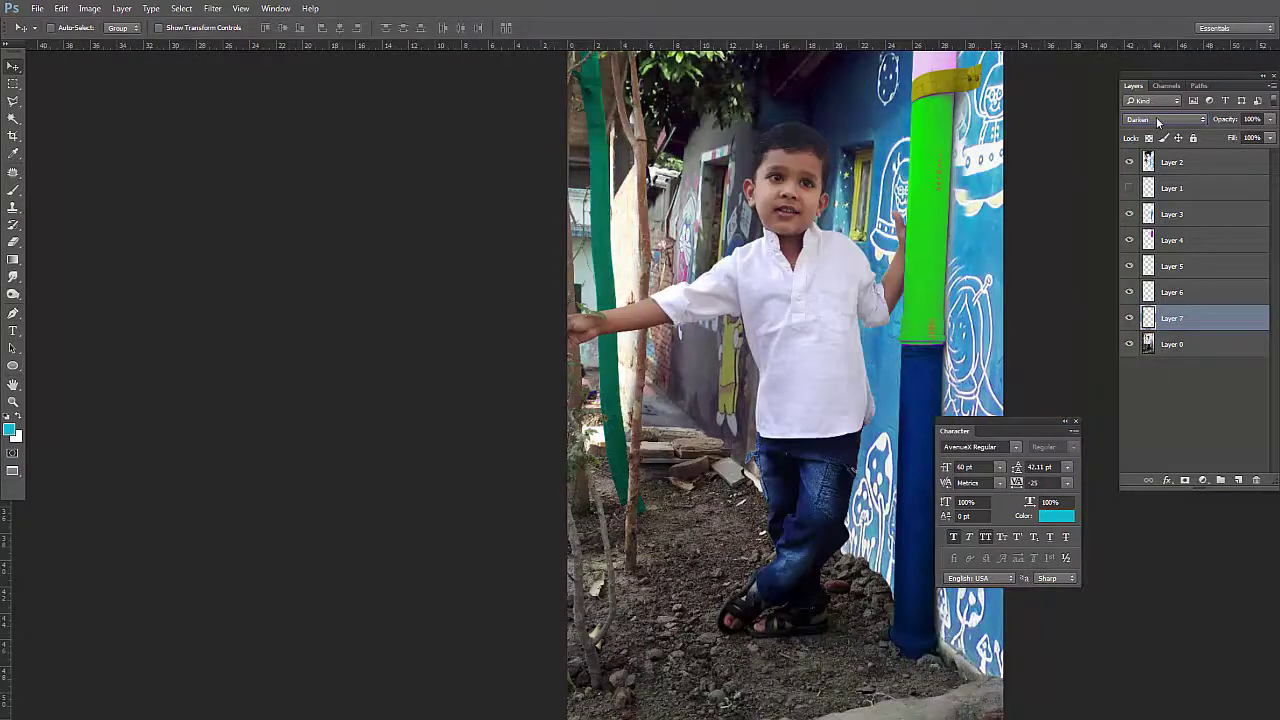
{"action": "key", "text": "ctrl+minus"}
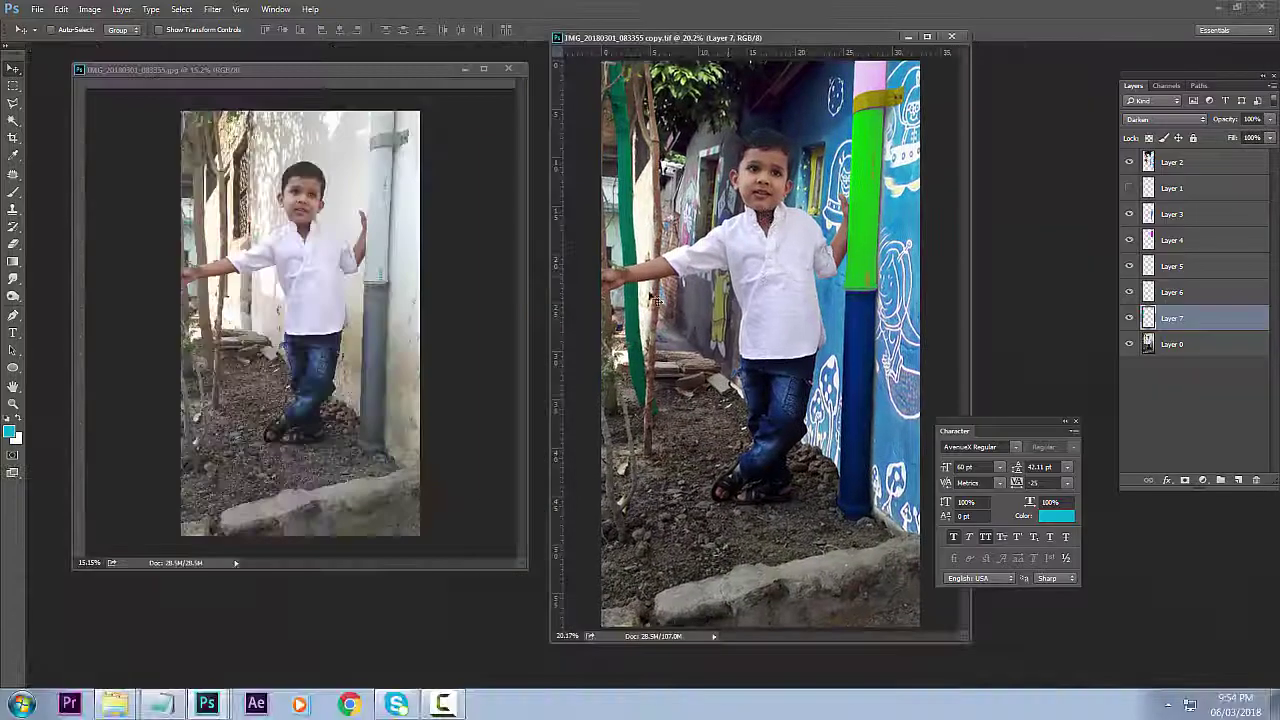
Switch to the Pen tool and maximize the document window
{"action": "scroll", "coordinate": [283, 302], "scroll_direction": "up", "scroll_amount": 3}
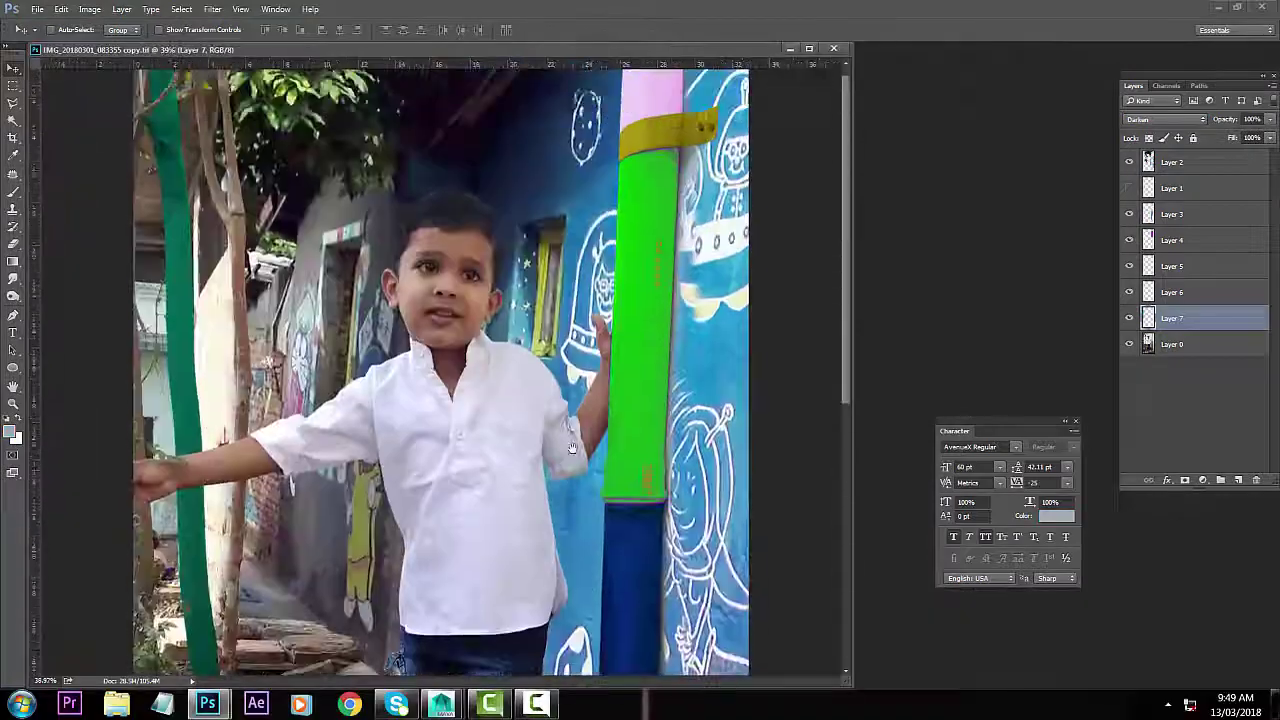
{"action": "scroll", "coordinate": [330, 380], "scroll_direction": "up", "scroll_amount": 2}
{"action": "key", "text": "p"}
{"action": "scroll", "coordinate": [332, 440], "scroll_direction": "up", "scroll_amount": 2}
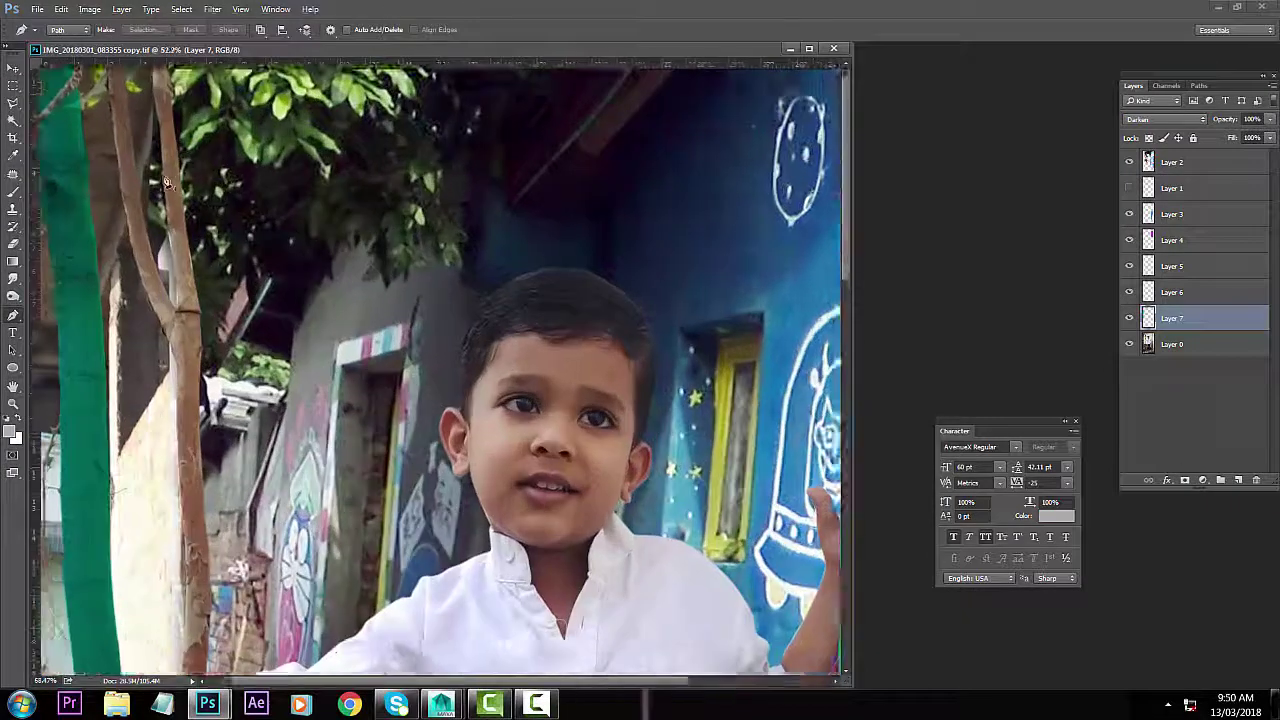
{"action": "scroll", "coordinate": [332, 300], "scroll_direction": "up", "scroll_amount": 1}
{"action": "left_click", "coordinate": [809, 48]}
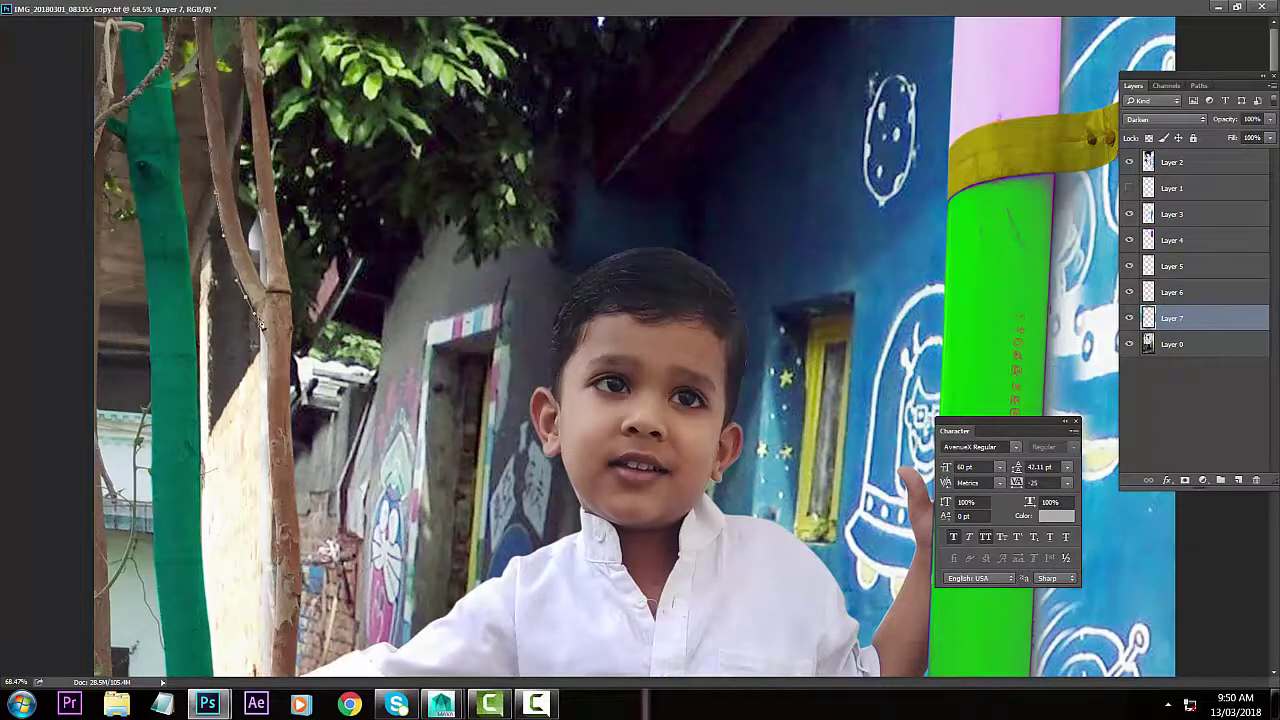
Bring the left-hand trunks into view and select the top layer
{"action": "scroll", "coordinate": [240, 300], "scroll_direction": "up", "scroll_amount": 1}
{"action": "scroll", "coordinate": [207, 348], "scroll_direction": "down", "scroll_amount": 2}
{"action": "scroll", "coordinate": [212, 380], "scroll_direction": "down", "scroll_amount": 1}
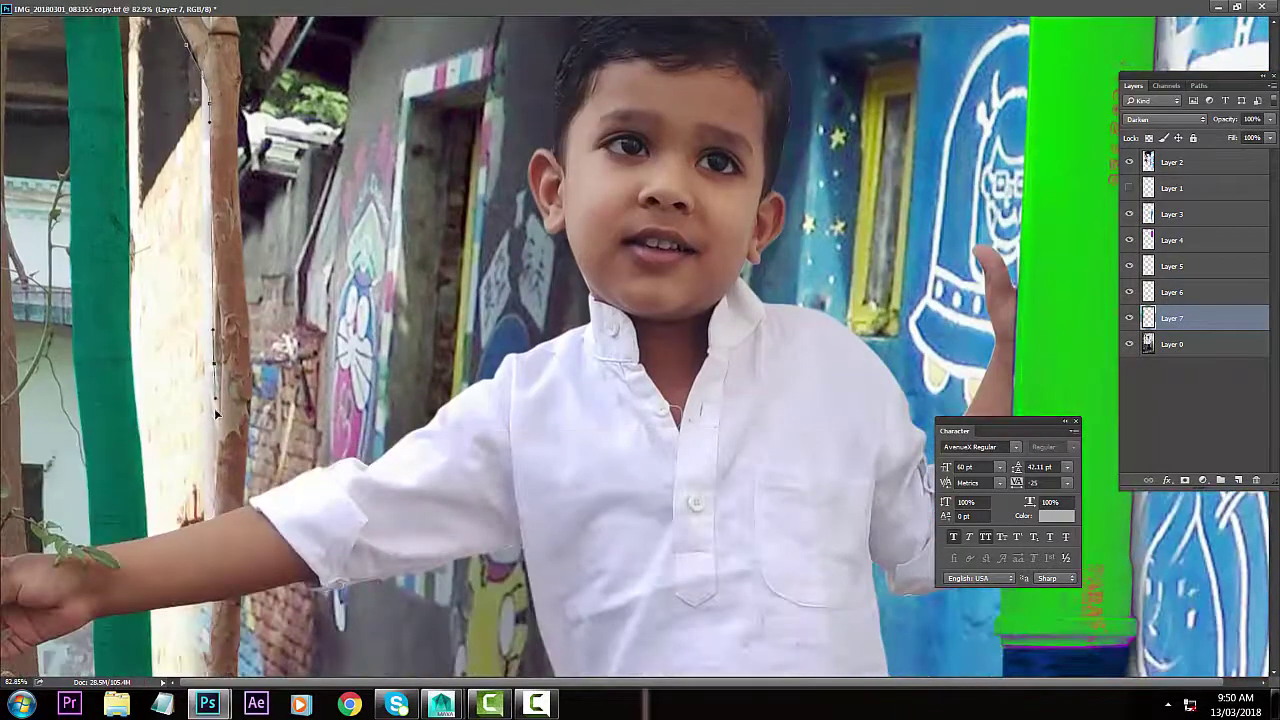
{"action": "scroll", "coordinate": [212, 330], "scroll_direction": "down", "scroll_amount": 1}
{"action": "scroll", "coordinate": [210, 296], "scroll_direction": "down", "scroll_amount": 2}
{"action": "scroll", "coordinate": [210, 296], "scroll_direction": "down", "scroll_amount": 2}
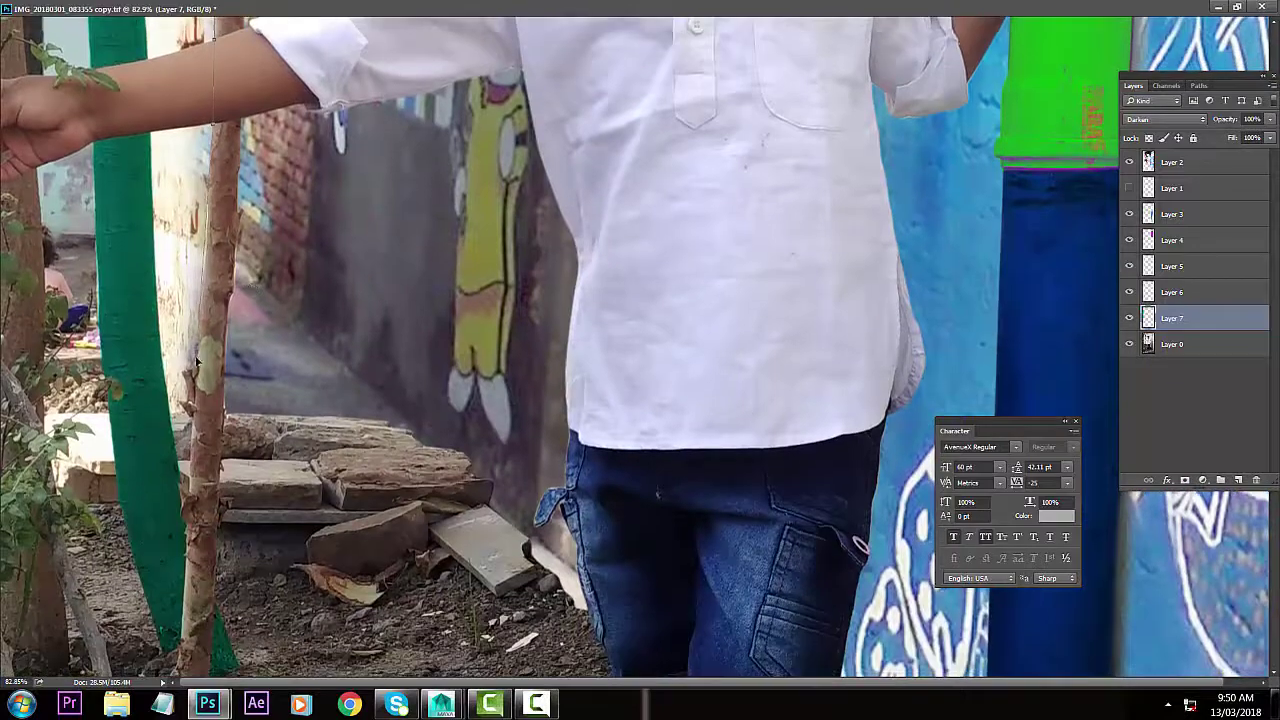
{"action": "scroll", "coordinate": [188, 375], "scroll_direction": "up", "scroll_amount": 2}
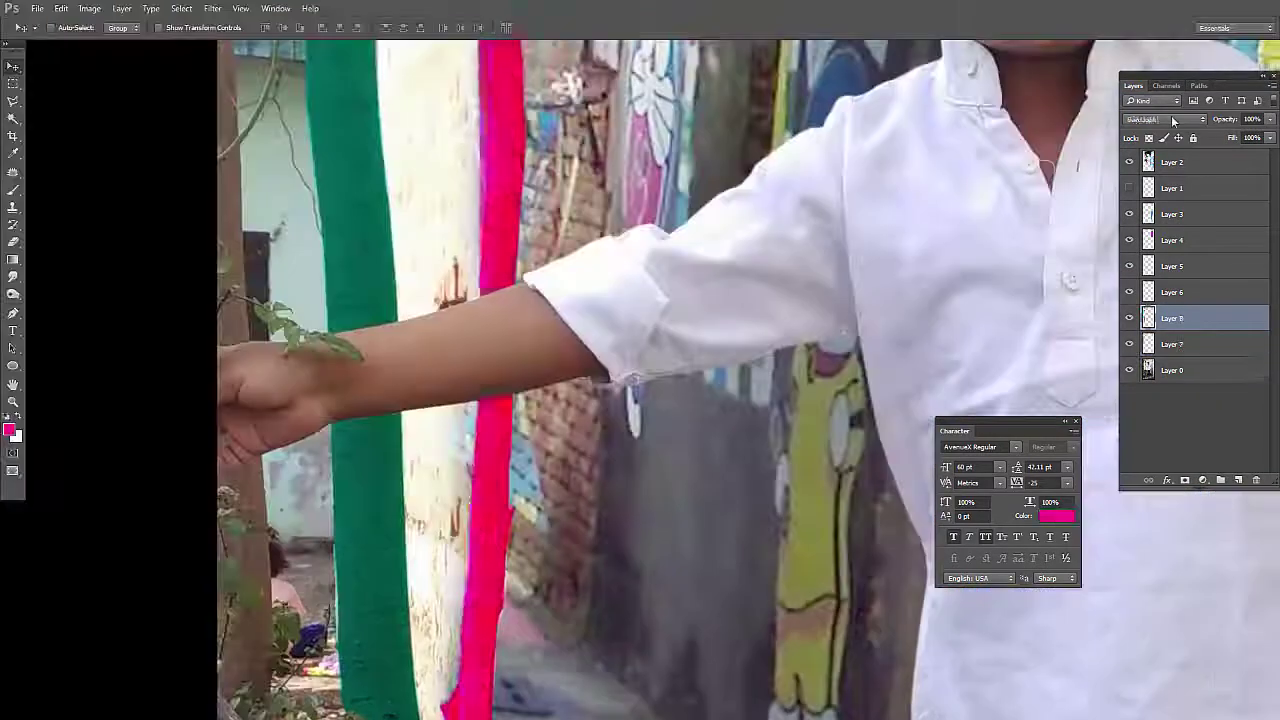
{"action": "scroll", "coordinate": [619, 487], "scroll_direction": "up", "scroll_amount": 1}
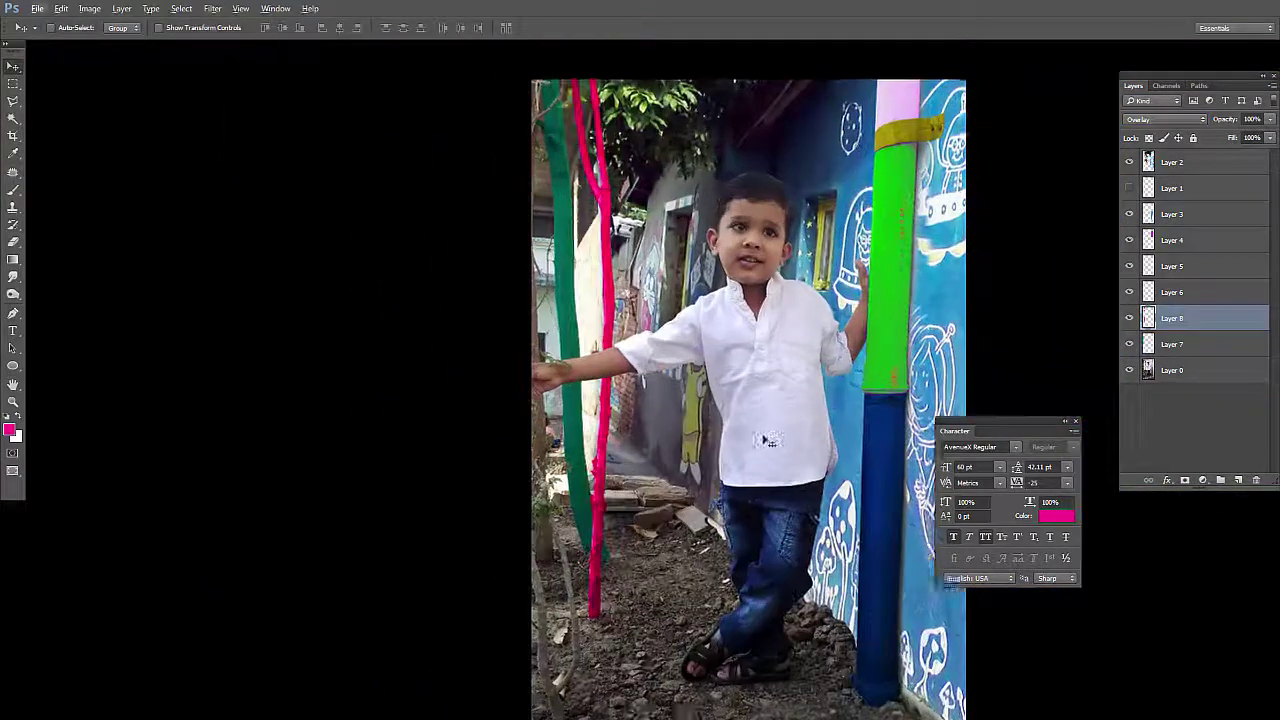
{"action": "left_click_drag", "start_coordinate": [720, 411], "coordinate": [600, 428]}
{"action": "key", "text": "alt+period"}
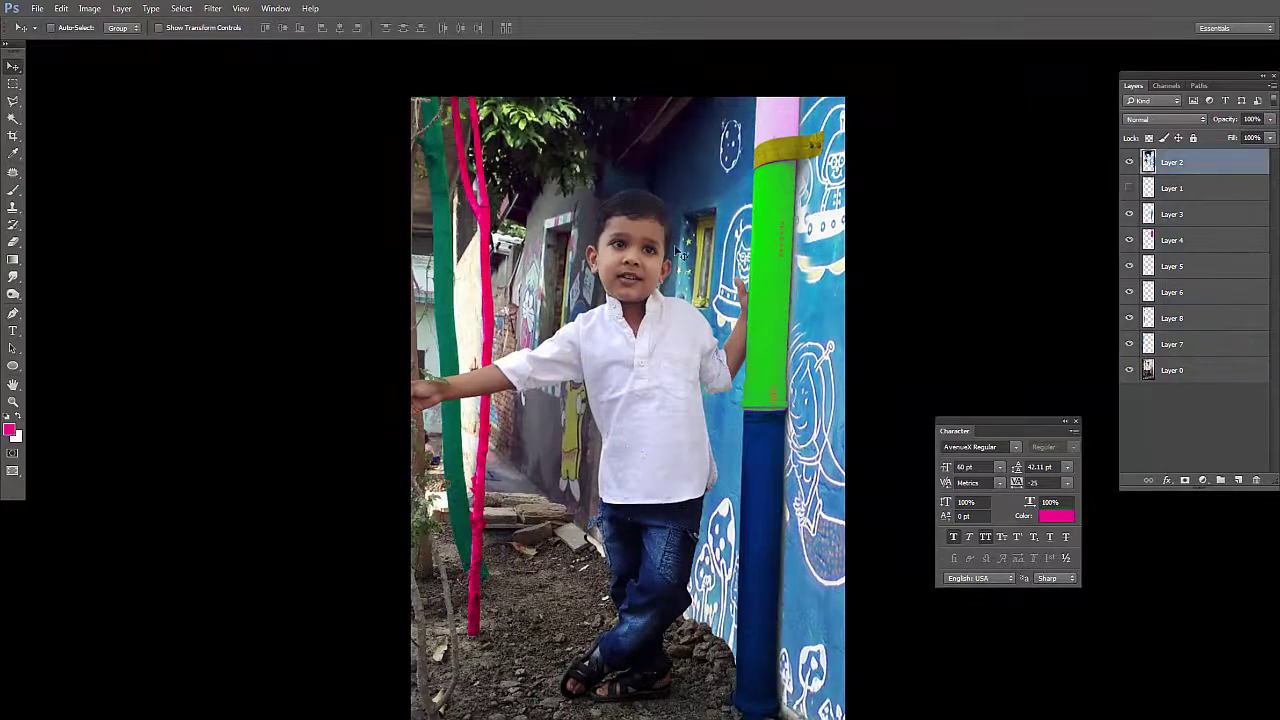
Feather the lasso selection of the treetop leaves and shift their hue
{"action": "key", "text": "l"}
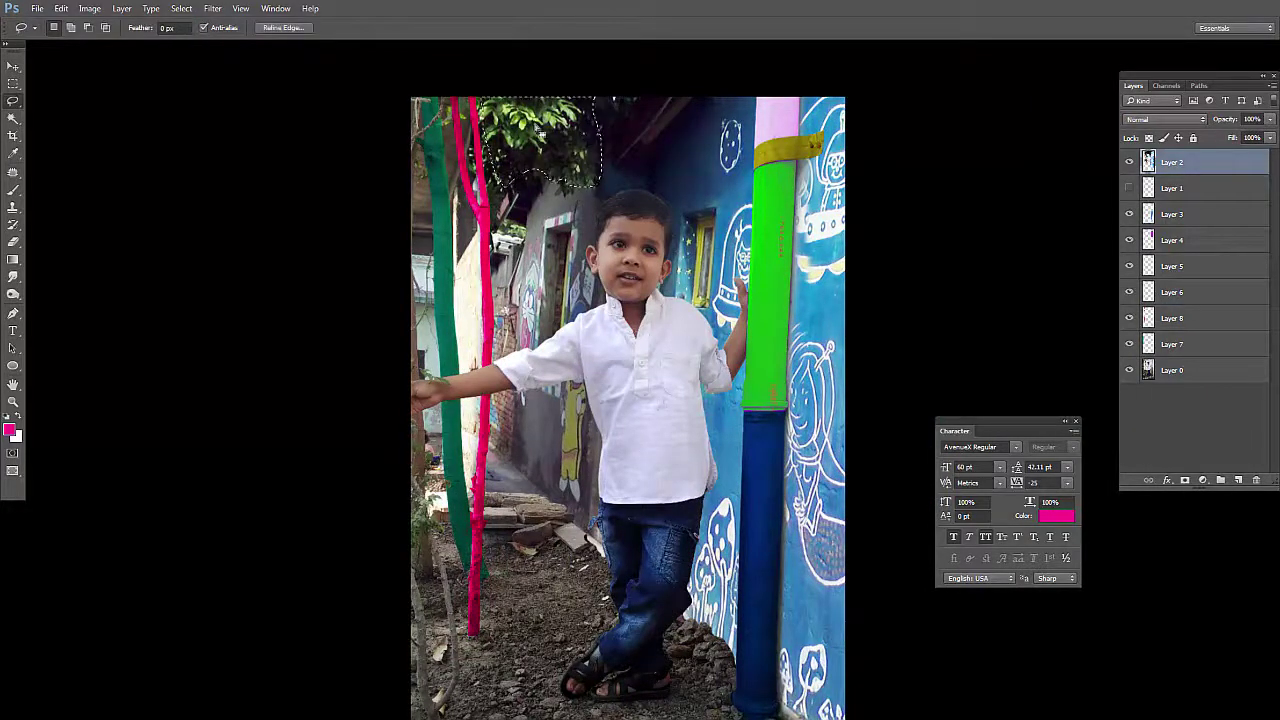
{"action": "key", "text": "shift+F6"}
{"action": "key", "text": "Return"}
{"action": "key", "text": "ctrl+u"}
{"action": "mouse_move", "coordinate": [1037, 407]}
{"action": "left_mouse_down"}
{"action": "mouse_move", "coordinate": [1000, 413]}
{"action": "mouse_move", "coordinate": [1020, 409]}
{"action": "left_mouse_up"}
{"action": "key", "text": "Return"}
Reduce yellow in the leaves with Color Balance, then add a new layer and reapply Hue/Saturation
{"action": "key", "text": "ctrl+b"}
{"action": "left_click_drag", "start_coordinate": [940, 500], "coordinate": [908, 503]}
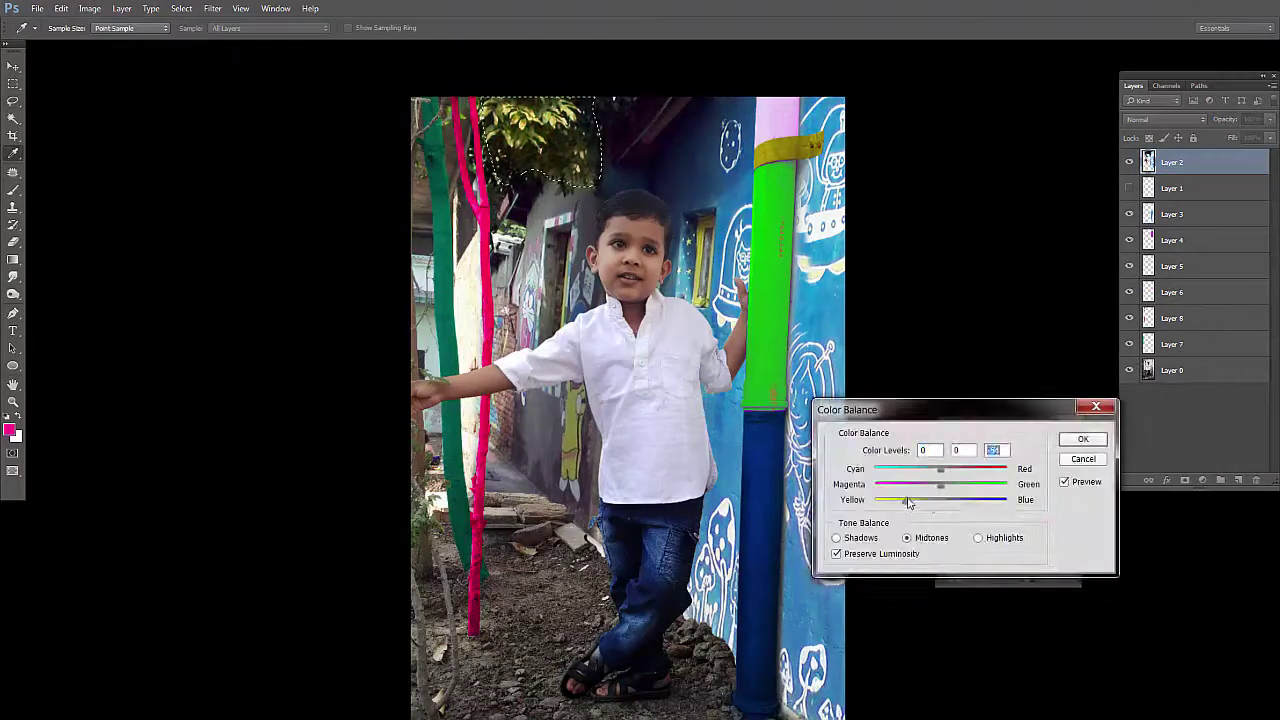
{"action": "key", "text": "Return"}
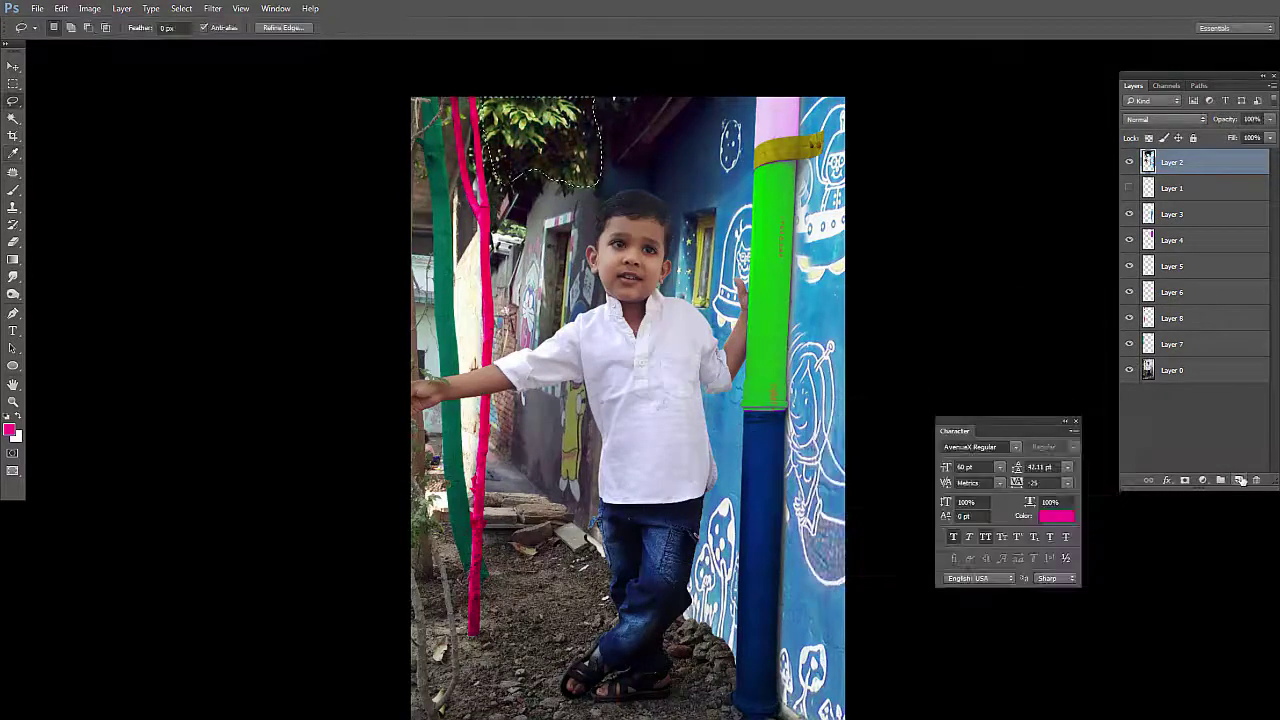
{"action": "left_click", "coordinate": [1240, 481]}
{"action": "key", "text": "i"}
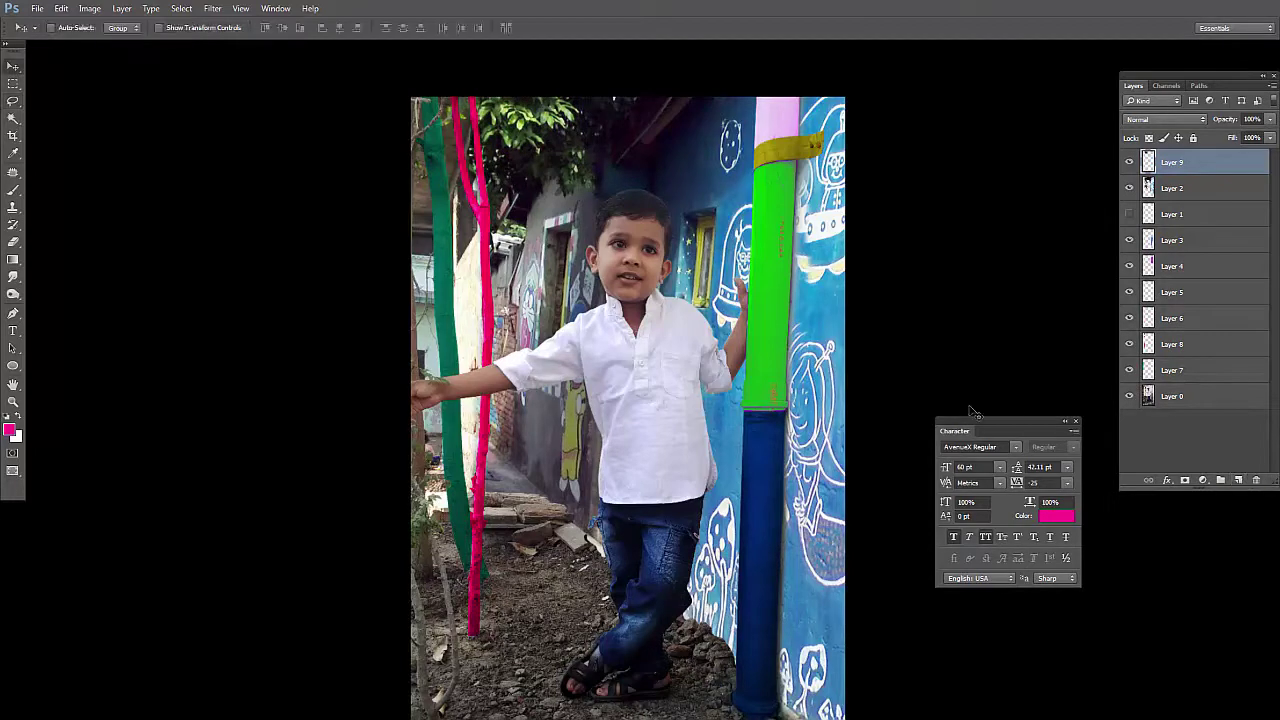
{"action": "key", "text": "ctrl+u"}
{"action": "left_click", "coordinate": [1184, 360]}
Adjust Color Balance on the new layer and blend it as Hard Mix at 54% opacity
{"action": "key", "text": "ctrl+b"}
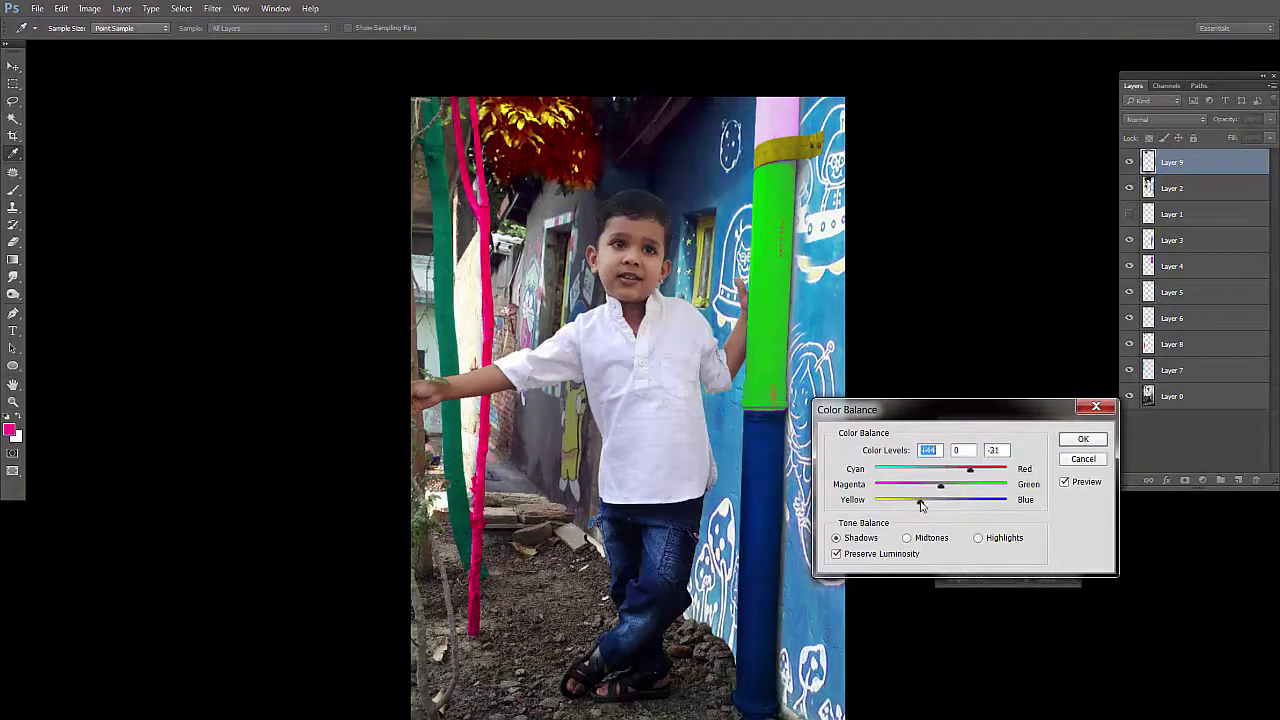
{"action": "scroll", "coordinate": [1158, 121], "scroll_direction": "down", "scroll_amount": 4}
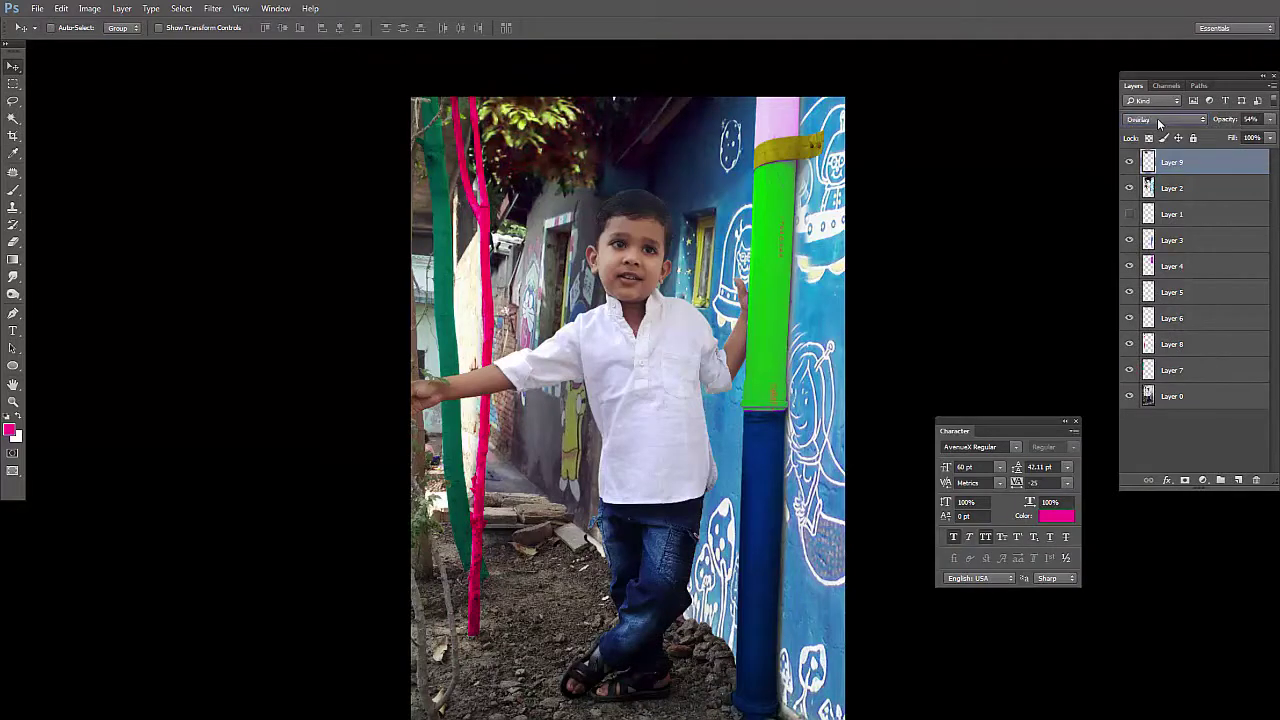
{"action": "scroll", "coordinate": [1158, 121], "scroll_direction": "down", "scroll_amount": 4}
{"action": "scroll", "coordinate": [1158, 121], "scroll_direction": "down", "scroll_amount": 3}
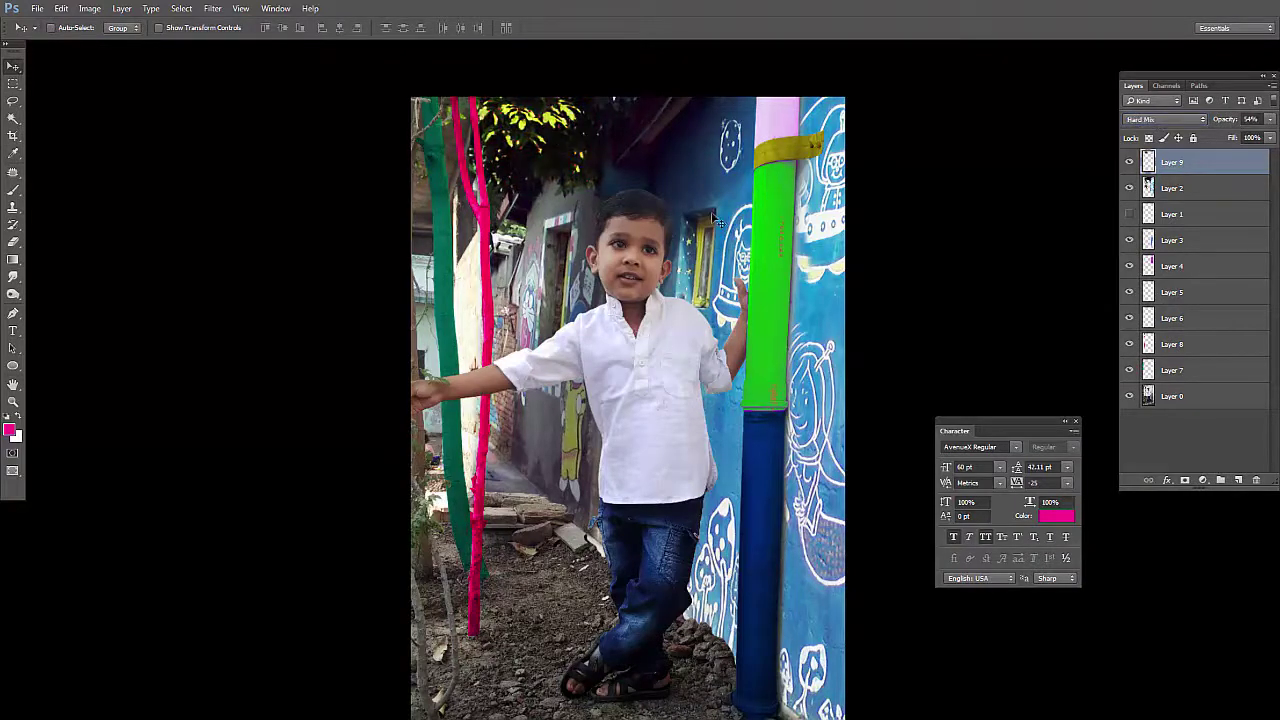
{"action": "scroll", "coordinate": [688, 468], "scroll_direction": "down", "scroll_amount": 2}
{"action": "scroll", "coordinate": [571, 410], "scroll_direction": "up", "scroll_amount": 2}
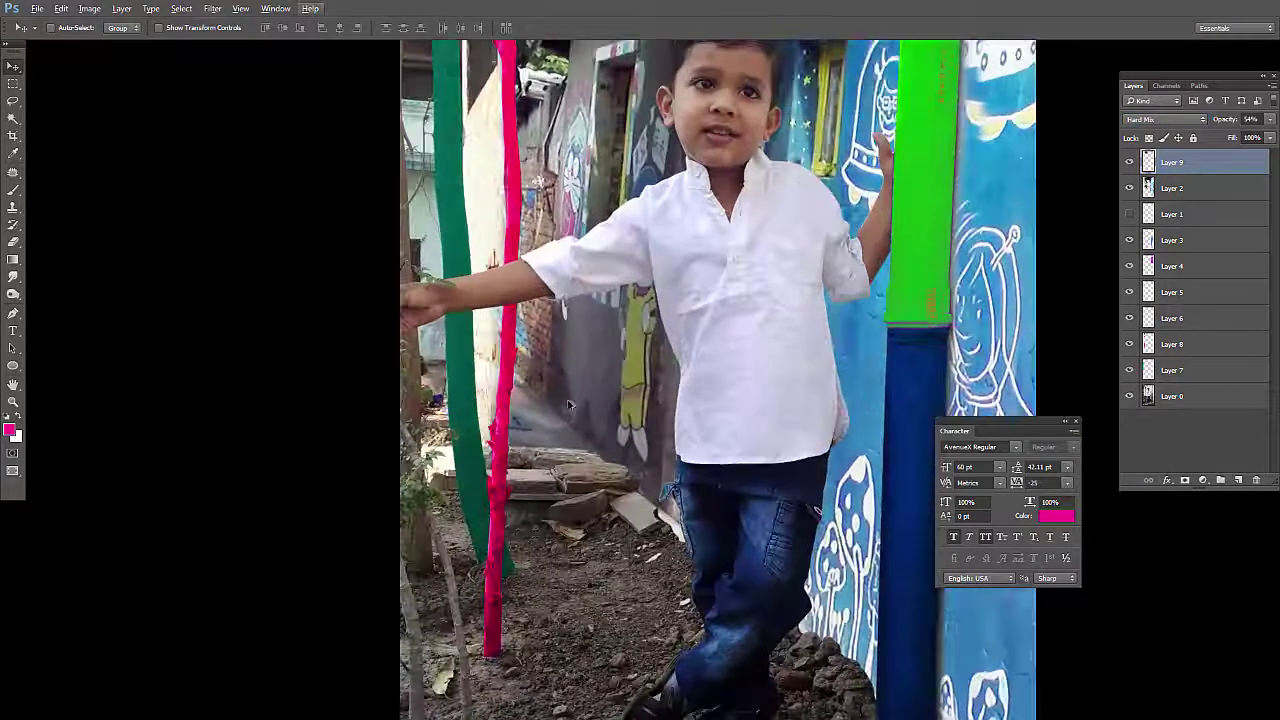
{"action": "scroll", "coordinate": [571, 412], "scroll_direction": "up", "scroll_amount": 1}
{"action": "scroll", "coordinate": [571, 414], "scroll_direction": "up", "scroll_amount": 1}
{"action": "scroll", "coordinate": [571, 416], "scroll_direction": "up", "scroll_amount": 1}
Select the base photo layer and pen-trace an outline around the thin trunk
{"action": "scroll", "coordinate": [414, 523], "scroll_direction": "up", "scroll_amount": 2}
{"action": "right_click", "coordinate": [414, 523]}
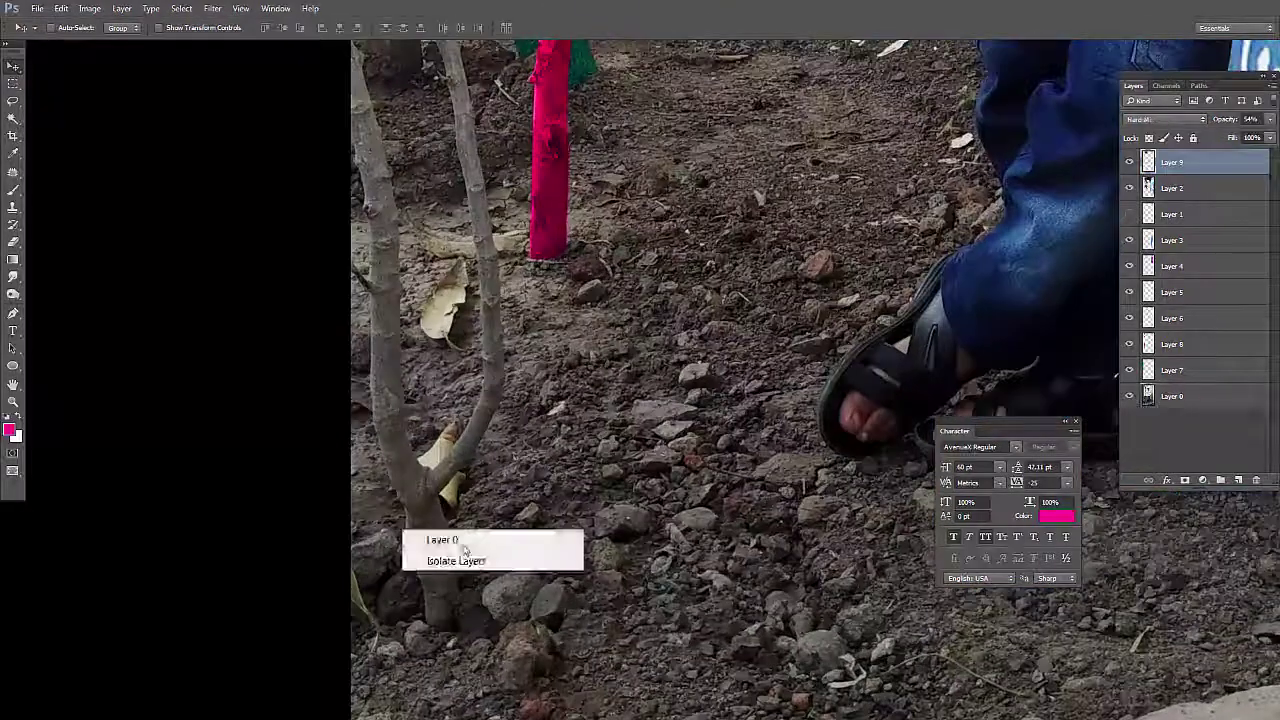
{"action": "left_click", "coordinate": [440, 536]}
{"action": "key", "text": "p"}
{"action": "scroll", "coordinate": [463, 597], "scroll_direction": "up", "scroll_amount": 2}
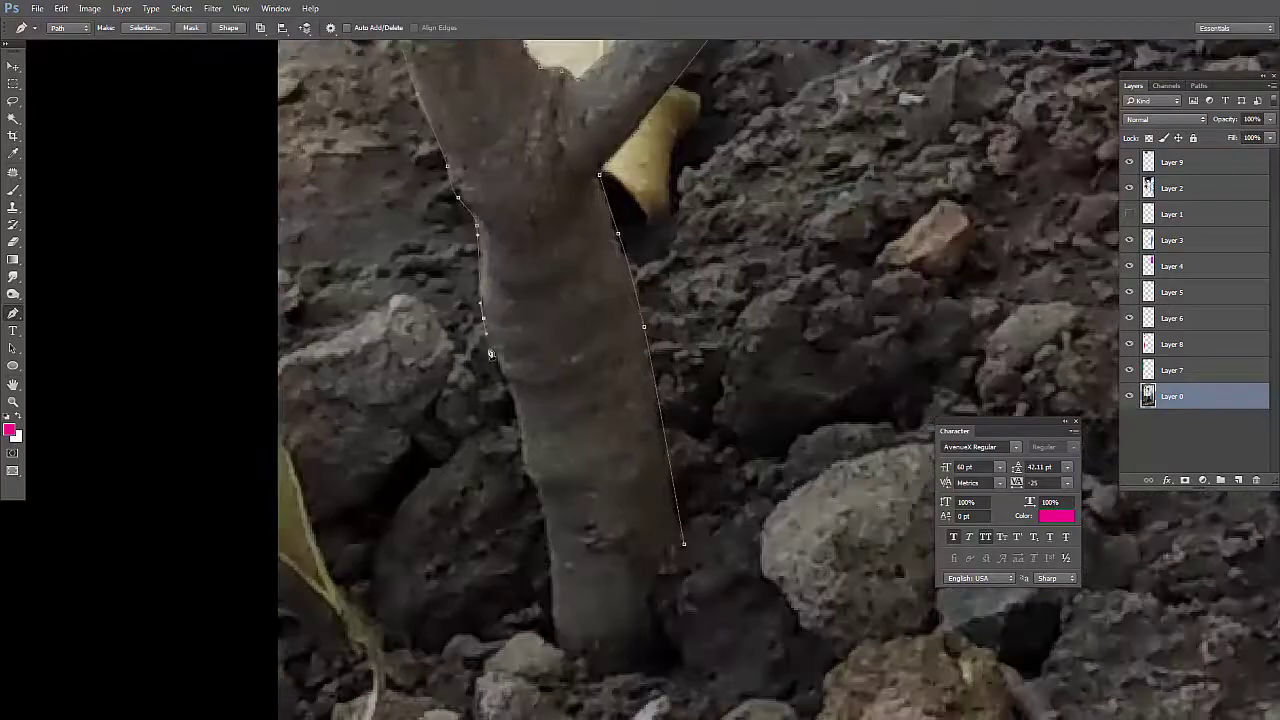
{"action": "left_click", "coordinate": [586, 666]}
{"action": "left_click", "coordinate": [636, 675]}
{"action": "left_click", "coordinate": [658, 647]}
{"action": "left_click", "coordinate": [684, 545]}
Add a new layer and turn the trunk path into a selection
{"action": "left_click", "coordinate": [1238, 480]}
{"action": "right_click", "coordinate": [564, 360]}
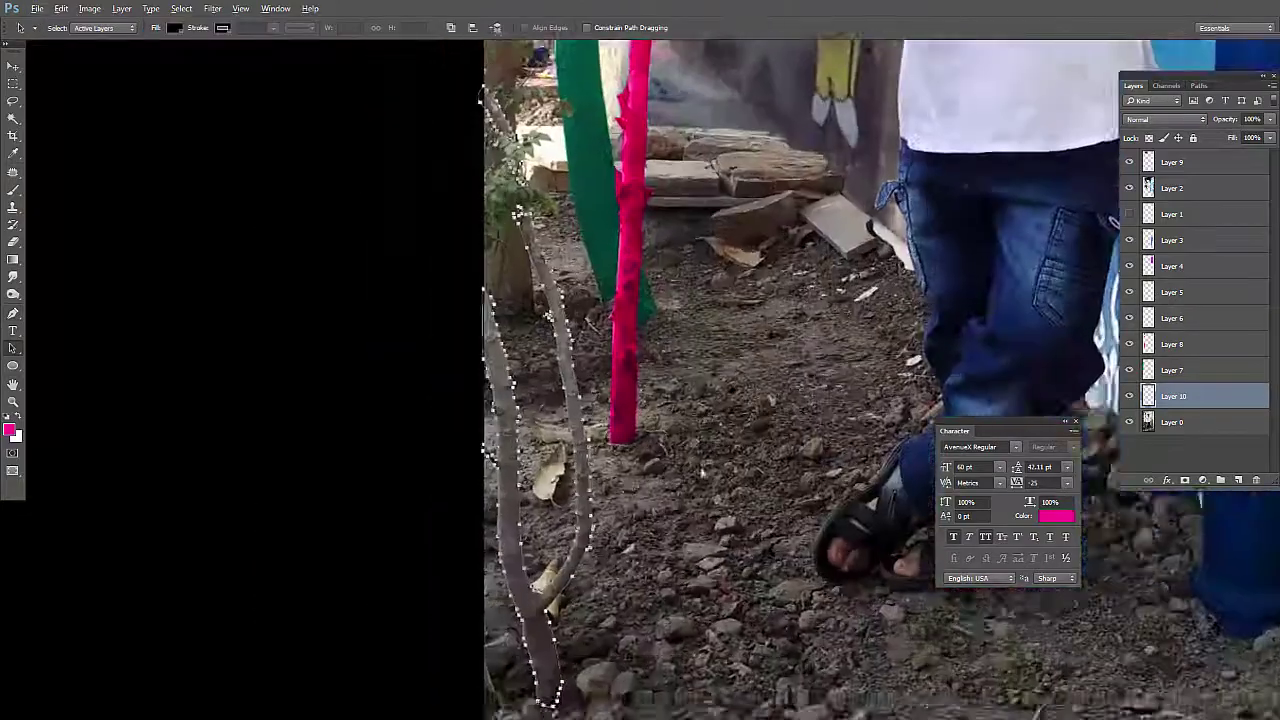
{"action": "right_click", "coordinate": [542, 86]}
{"action": "left_click", "coordinate": [590, 149]}
{"action": "left_click", "coordinate": [711, 207]}
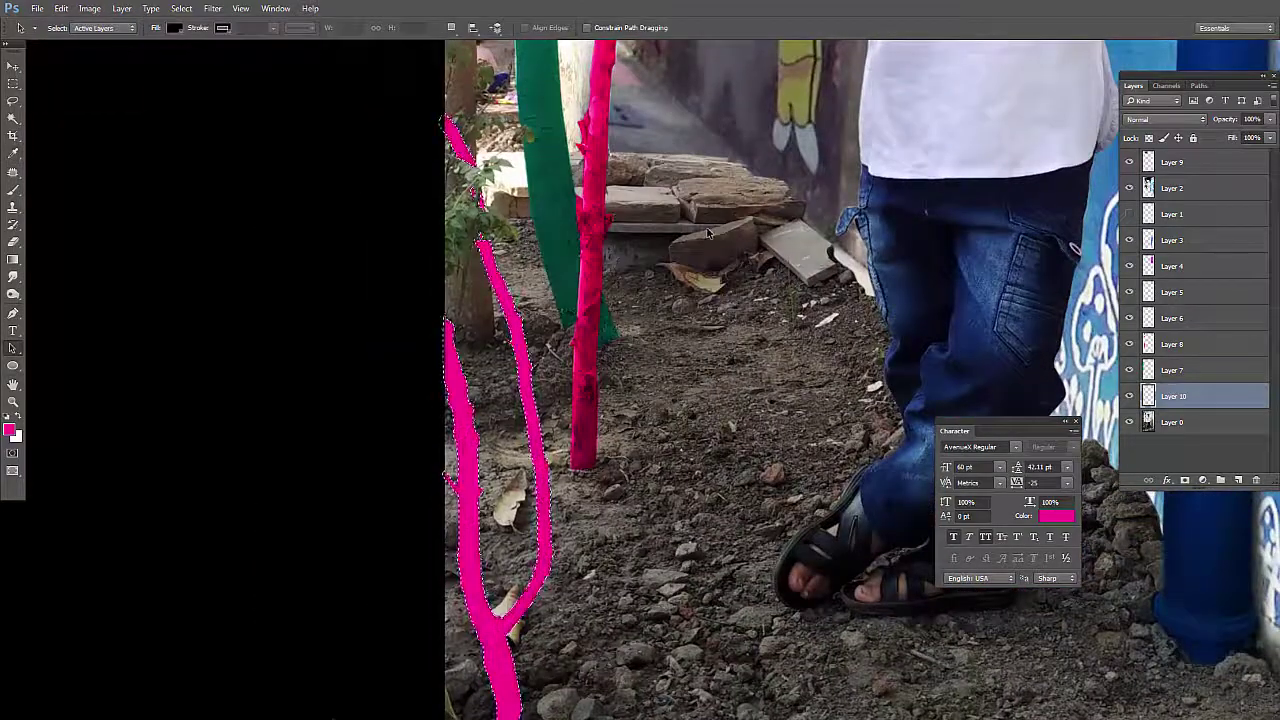
Fill the trunk selection with green and deselect
{"action": "left_click", "coordinate": [10, 430]}
{"action": "left_click", "coordinate": [1050, 303]}
{"action": "left_click", "coordinate": [1001, 175]}
{"action": "left_click", "coordinate": [1169, 159]}
{"action": "key", "text": "alt+BackSpace"}
{"action": "key", "text": "ctrl+d"}
Blend the green layer as Color Dodge at 79% opacity and fit the photo on screen
{"action": "key", "text": "v"}
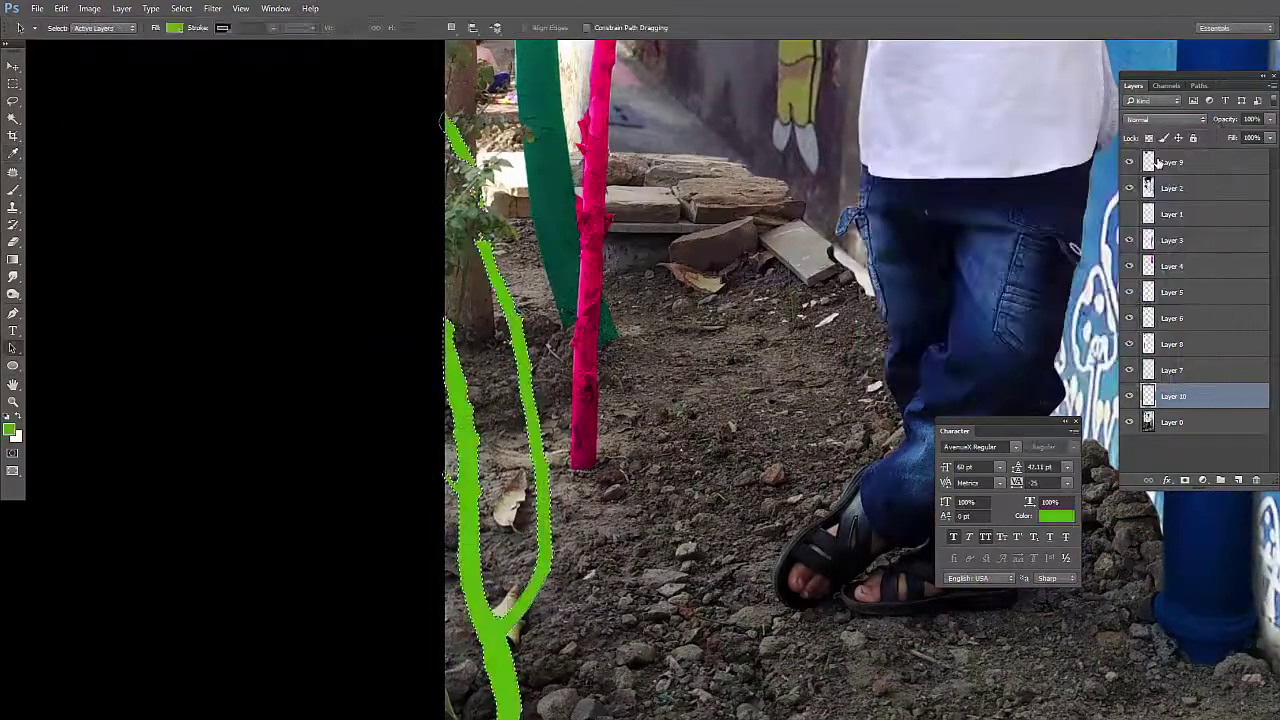
{"action": "left_click", "coordinate": [1165, 120]}
{"action": "scroll", "coordinate": [1164, 115], "scroll_direction": "down", "scroll_amount": 3}
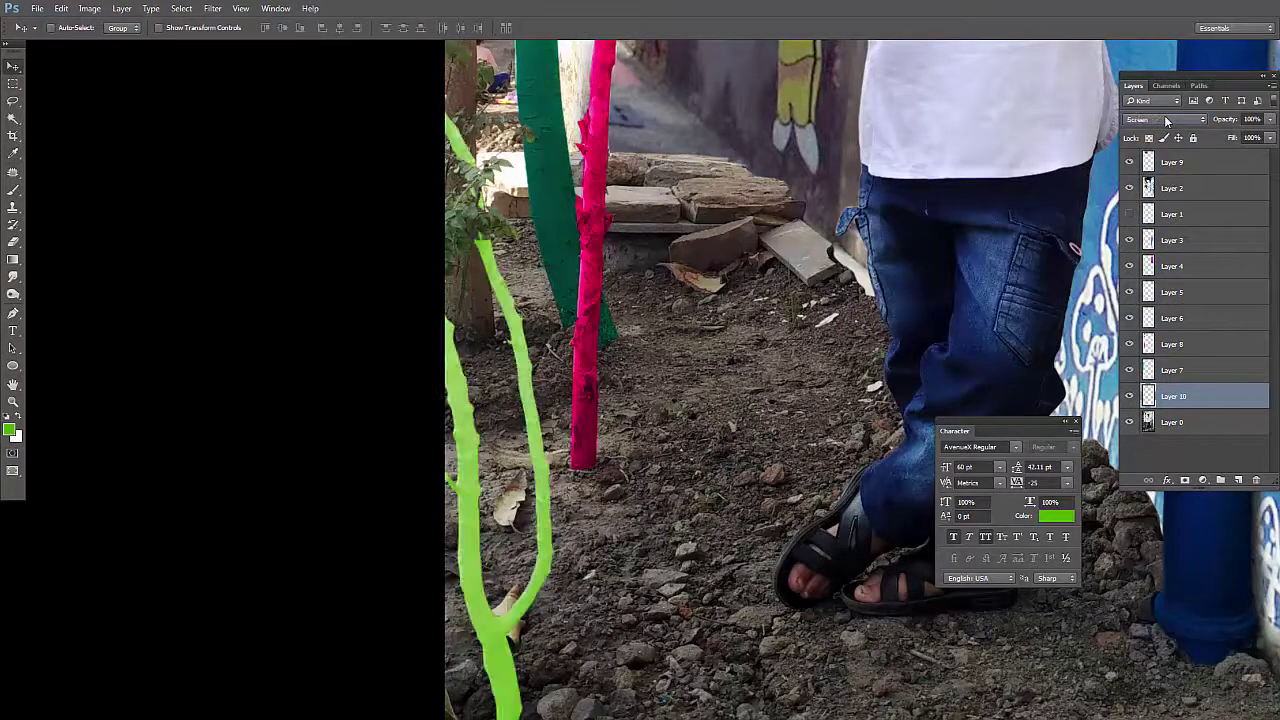
{"action": "scroll", "coordinate": [1164, 115], "scroll_direction": "down", "scroll_amount": 3}
{"action": "left_click_drag", "start_coordinate": [1271, 118], "coordinate": [1262, 118]}
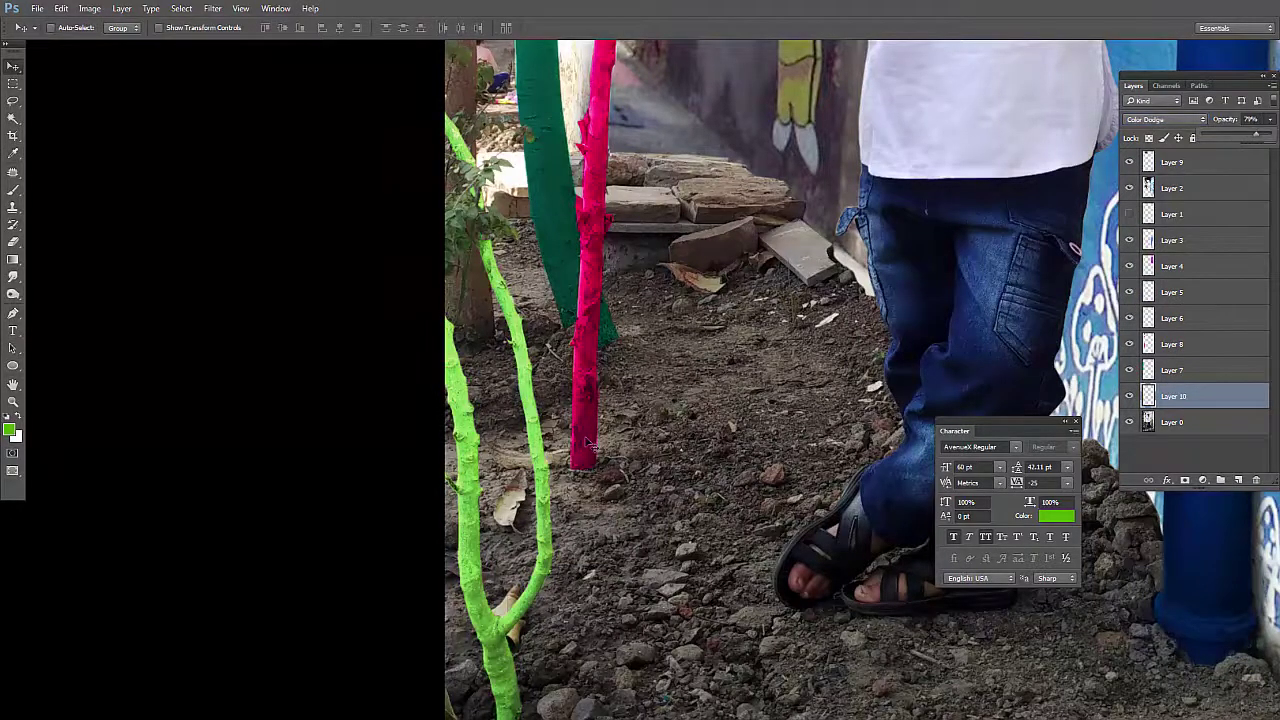
{"action": "key", "text": "ctrl+0"}
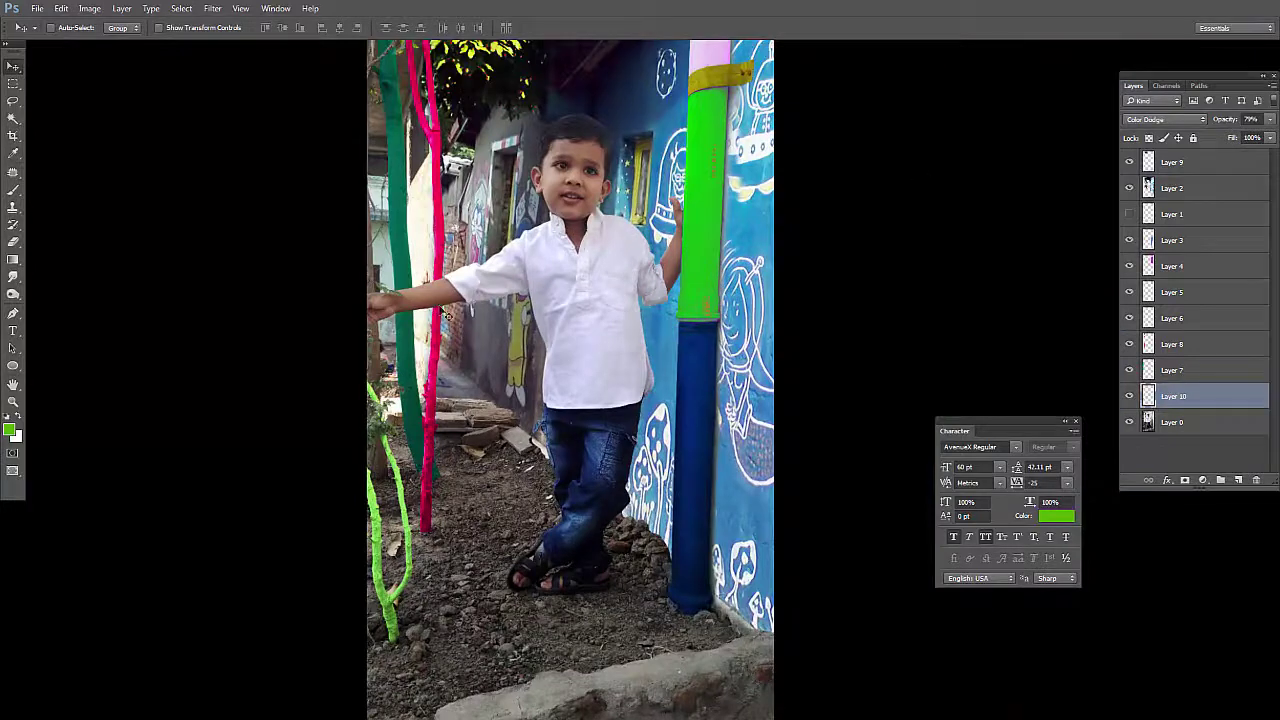
{"action": "left_click", "coordinate": [447, 313], "text": "ctrl"}
Shift the pink pole's hue to orange with Hue/Saturation and zoom out
{"action": "key", "text": "ctrl+u"}
{"action": "left_click_drag", "start_coordinate": [1036, 406], "coordinate": [1078, 398]}
{"action": "key", "text": "Return"}
{"action": "key", "text": "v"}
{"action": "key", "text": "ctrl+minus"}
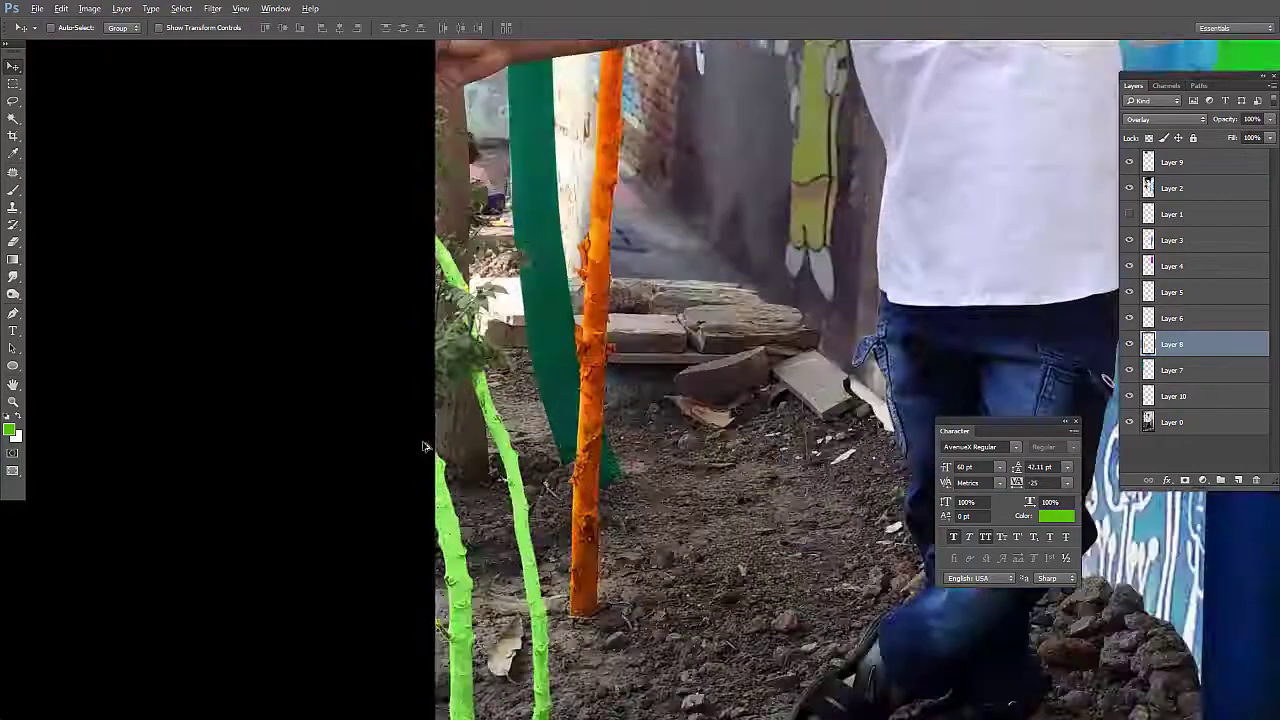
On the base photo layer, pen-trace the stump beside the green trunk
{"action": "scroll", "coordinate": [445, 404], "scroll_direction": "up", "scroll_amount": 6}
{"action": "left_click", "coordinate": [517, 428], "text": "ctrl"}
{"action": "key", "text": "p"}
{"action": "left_click", "coordinate": [517, 424]}
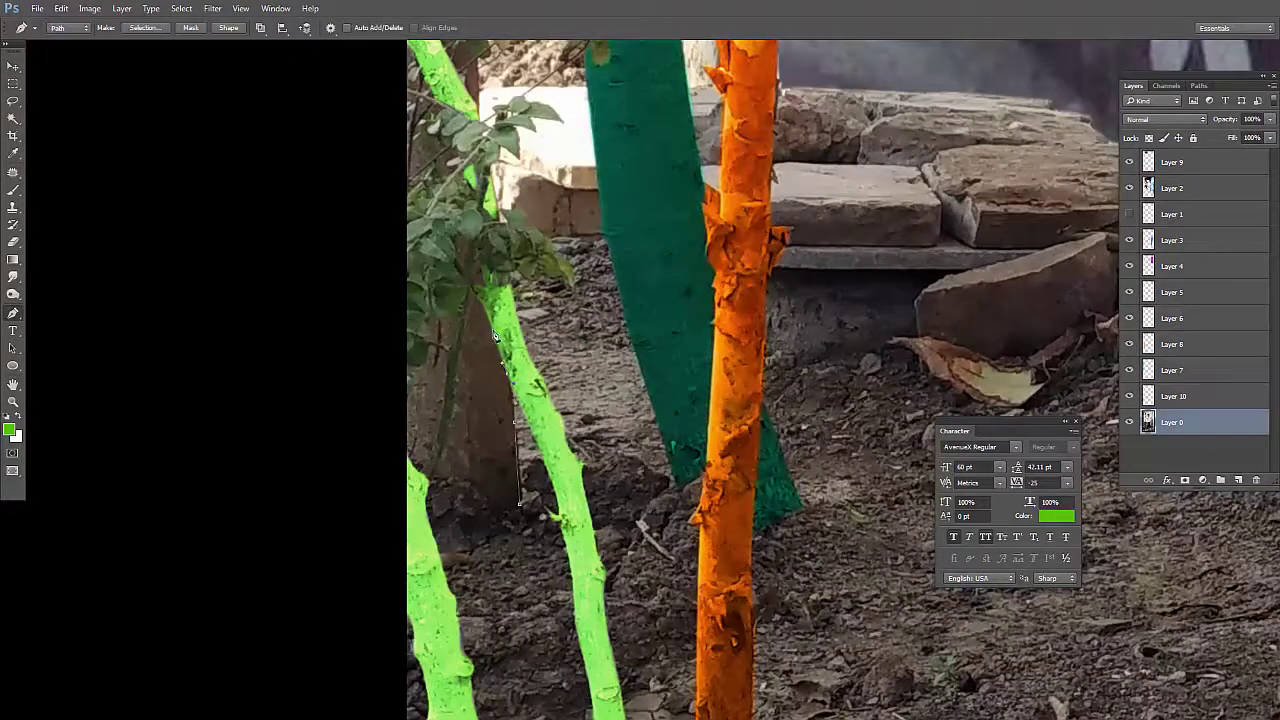
{"action": "left_click", "coordinate": [459, 355]}
{"action": "left_click", "coordinate": [433, 481]}
{"action": "left_click", "coordinate": [488, 514]}
{"action": "left_click", "coordinate": [506, 512]}
{"action": "left_click_drag", "start_coordinate": [448, 362], "coordinate": [424, 458]}
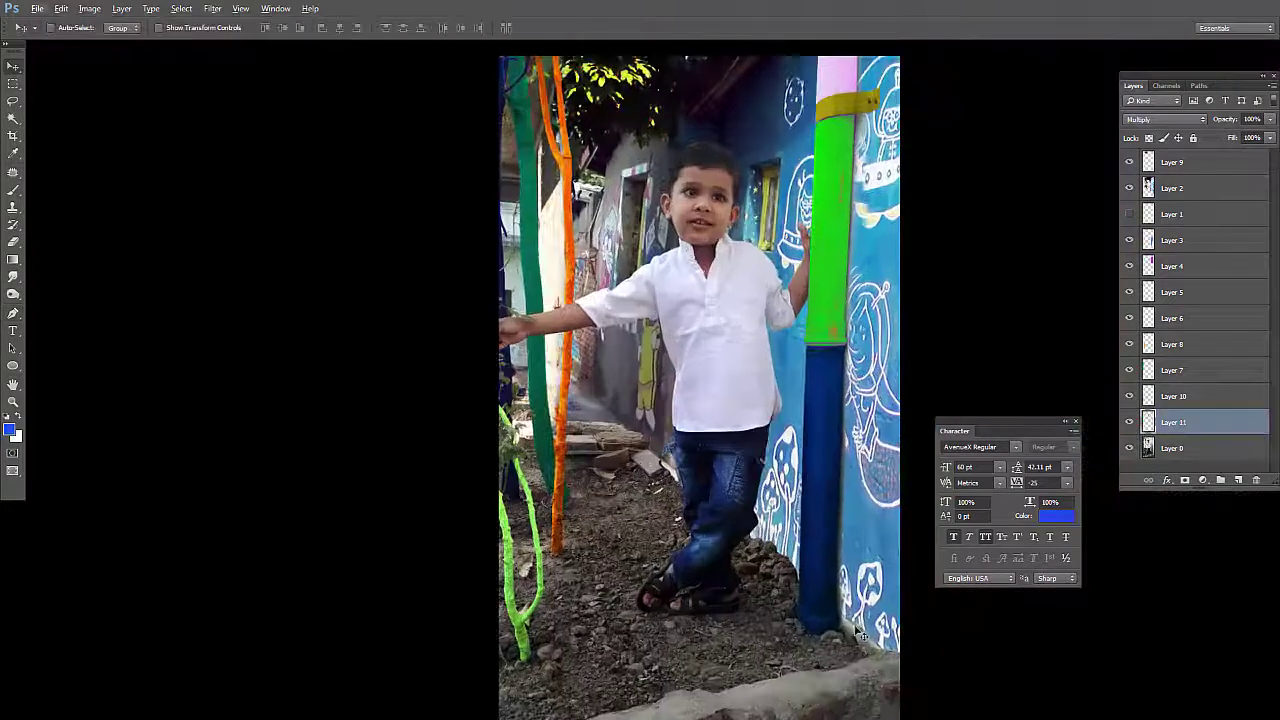
{"action": "key", "text": "ctrl+minus"}
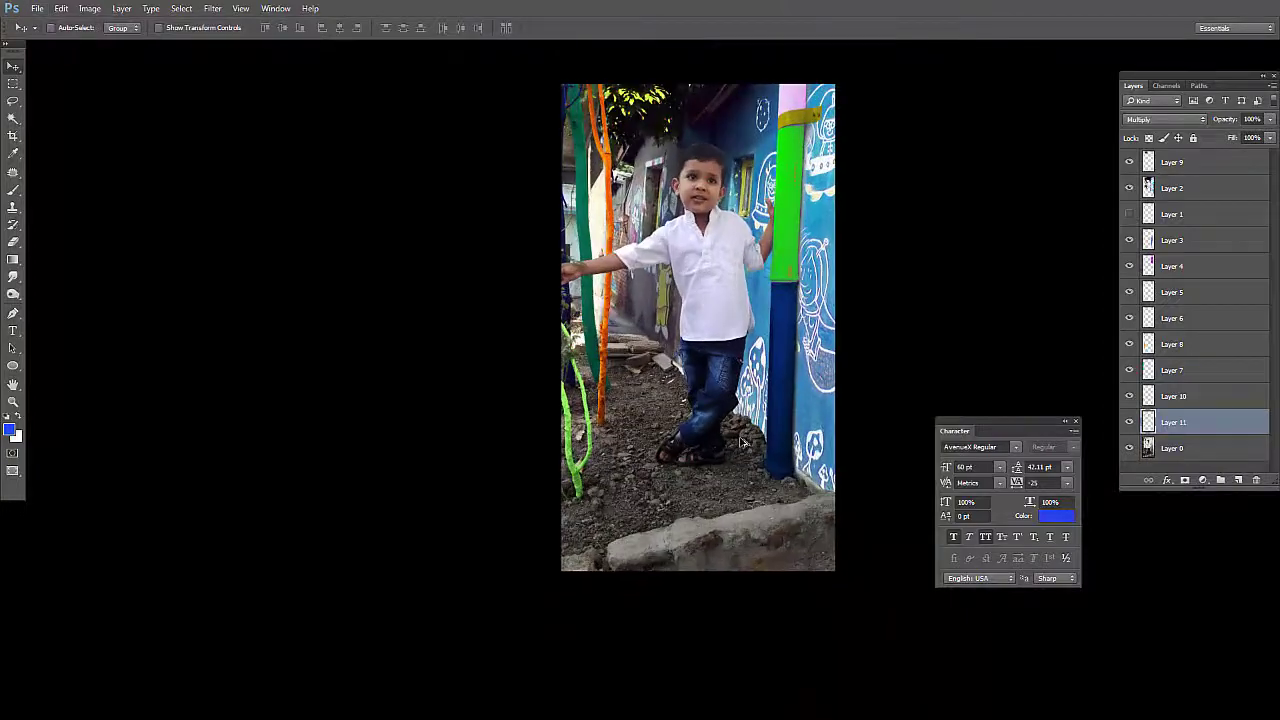
Select the base photo layer and pen-trace the tilted stone slab
{"action": "scroll", "coordinate": [696, 285], "scroll_direction": "up", "scroll_amount": 2}
{"action": "scroll", "coordinate": [700, 400], "scroll_direction": "up", "scroll_amount": 3}
{"action": "scroll", "coordinate": [785, 568], "scroll_direction": "up", "scroll_amount": 3}
{"action": "scroll", "coordinate": [785, 568], "scroll_direction": "up", "scroll_amount": 2}
{"action": "right_click", "coordinate": [612, 402]}
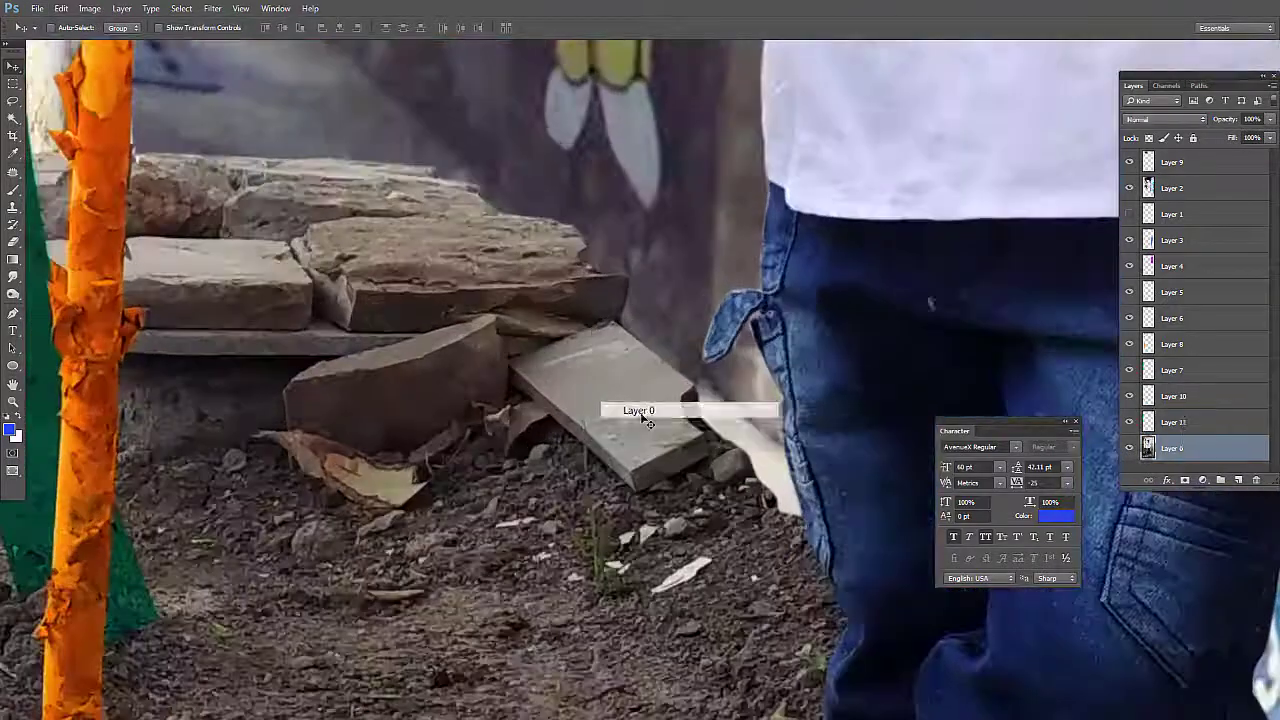
{"action": "left_click", "coordinate": [632, 408]}
{"action": "key", "text": "p"}
{"action": "left_click", "coordinate": [640, 492]}
{"action": "left_click", "coordinate": [708, 452]}
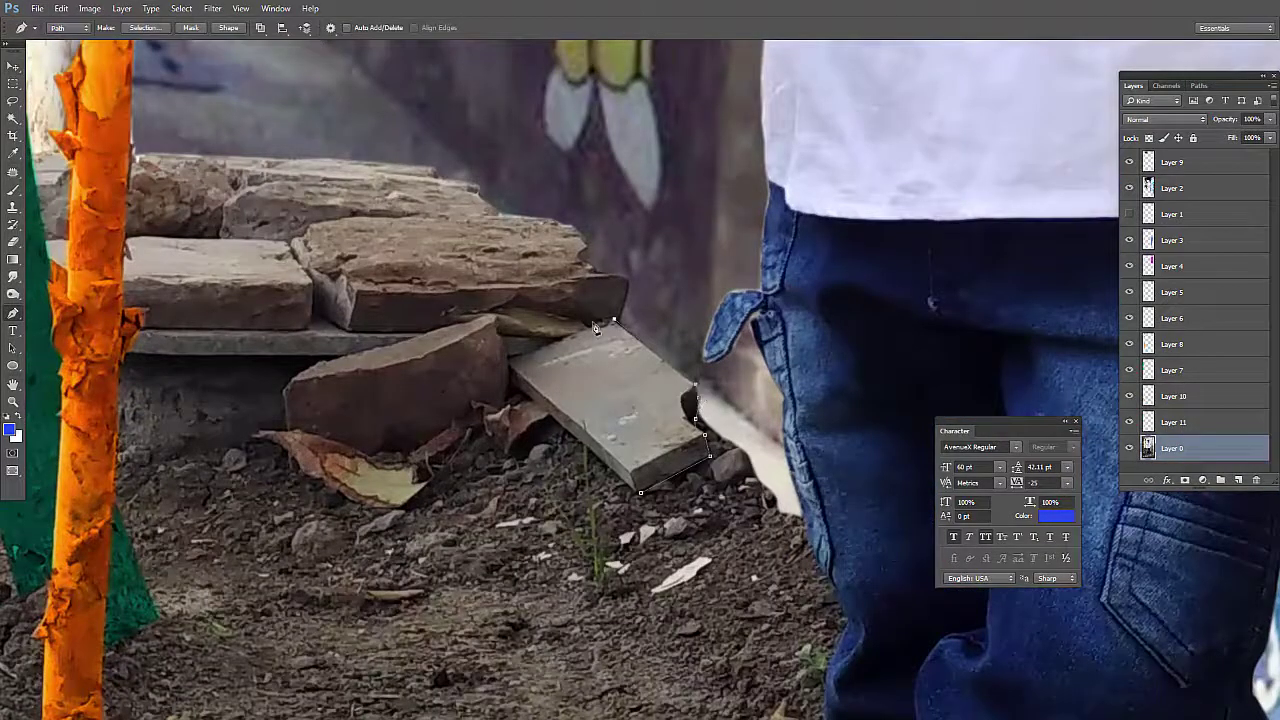
{"action": "left_click", "coordinate": [509, 359]}
{"action": "left_click", "coordinate": [513, 384]}
{"action": "scroll", "coordinate": [537, 388], "scroll_direction": "up", "scroll_amount": 1}
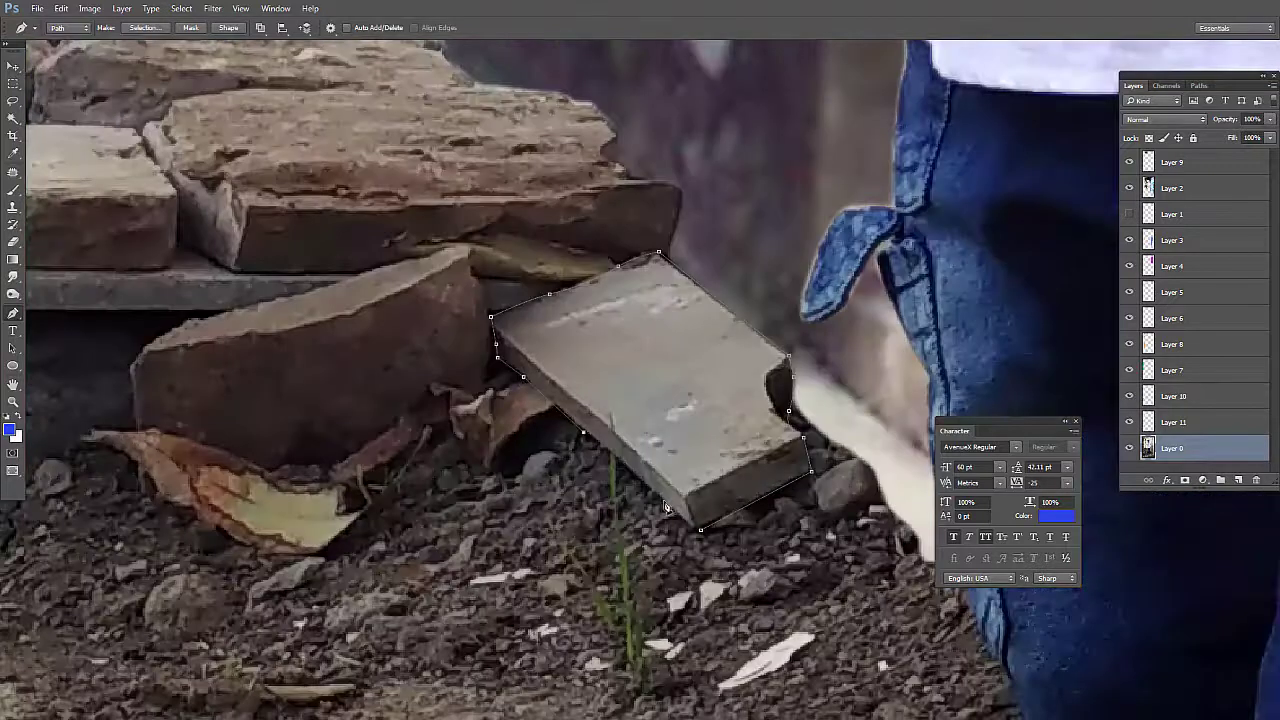
{"action": "left_click", "coordinate": [700, 528]}
On a new layer, turn the slab path into a selection and fill it blue
{"action": "key", "text": "ctrl+shift+alt+n"}
{"action": "right_click", "coordinate": [664, 384]}
{"action": "left_click", "coordinate": [730, 114]}
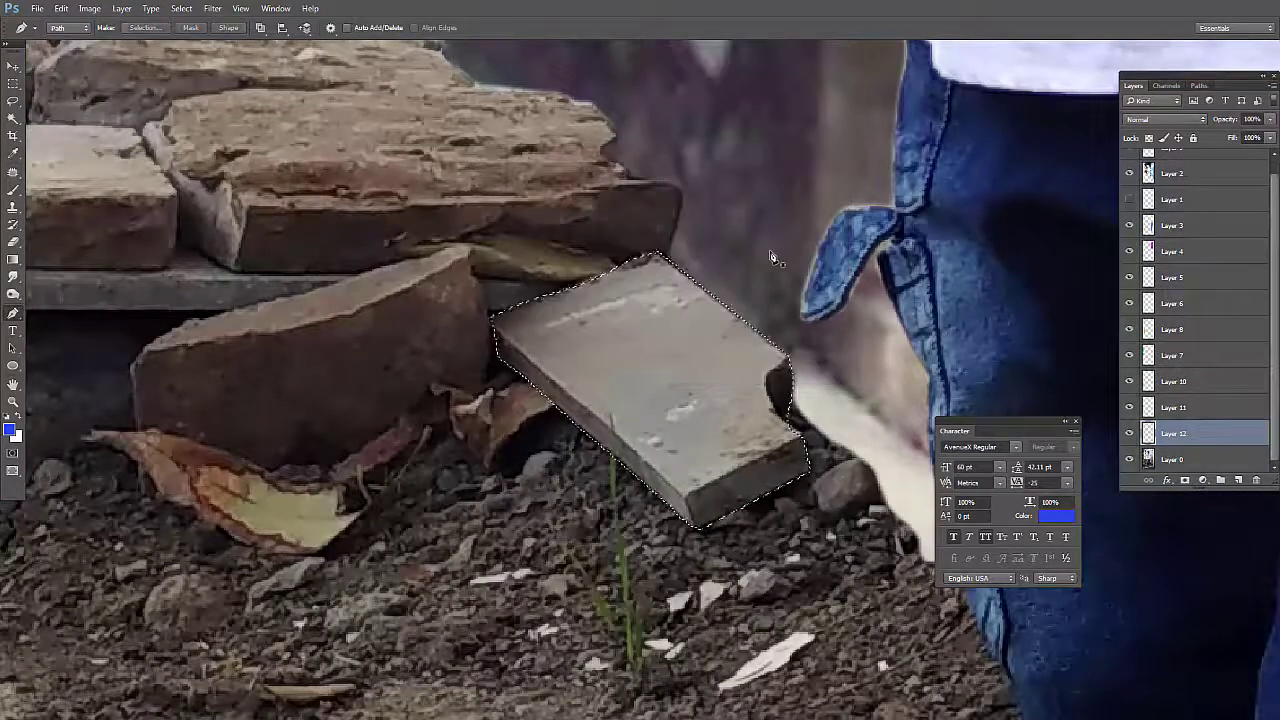
{"action": "key", "text": "alt+BackSpace"}
{"action": "key", "text": "ctrl+d"}
Blend the slab layer as Color Burn and shift its hue to deep red
{"action": "key", "text": "shift+alt+m"}
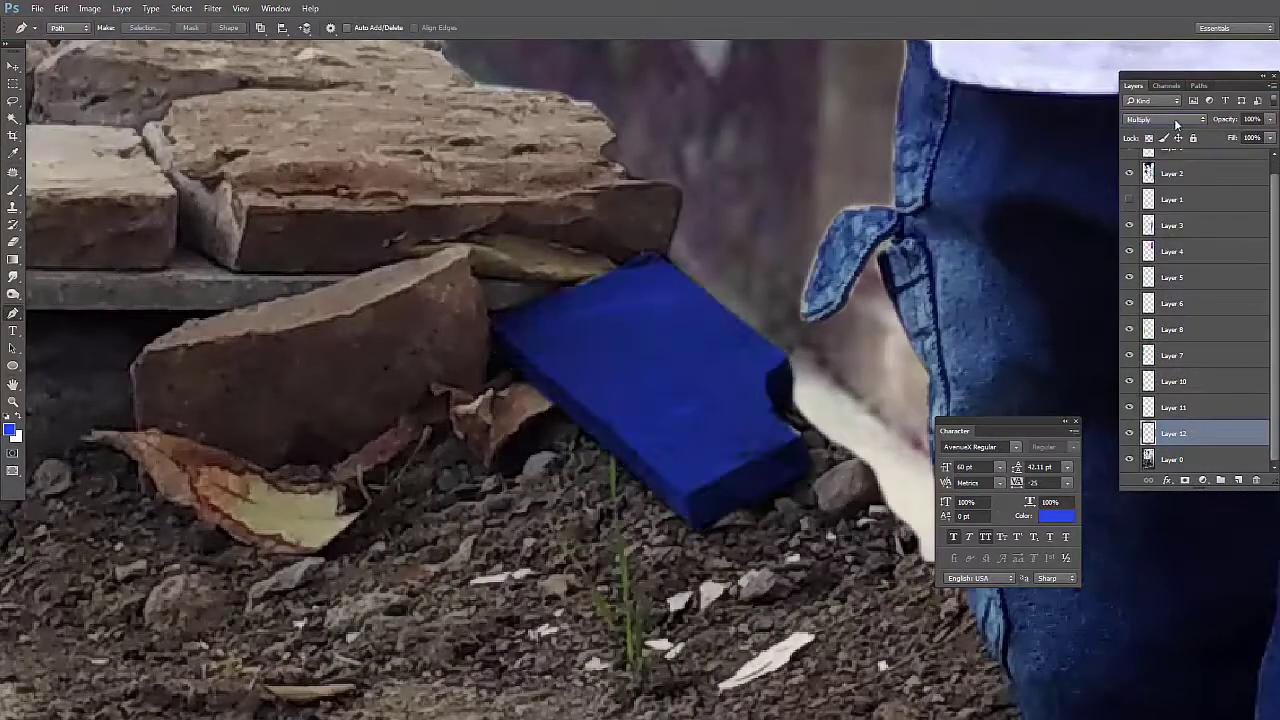
{"action": "key", "text": "shift+plus"}
{"action": "key", "text": "shift+plus"}
{"action": "key", "text": "shift+plus"}
{"action": "key", "text": "shift+plus"}
{"action": "key", "text": "shift+plus"}
{"action": "key", "text": "shift+plus"}
{"action": "key", "text": "shift+plus"}
{"action": "key", "text": "shift+plus"}
{"action": "key", "text": "shift+plus"}
{"action": "key", "text": "shift+plus"}
{"action": "key", "text": "shift+plus"}
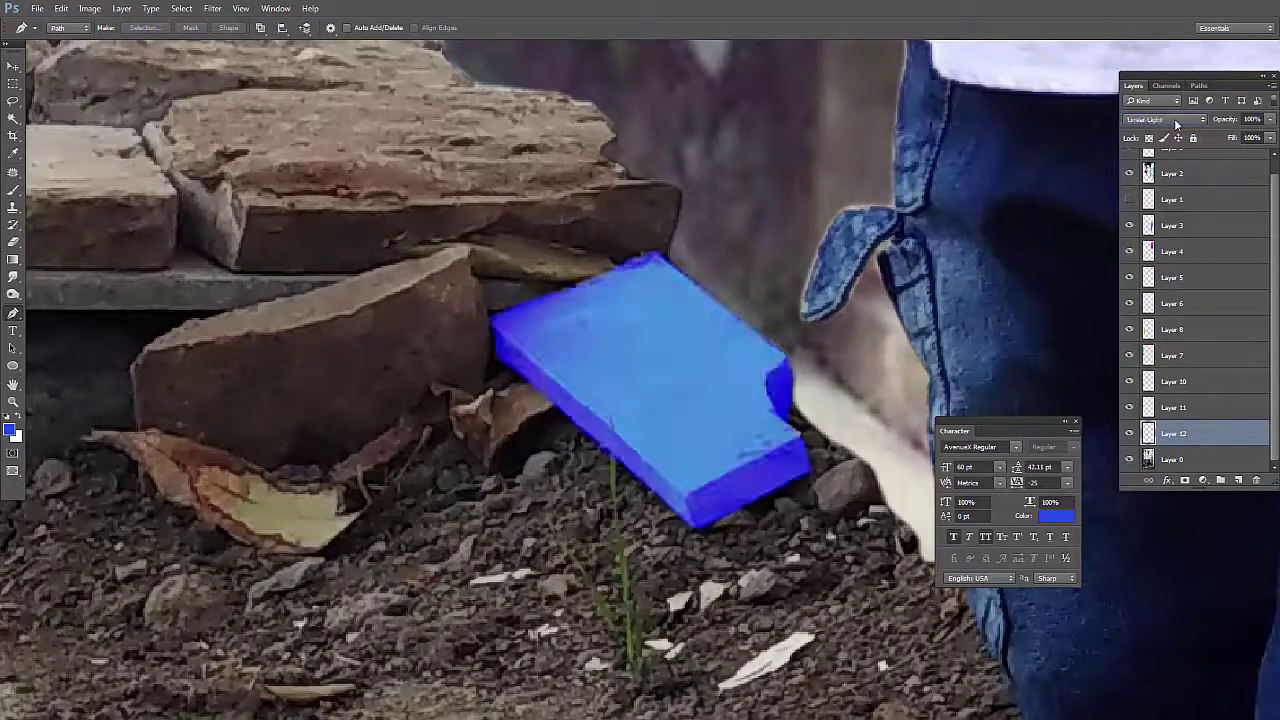
{"action": "key", "text": "shift+minus"}
{"action": "key", "text": "shift+minus"}
{"action": "key", "text": "shift+minus"}
{"action": "key", "text": "shift+minus"}
{"action": "key", "text": "shift+minus"}
{"action": "key", "text": "shift+minus"}
{"action": "key", "text": "ctrl+u"}
{"action": "left_click_drag", "start_coordinate": [1037, 407], "coordinate": [1090, 408]}
{"action": "key", "text": "Return"}
{"action": "scroll", "coordinate": [640, 360], "scroll_direction": "up", "scroll_amount": 3}
Pen-trace the broken rock's right, top, left and bottom edges
{"action": "key", "text": "p"}
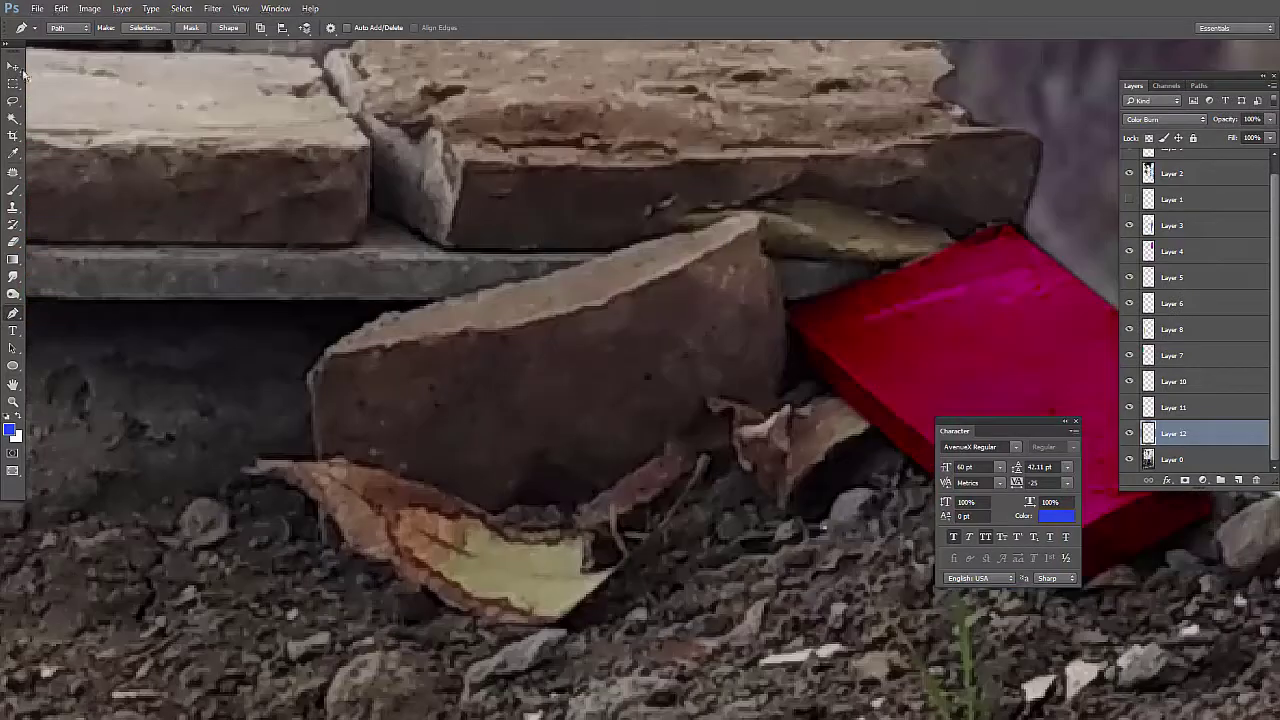
{"action": "left_click", "coordinate": [792, 350]}
{"action": "left_click", "coordinate": [787, 315]}
{"action": "left_click", "coordinate": [783, 283]}
{"action": "left_click", "coordinate": [670, 234]}
{"action": "left_click", "coordinate": [620, 247]}
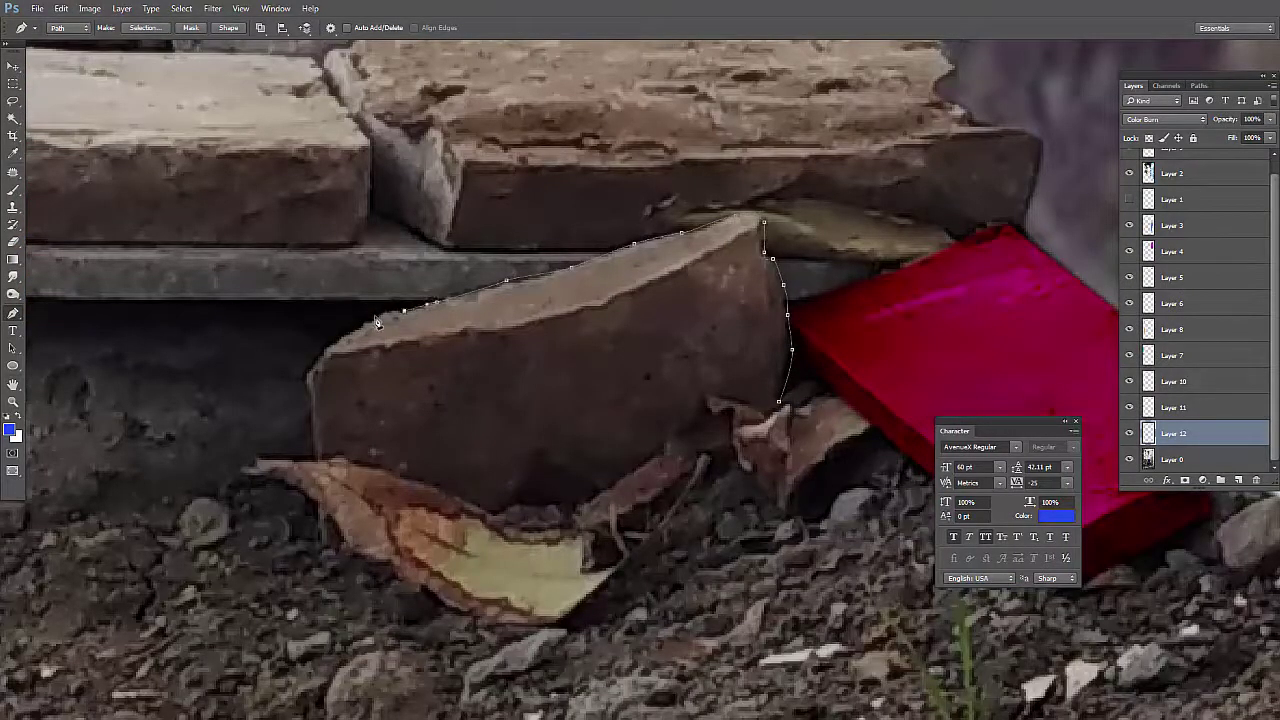
{"action": "left_click", "coordinate": [314, 438]}
{"action": "left_click", "coordinate": [349, 462]}
{"action": "left_click", "coordinate": [426, 483]}
{"action": "left_click", "coordinate": [497, 511]}
{"action": "left_click", "coordinate": [562, 503]}
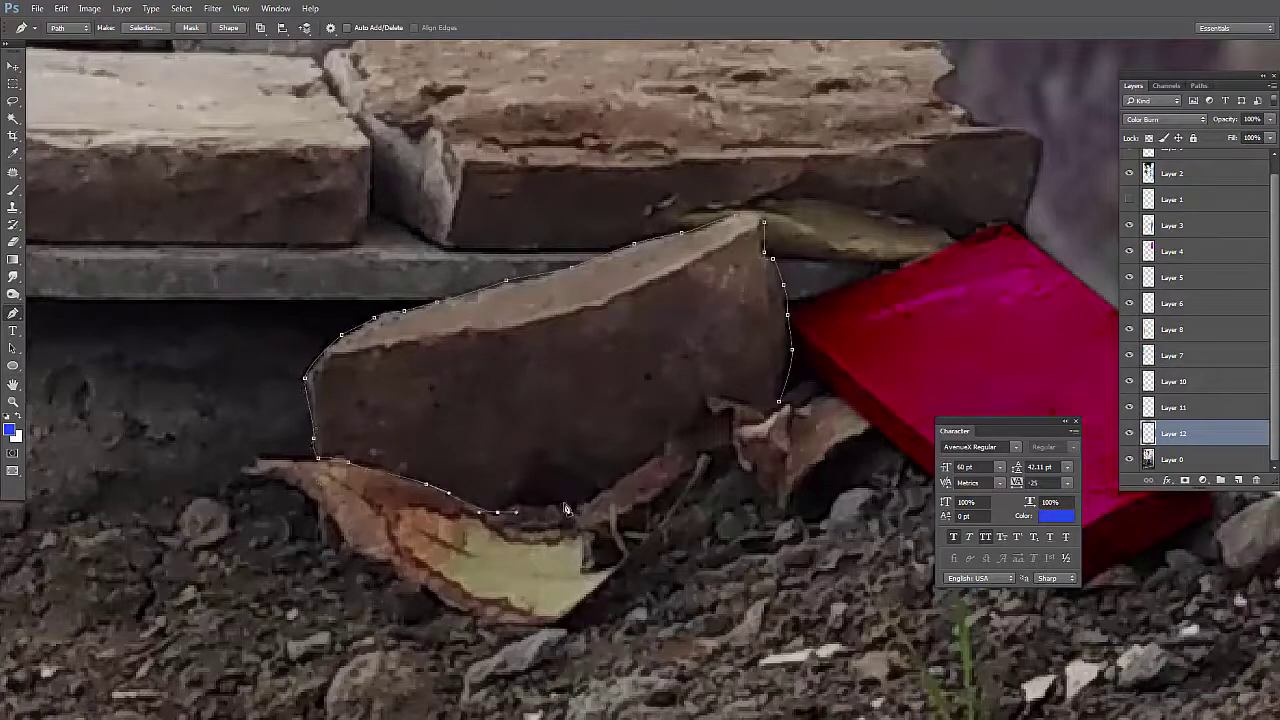
{"action": "left_click", "coordinate": [617, 480]}
Trace around the rock's notch and lower right edge to close the outline
{"action": "left_click", "coordinate": [685, 444]}
{"action": "left_click", "coordinate": [705, 453]}
{"action": "left_click", "coordinate": [729, 448]}
{"action": "left_click", "coordinate": [730, 425]}
{"action": "left_click", "coordinate": [716, 413]}
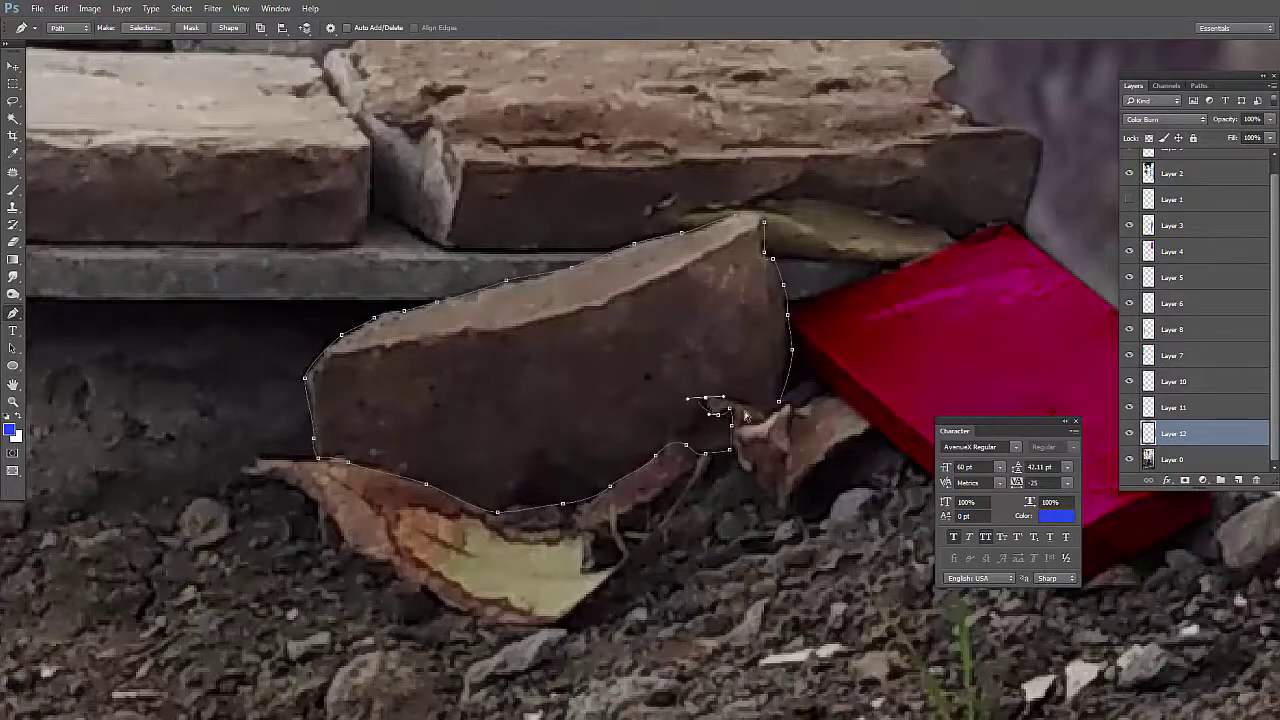
{"action": "left_click", "coordinate": [748, 402]}
{"action": "left_click", "coordinate": [779, 403]}
Fill the rock selection with a sampled green on new Layer 13, blended as Multiply
{"action": "left_click", "coordinate": [1240, 481]}
{"action": "right_click", "coordinate": [588, 355]}
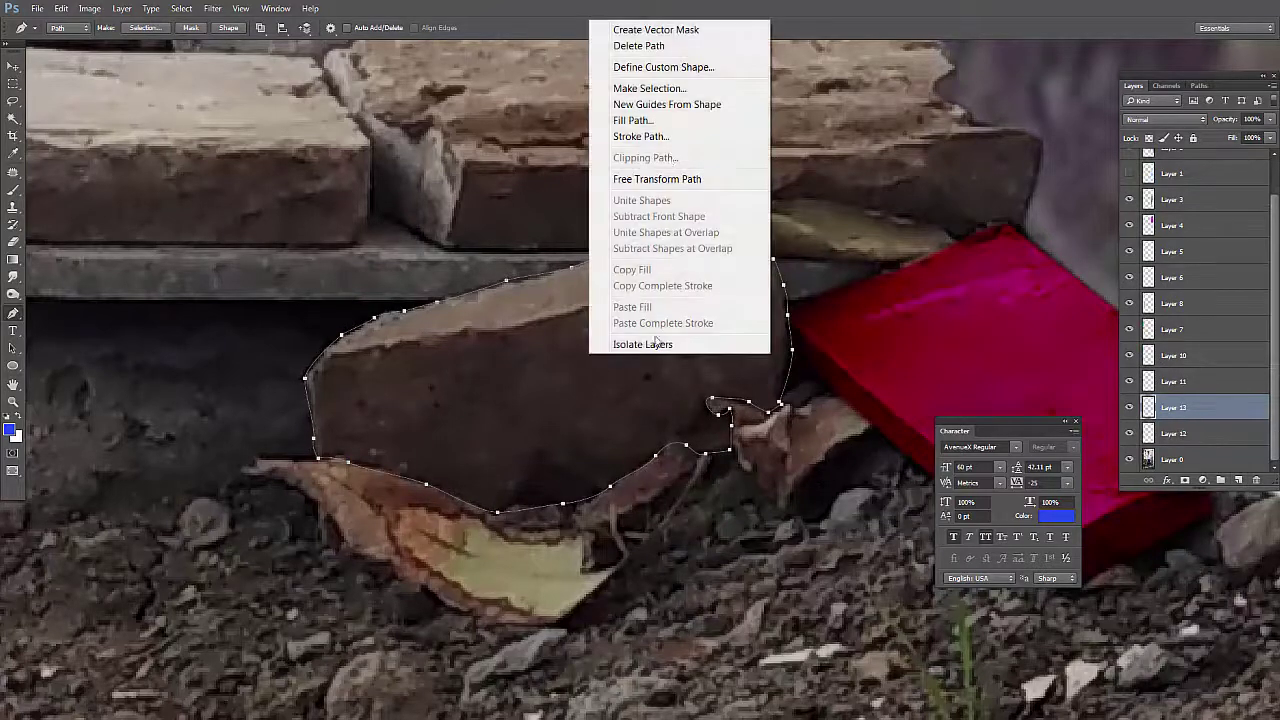
{"action": "left_click", "coordinate": [630, 86]}
{"action": "left_click", "coordinate": [9, 430]}
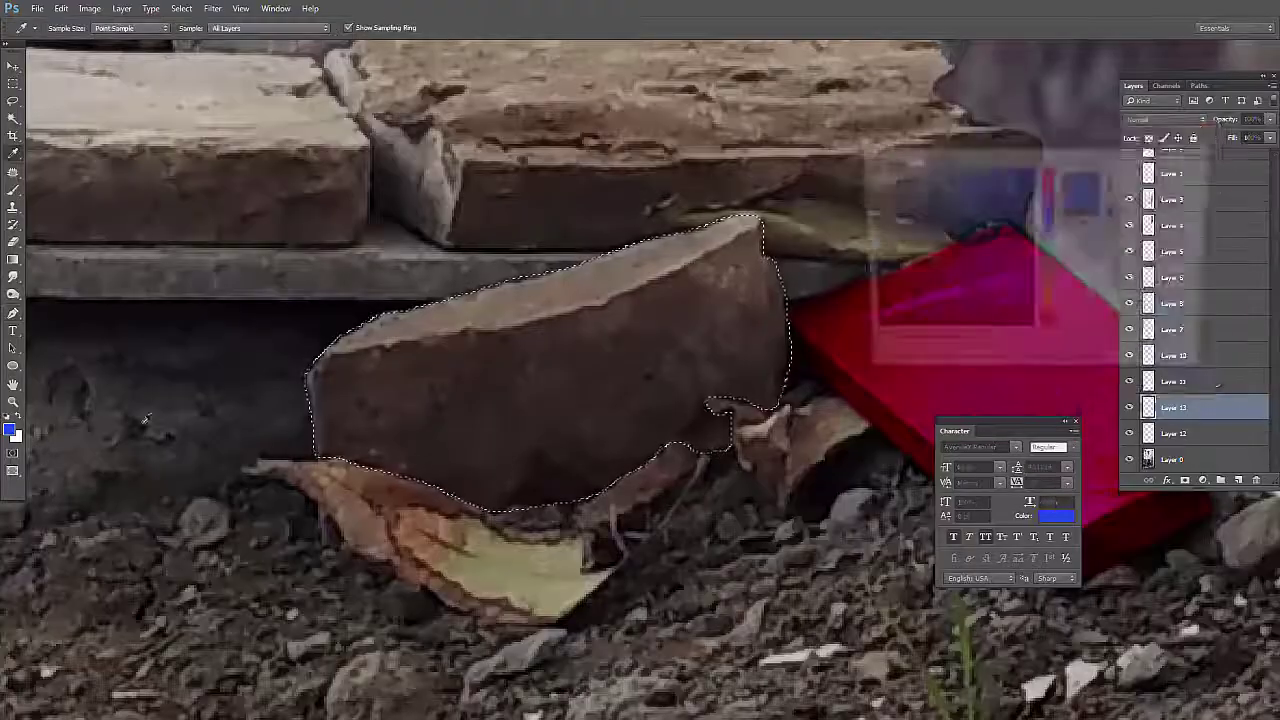
{"action": "left_click", "coordinate": [1157, 160]}
{"action": "key", "text": "alt+BackSpace"}
{"action": "key", "text": "shift+alt+m"}
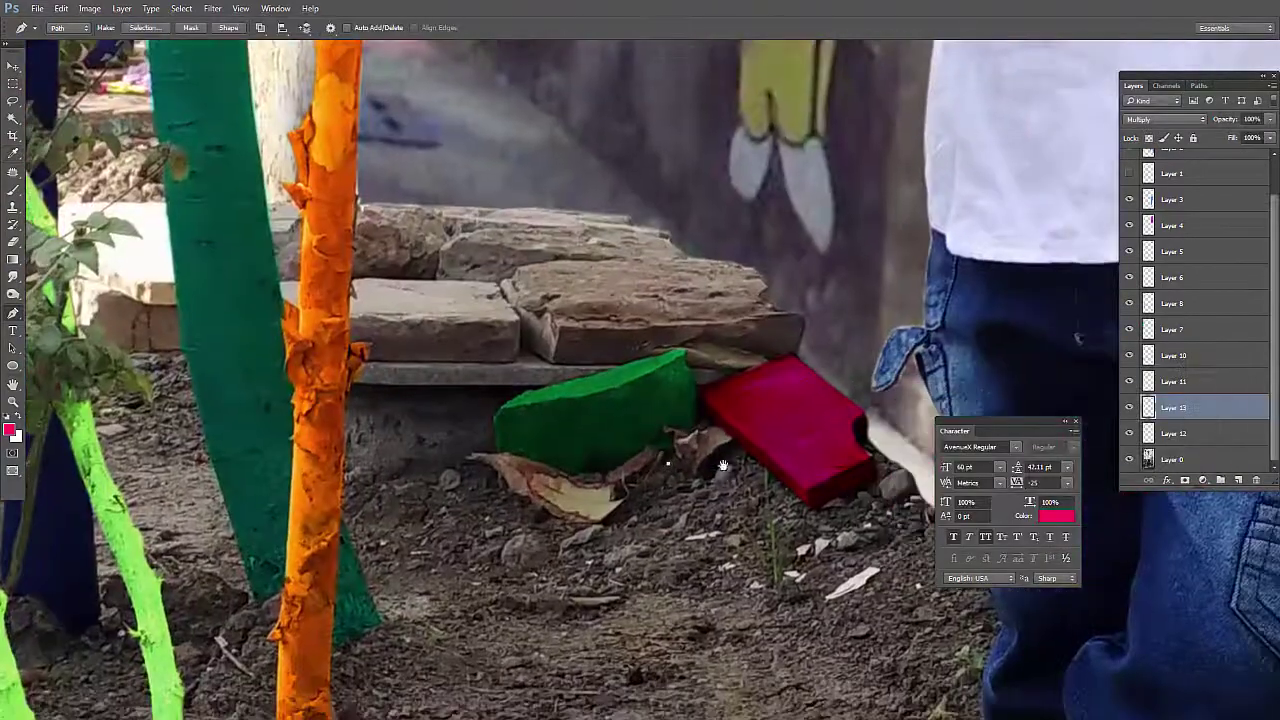
{"action": "scroll", "coordinate": [722, 465], "scroll_direction": "up", "scroll_amount": 3}
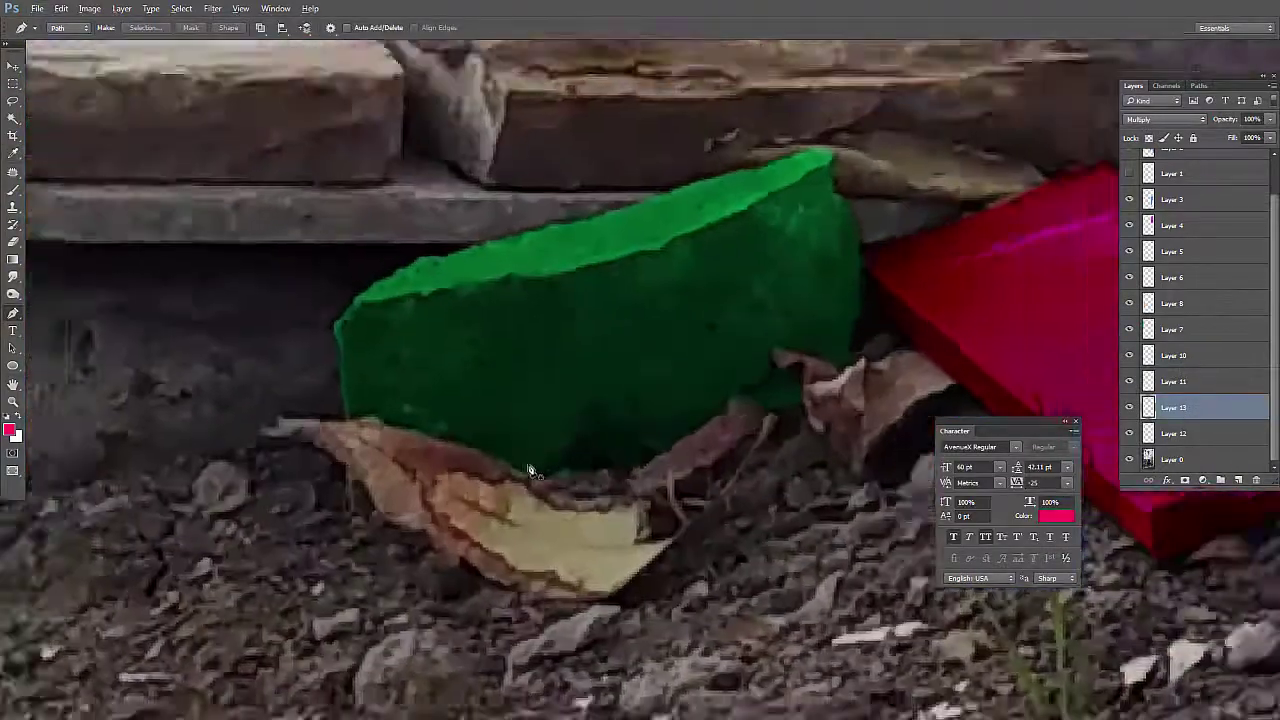
Outline the concrete ledge beneath the stones with pen anchors
{"action": "scroll", "coordinate": [316, 435], "scroll_direction": "up", "scroll_amount": 2}
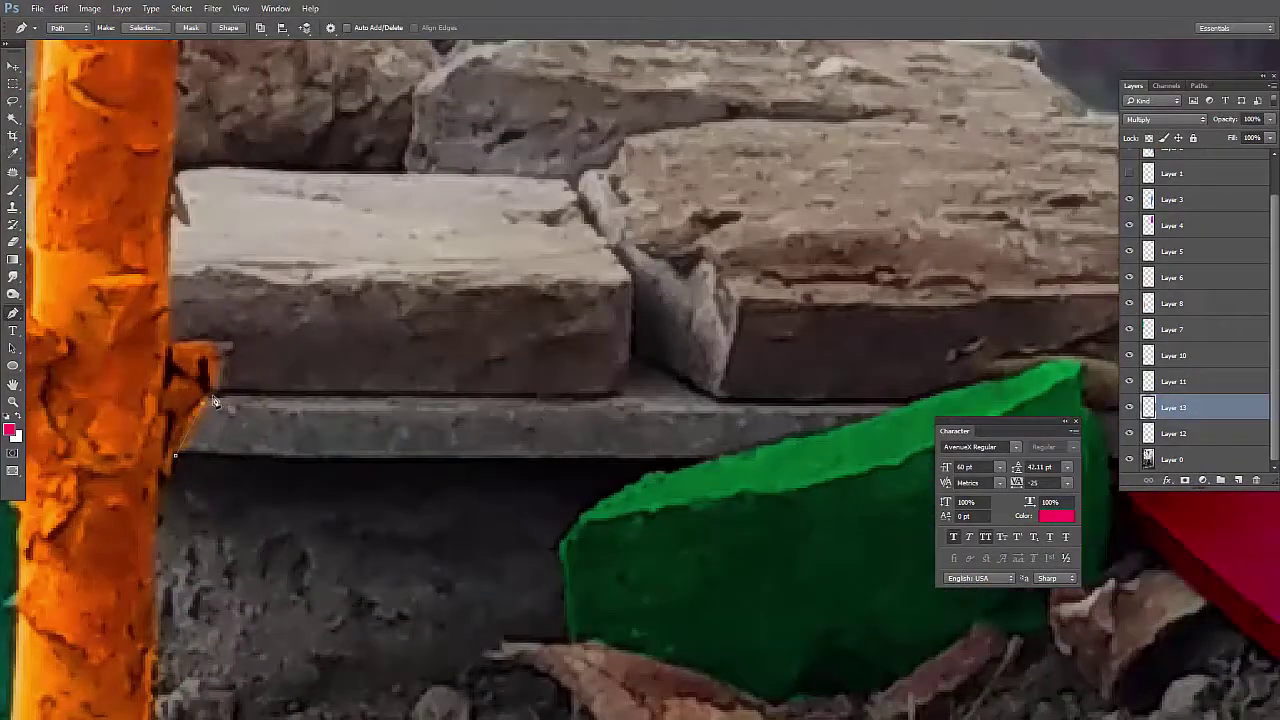
{"action": "left_click", "coordinate": [619, 396]}
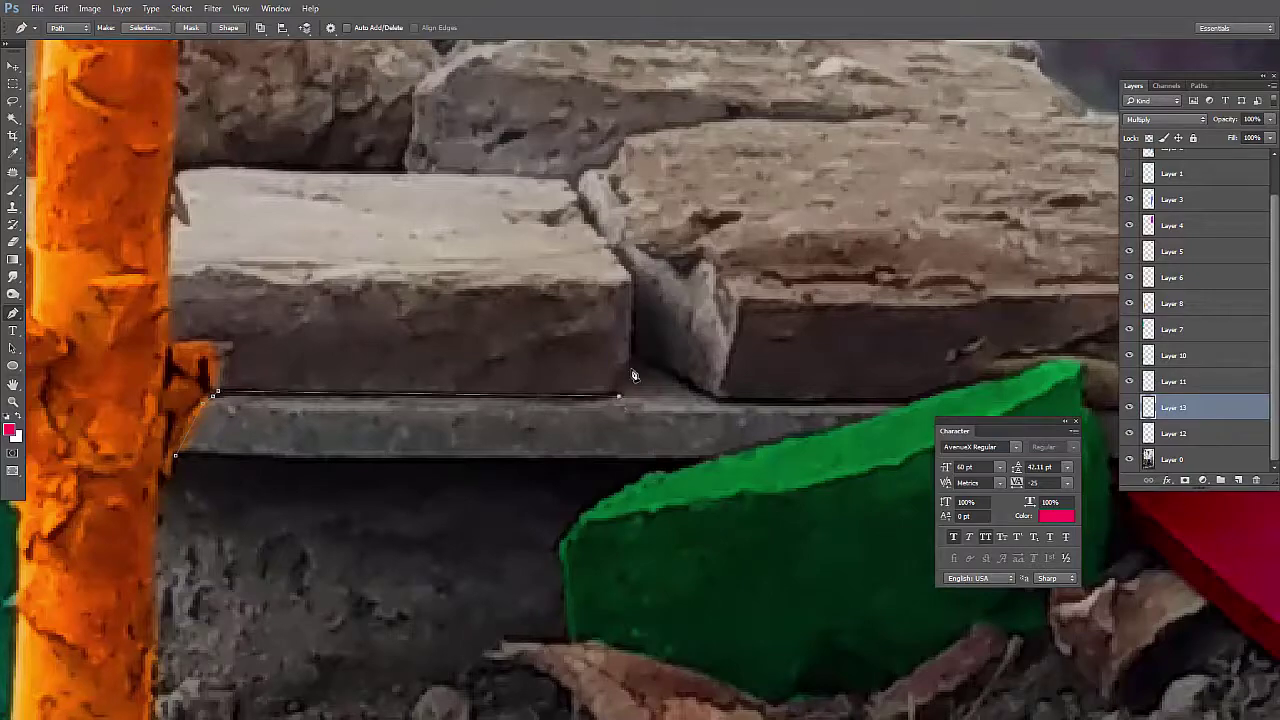
{"action": "left_click", "coordinate": [913, 403]}
{"action": "left_click_drag", "start_coordinate": [913, 403], "coordinate": [601, 405]}
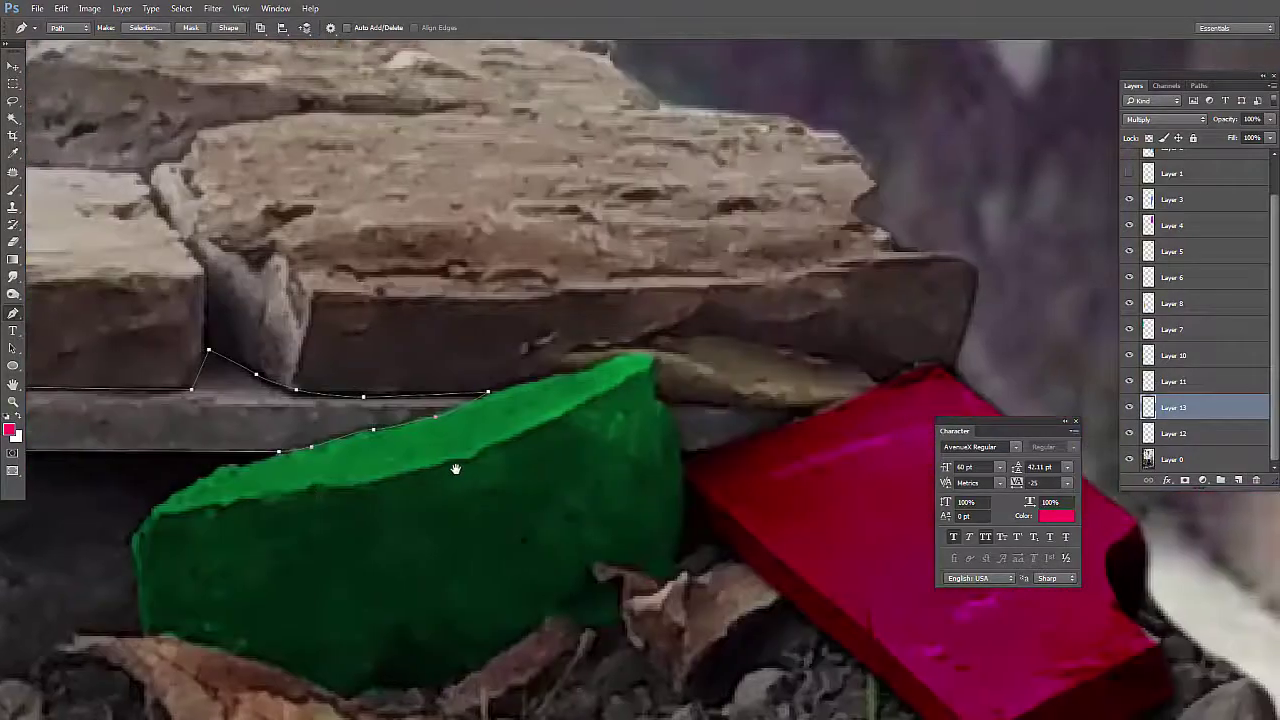
{"action": "left_click", "coordinate": [676, 455]}
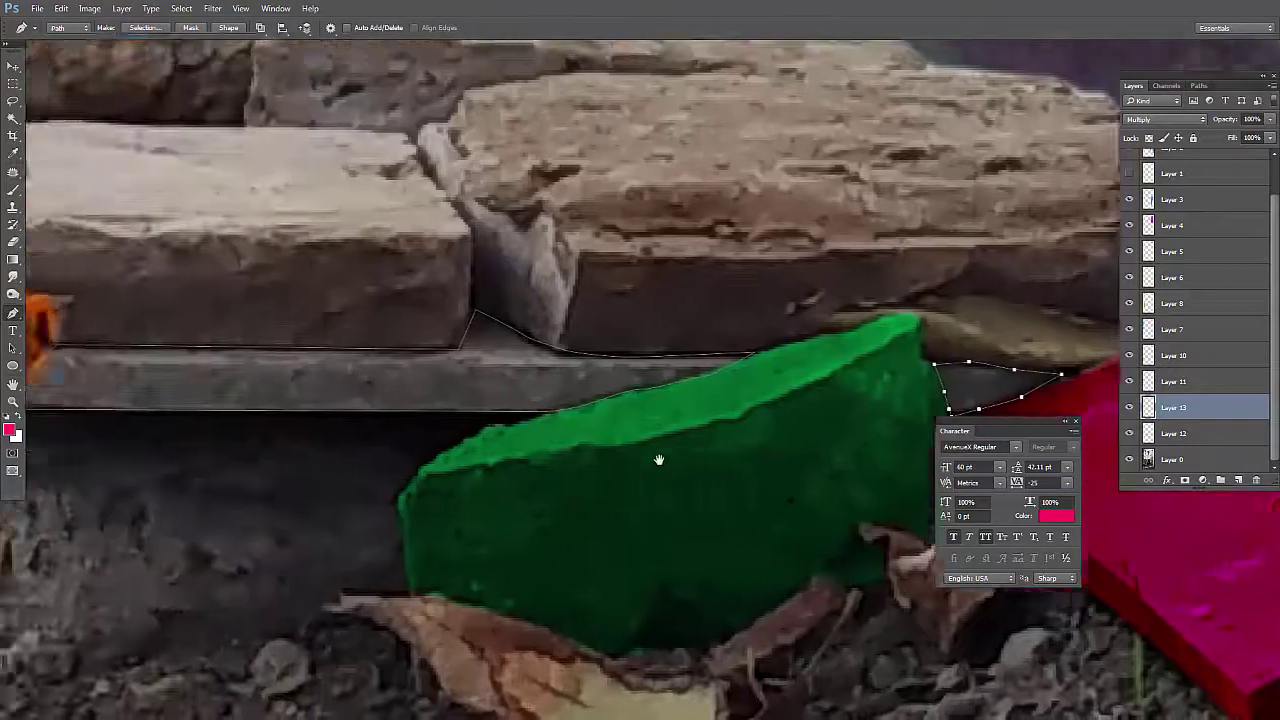
{"action": "right_click", "coordinate": [944, 418]}
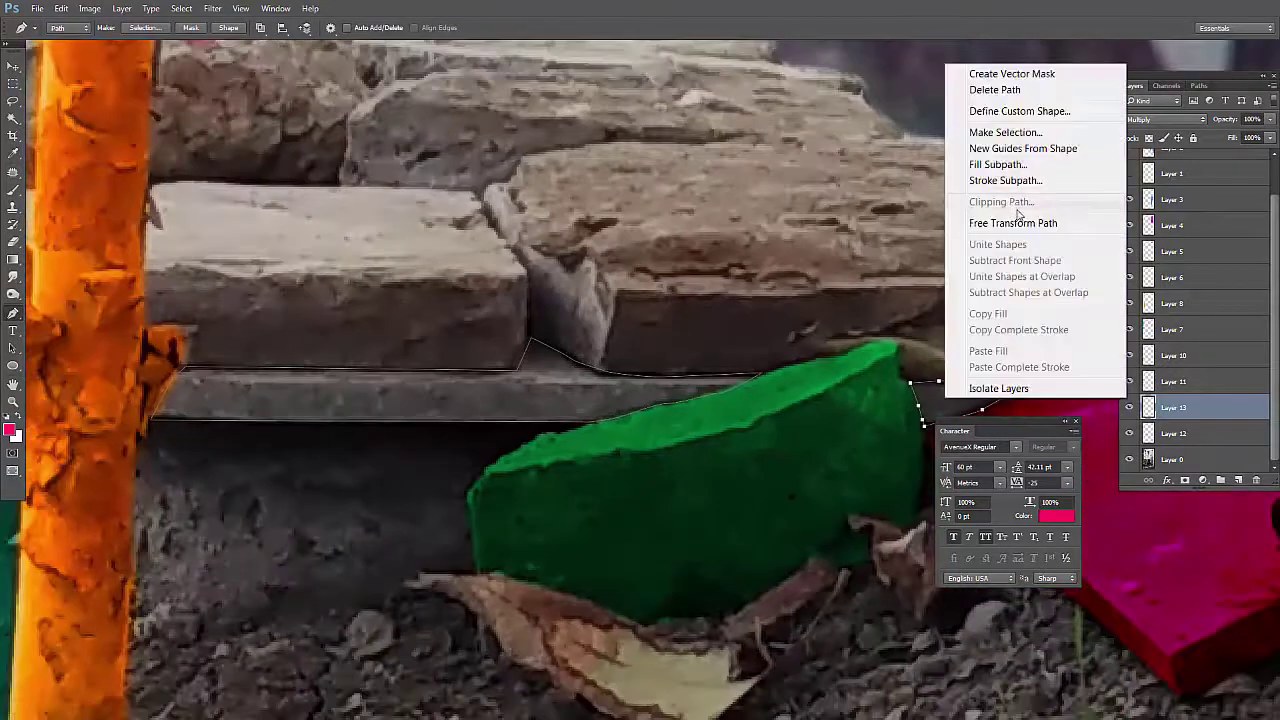
{"action": "left_click", "coordinate": [1000, 129]}
{"action": "left_click", "coordinate": [658, 380], "text": "ctrl"}
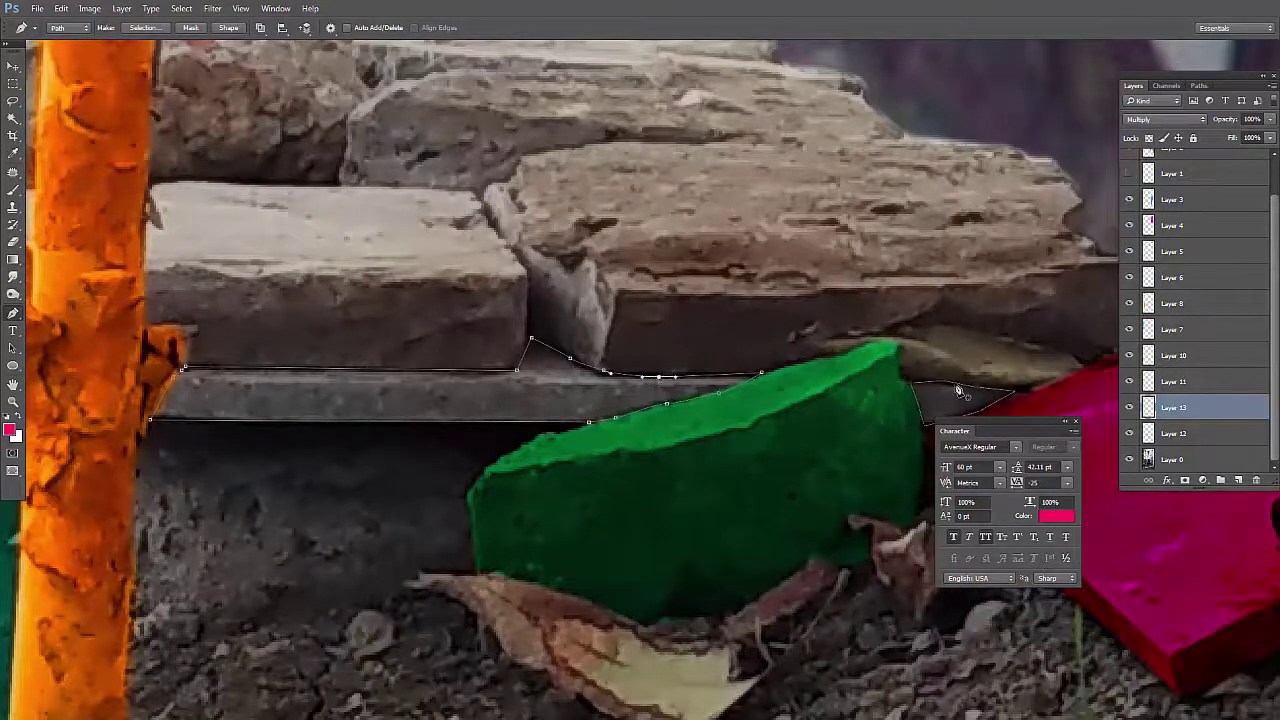
Turn the ledge outline into a selection, fill it on Layer 14, and deselect
{"action": "right_click", "coordinate": [692, 380]}
{"action": "left_click", "coordinate": [752, 112]}
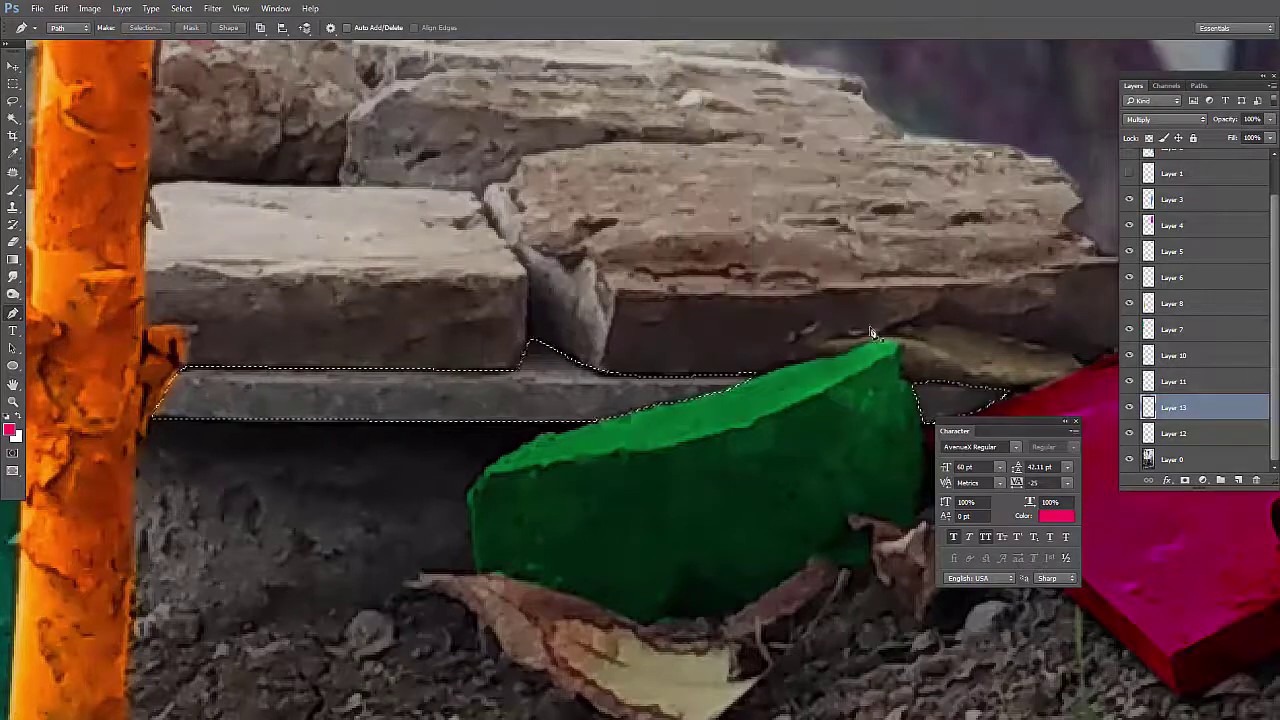
{"action": "left_click", "coordinate": [1240, 481]}
{"action": "key", "text": "alt+BackSpace"}
{"action": "key", "text": "ctrl+d"}
Shift the ledge fill's hue to orange and blend it with Overlay
{"action": "key", "text": "ctrl+u"}
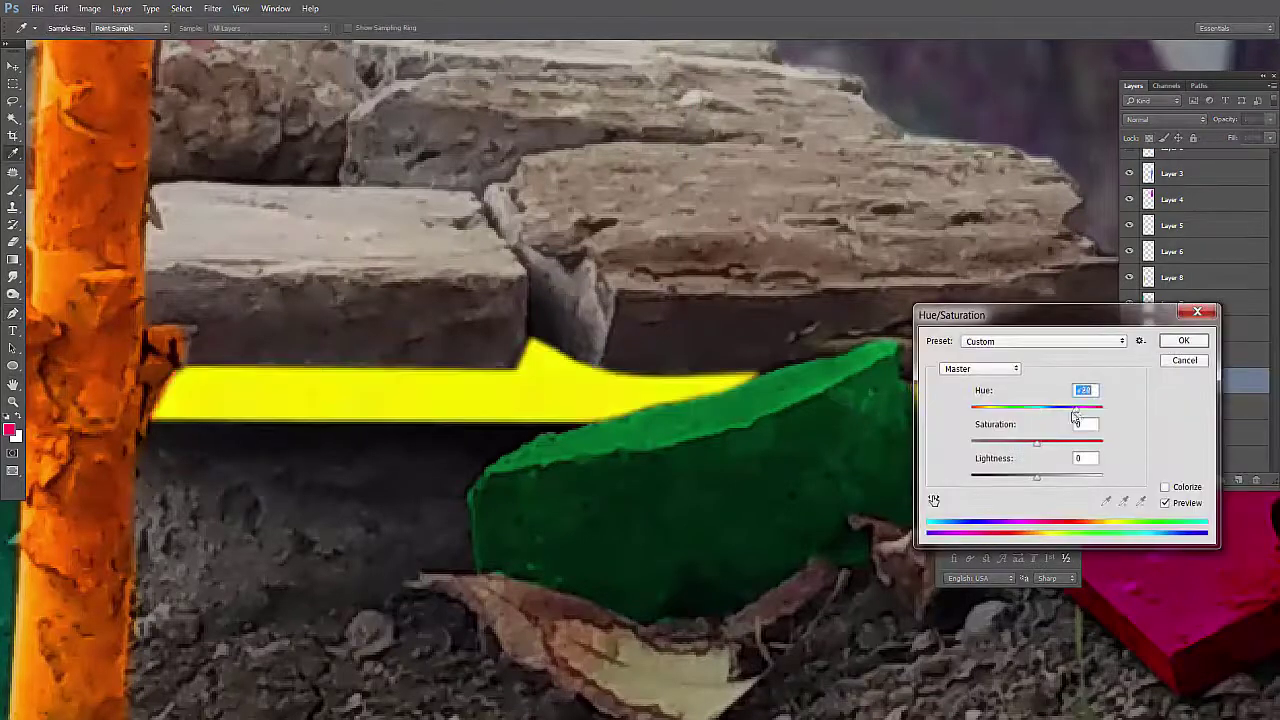
{"action": "mouse_move", "coordinate": [1036, 409]}
{"action": "left_mouse_down"}
{"action": "mouse_move", "coordinate": [1022, 420]}
{"action": "mouse_move", "coordinate": [1071, 420]}
{"action": "left_mouse_up"}
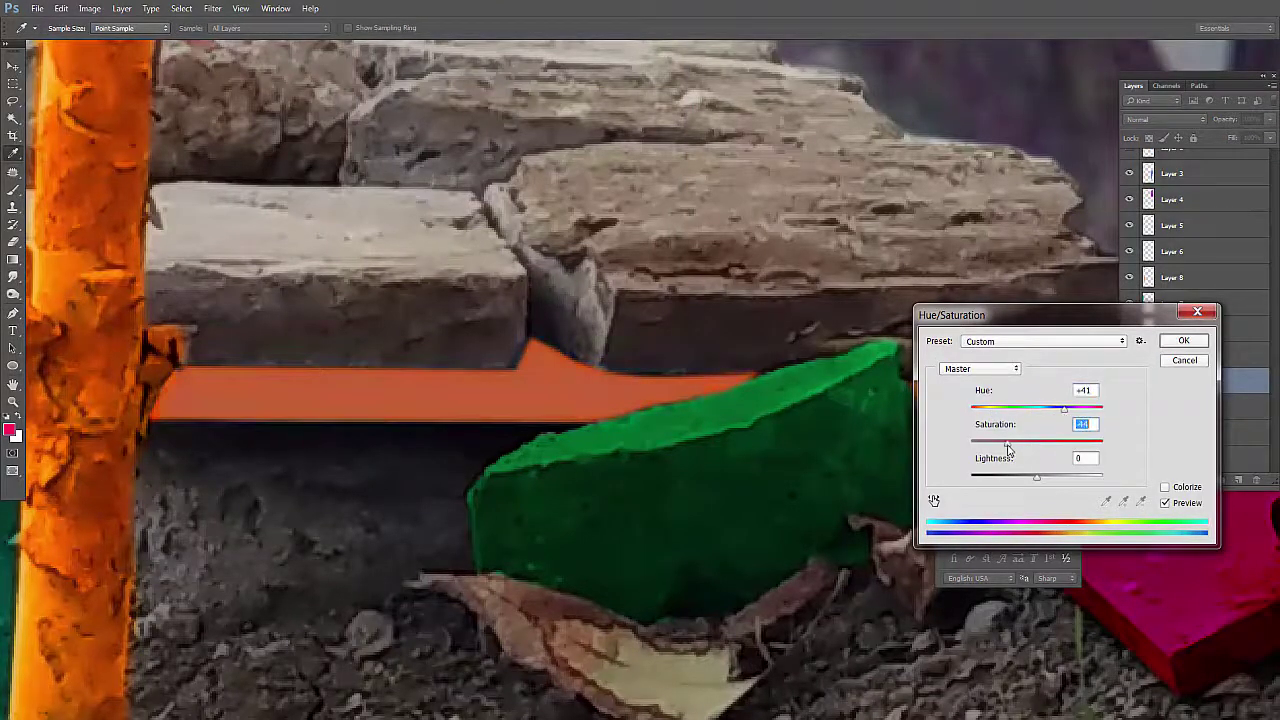
{"action": "left_click", "coordinate": [1183, 341]}
{"action": "key", "text": "shift+plus"}
{"action": "key", "text": "shift+plus"}
{"action": "key", "text": "shift+plus"}
{"action": "key", "text": "shift+plus"}
{"action": "key", "text": "shift+plus"}
{"action": "key", "text": "shift+plus"}
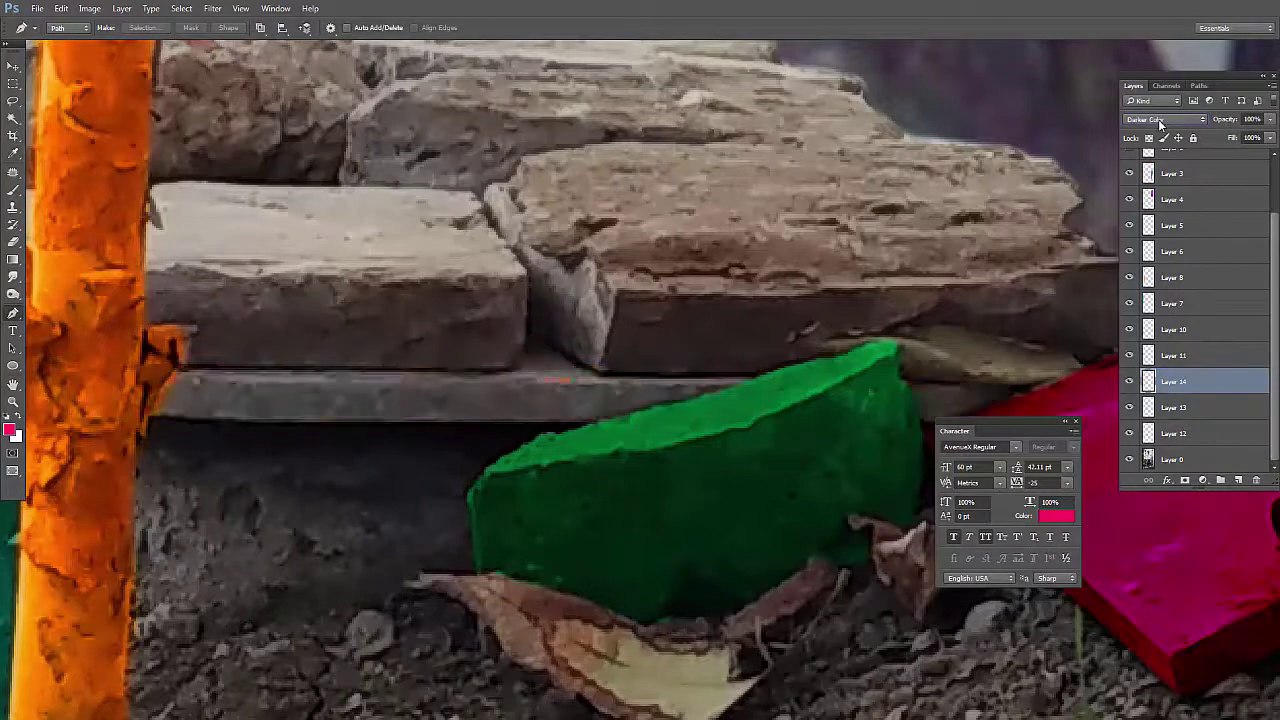
{"action": "key", "text": "shift+plus"}
{"action": "key", "text": "shift+plus"}
{"action": "key", "text": "shift+plus"}
{"action": "key", "text": "shift+plus"}
{"action": "key", "text": "shift+plus"}
{"action": "key", "text": "shift+plus"}
{"action": "scroll", "coordinate": [677, 489], "scroll_direction": "down", "scroll_amount": 5}
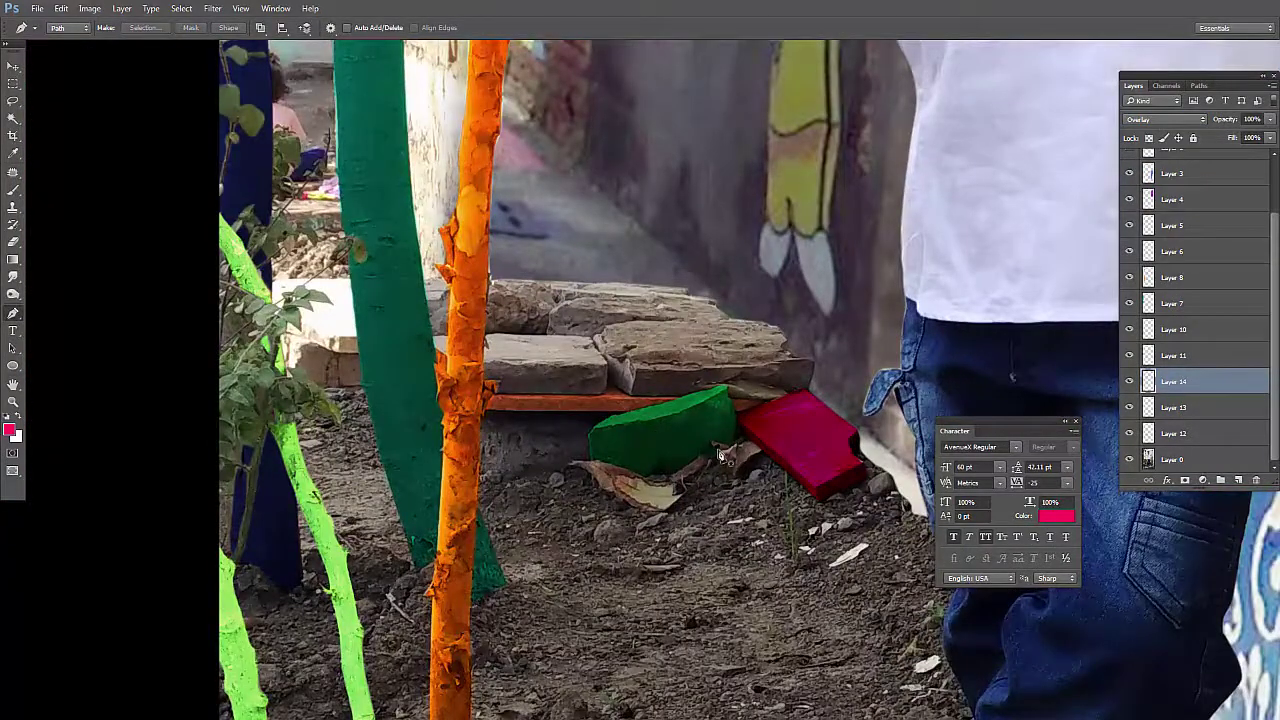
Pen-trace the top edge of the stacked stones above the ledge
{"action": "scroll", "coordinate": [577, 443], "scroll_direction": "up", "scroll_amount": 5}
{"action": "left_click", "coordinate": [626, 400]}
{"action": "left_click", "coordinate": [818, 381]}
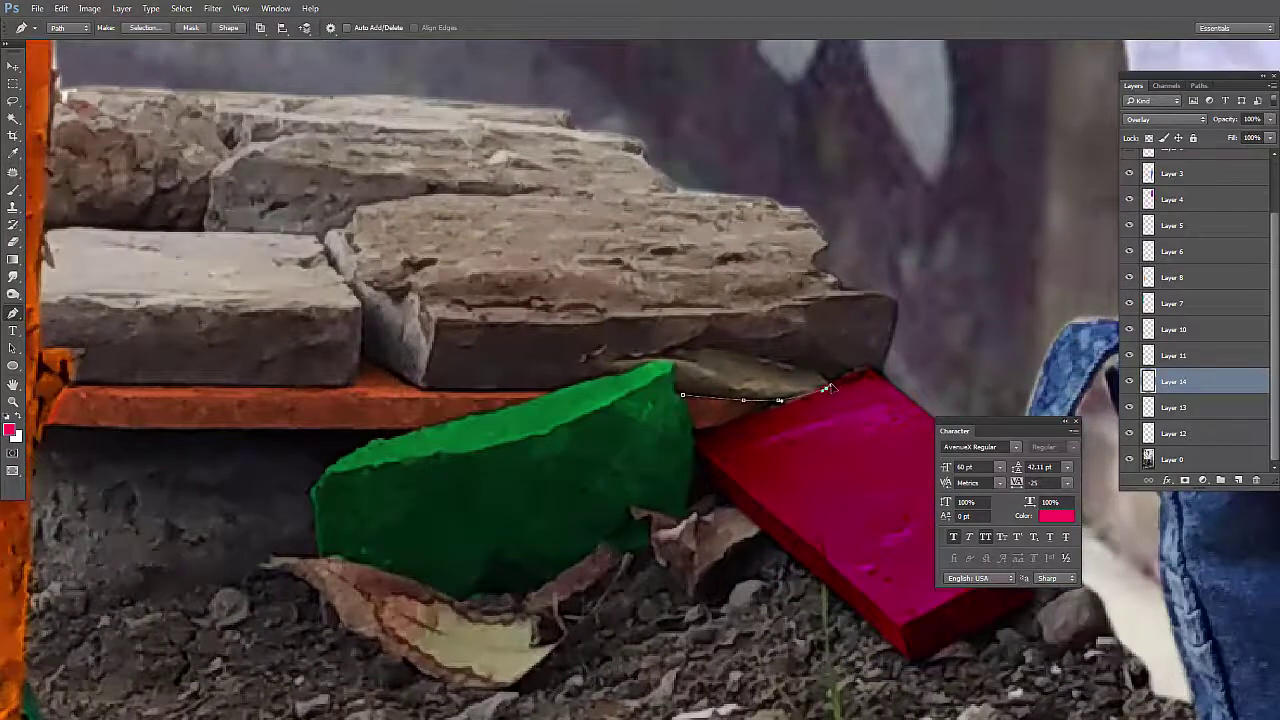
{"action": "left_click_drag", "start_coordinate": [868, 361], "coordinate": [880, 368]}
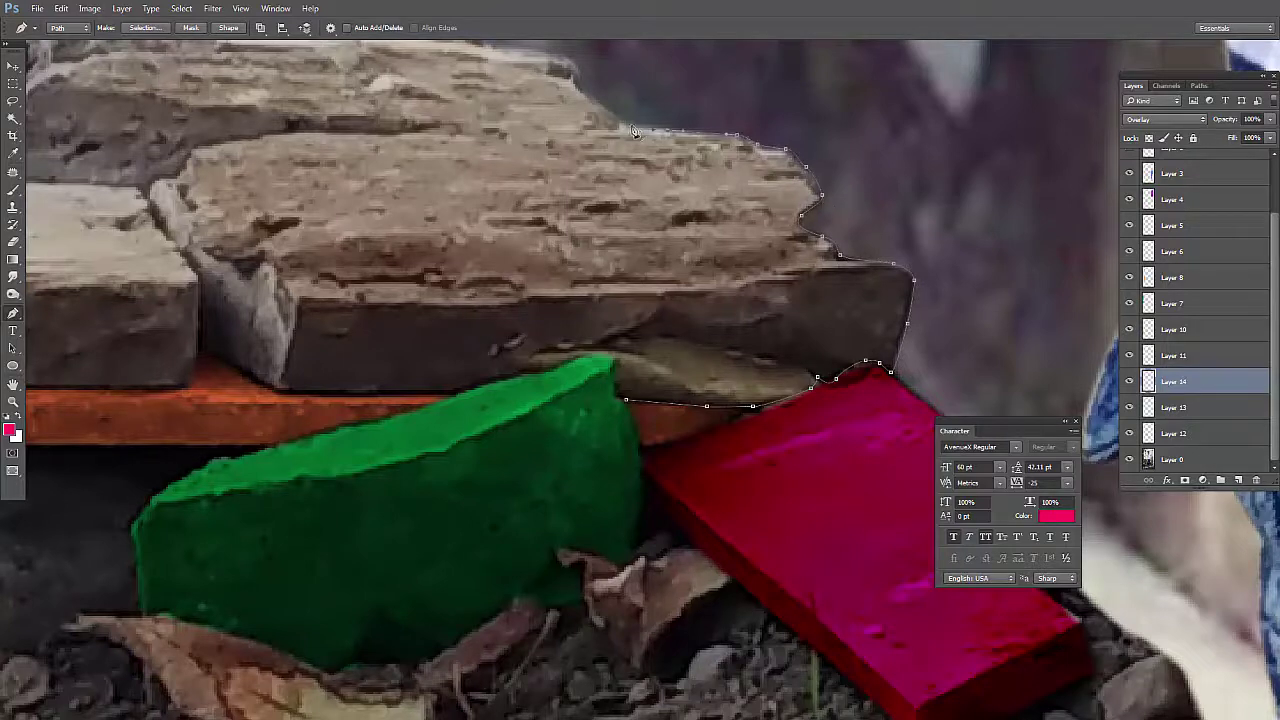
{"action": "left_click_drag", "start_coordinate": [632, 131], "coordinate": [765, 203]}
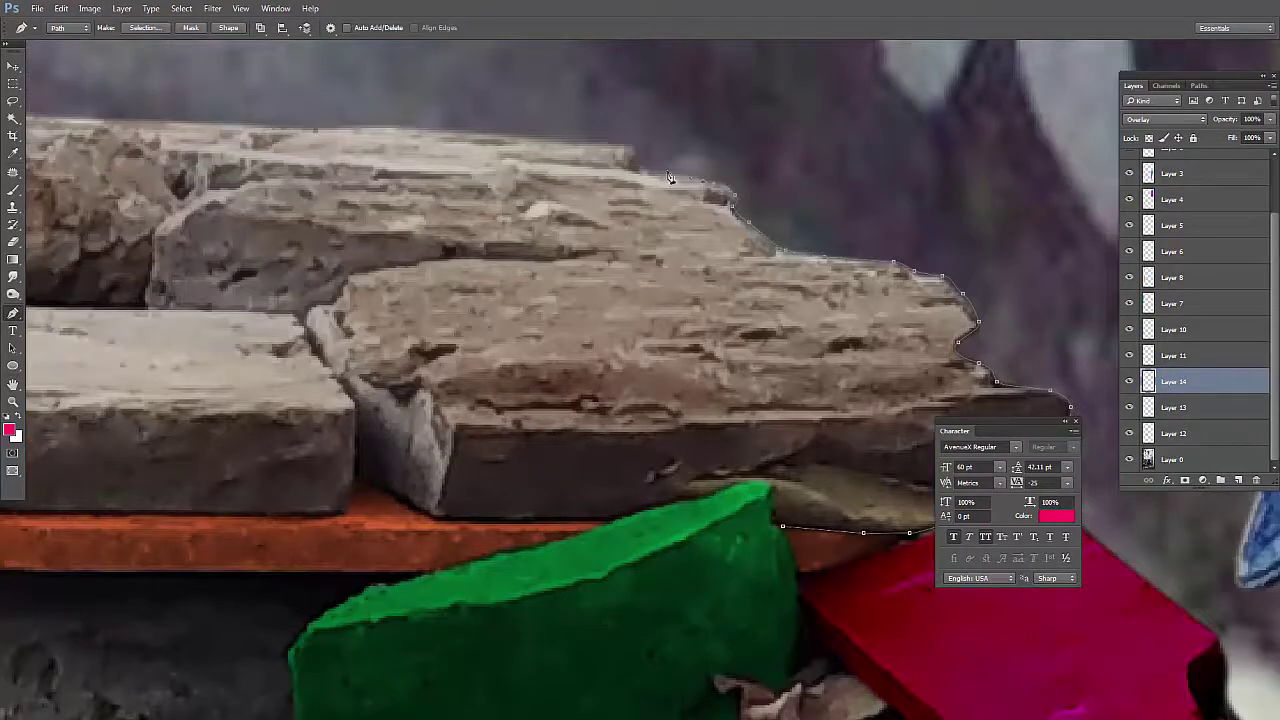
{"action": "scroll", "coordinate": [428, 140], "scroll_direction": "down", "scroll_amount": 2}
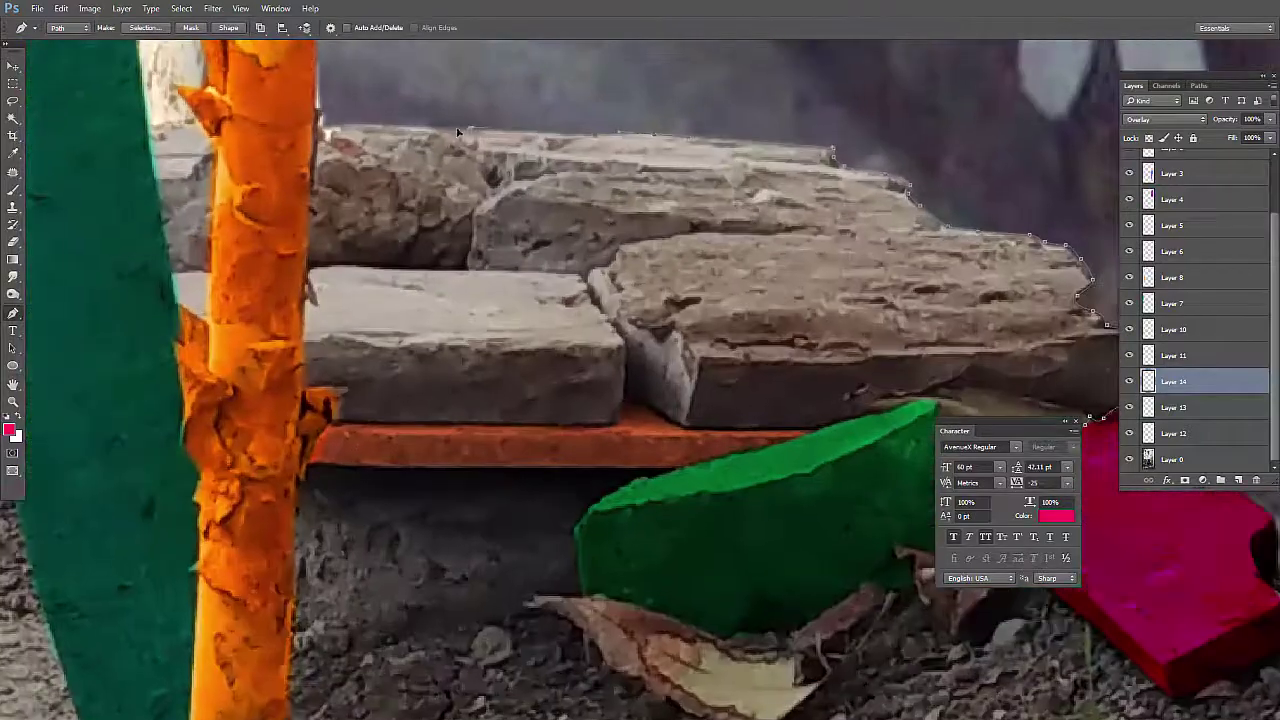
{"action": "left_click_drag", "start_coordinate": [371, 262], "coordinate": [383, 262]}
{"action": "scroll", "coordinate": [418, 275], "scroll_direction": "up", "scroll_amount": 1}
{"action": "scroll", "coordinate": [400, 276], "scroll_direction": "up", "scroll_amount": 1}
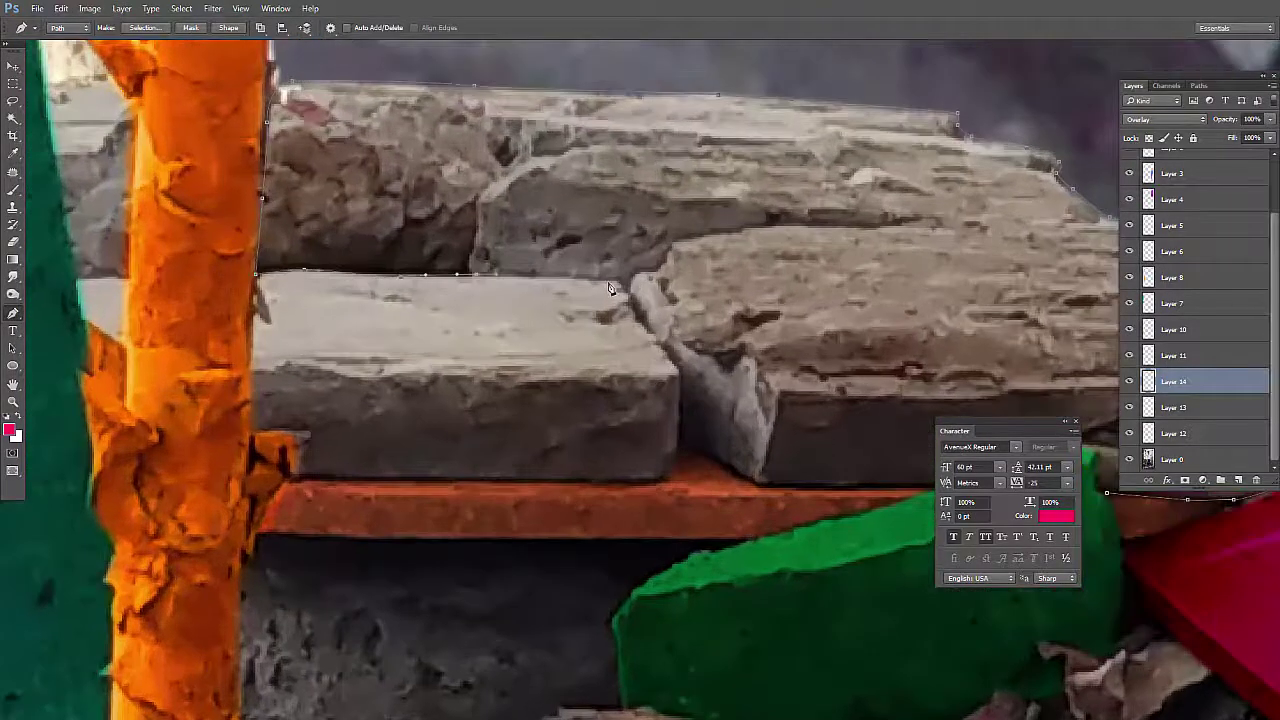
Trace the stones' bottom edge and close the outline
{"action": "left_click", "coordinate": [712, 460]}
{"action": "left_click_drag", "start_coordinate": [712, 460], "coordinate": [507, 343]}
{"action": "left_click", "coordinate": [557, 370]}
{"action": "left_click", "coordinate": [653, 372]}
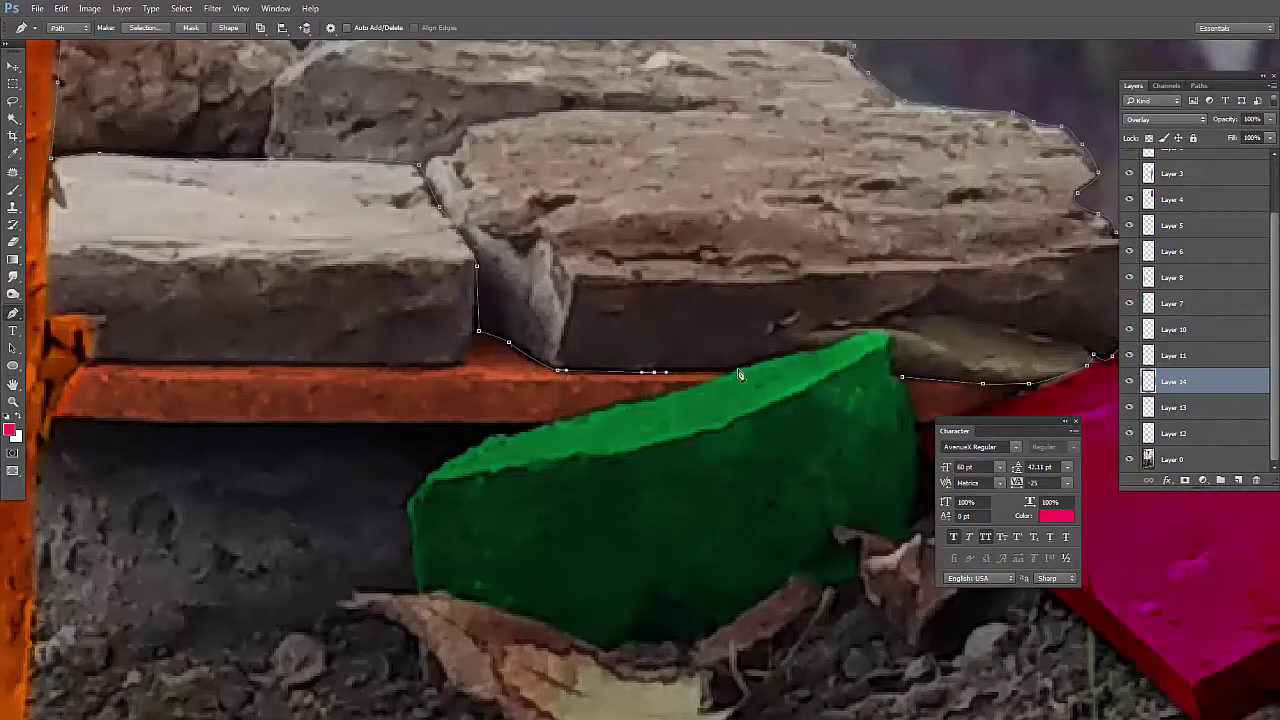
{"action": "left_click", "coordinate": [734, 370]}
{"action": "left_click", "coordinate": [805, 350]}
{"action": "scroll", "coordinate": [903, 381], "scroll_direction": "down", "scroll_amount": 2}
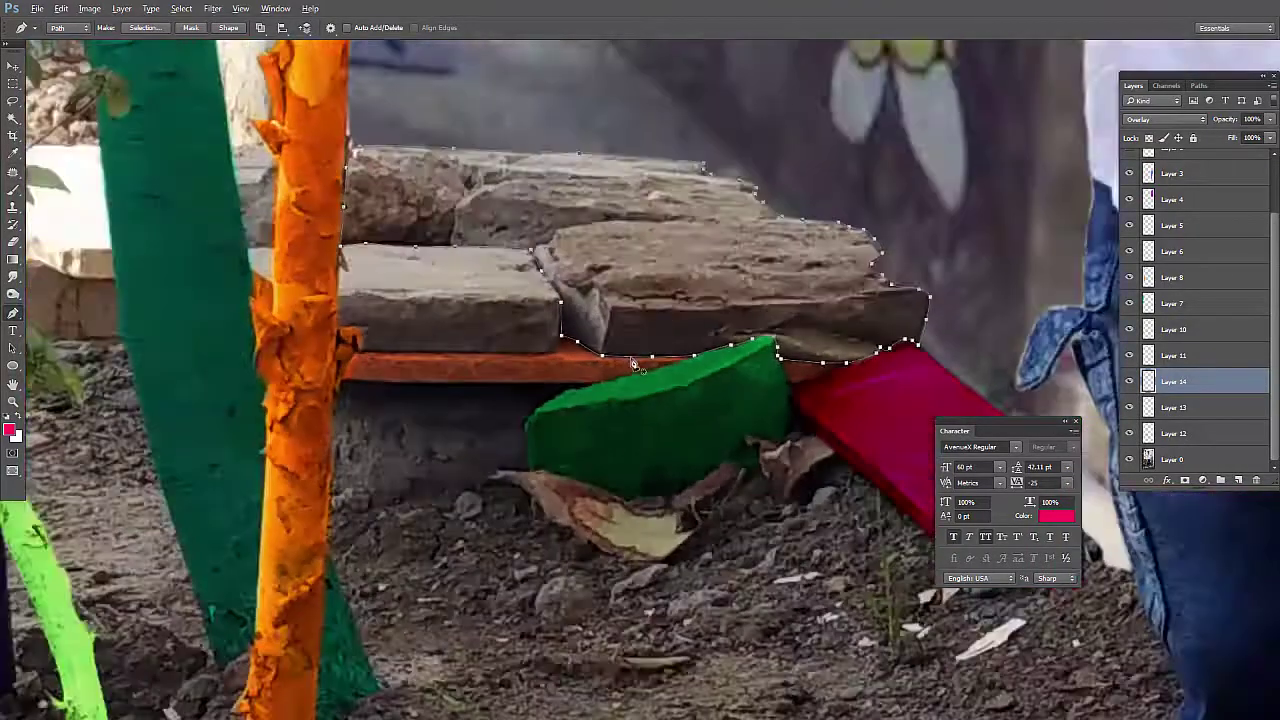
Make a selection from the stone outline, fill it on new Layer 15, and deselect
{"action": "right_click", "coordinate": [570, 318]}
{"action": "left_click", "coordinate": [612, 385]}
{"action": "left_click", "coordinate": [714, 206]}
{"action": "key", "text": "ctrl+j"}
{"action": "key", "text": "alt+BackSpace"}
{"action": "key", "text": "ctrl+d"}
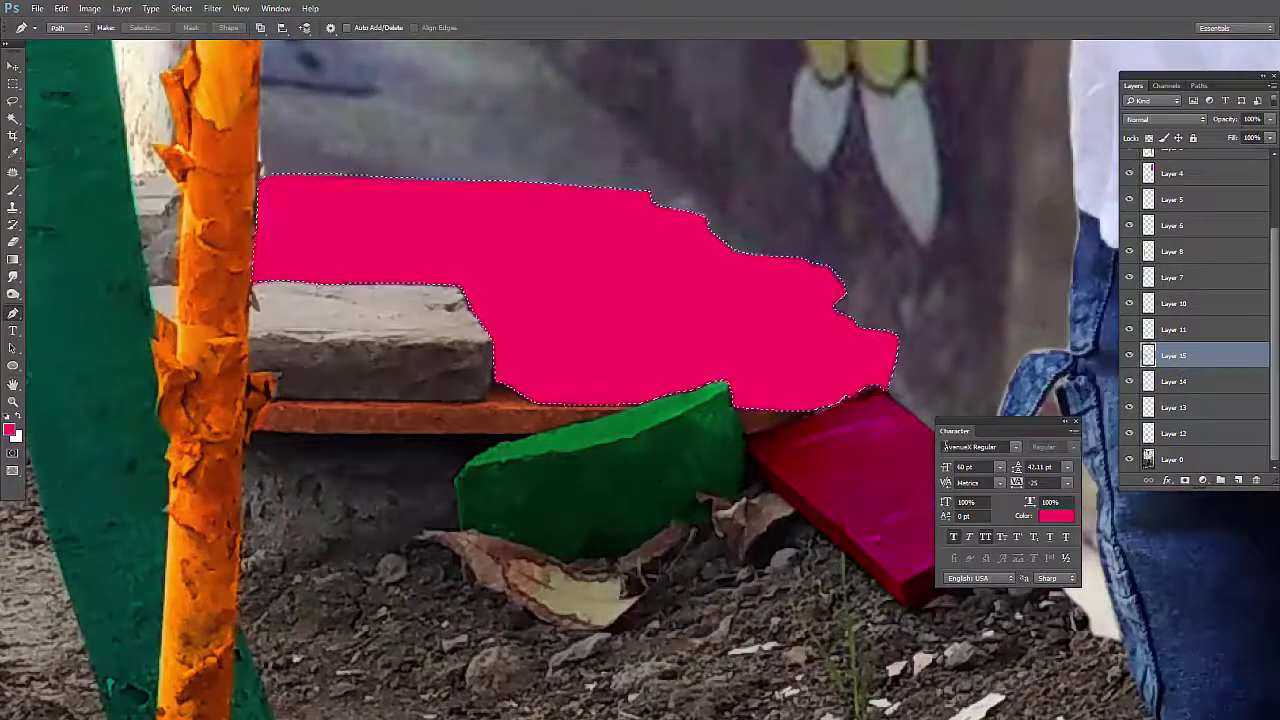
Shift the stone fill's hue to green with Hue/Saturation
{"action": "key", "text": "ctrl+u"}
{"action": "left_click_drag", "start_coordinate": [1000, 408], "coordinate": [1060, 408]}
{"action": "key", "text": "Return"}
{"action": "scroll", "coordinate": [1165, 120], "scroll_direction": "down", "scroll_amount": 1}
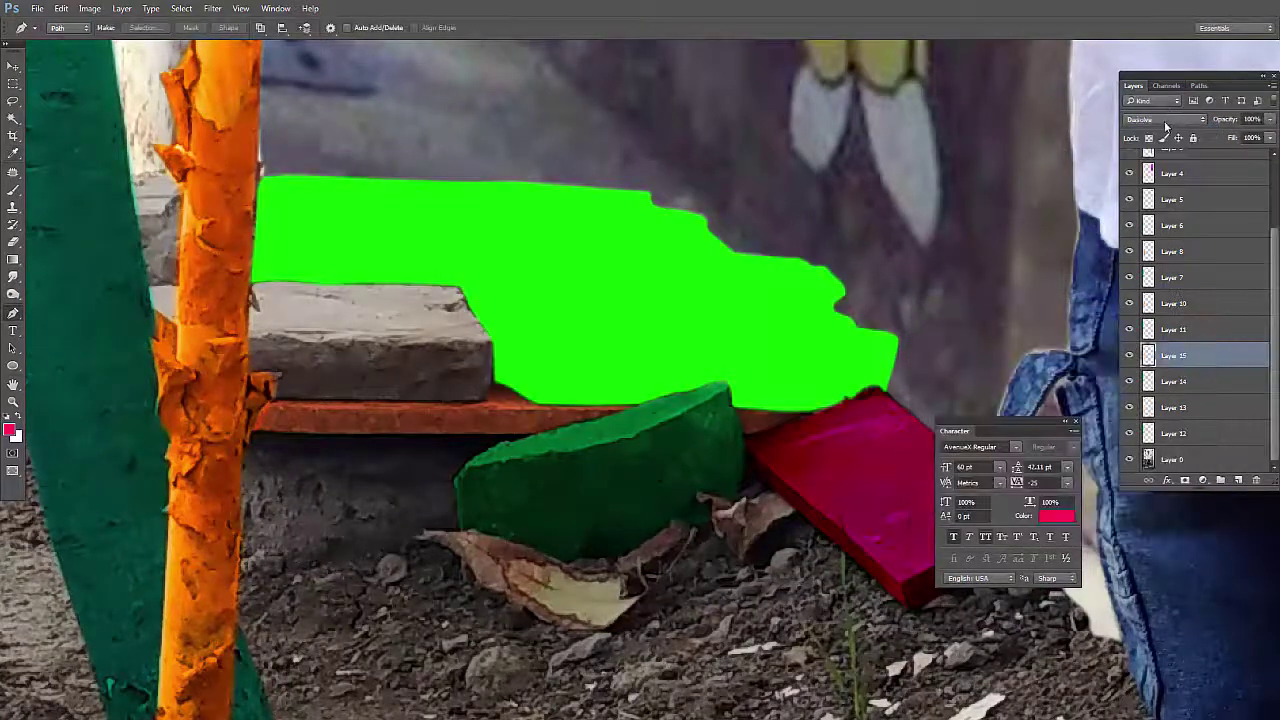
{"action": "scroll", "coordinate": [1165, 122], "scroll_direction": "down", "scroll_amount": 3}
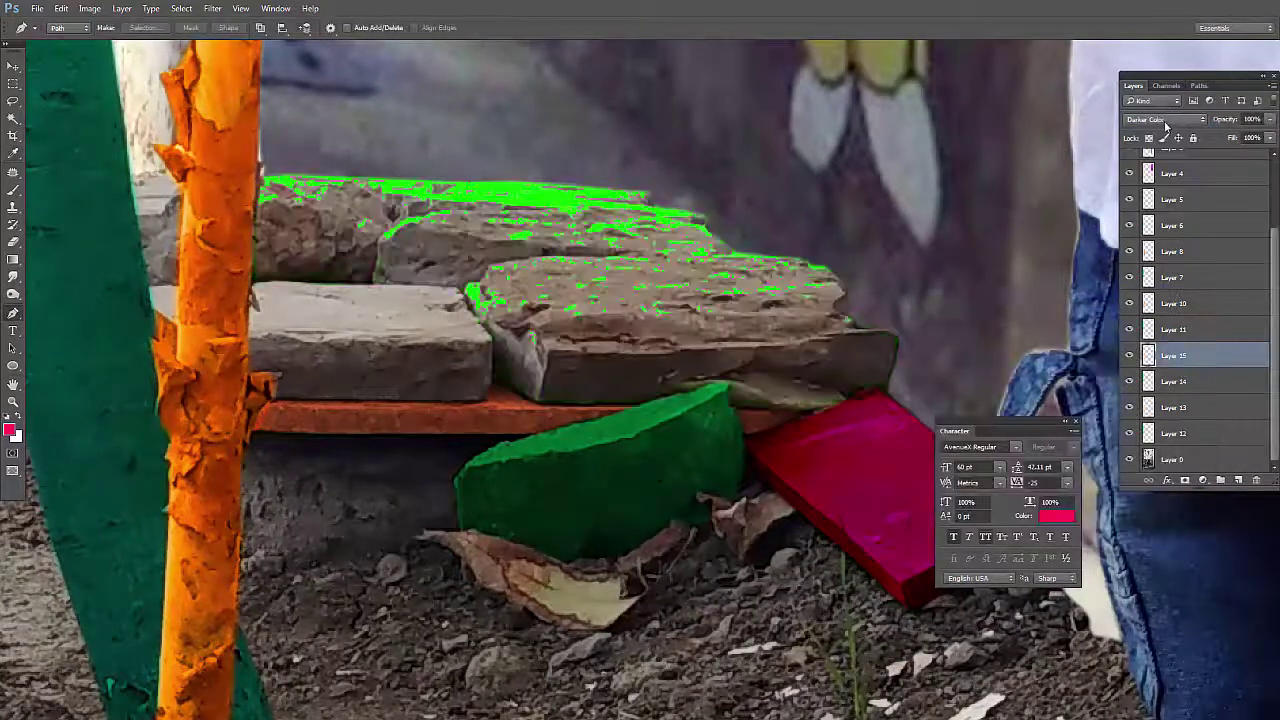
{"action": "scroll", "coordinate": [1165, 122], "scroll_direction": "down", "scroll_amount": 6}
{"action": "scroll", "coordinate": [1165, 122], "scroll_direction": "down", "scroll_amount": 8}
{"action": "scroll", "coordinate": [1165, 124], "scroll_direction": "down", "scroll_amount": 2}
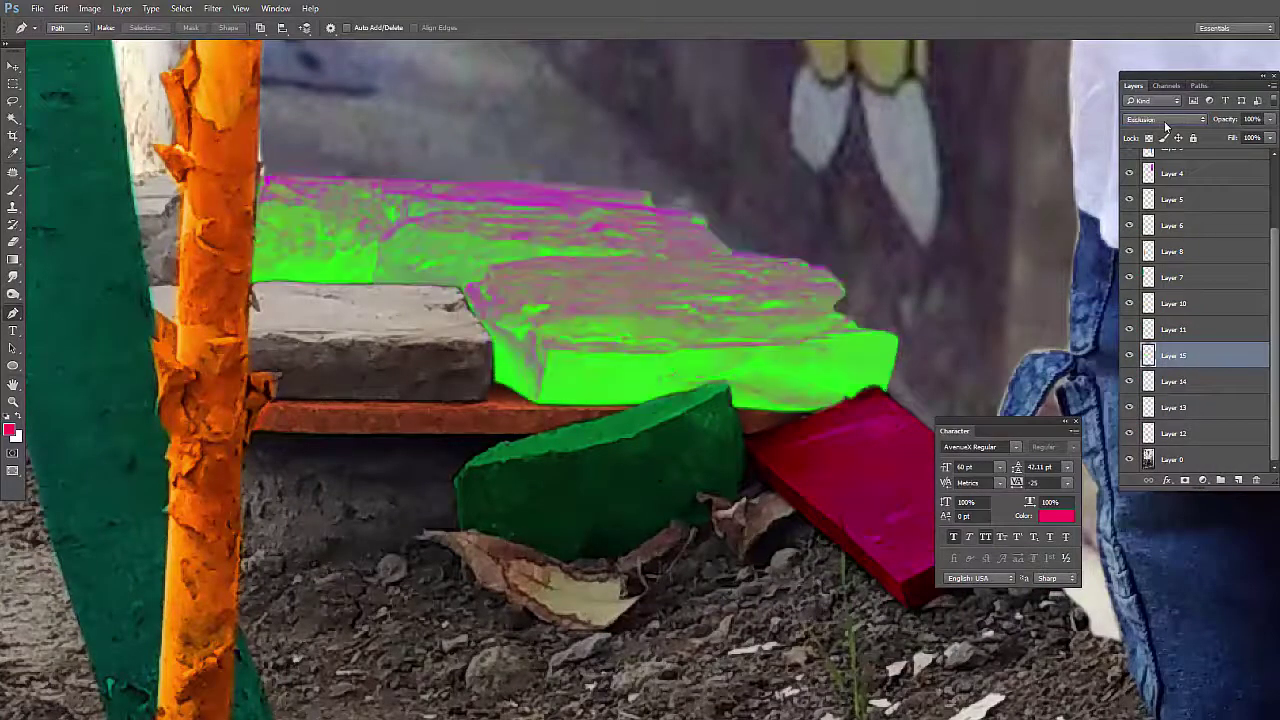
{"action": "scroll", "coordinate": [1165, 122], "scroll_direction": "down", "scroll_amount": 1}
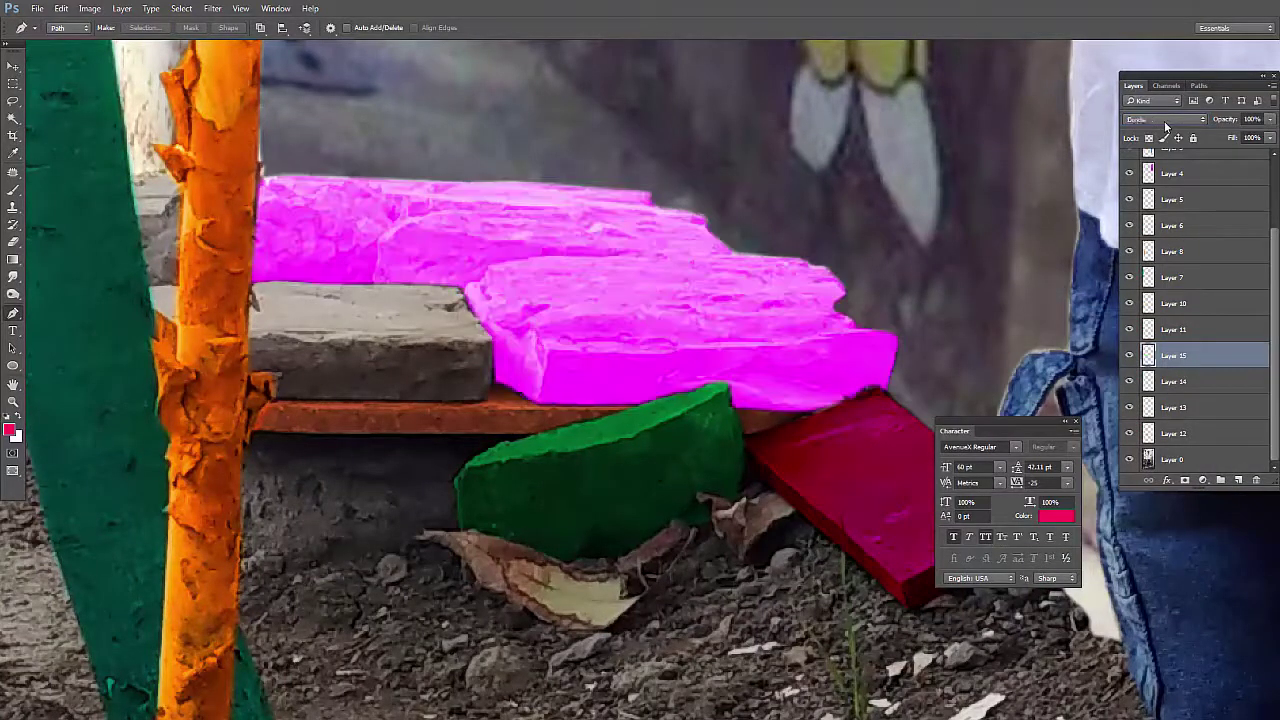
{"action": "scroll", "coordinate": [1165, 122], "scroll_direction": "down", "scroll_amount": 1}
{"action": "scroll", "coordinate": [1165, 122], "scroll_direction": "down", "scroll_amount": 1}
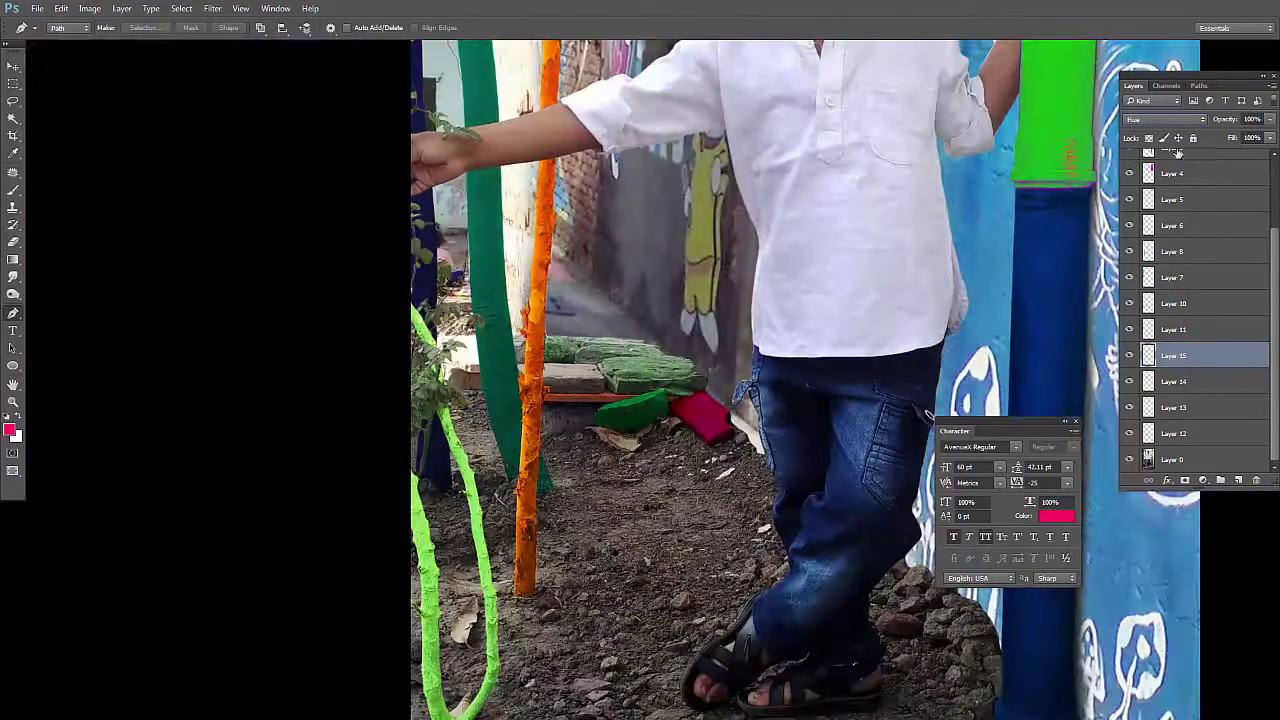
Set the stones' Hue to -180 and Saturation to +52 for a purple tint
{"action": "key", "text": "ctrl+u"}
{"action": "left_click_drag", "start_coordinate": [1037, 408], "coordinate": [968, 407]}
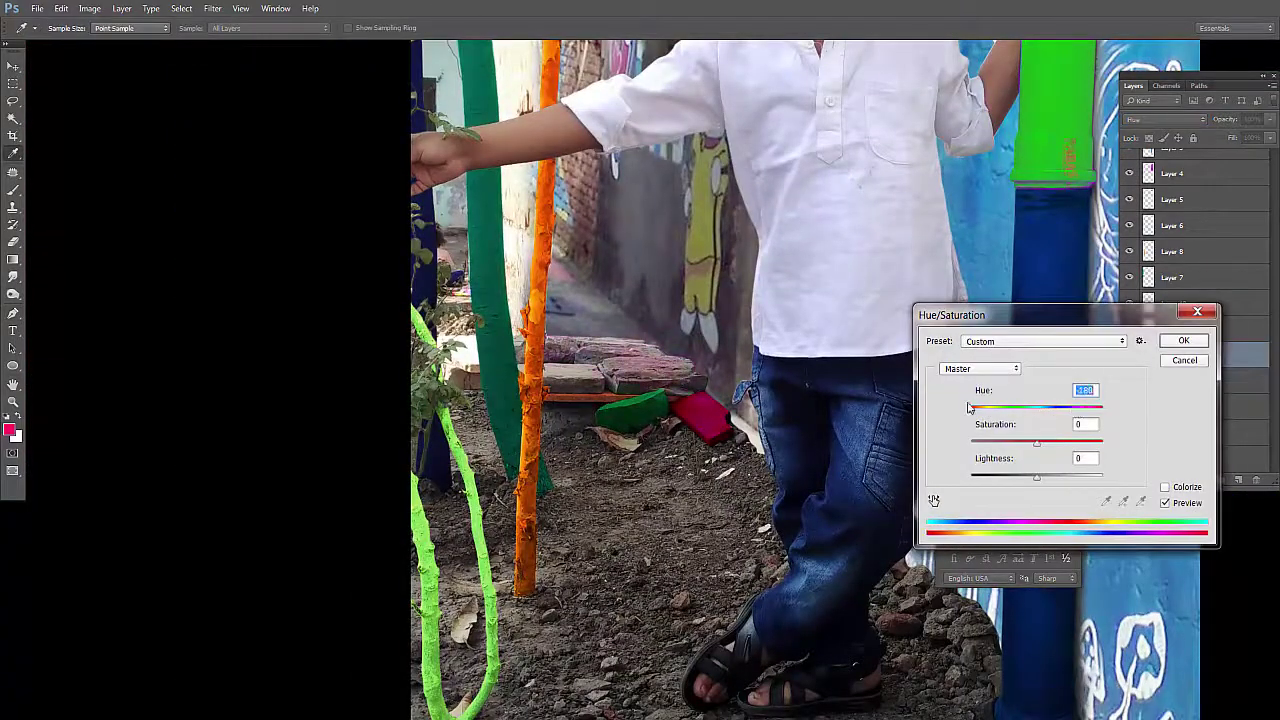
{"action": "key", "text": "Tab"}
{"action": "key", "text": "Tab"}
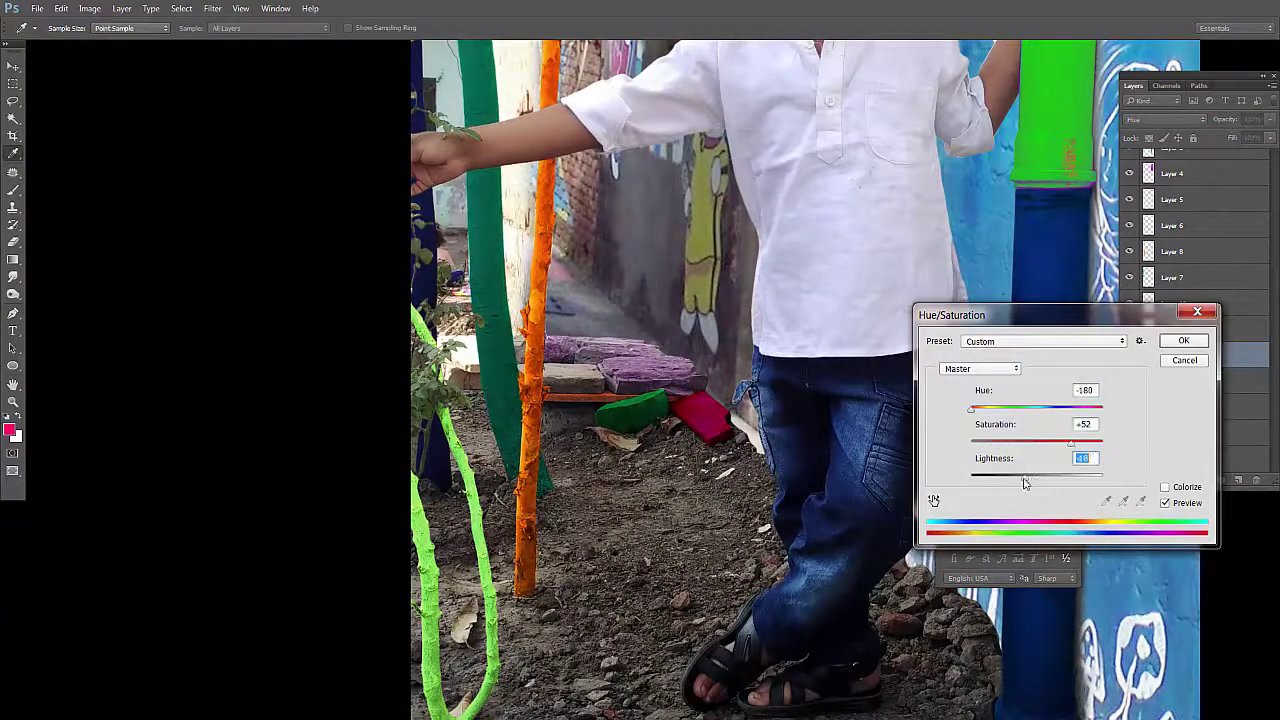
{"action": "key", "text": "Return"}
Set Layer 15's blend mode to Linear Burn and fit the whole photo in view
{"action": "left_click", "coordinate": [1165, 119]}
{"action": "key", "text": "Down"}
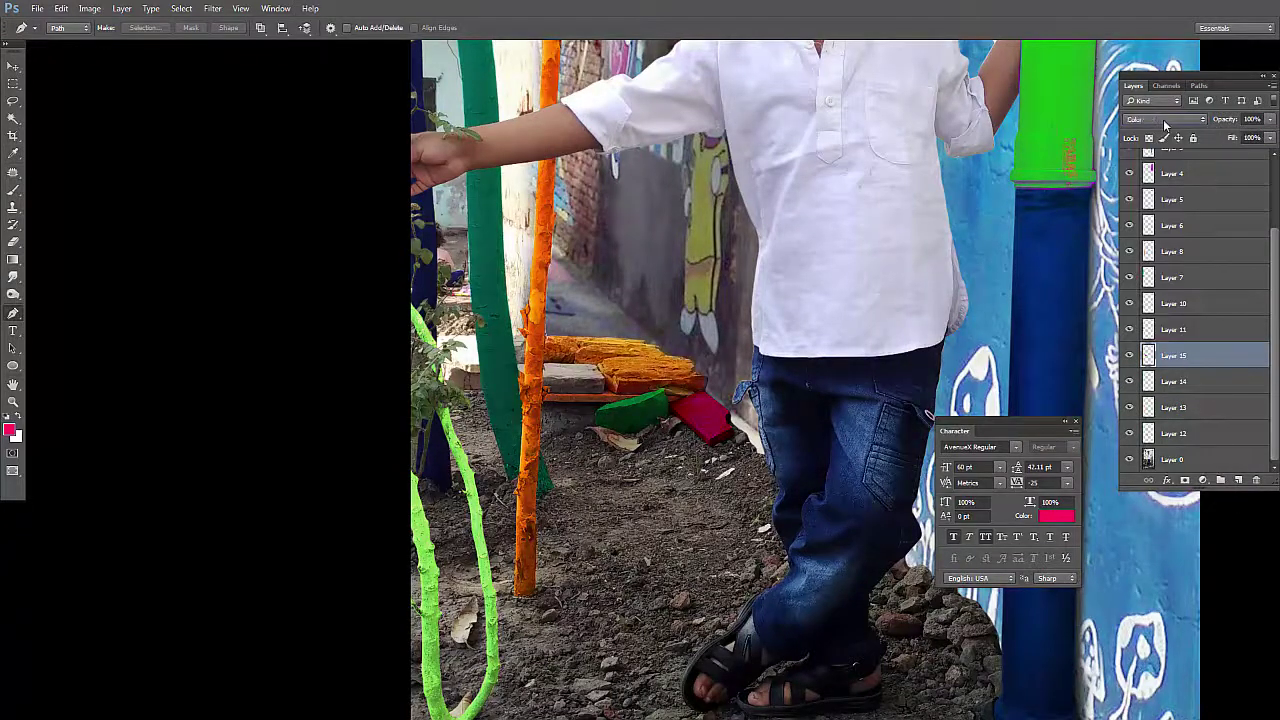
{"action": "key", "text": "Down"}
{"action": "key", "text": "Up"}
{"action": "key", "text": "Up"}
{"action": "key", "text": "Up"}
{"action": "key", "text": "Up"}
{"action": "key", "text": "Up"}
{"action": "key", "text": "Up"}
{"action": "key", "text": "Up"}
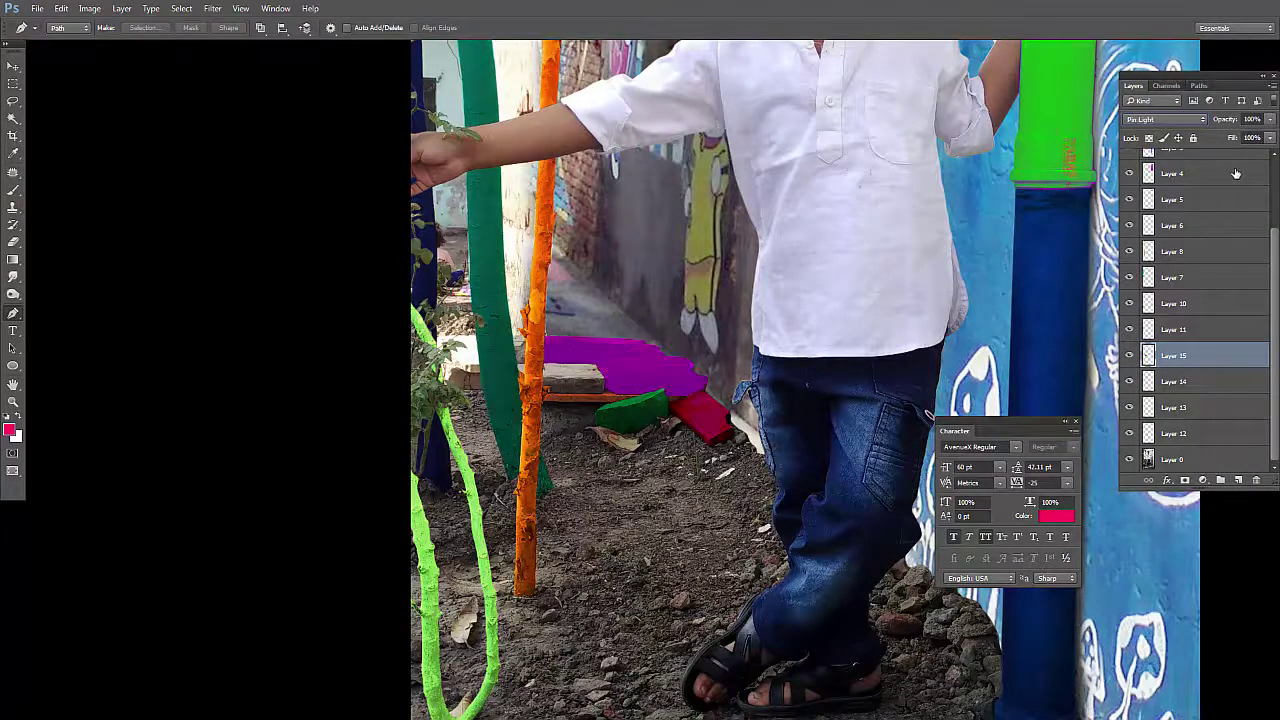
{"action": "key", "text": "Up"}
{"action": "key", "text": "Up"}
{"action": "key", "text": "Up"}
{"action": "key", "text": "Up"}
{"action": "key", "text": "Up"}
{"action": "key", "text": "Up"}
{"action": "key", "text": "Down"}
{"action": "key", "text": "Down"}
{"action": "key", "text": "Down"}
{"action": "key", "text": "Down"}
{"action": "key", "text": "Down"}
{"action": "key", "text": "Down"}
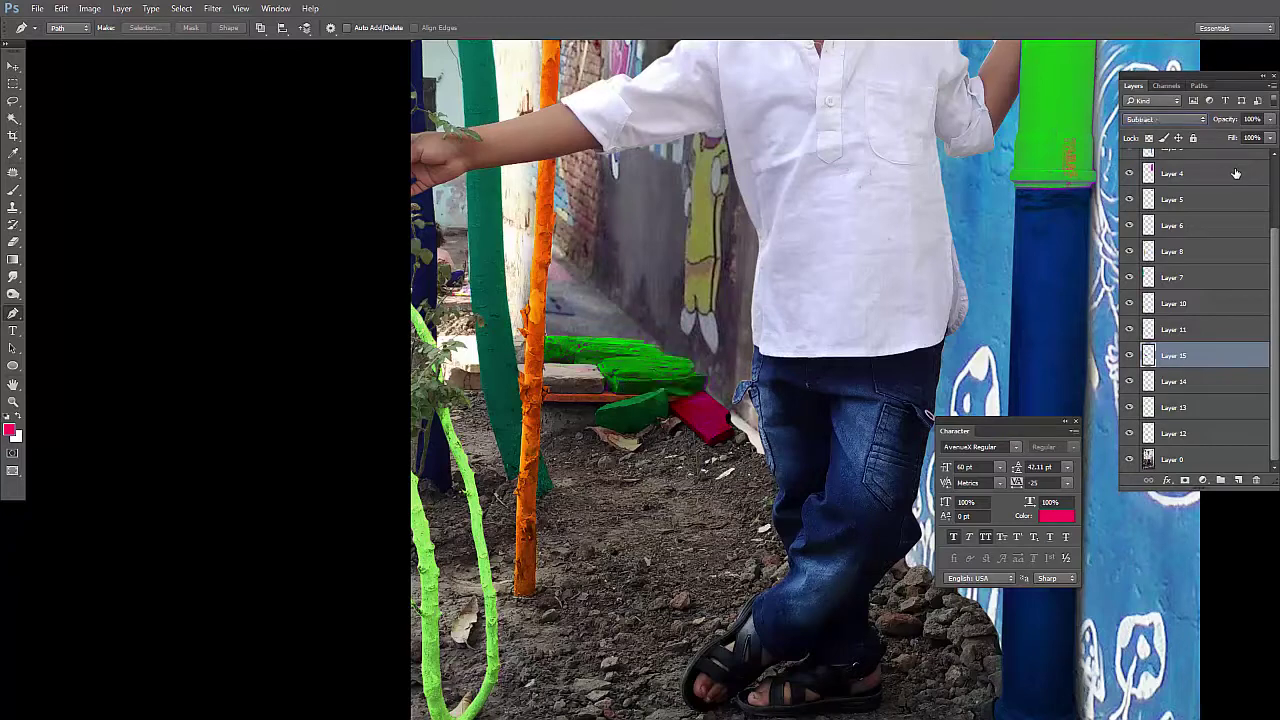
{"action": "key", "text": "Down"}
{"action": "key", "text": "Down"}
{"action": "key", "text": "Down"}
{"action": "key", "text": "Down"}
{"action": "key", "text": "Up"}
{"action": "key", "text": "Up"}
{"action": "key", "text": "Up"}
{"action": "key", "text": "Up"}
{"action": "key", "text": "Up"}
{"action": "key", "text": "Up"}
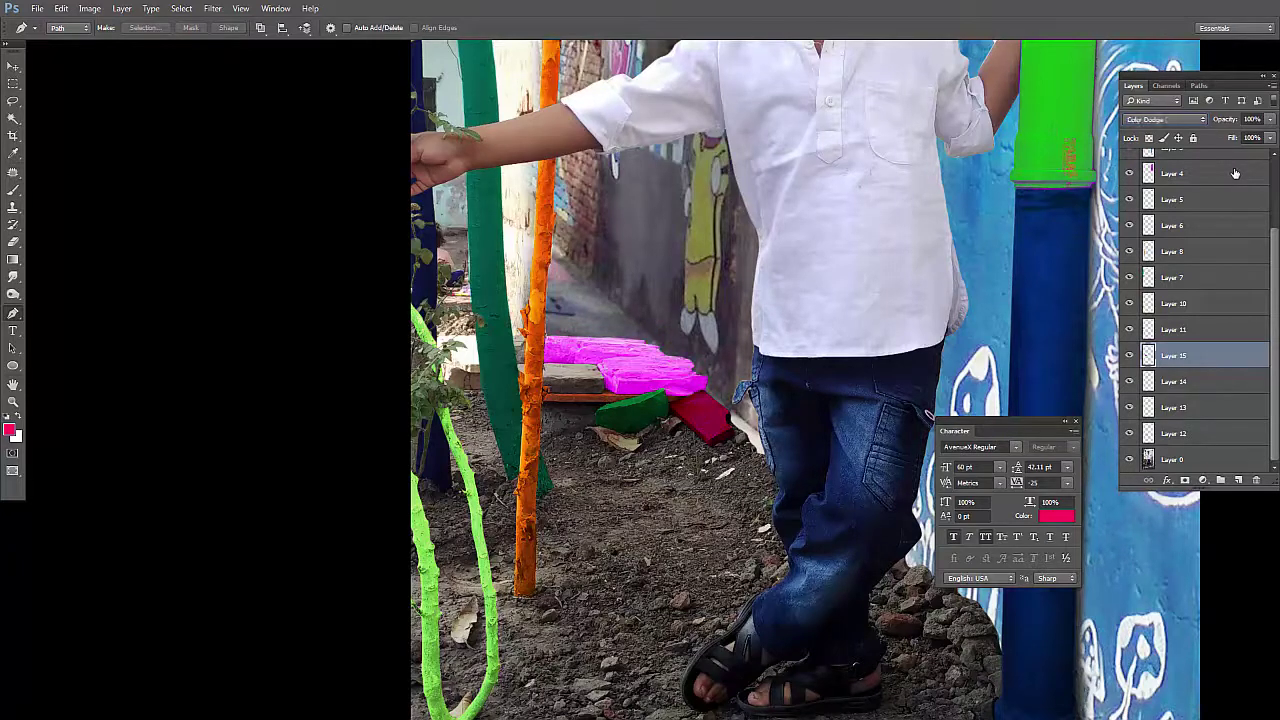
{"action": "key", "text": "Up"}
{"action": "key", "text": "Up"}
{"action": "key", "text": "Up"}
{"action": "key", "text": "Up"}
{"action": "key", "text": "Up"}
{"action": "key", "text": "Up"}
{"action": "key", "text": "Down"}
{"action": "key", "text": "Down"}
{"action": "key", "text": "Down"}
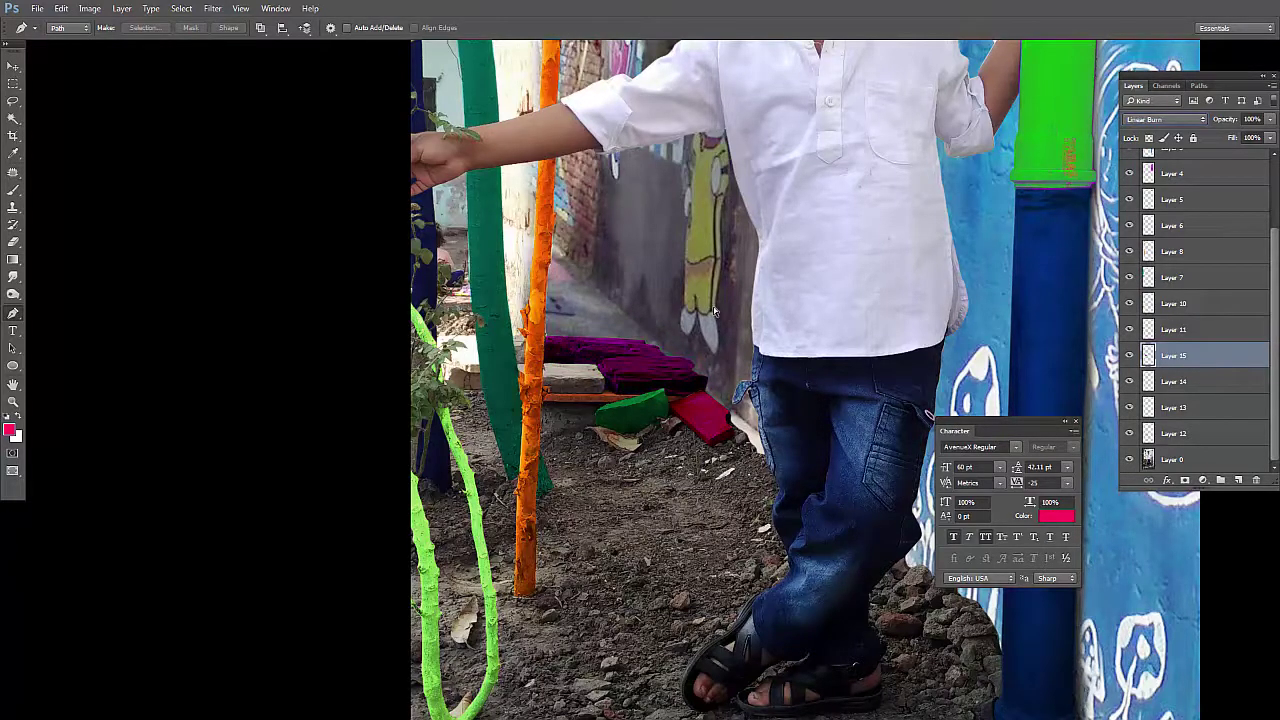
{"action": "key", "text": "ctrl+0"}
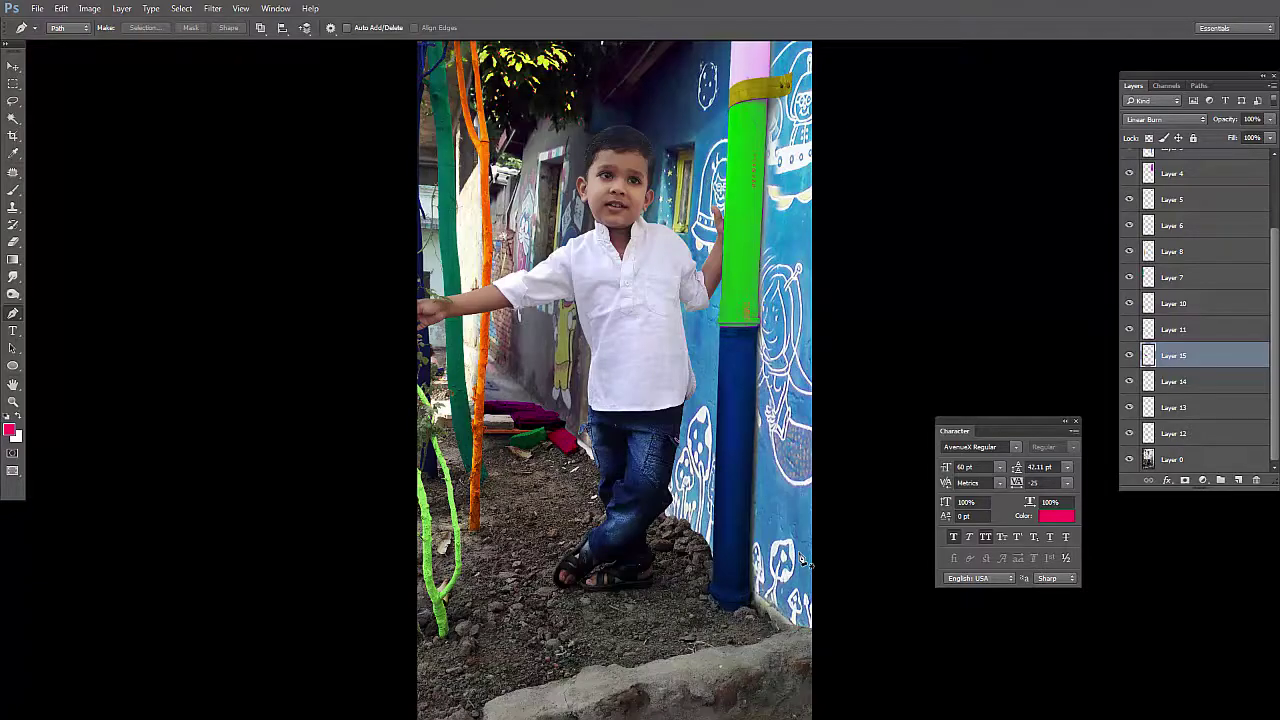
{"action": "scroll", "coordinate": [515, 428], "scroll_direction": "up", "scroll_amount": 4}
On the original photo layer, pen-trace the grey brick's right and top edges
{"action": "scroll", "coordinate": [515, 428], "scroll_direction": "up", "scroll_amount": 4}
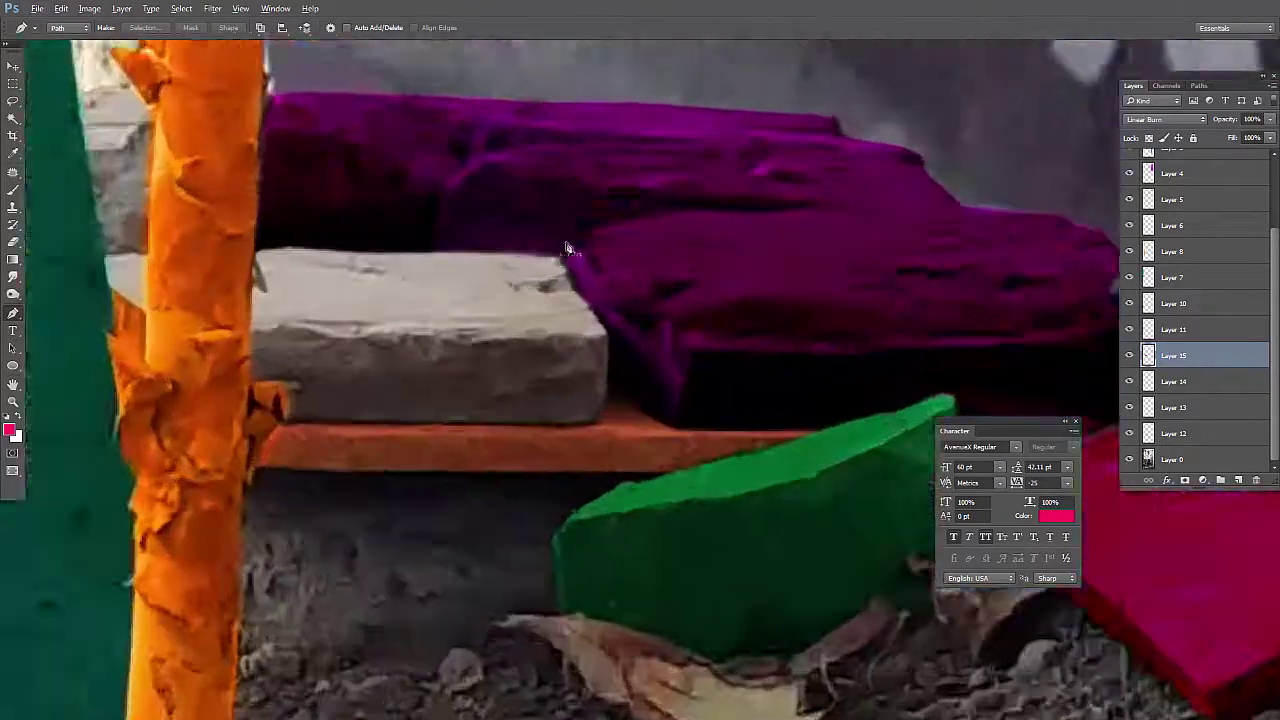
{"action": "scroll", "coordinate": [515, 428], "scroll_direction": "up", "scroll_amount": 2}
{"action": "key", "text": "alt+comma"}
{"action": "left_click", "coordinate": [620, 352]}
{"action": "left_click", "coordinate": [594, 298]}
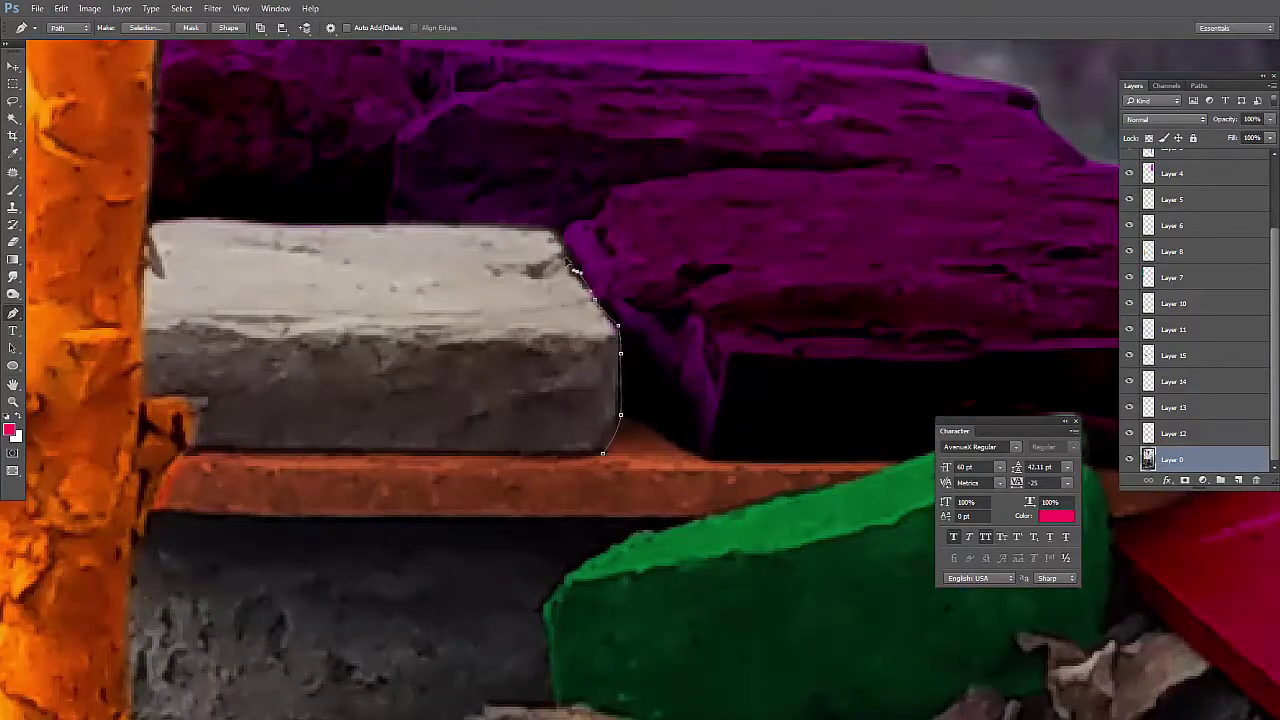
{"action": "left_click", "coordinate": [554, 228]}
{"action": "left_click", "coordinate": [446, 219]}
{"action": "left_click", "coordinate": [328, 222]}
{"action": "left_click", "coordinate": [150, 222]}
Finish the brick outline along its bottom edge and close it
{"action": "scroll", "coordinate": [150, 245], "scroll_direction": "up", "scroll_amount": 1}
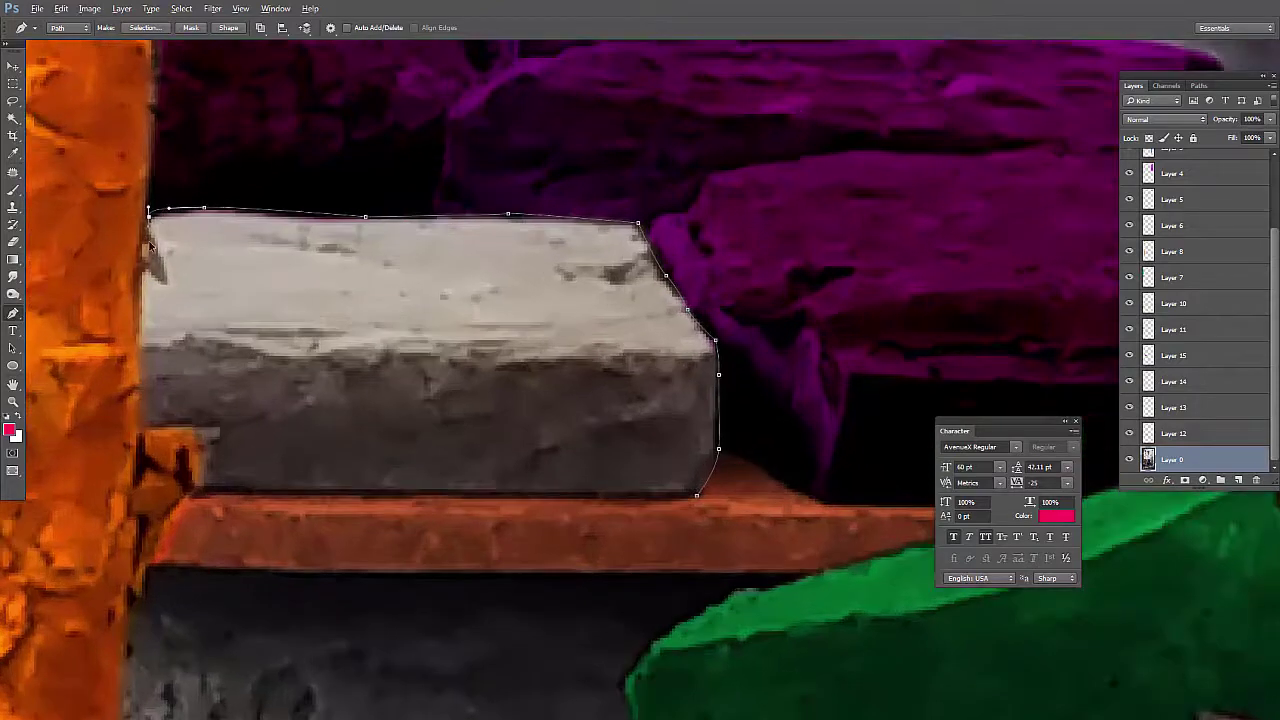
{"action": "left_click", "coordinate": [204, 484]}
{"action": "left_click_drag", "start_coordinate": [498, 495], "coordinate": [523, 498]}
{"action": "left_click_drag", "start_coordinate": [626, 494], "coordinate": [656, 497]}
{"action": "left_click", "coordinate": [697, 495]}
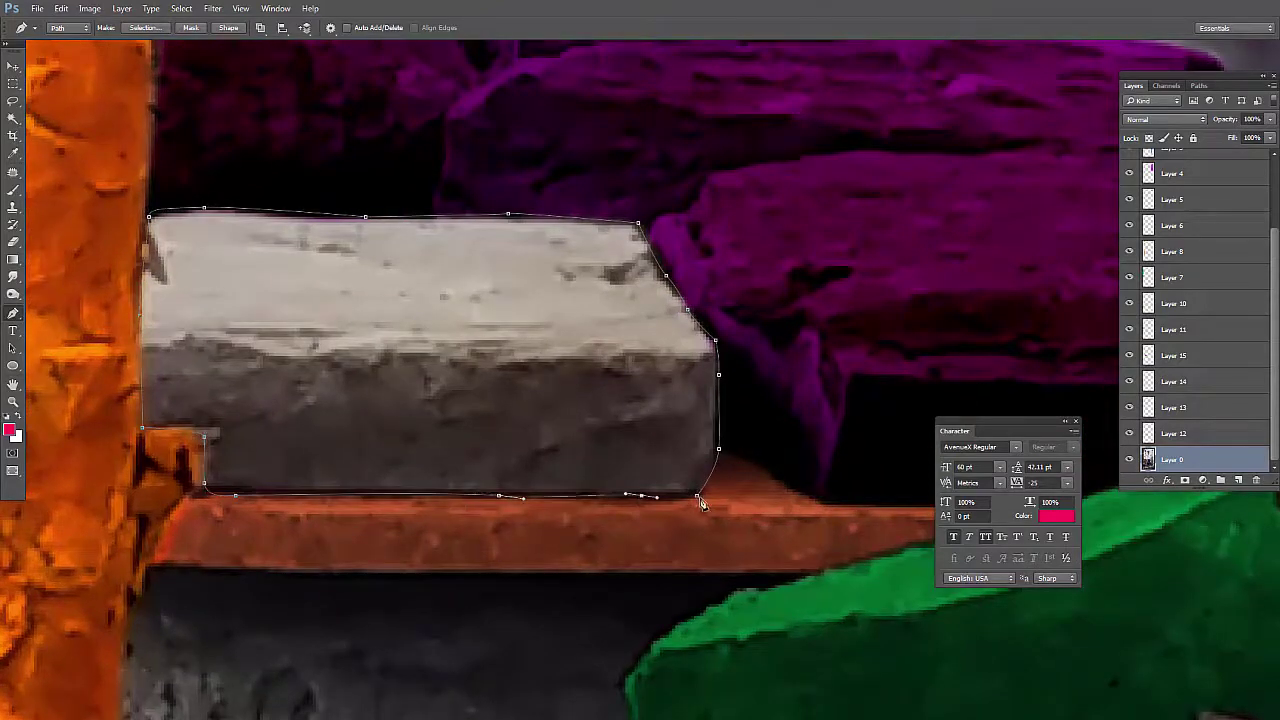
Fill the brick selection with white on Layer 16, blended as Overlay
{"action": "left_click", "coordinate": [1240, 481]}
{"action": "right_click", "coordinate": [237, 242]}
{"action": "left_click", "coordinate": [286, 306]}
{"action": "key", "text": "ctrl+j"}
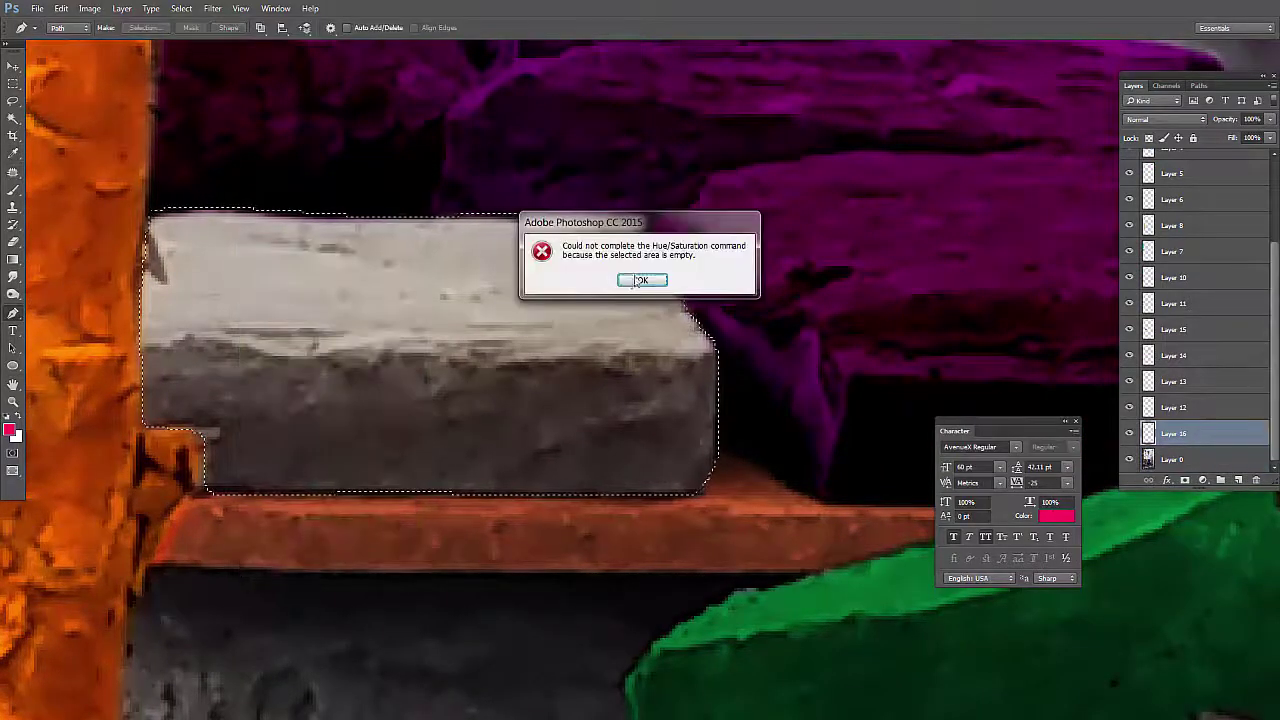
{"action": "key", "text": "Return"}
{"action": "key", "text": "alt+BackSpace"}
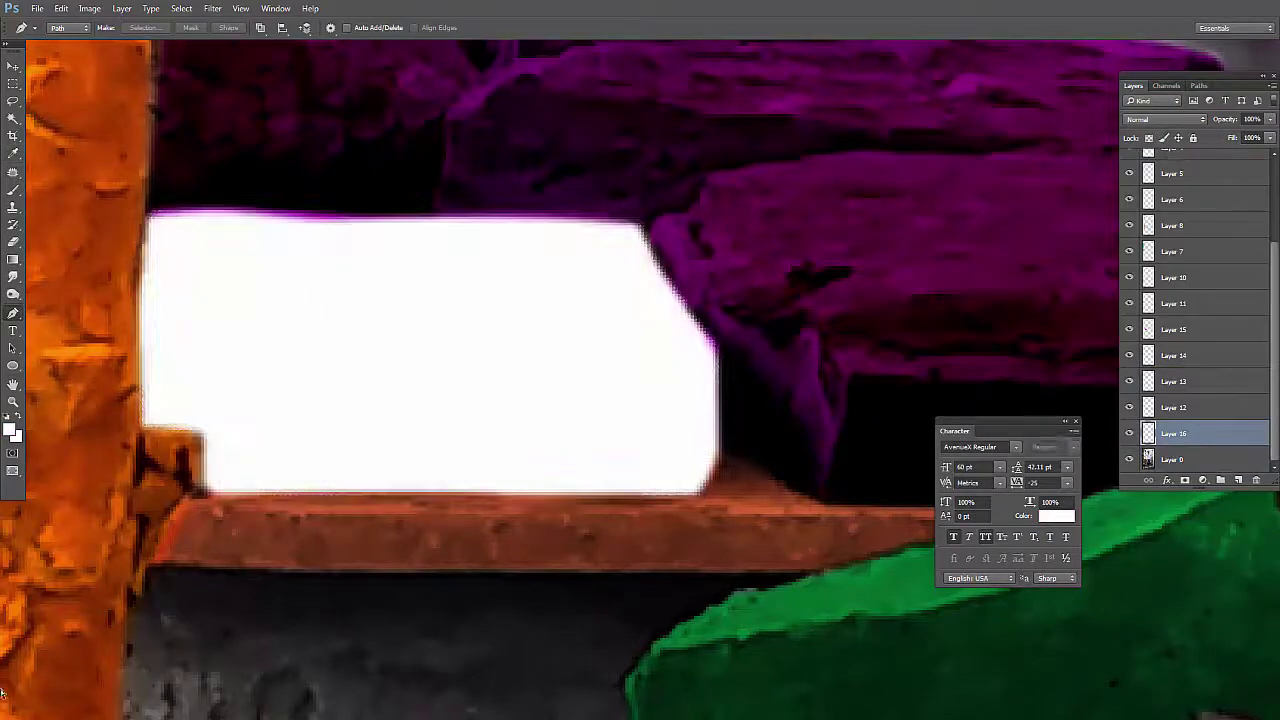
{"action": "key", "text": "alt+shift+o"}
{"action": "key", "text": "ctrl+z"}
{"action": "key", "text": "ctrl+z"}
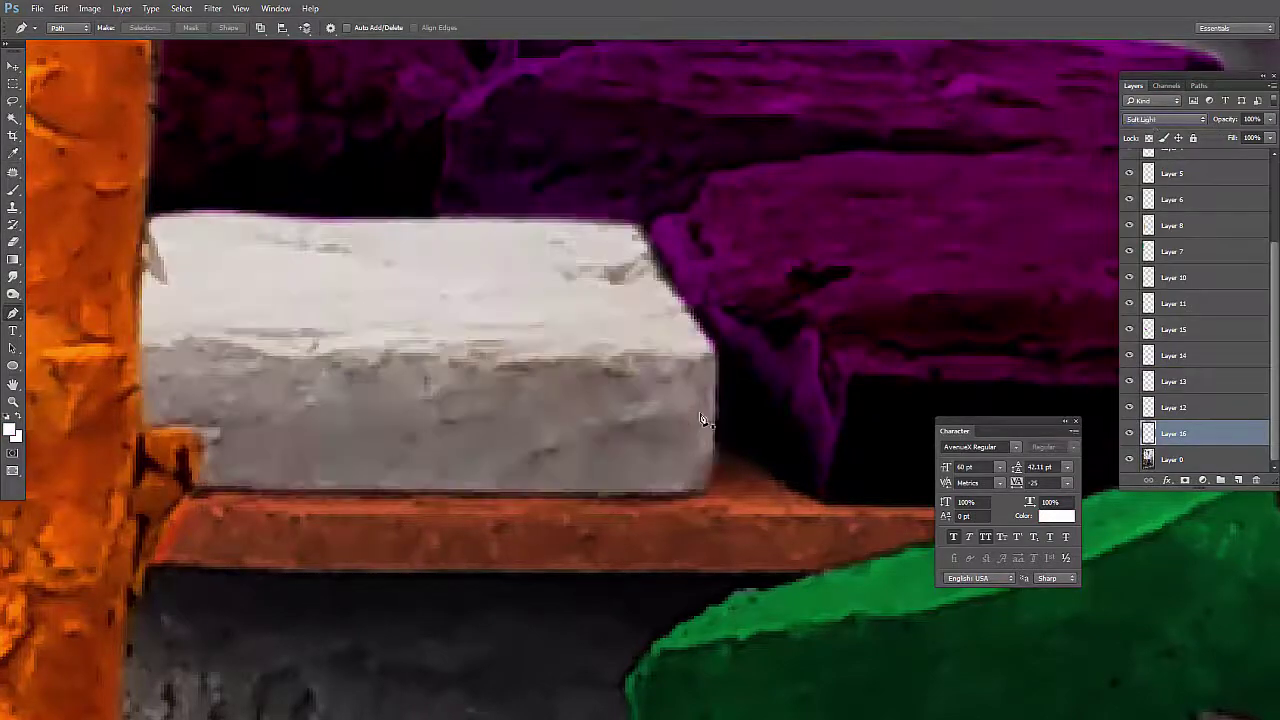
Zoom out to view the whole recoloured scene
{"action": "key", "text": "ctrl+minus"}
{"action": "key", "text": "ctrl+minus"}
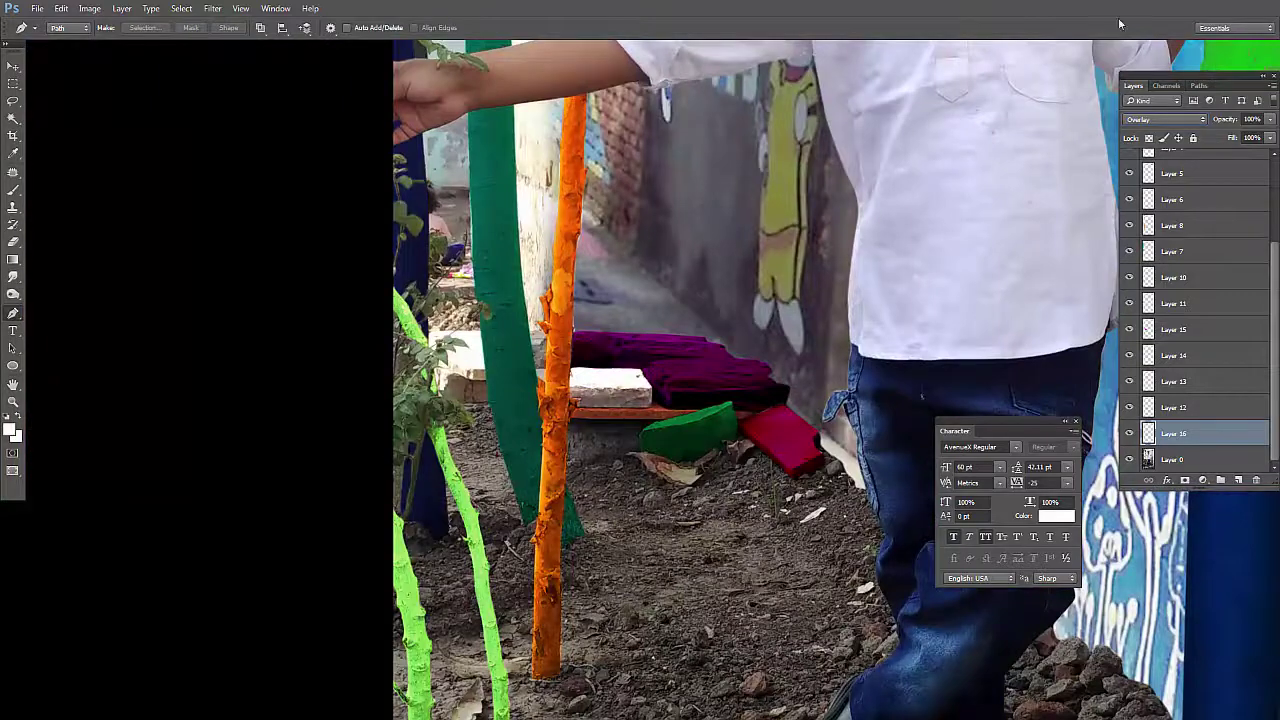
{"action": "scroll", "coordinate": [1153, 123], "scroll_direction": "down", "scroll_amount": 3}
{"action": "scroll", "coordinate": [1153, 123], "scroll_direction": "down", "scroll_amount": 4}
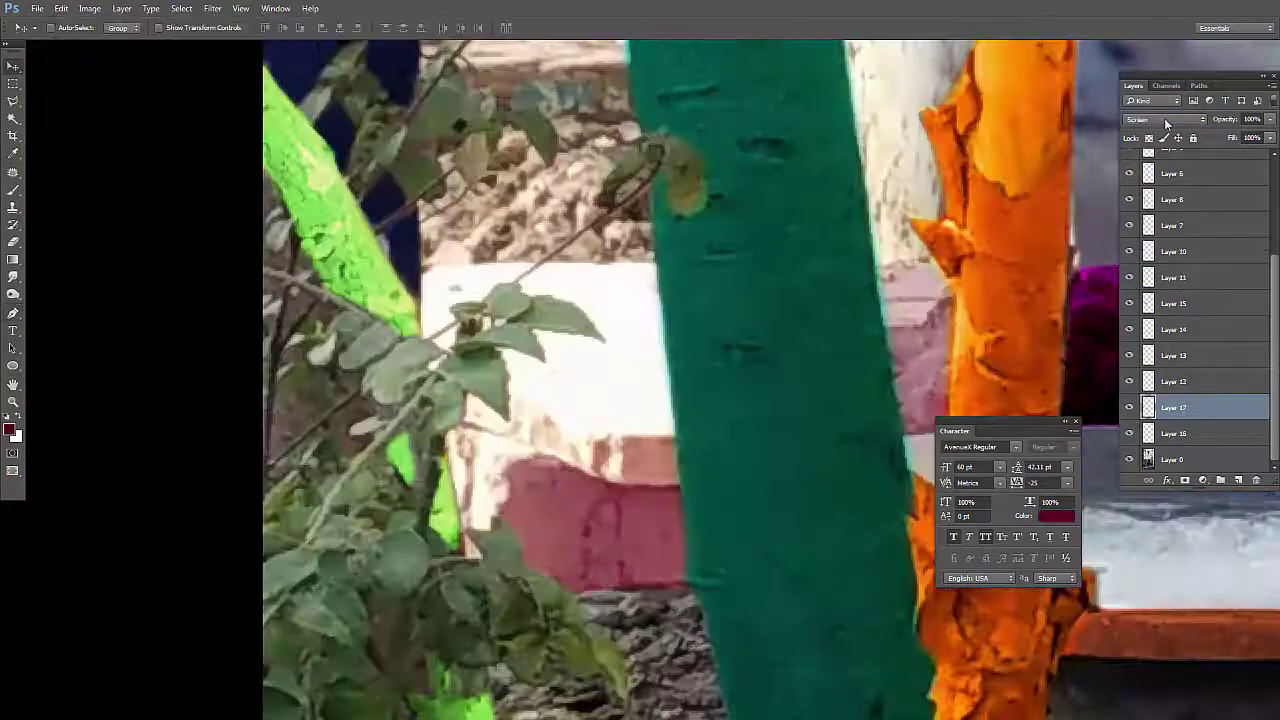
{"action": "scroll", "coordinate": [1166, 121], "scroll_direction": "down", "scroll_amount": 4}
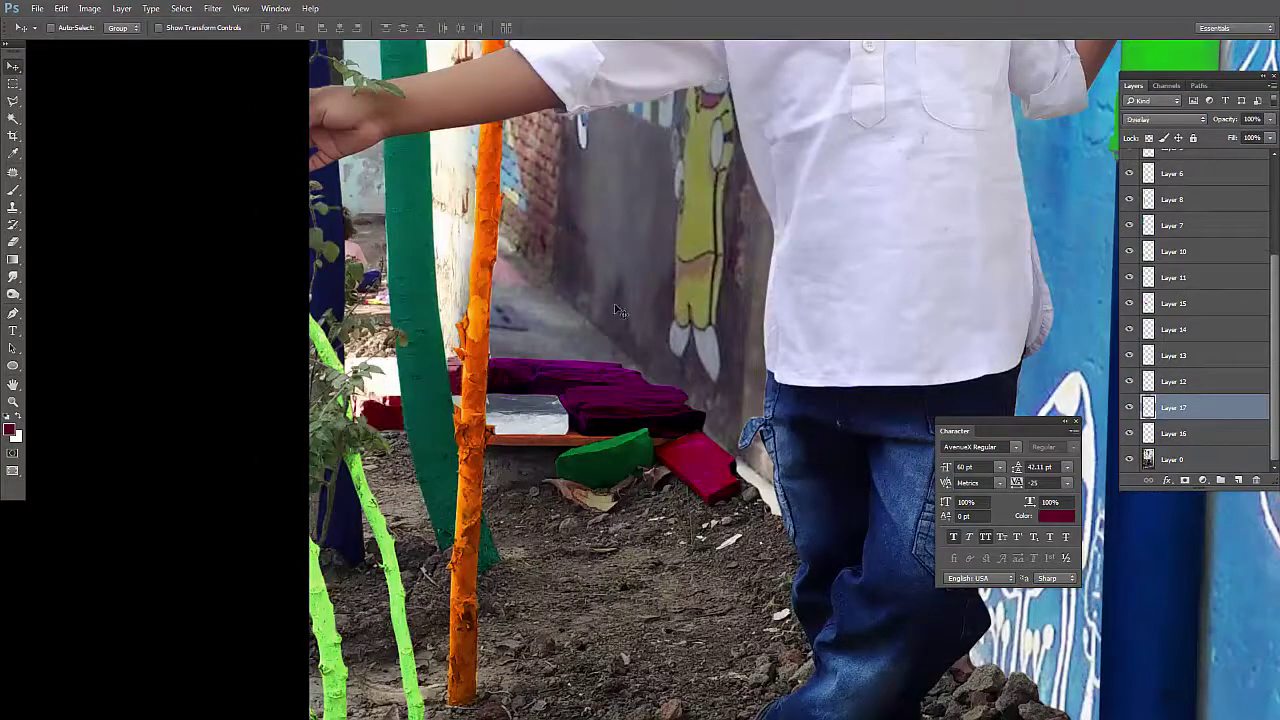
{"action": "scroll", "coordinate": [628, 511], "scroll_direction": "down", "scroll_amount": 2}
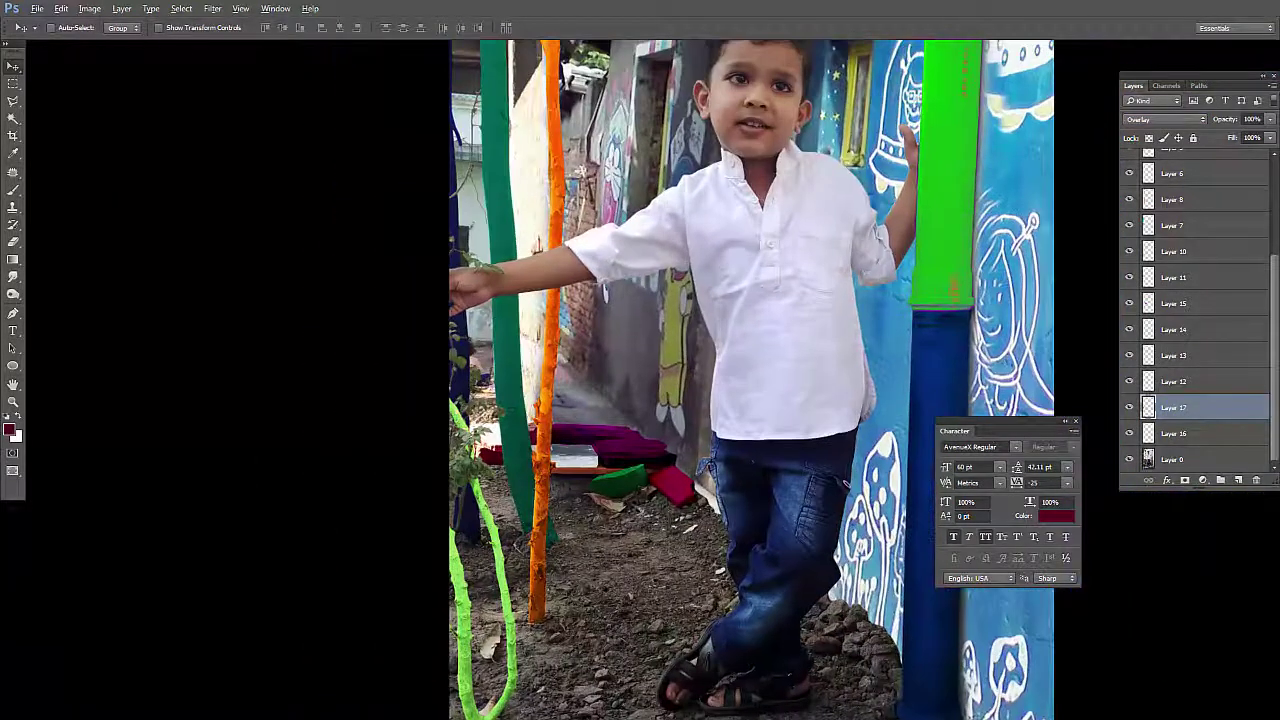
{"action": "scroll", "coordinate": [610, 505], "scroll_direction": "down", "scroll_amount": 1}
{"action": "scroll", "coordinate": [580, 495], "scroll_direction": "down", "scroll_amount": 1}
{"action": "scroll", "coordinate": [538, 485], "scroll_direction": "down", "scroll_amount": 1}
{"action": "scroll", "coordinate": [538, 485], "scroll_direction": "up", "scroll_amount": 1}
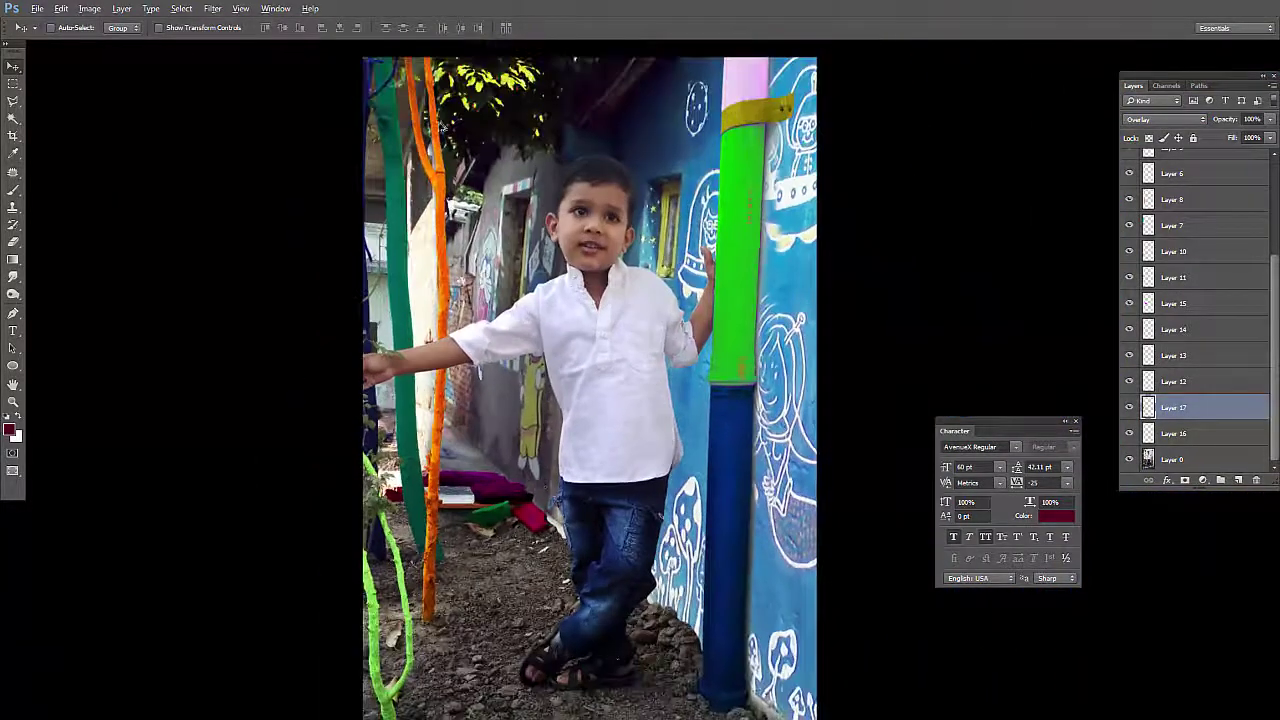
{"action": "scroll", "coordinate": [490, 376], "scroll_direction": "down", "scroll_amount": 1}
{"action": "scroll", "coordinate": [488, 370], "scroll_direction": "down", "scroll_amount": 1}
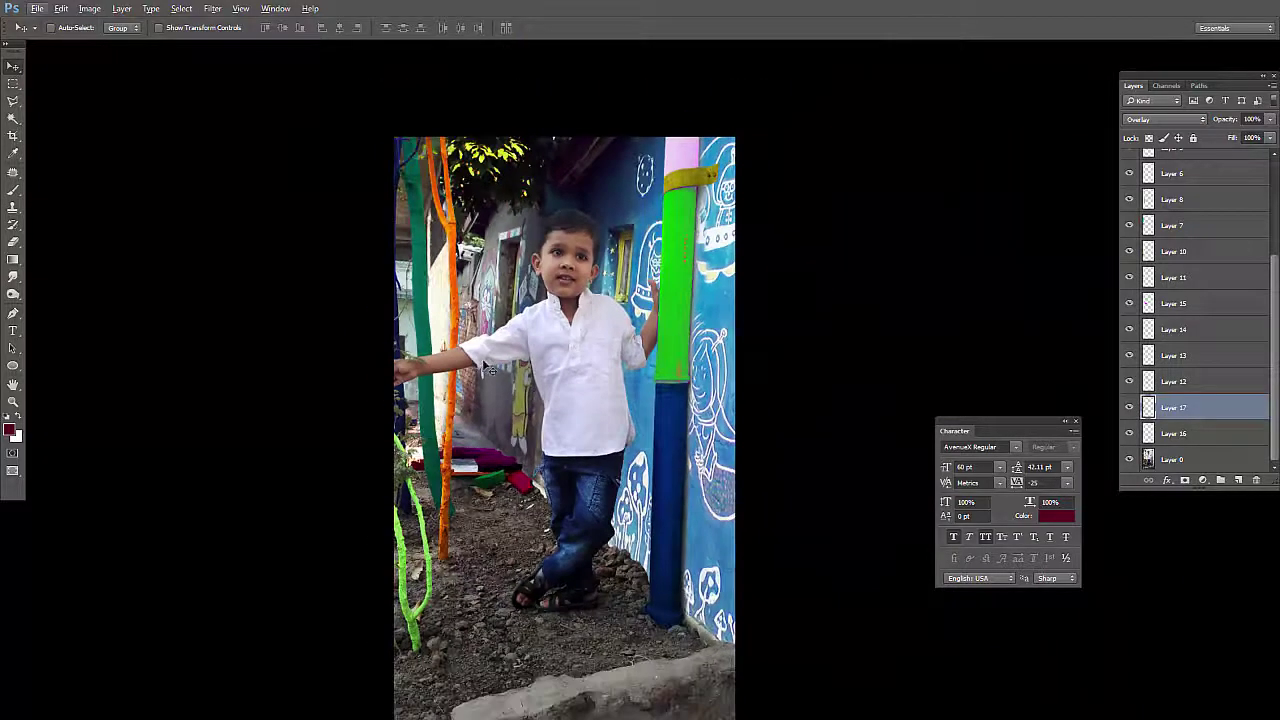
On the base photo layer, outline the bottom concrete curb and turn the outline into a selection
{"action": "scroll", "coordinate": [487, 368], "scroll_direction": "up", "scroll_amount": 2}
{"action": "scroll", "coordinate": [530, 420], "scroll_direction": "up", "scroll_amount": 3}
{"action": "right_click", "coordinate": [514, 423]}
{"action": "left_click", "coordinate": [563, 433]}
{"action": "key", "text": "l"}
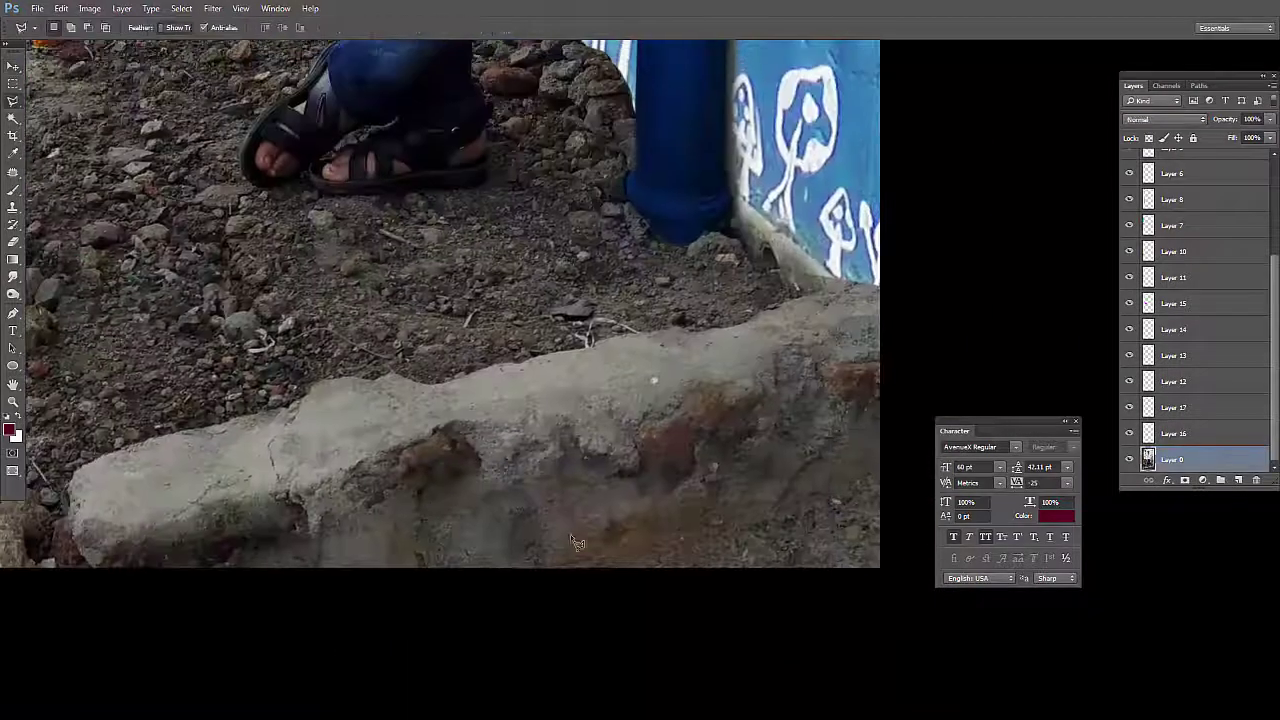
{"action": "left_click", "coordinate": [585, 568]}
{"action": "left_click", "coordinate": [905, 472]}
{"action": "left_click", "coordinate": [906, 292]}
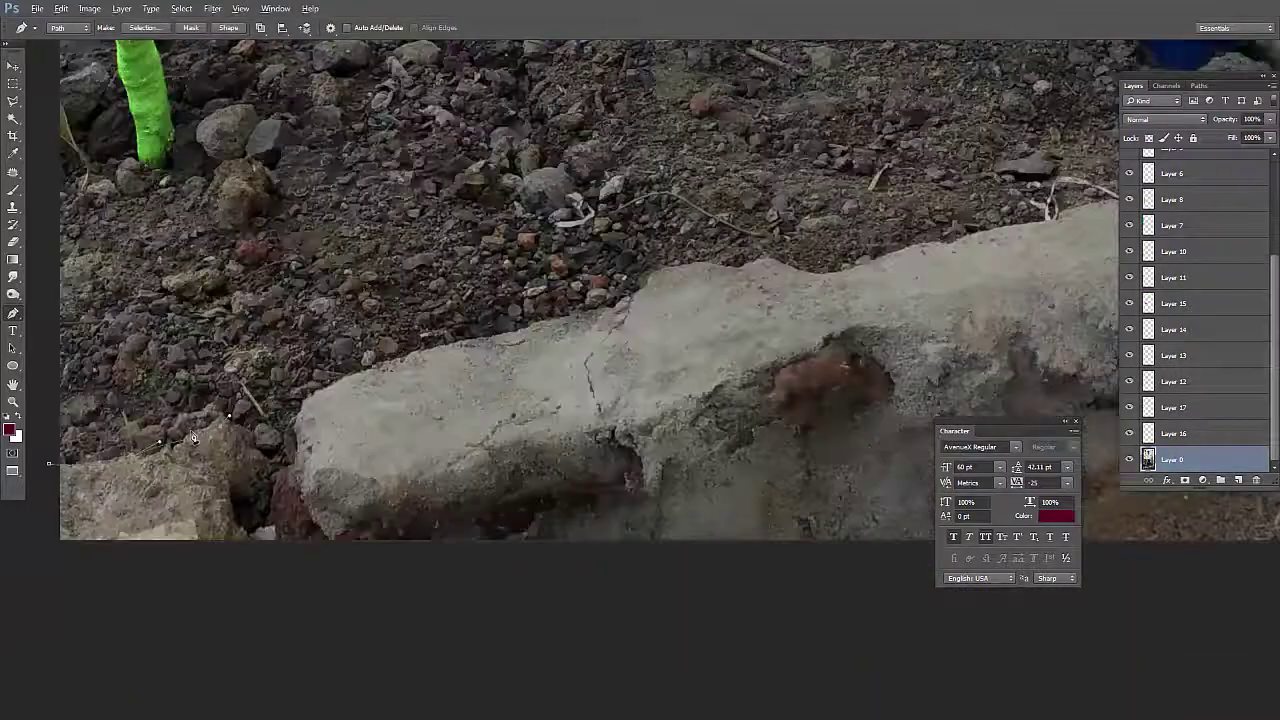
{"action": "left_click", "coordinate": [173, 445]}
{"action": "left_click", "coordinate": [237, 423]}
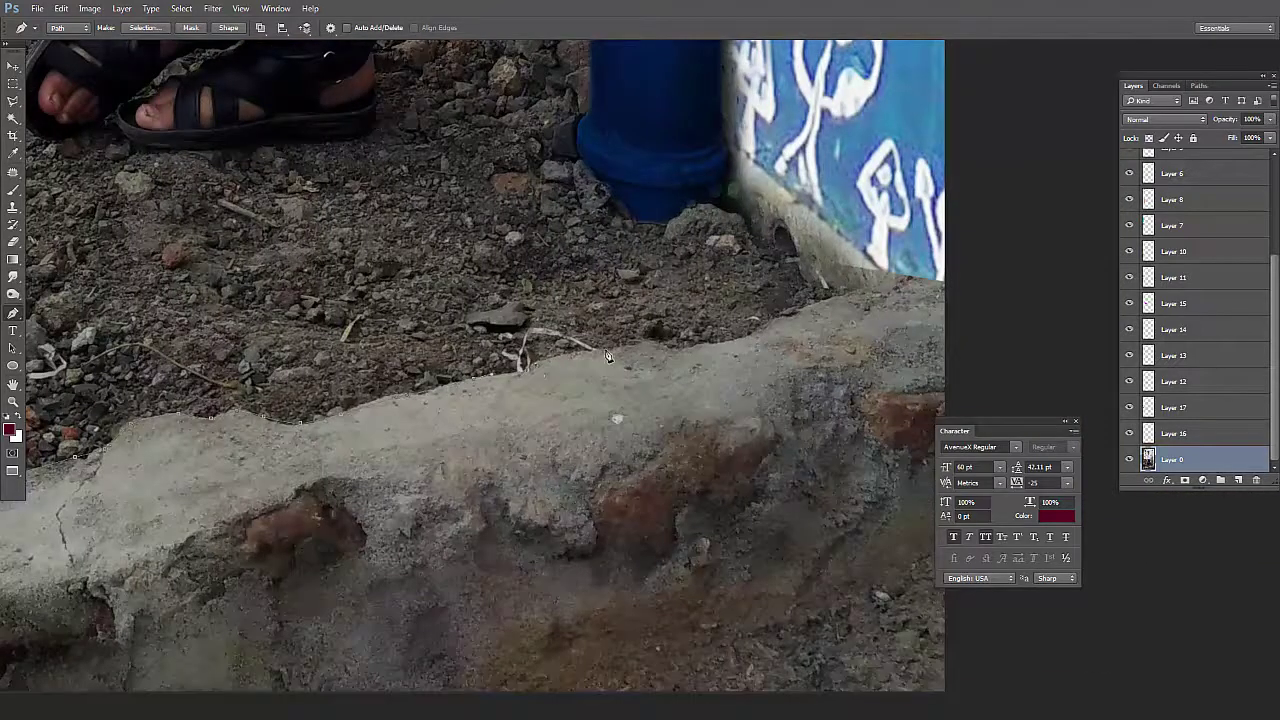
{"action": "left_click", "coordinate": [795, 311]}
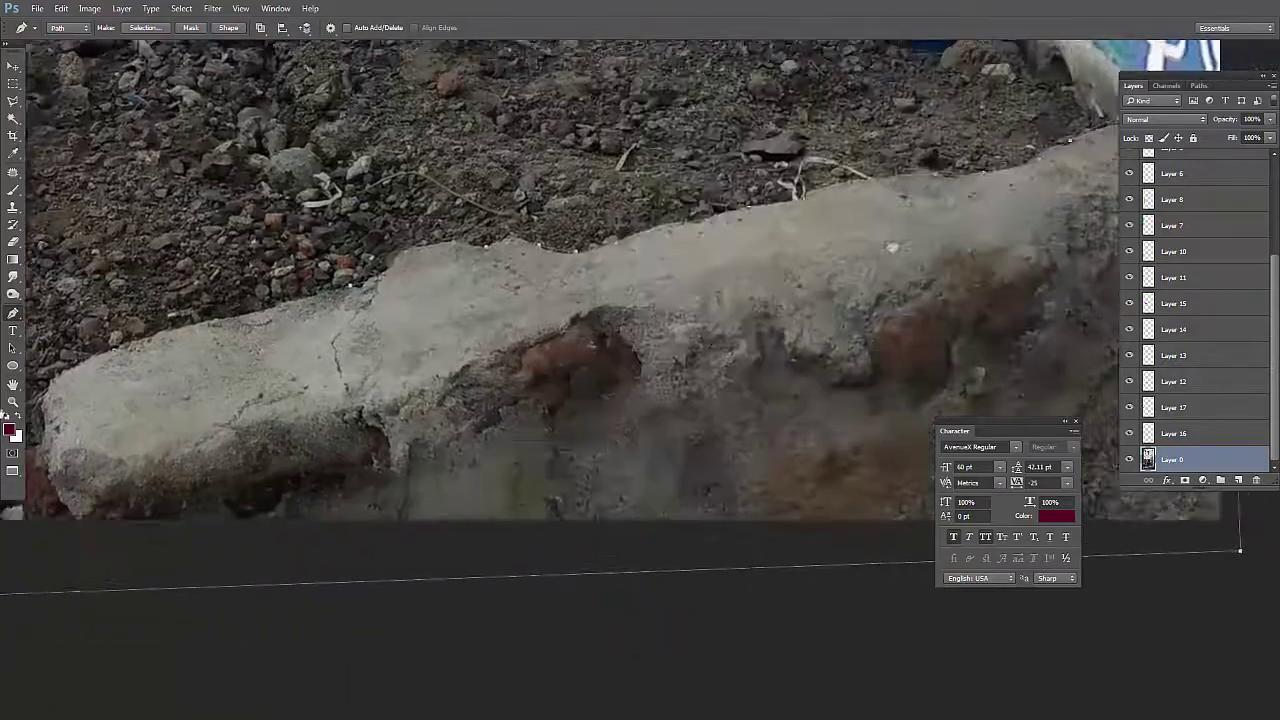
{"action": "right_click", "coordinate": [786, 320]}
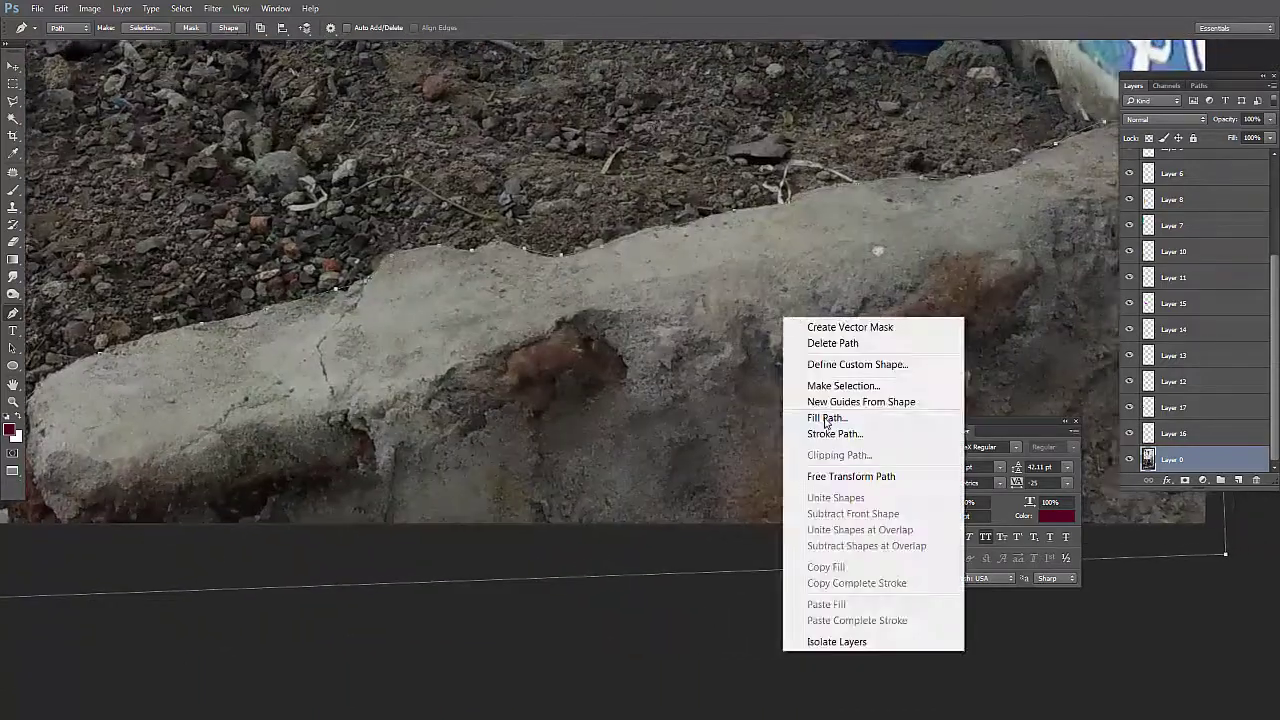
{"action": "left_click", "coordinate": [843, 385]}
Fill the curb selection with grey on a new layer and set it to Hue blending
{"action": "key", "text": "Return"}
{"action": "scroll", "coordinate": [357, 471], "scroll_direction": "down", "scroll_amount": 2}
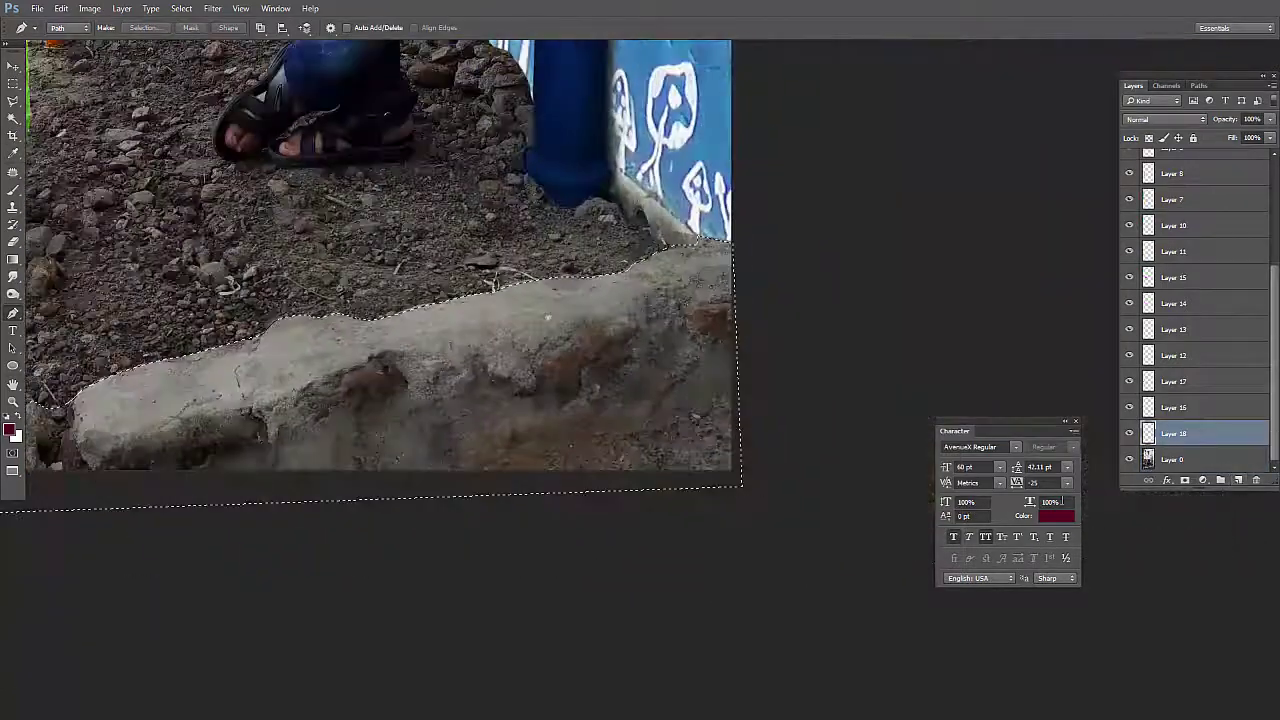
{"action": "left_click", "coordinate": [11, 430]}
{"action": "left_click", "coordinate": [1166, 157]}
{"action": "key", "text": "alt+BackSpace"}
{"action": "key", "text": "ctrl+d"}
{"action": "left_click", "coordinate": [1158, 120]}
{"action": "left_click", "coordinate": [1158, 160]}
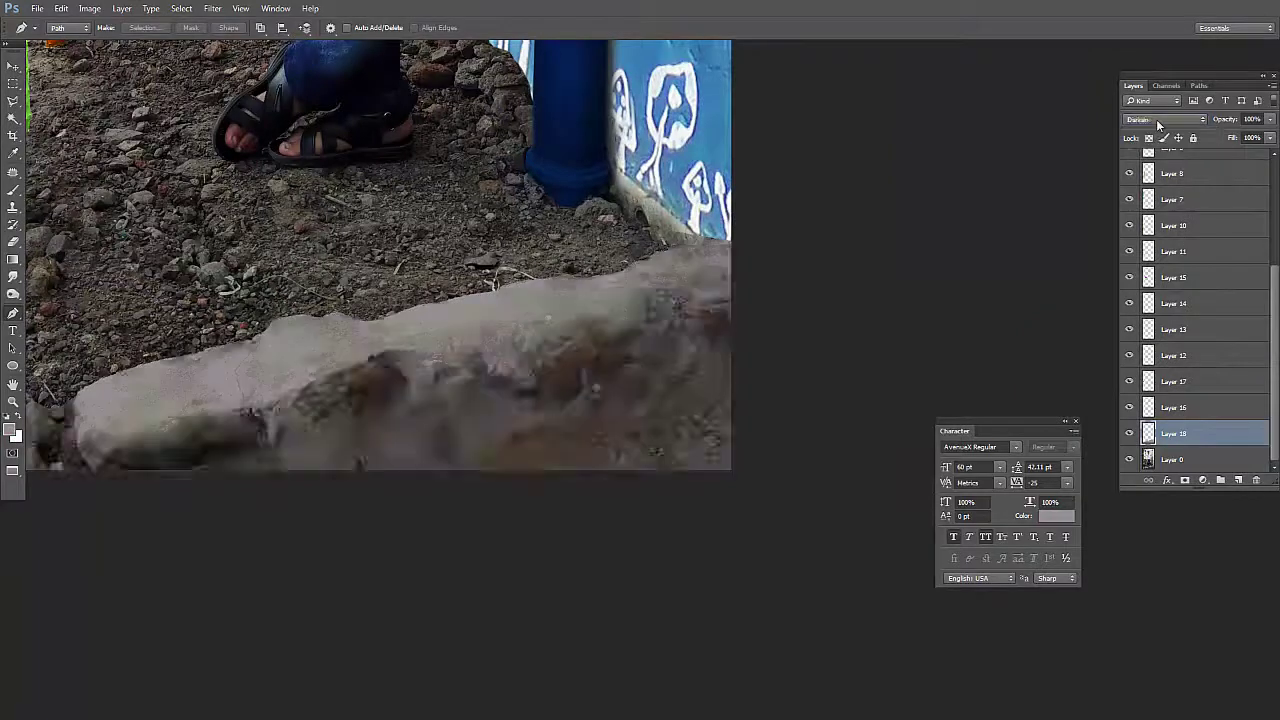
{"action": "key", "text": "Down"}
{"action": "key", "text": "Down"}
{"action": "key", "text": "Down"}
{"action": "key", "text": "Down"}
{"action": "key", "text": "Down"}
{"action": "key", "text": "Down"}
{"action": "key", "text": "Down"}
{"action": "key", "text": "Down"}
{"action": "key", "text": "Down"}
{"action": "key", "text": "Down"}
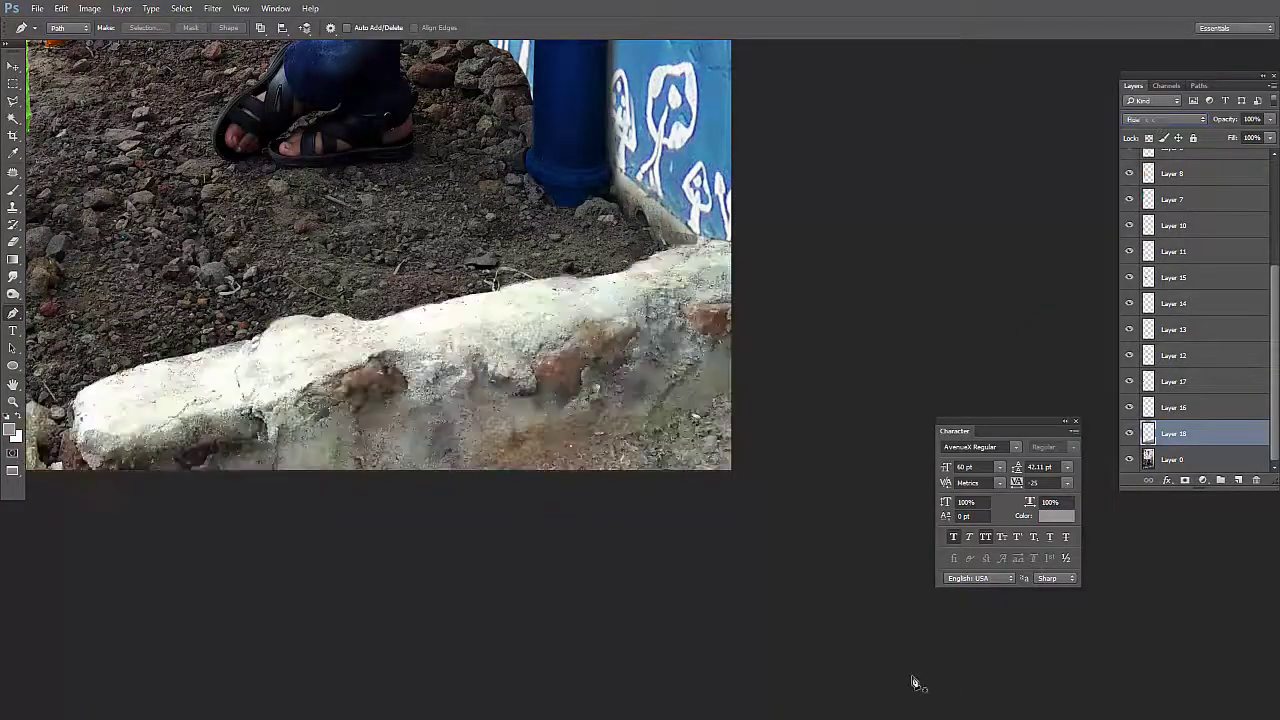
{"action": "key", "text": "Down"}
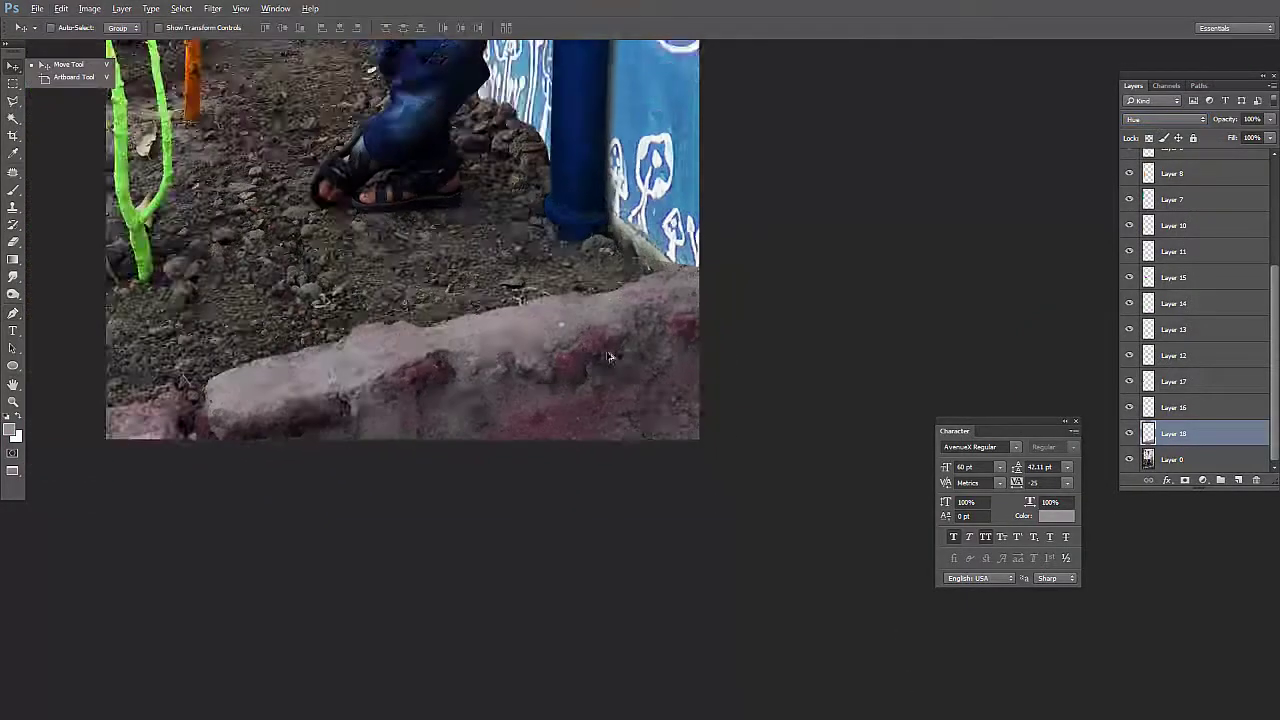
Use Color Balance to shift the curb colour's Cyan-Red slider to +55
{"action": "key", "text": "ctrl+0"}
{"action": "key", "text": "ctrl+b"}
{"action": "left_click_drag", "start_coordinate": [945, 469], "coordinate": [980, 473]}
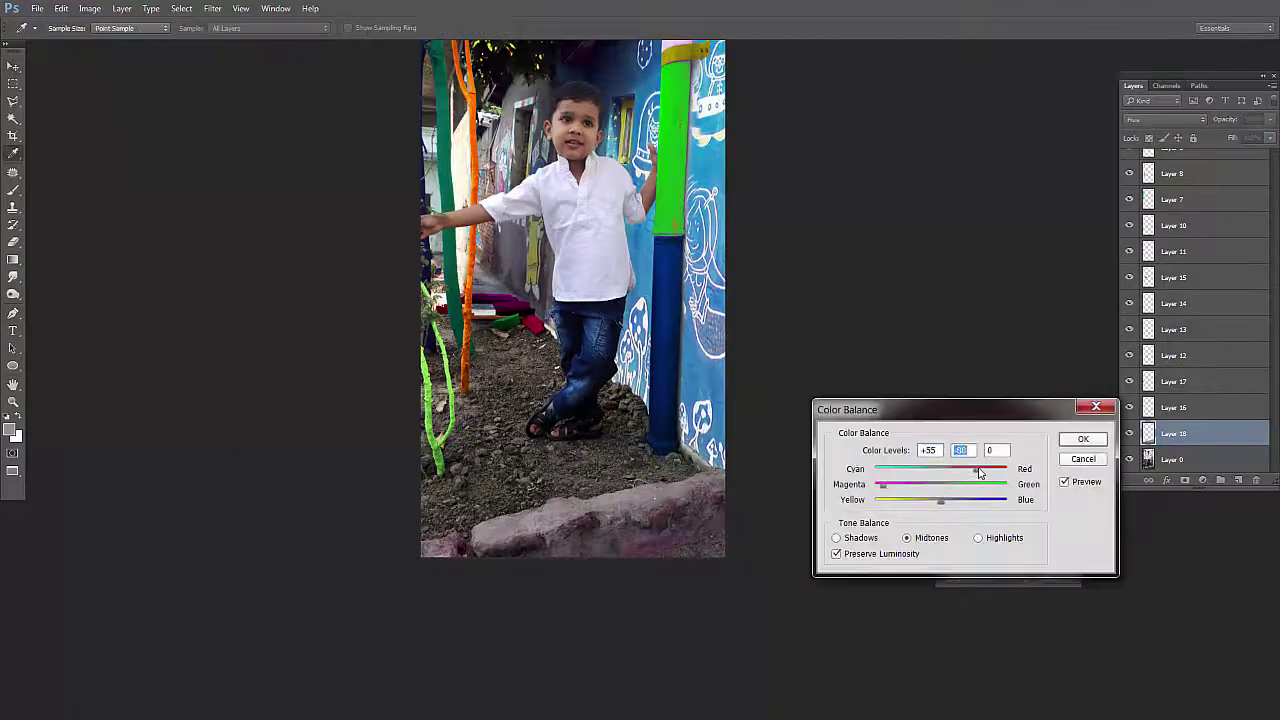
{"action": "key", "text": "ctrl+3"}
{"action": "key", "text": "ctrl+1"}
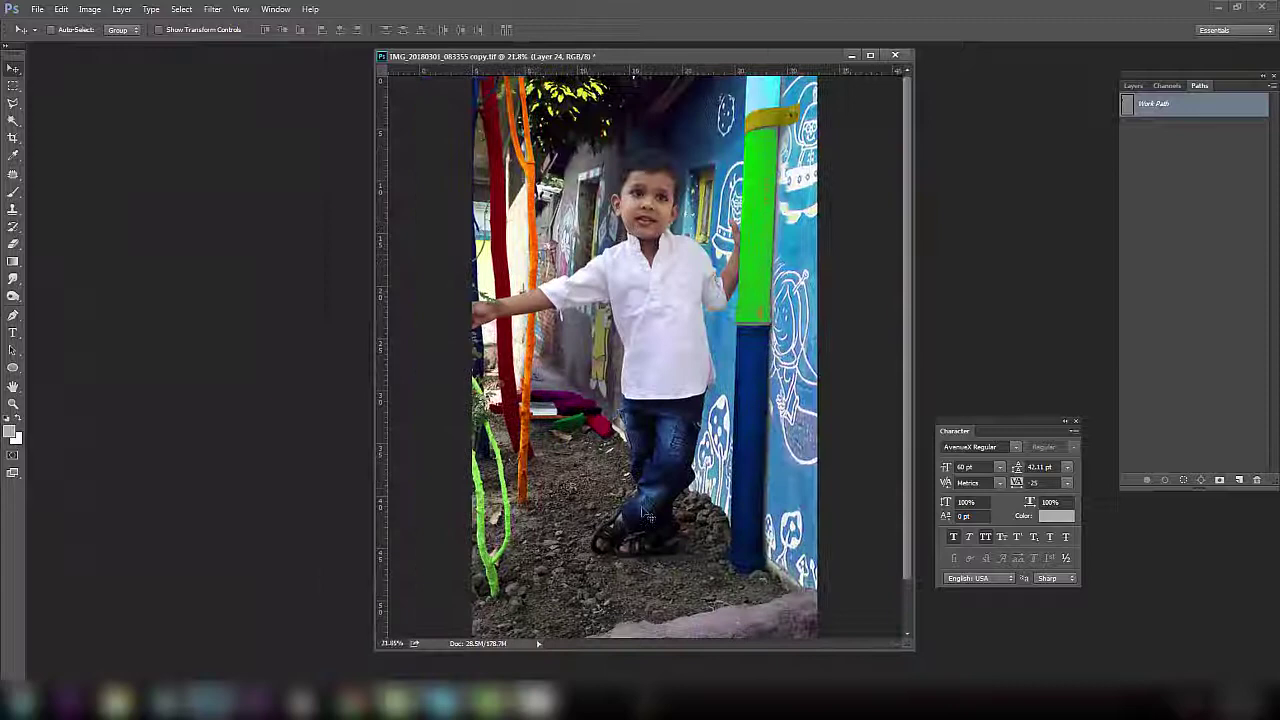
Select the base photo layer, Layer 0, and stop editing the outline path
{"action": "right_click", "coordinate": [640, 565]}
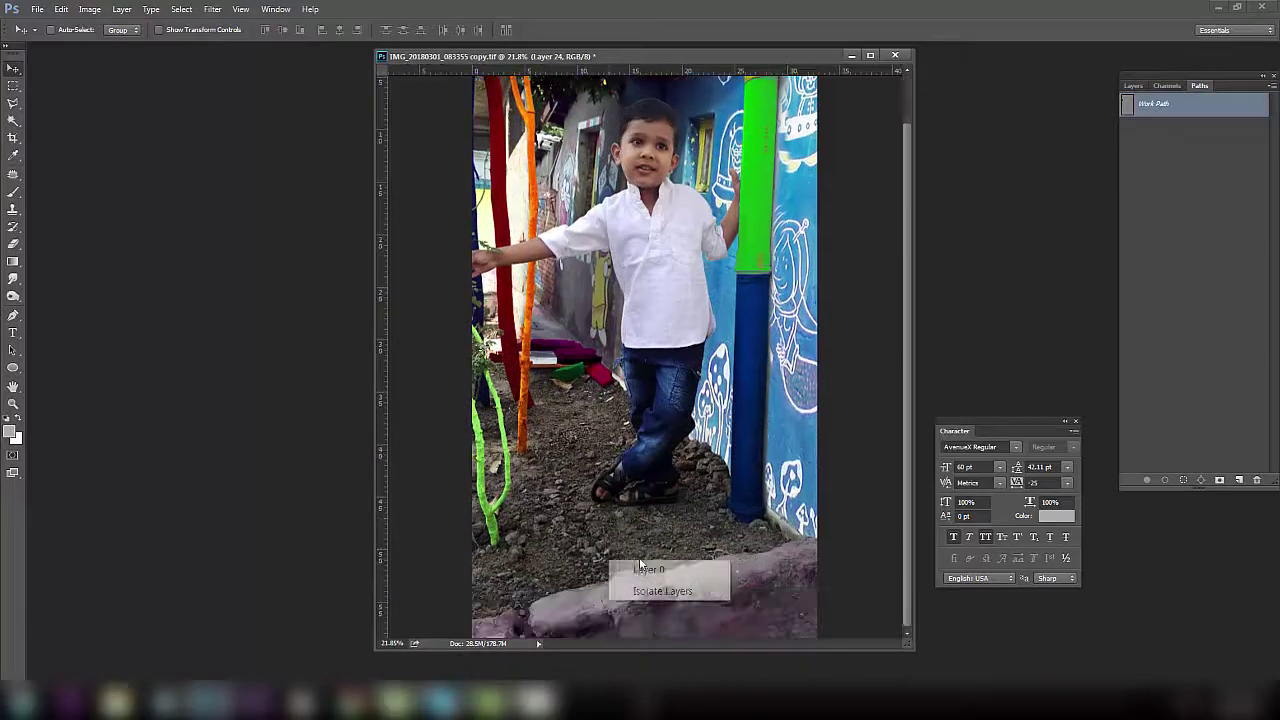
{"action": "left_click", "coordinate": [648, 569]}
{"action": "left_click", "coordinate": [13, 349]}
{"action": "left_click", "coordinate": [13, 315]}
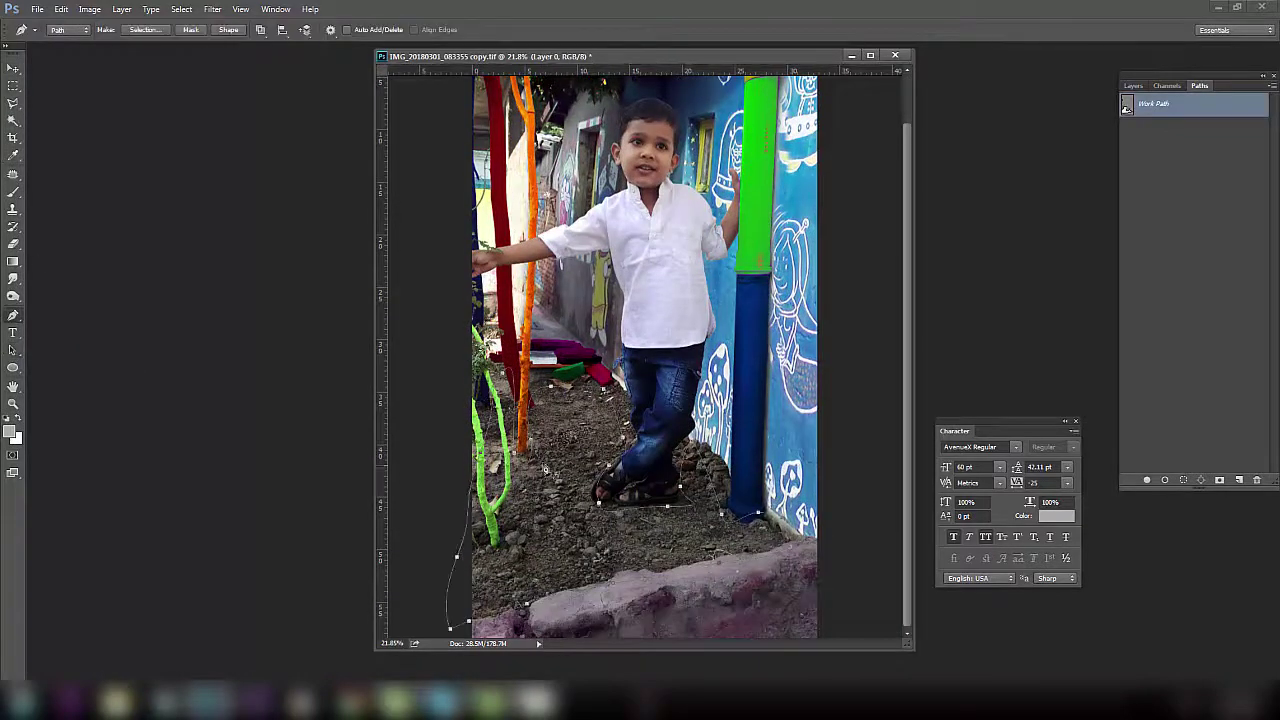
{"action": "key", "text": "v"}
Show and select the green grass Layer 24 to tint the bare ground
{"action": "left_click", "coordinate": [1133, 85]}
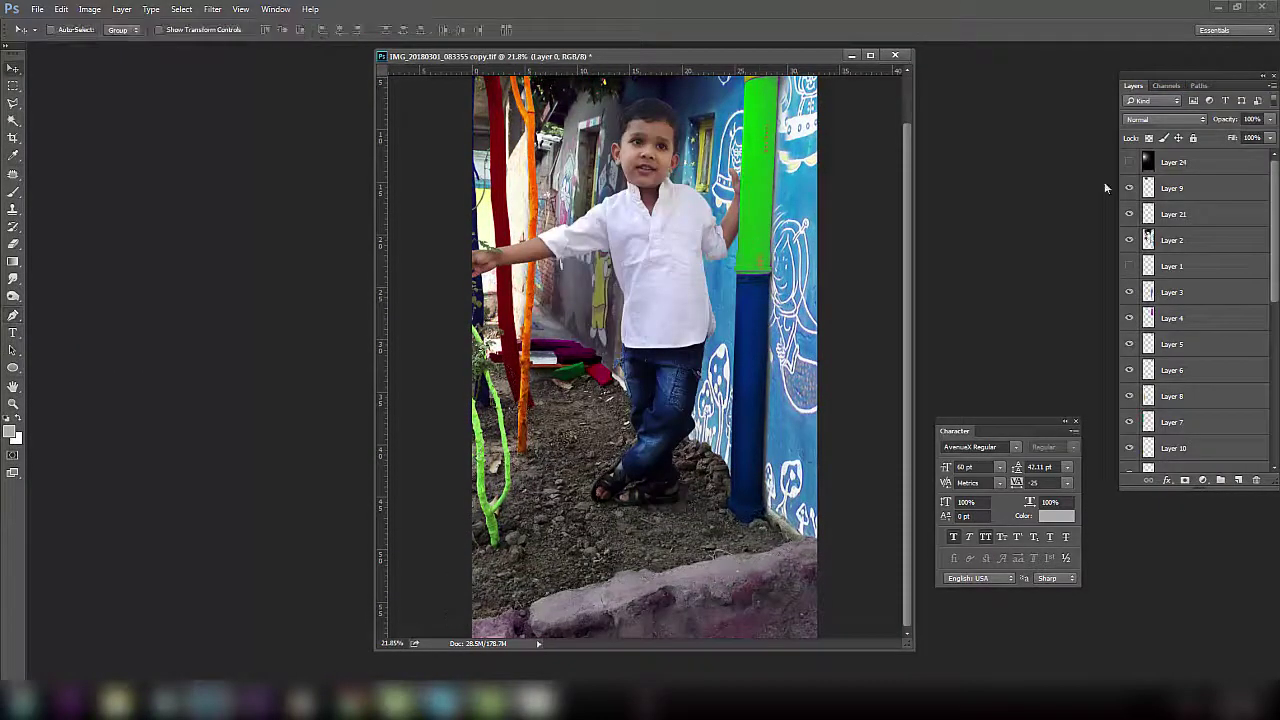
{"action": "scroll", "coordinate": [1190, 300], "scroll_direction": "down", "scroll_amount": 3}
{"action": "left_click", "coordinate": [1129, 300]}
{"action": "scroll", "coordinate": [1190, 300], "scroll_direction": "up", "scroll_amount": 3}
{"action": "left_click", "coordinate": [1173, 161]}
{"action": "left_click", "coordinate": [1129, 161]}
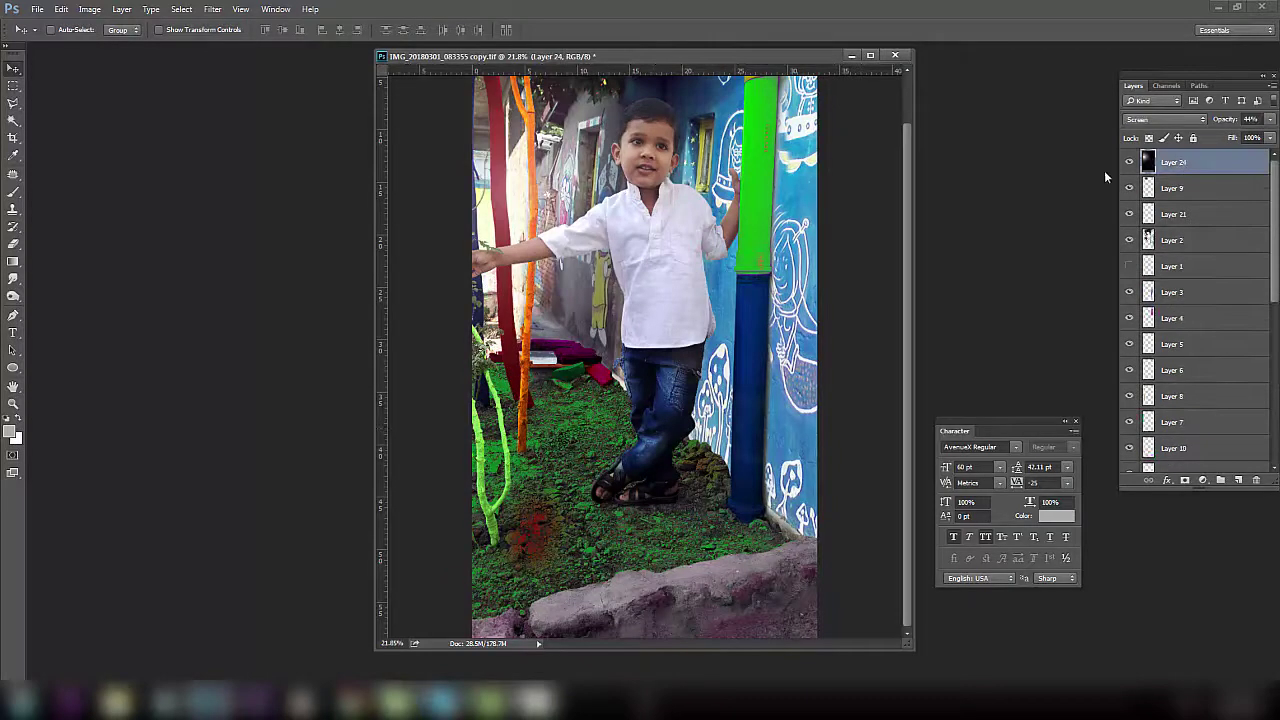
Switch to full-screen view and fit the photo on screen
{"action": "key", "text": "f"}
{"action": "key", "text": "f"}
{"action": "right_click", "coordinate": [606, 253]}
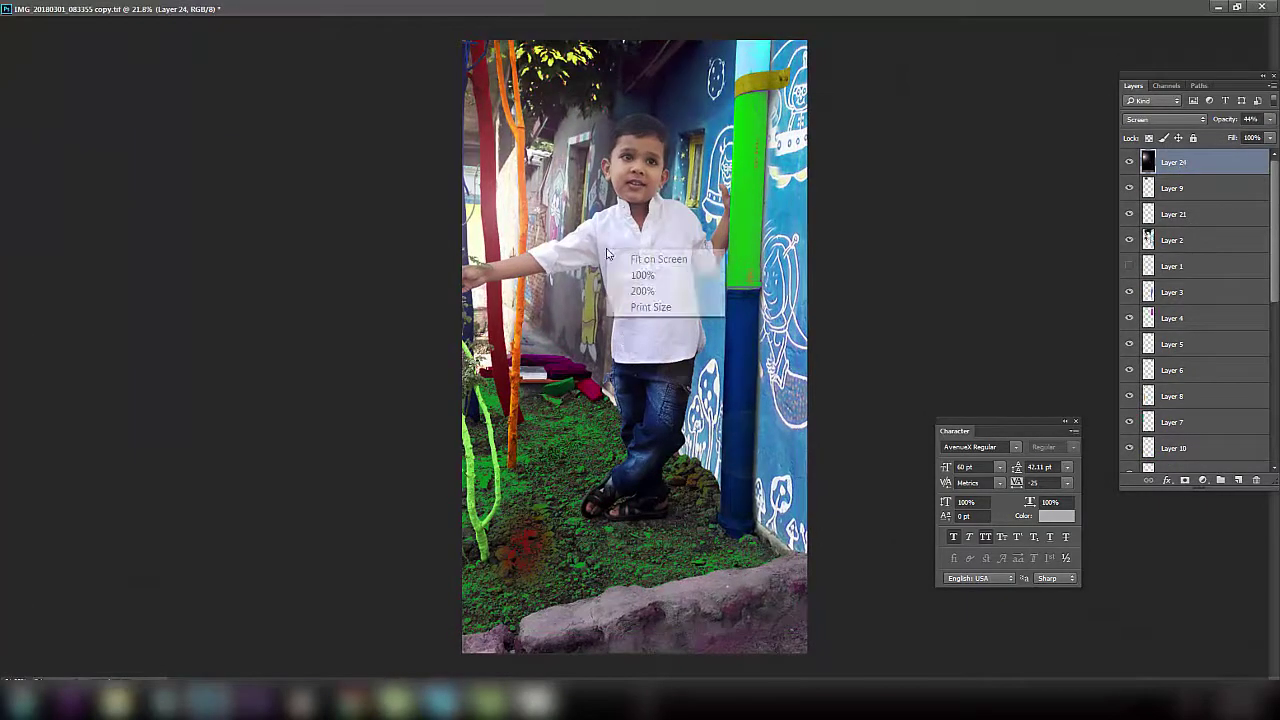
{"action": "left_click", "coordinate": [655, 259]}
{"action": "key", "text": "f"}
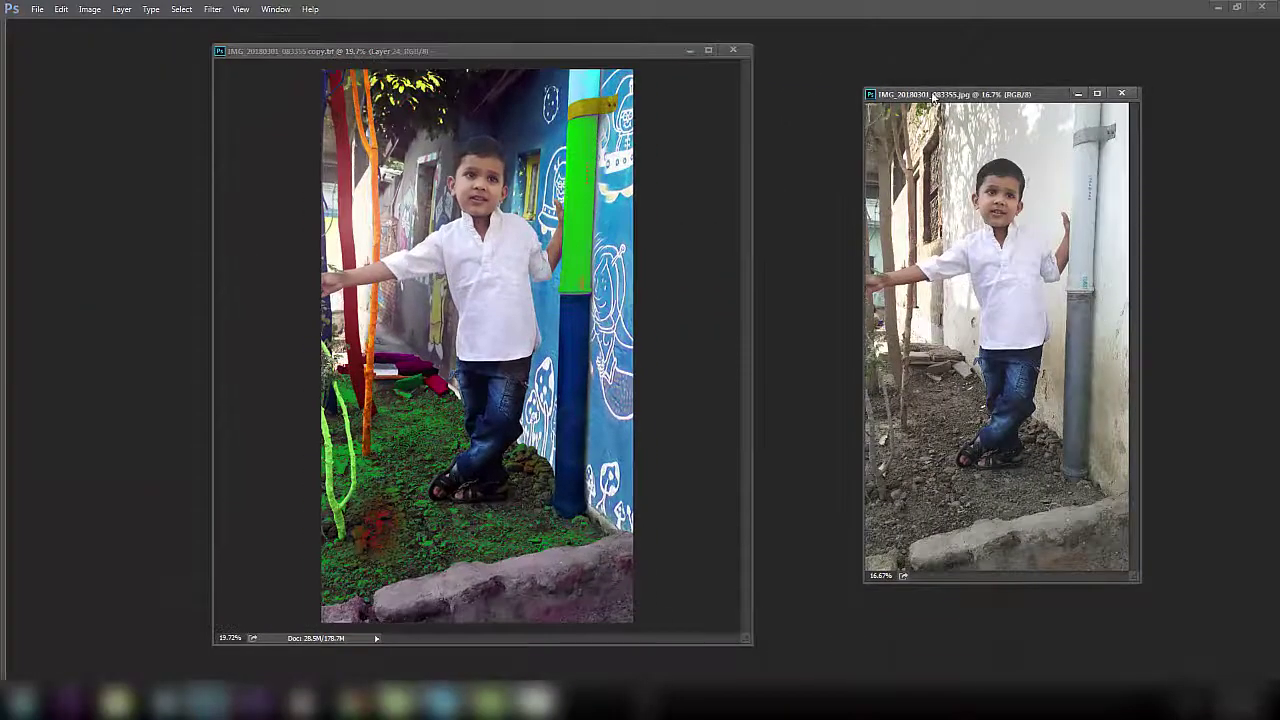
Move the original JPG window up-left and resize it larger beside the edited TIFF
{"action": "left_click_drag", "start_coordinate": [933, 97], "coordinate": [819, 55]}
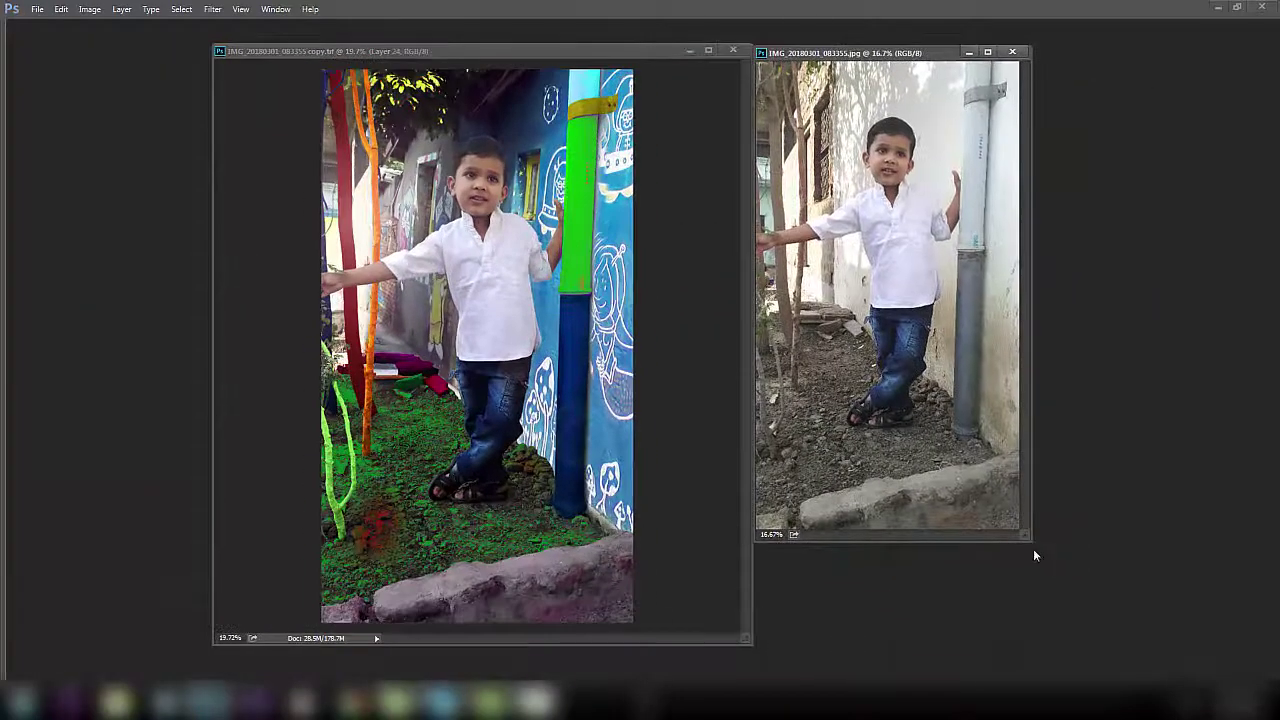
{"action": "left_click_drag", "start_coordinate": [1034, 551], "coordinate": [1086, 645]}
{"action": "left_click_drag", "start_coordinate": [1086, 317], "coordinate": [1248, 317]}
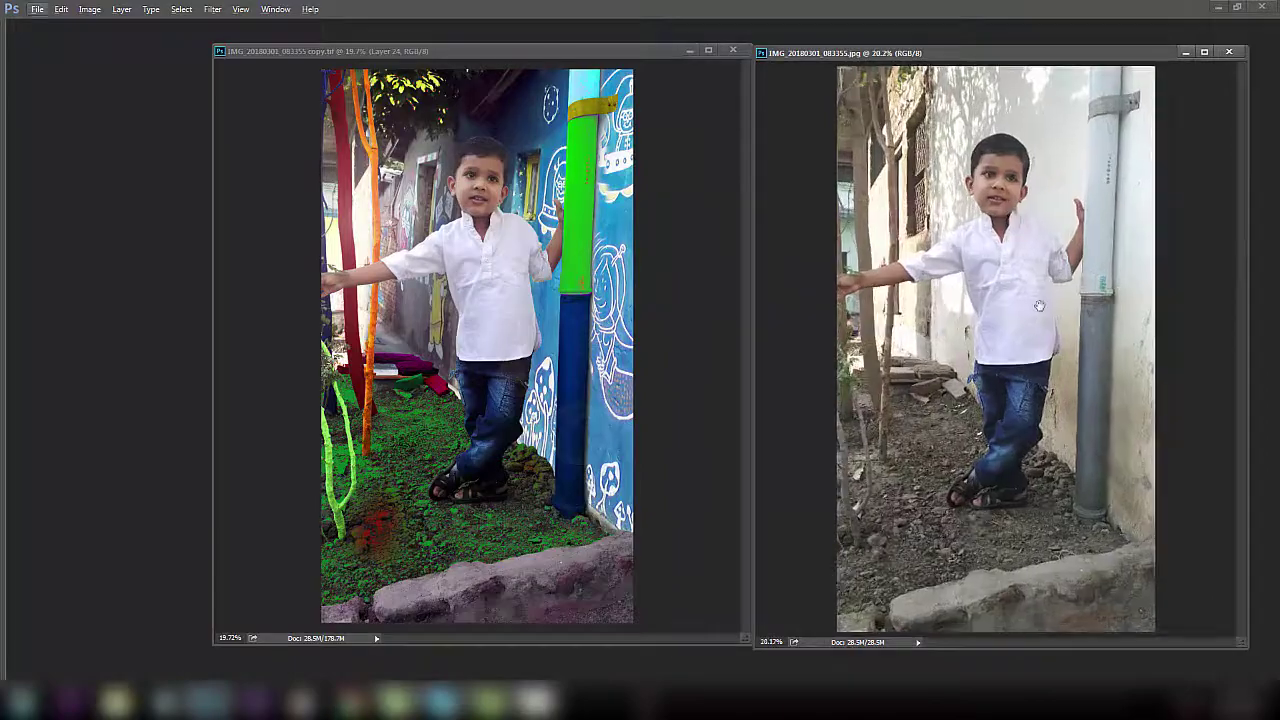